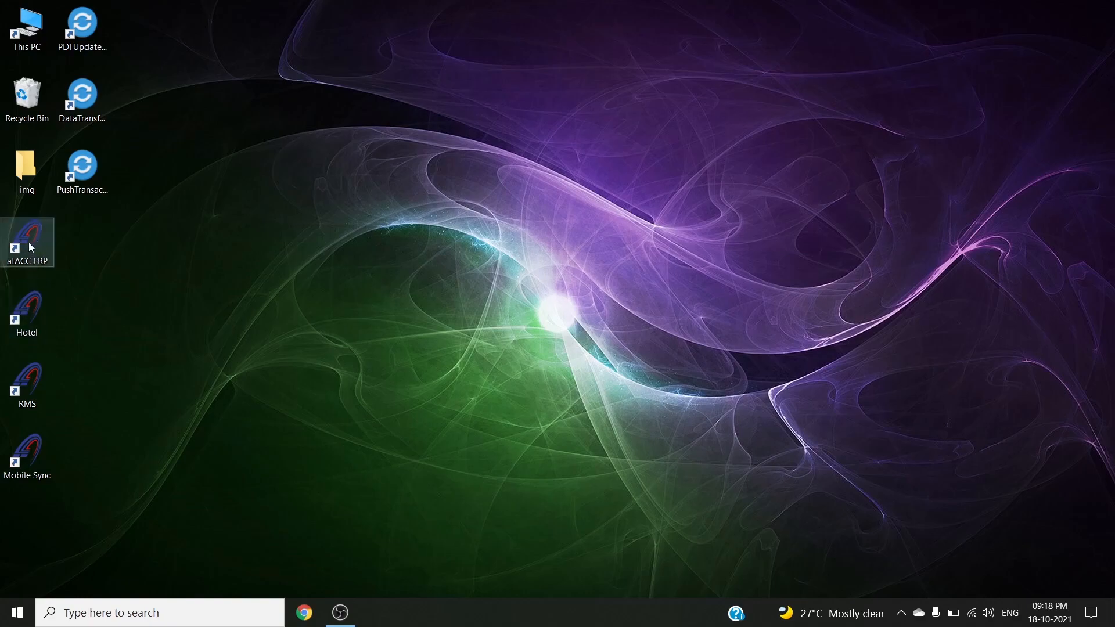
# - Launch the Hotel application and open the demo company
pyautogui.doubleClick(33, 308)
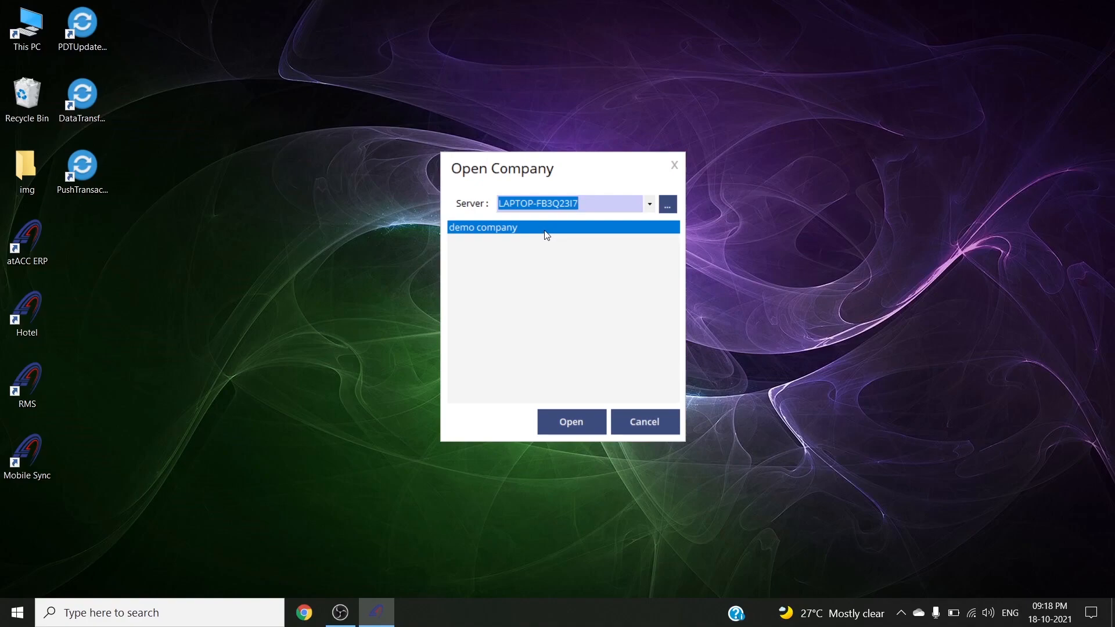
pyautogui.click(572, 420)
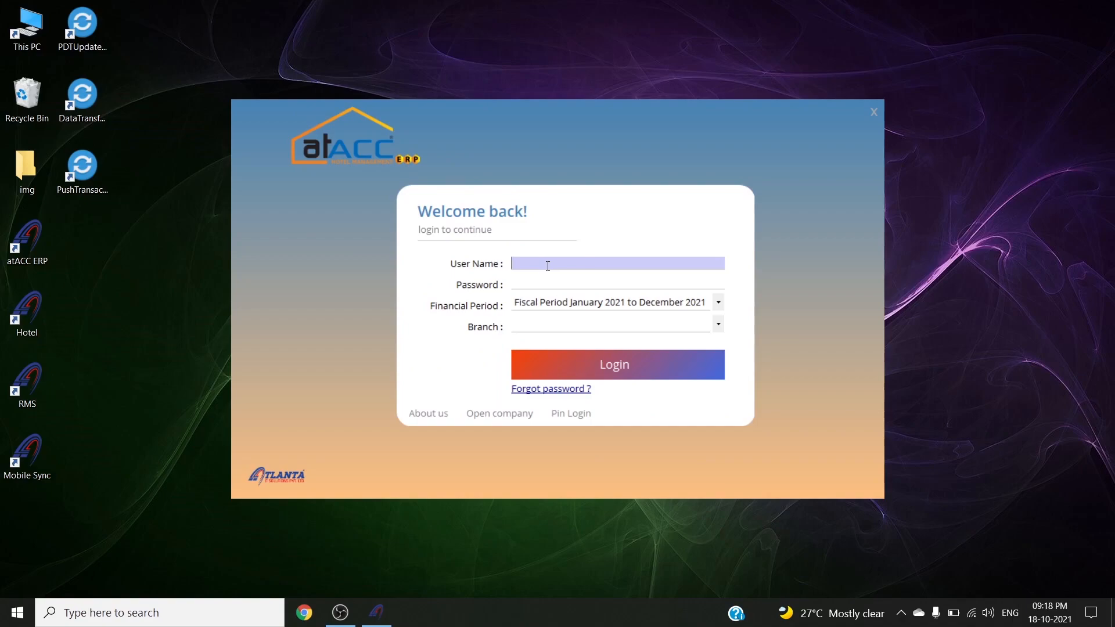
# - Log in with the administrator account to Main Branch for the January–December 2021 period
pyautogui.write('admin')
pyautogui.press('Tab')
pyautogui.write('*****')
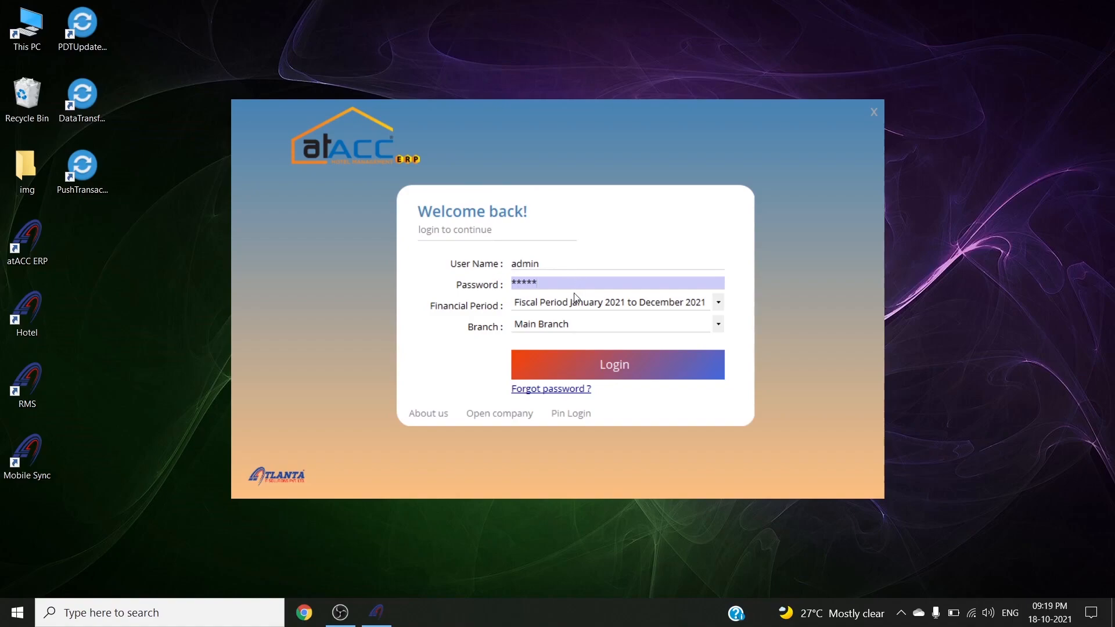
pyautogui.click(566, 324)
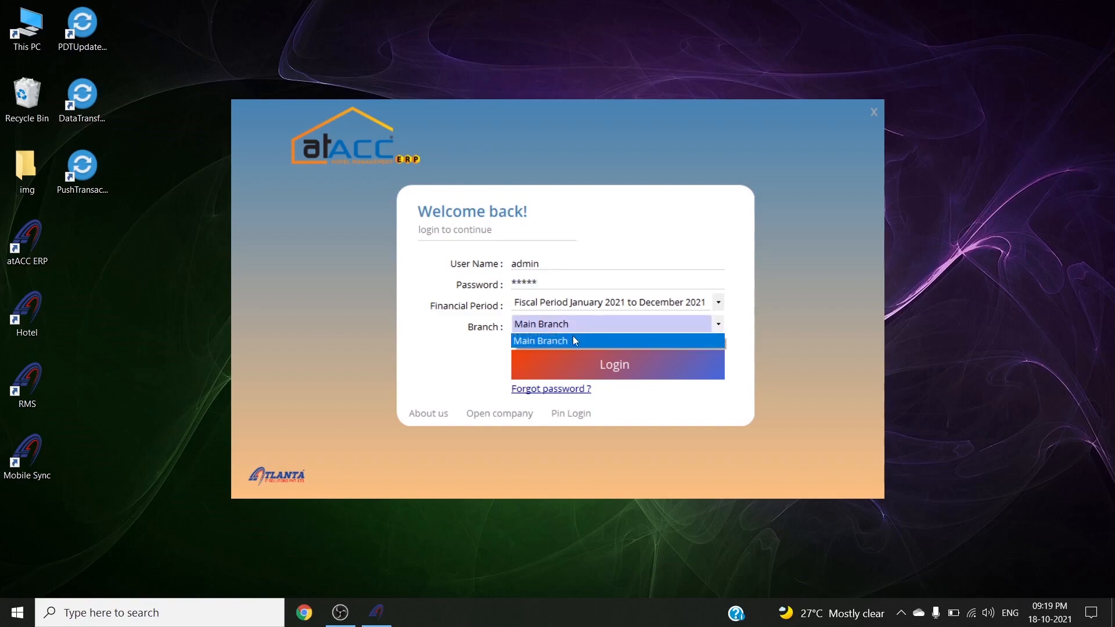
pyautogui.click(590, 305)
pyautogui.click(592, 301)
pyautogui.click(593, 302)
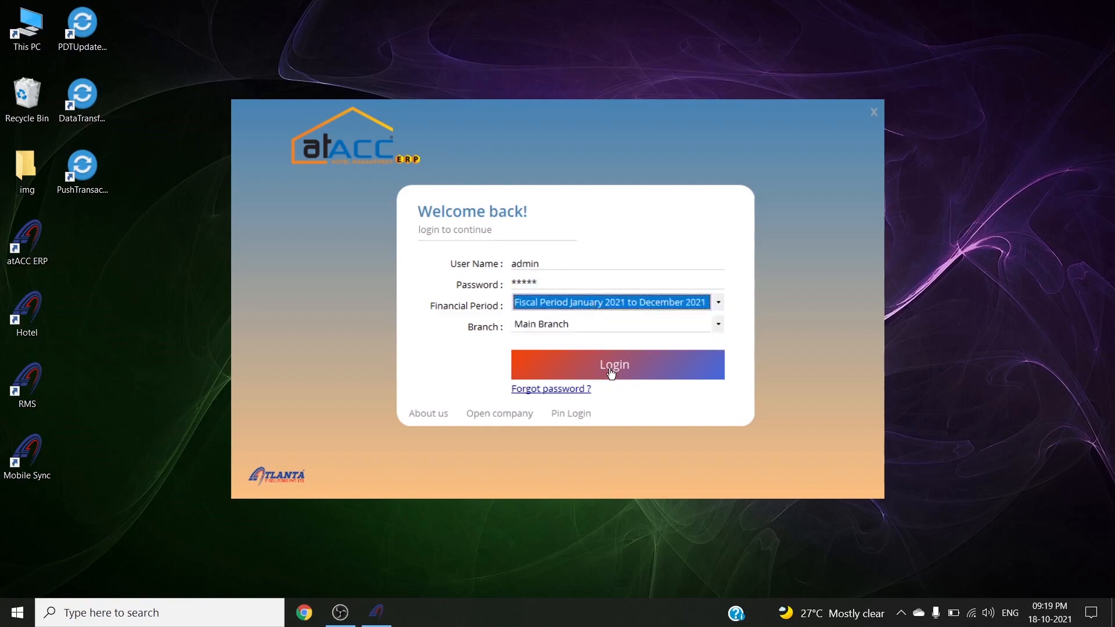
pyautogui.click(610, 372)
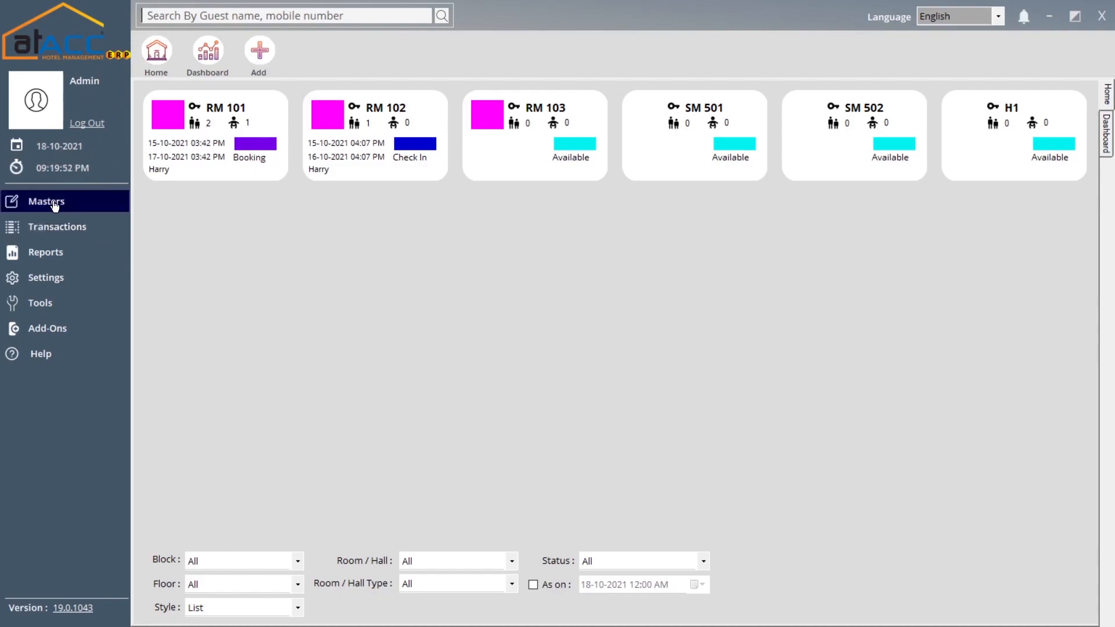
# - Show the Masters flyout with the hotel master-data forms
pyautogui.click(80, 207)
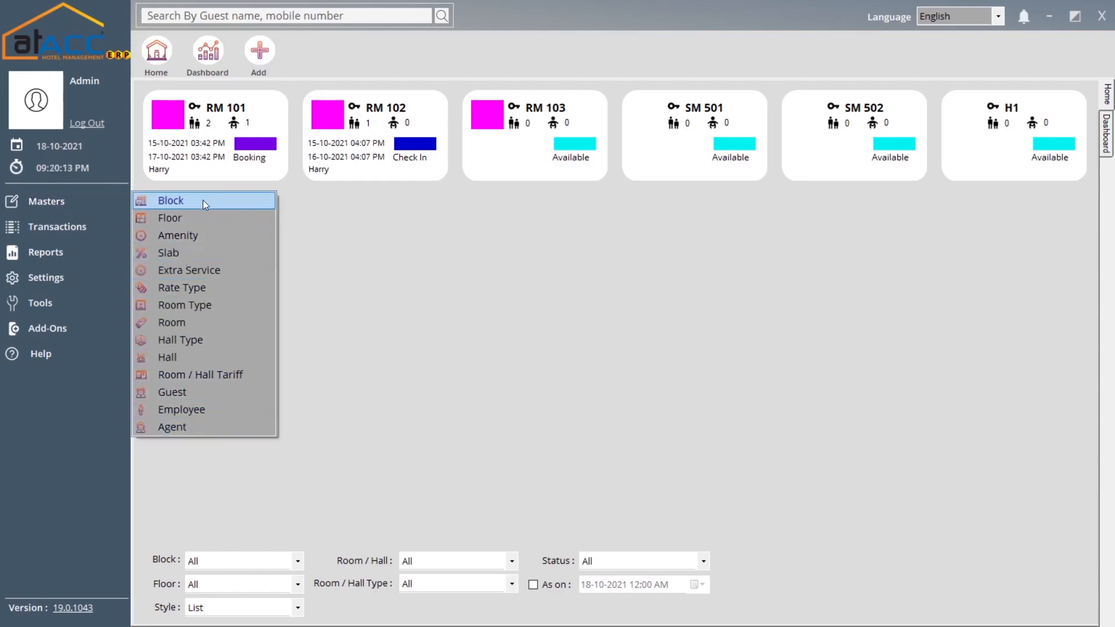
# - Open the Block form and load the Block A record H-BL1 from search
pyautogui.click(203, 199)
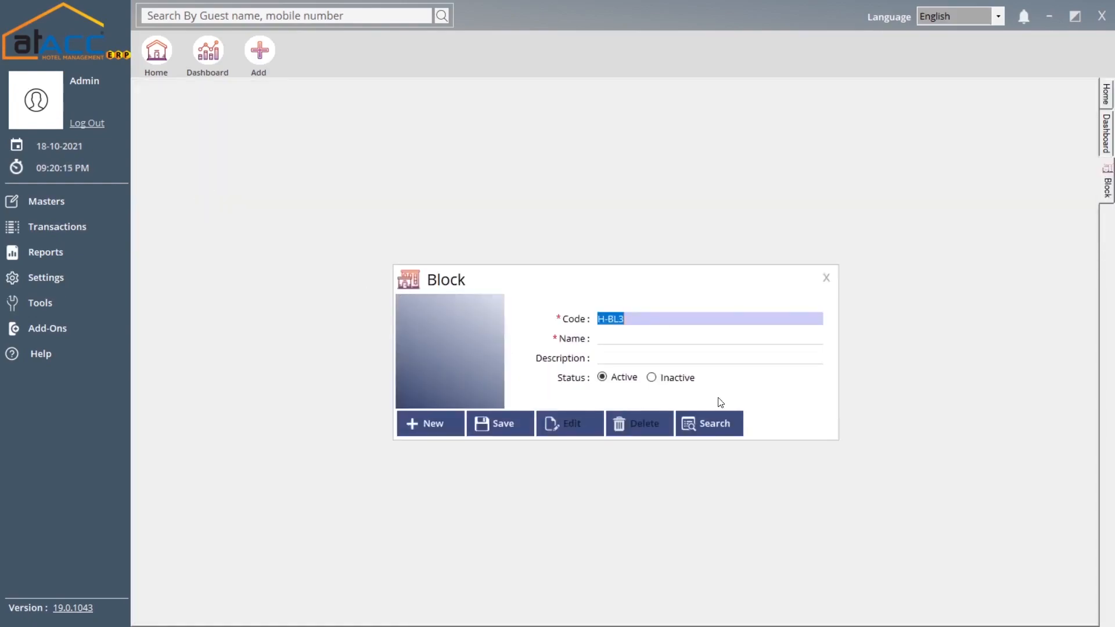
pyautogui.click(724, 422)
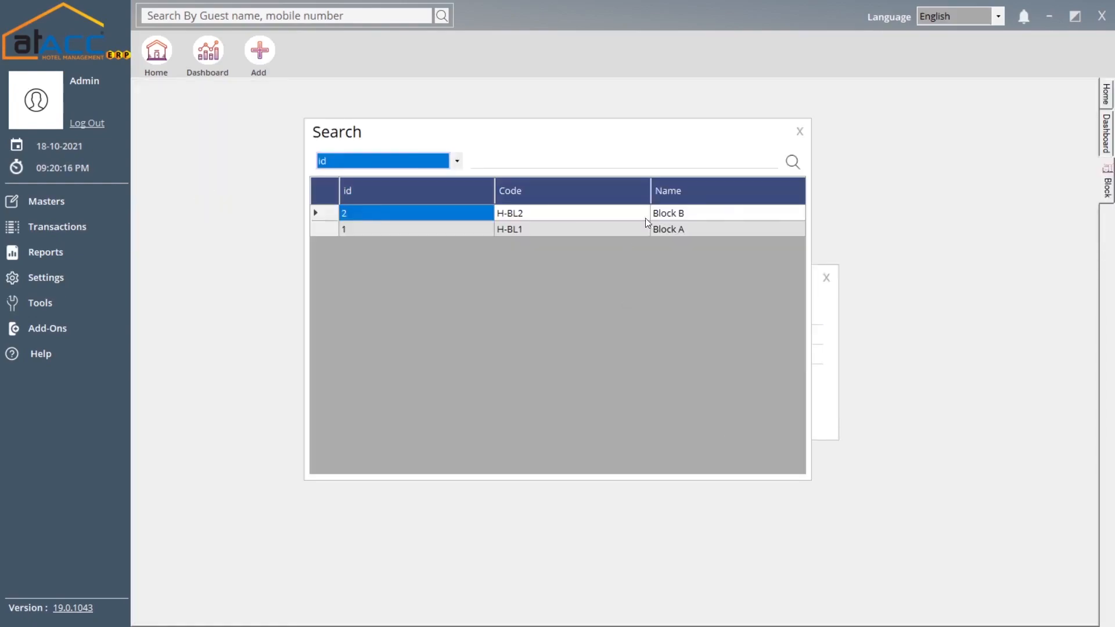
pyautogui.doubleClick(539, 229)
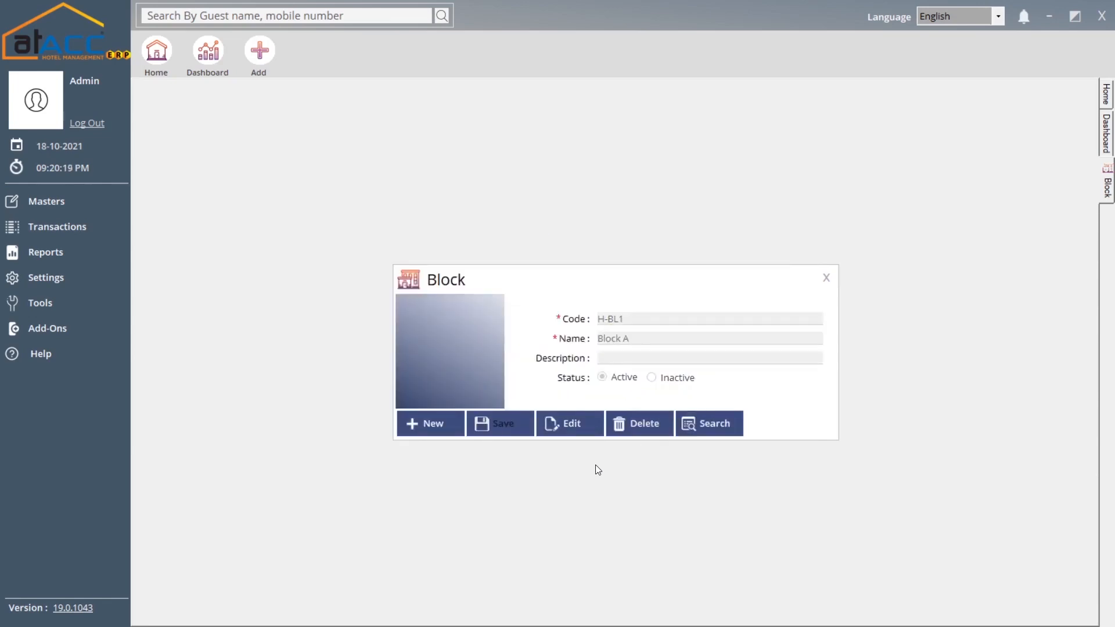
# - Edit Block A's name and description, save the update, and close the Block form
pyautogui.click(572, 423)
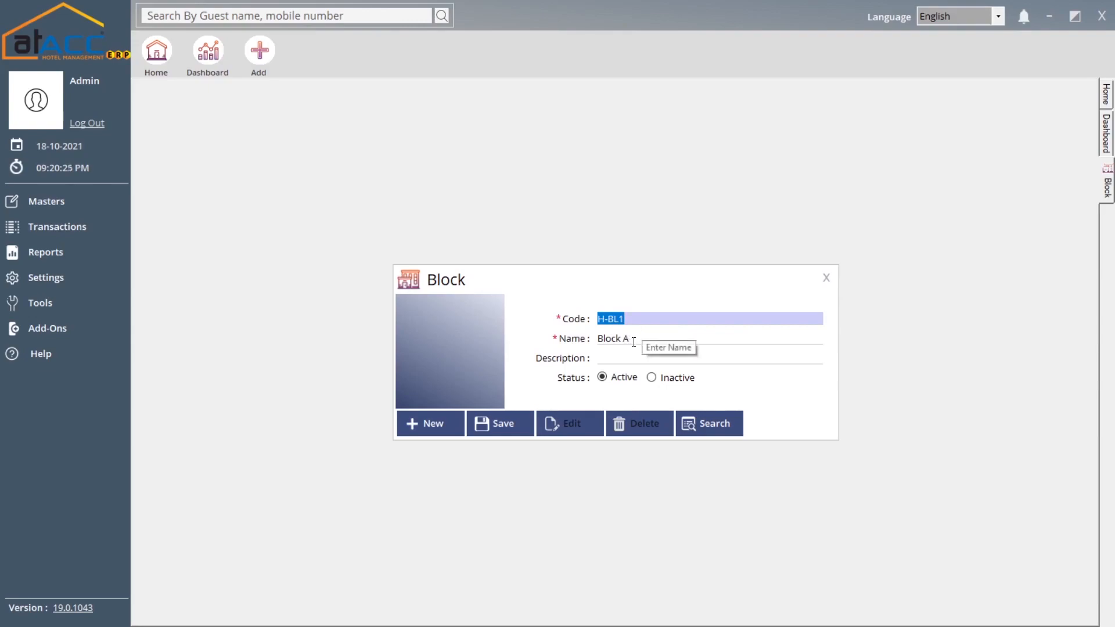
pyautogui.click(624, 343)
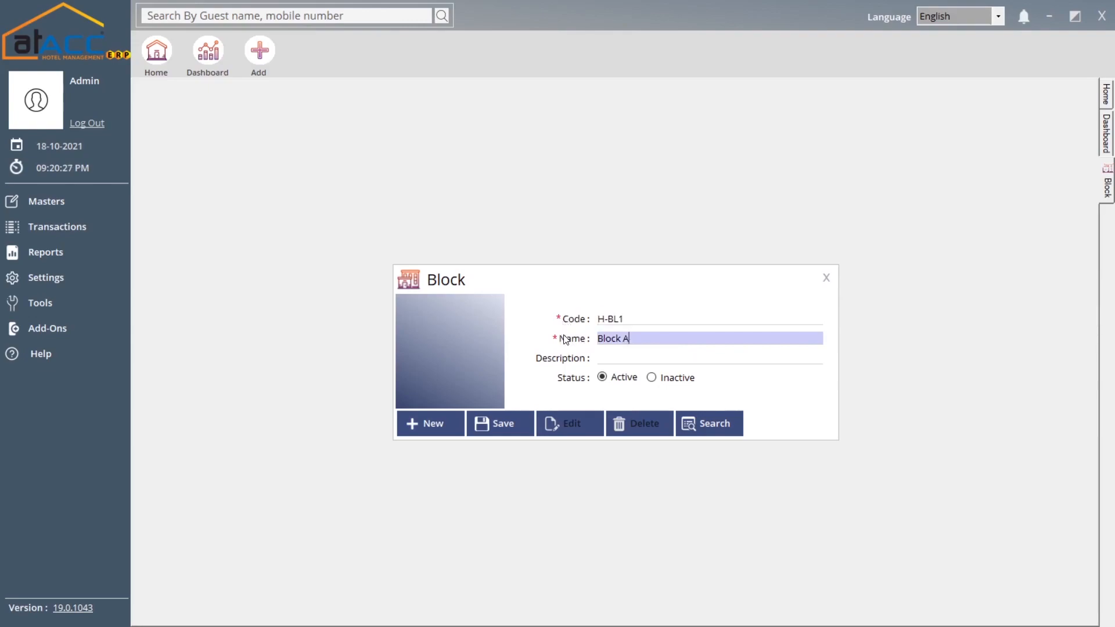
pyautogui.click(604, 357)
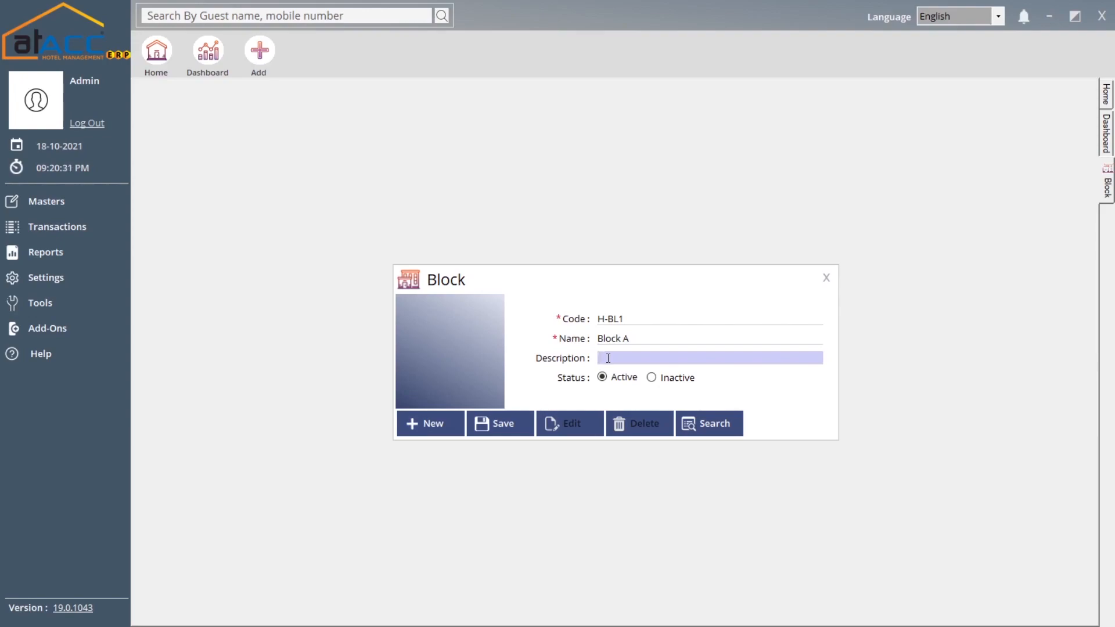
pyautogui.click(497, 424)
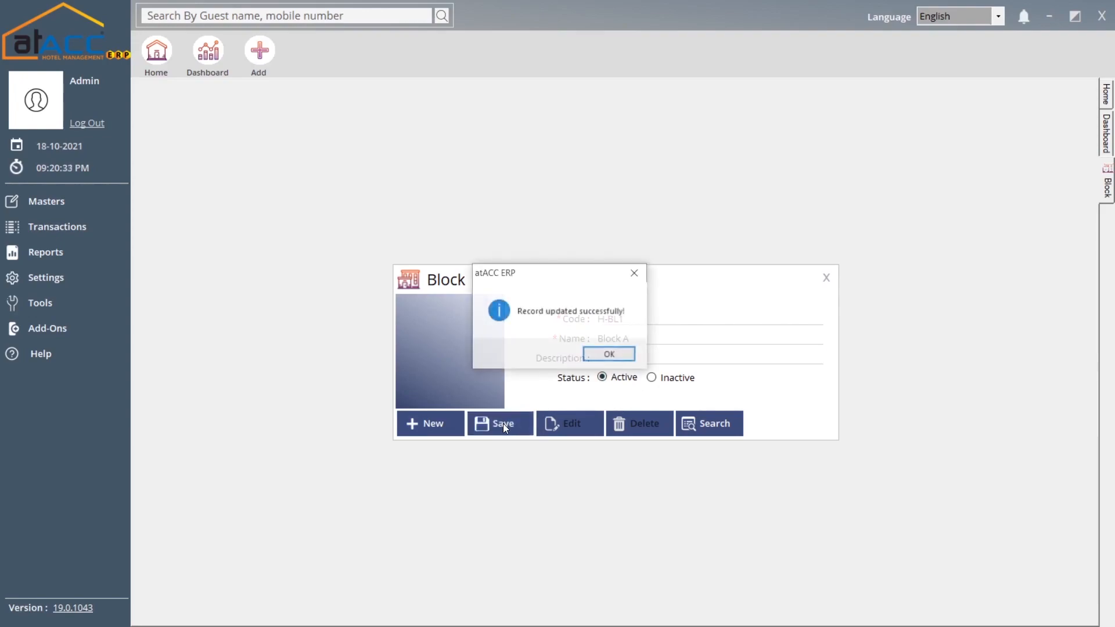
pyautogui.click(605, 354)
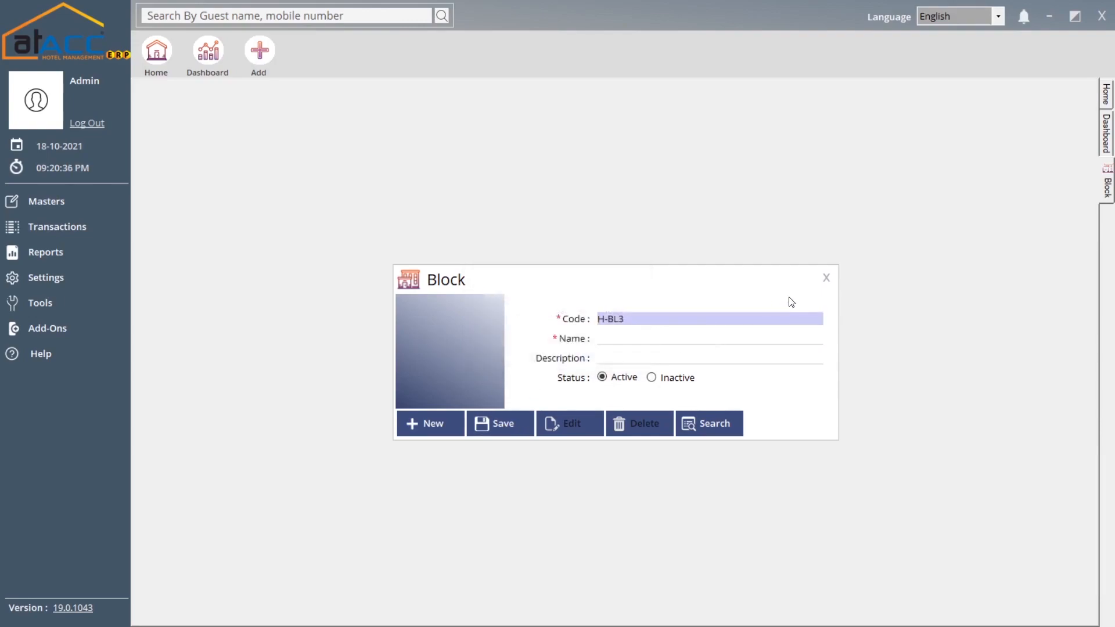
pyautogui.click(827, 277)
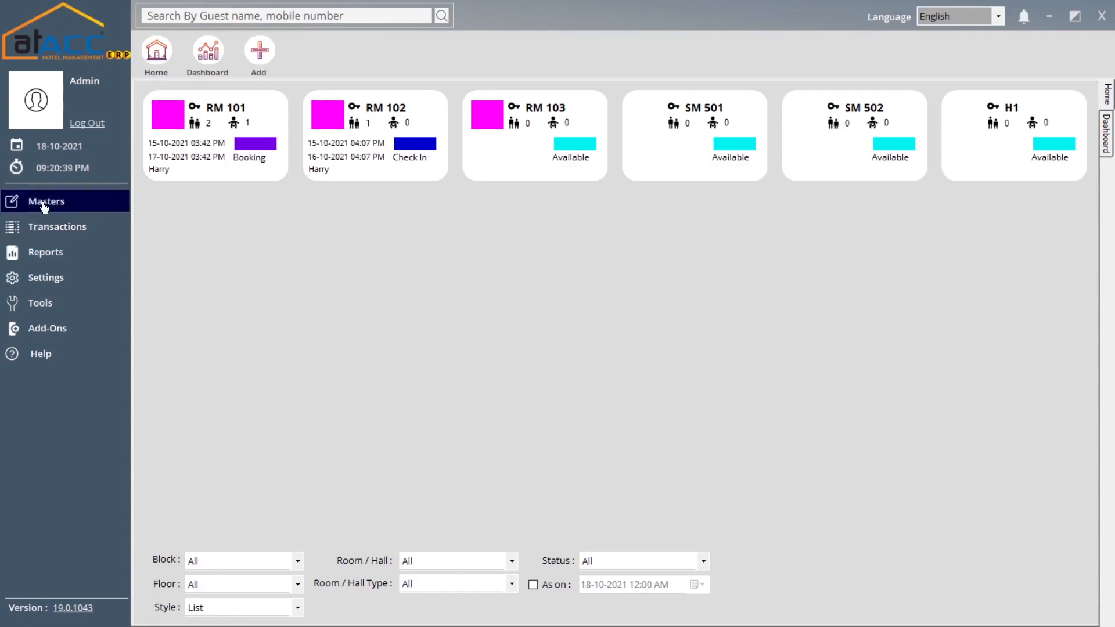
# - Search the Floor form to review floors H-FL1 to H-FL3, then close it
pyautogui.click(58, 203)
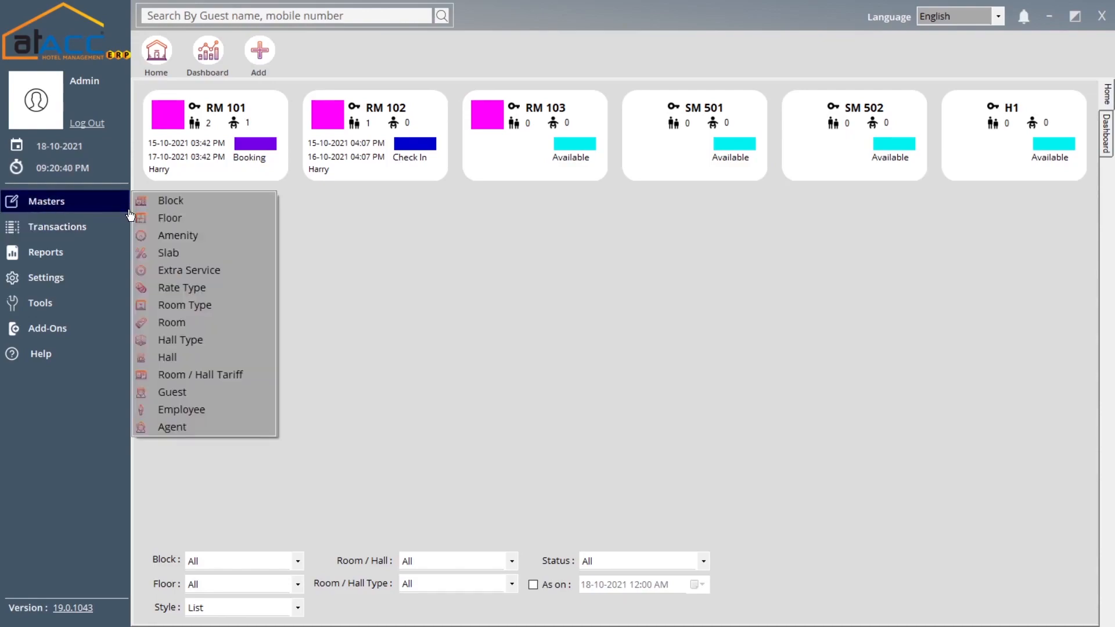
pyautogui.click(183, 219)
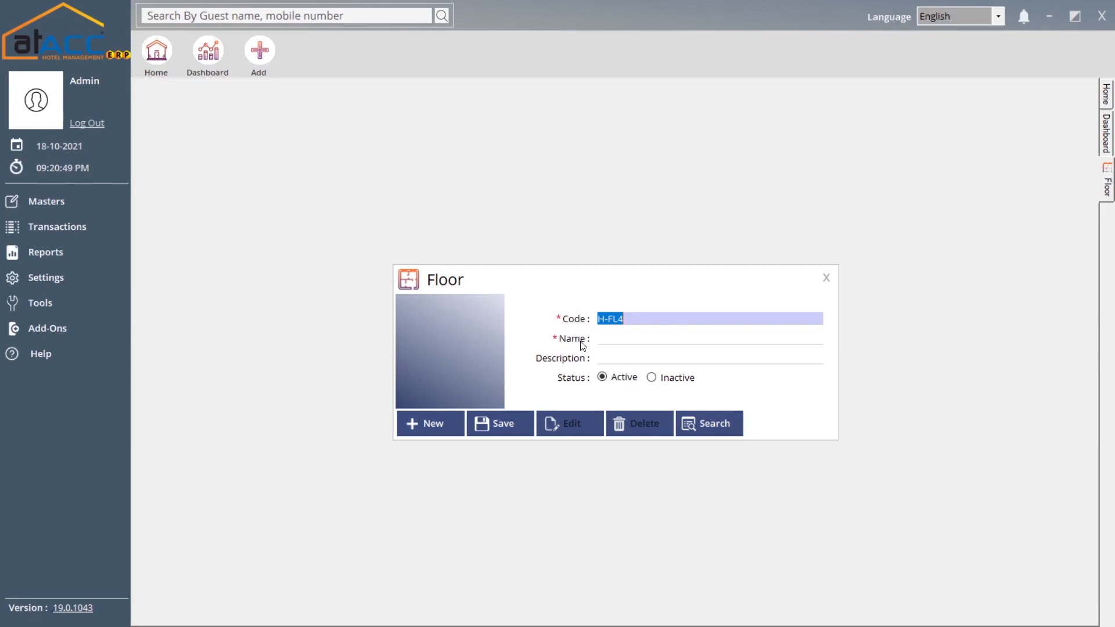
pyautogui.click(615, 337)
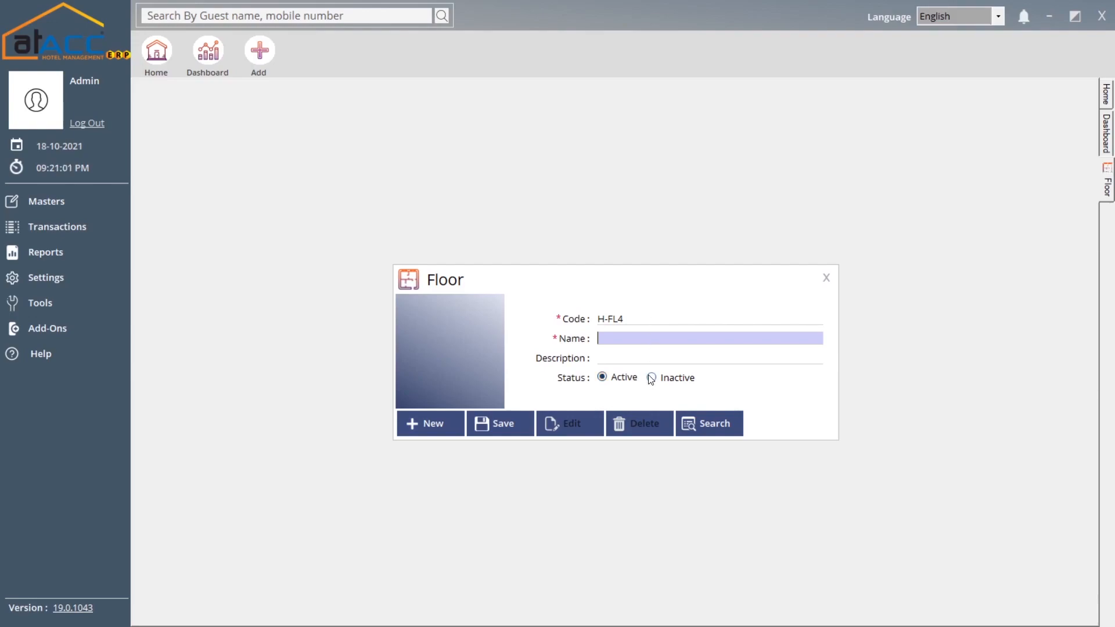
pyautogui.click(697, 423)
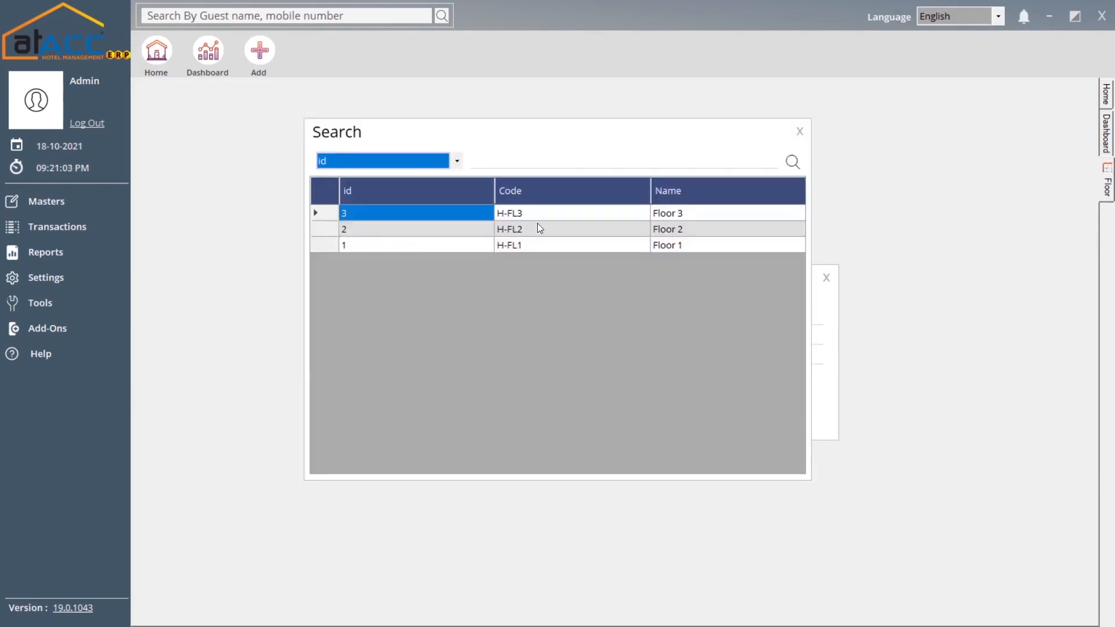
pyautogui.click(799, 131)
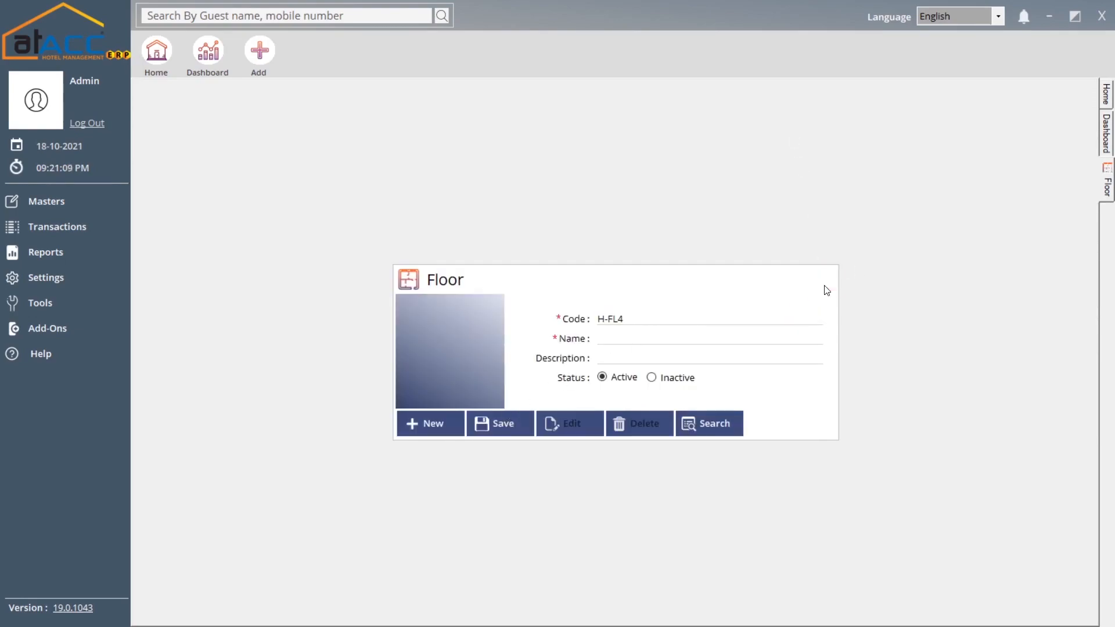
pyautogui.click(826, 278)
pyautogui.click(96, 202)
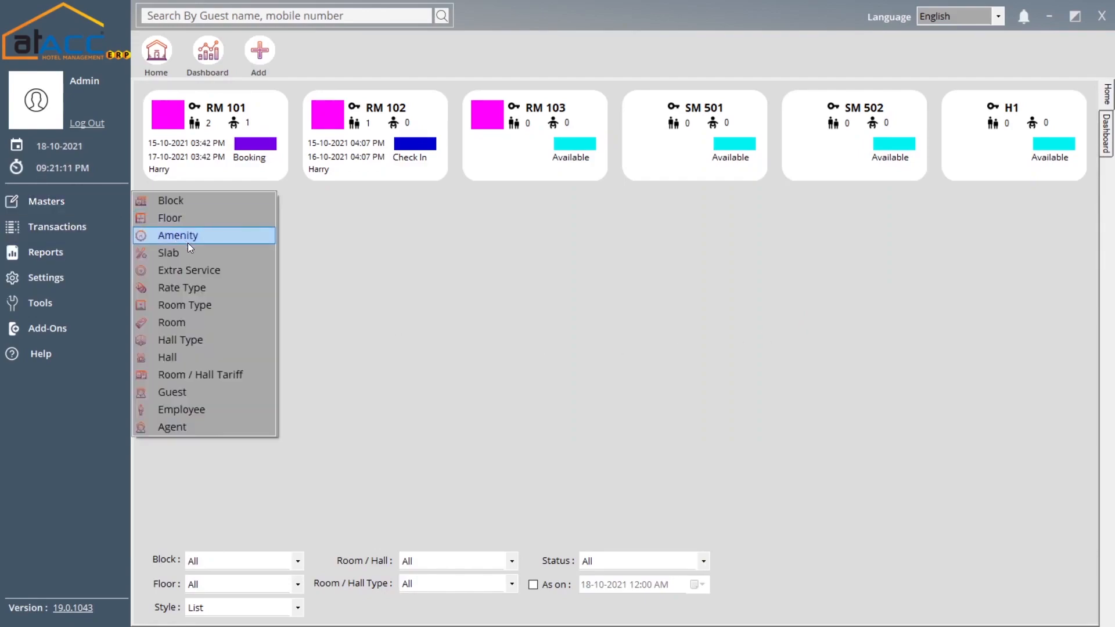
# - Search the Amenity form for WiFi, Water bottle, T.V and News Paper, then close it
pyautogui.click(203, 238)
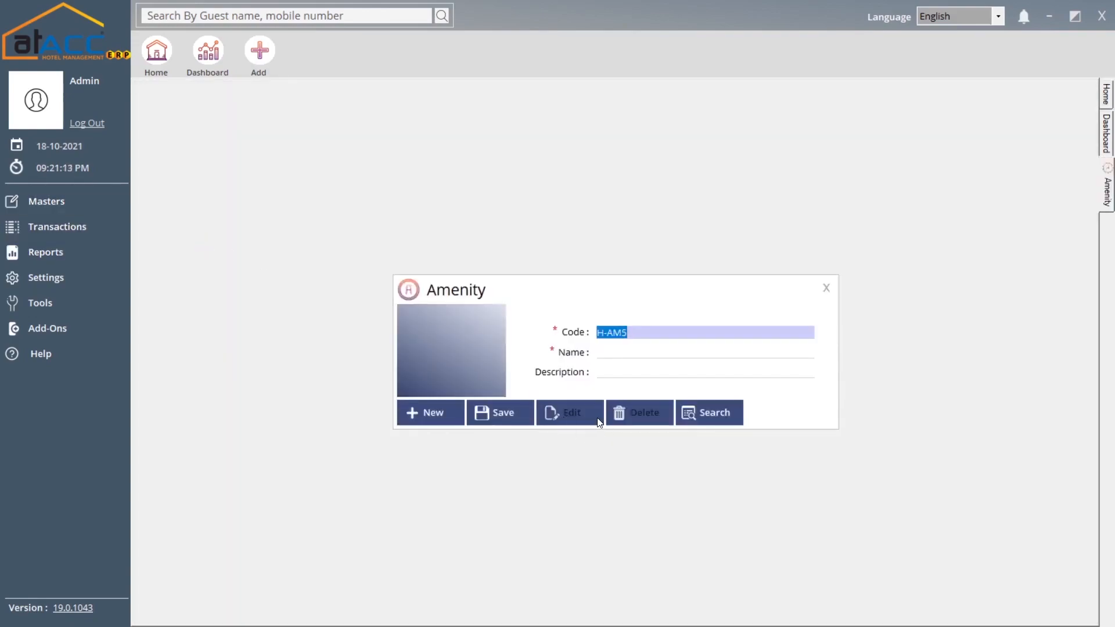
pyautogui.click(612, 353)
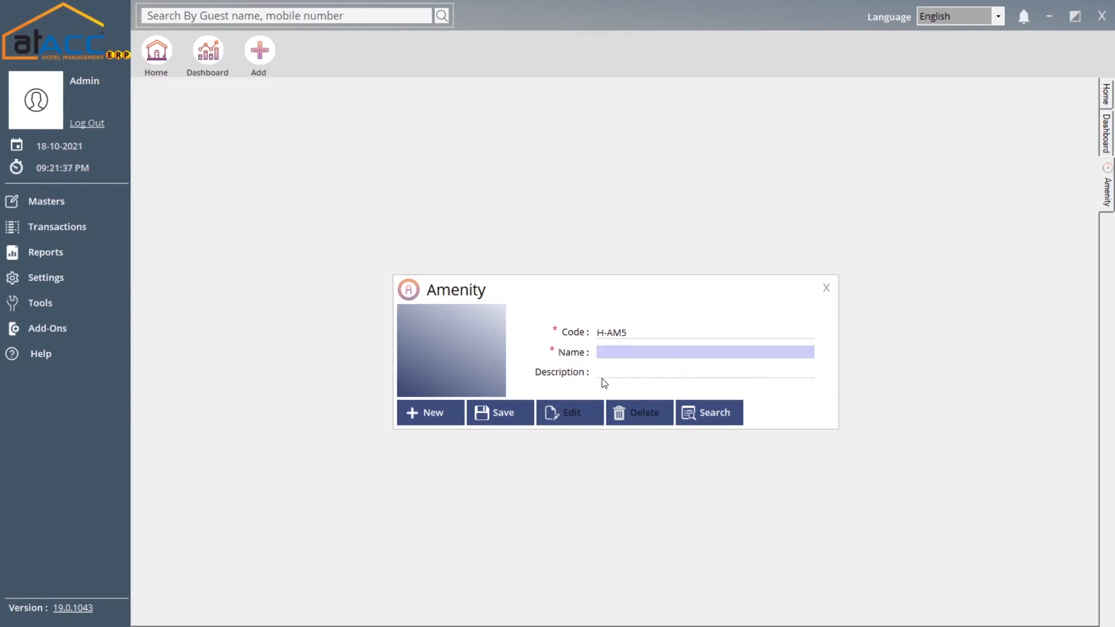
pyautogui.click(709, 416)
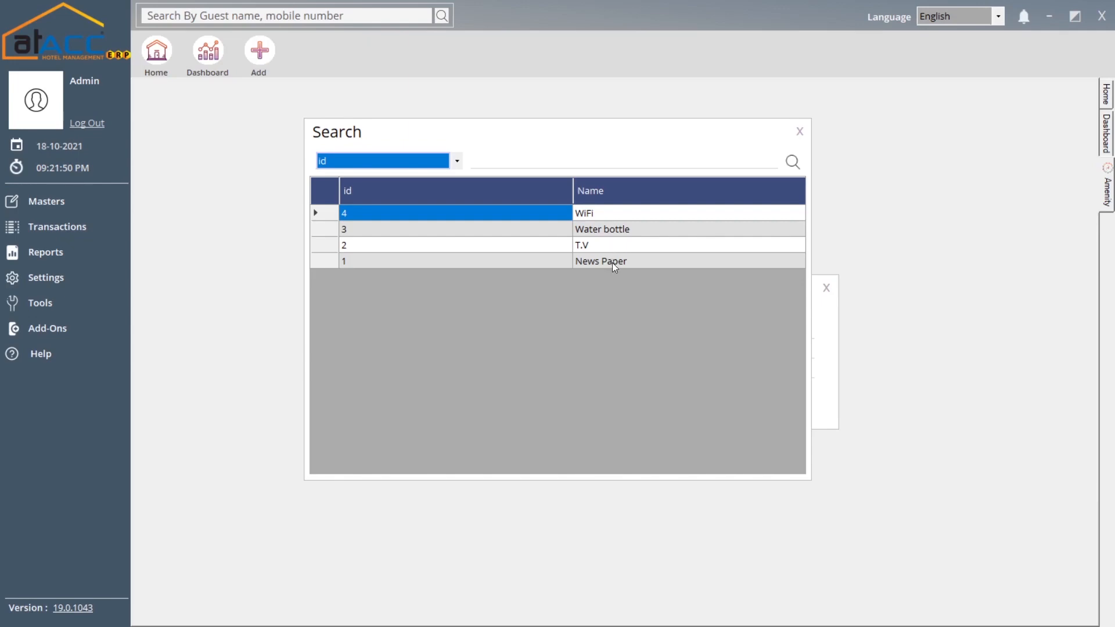
pyautogui.click(799, 131)
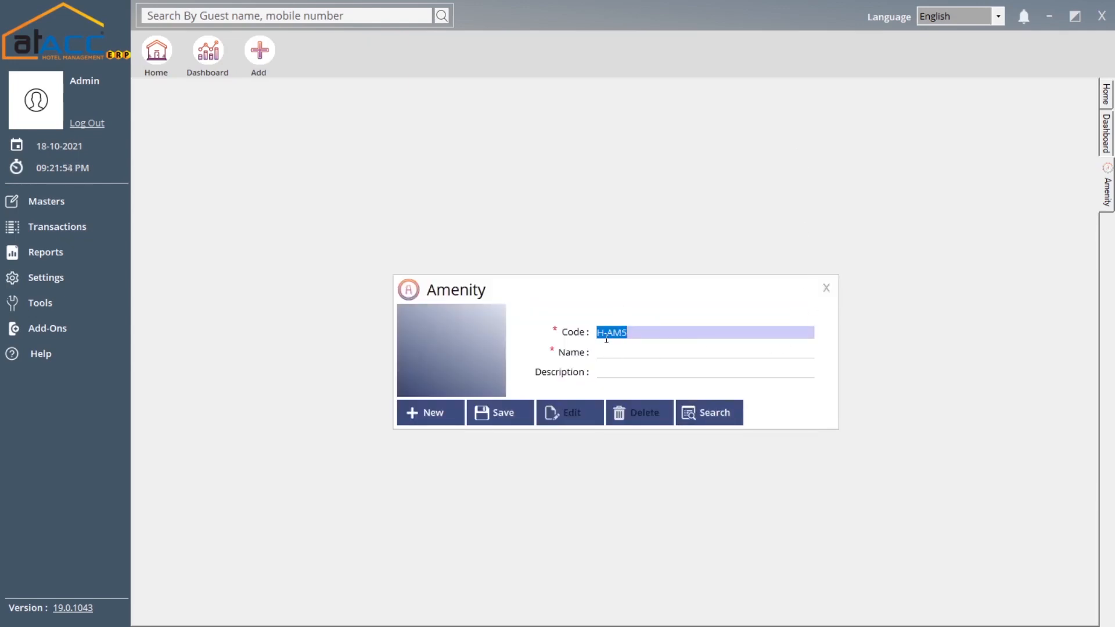
pyautogui.click(826, 288)
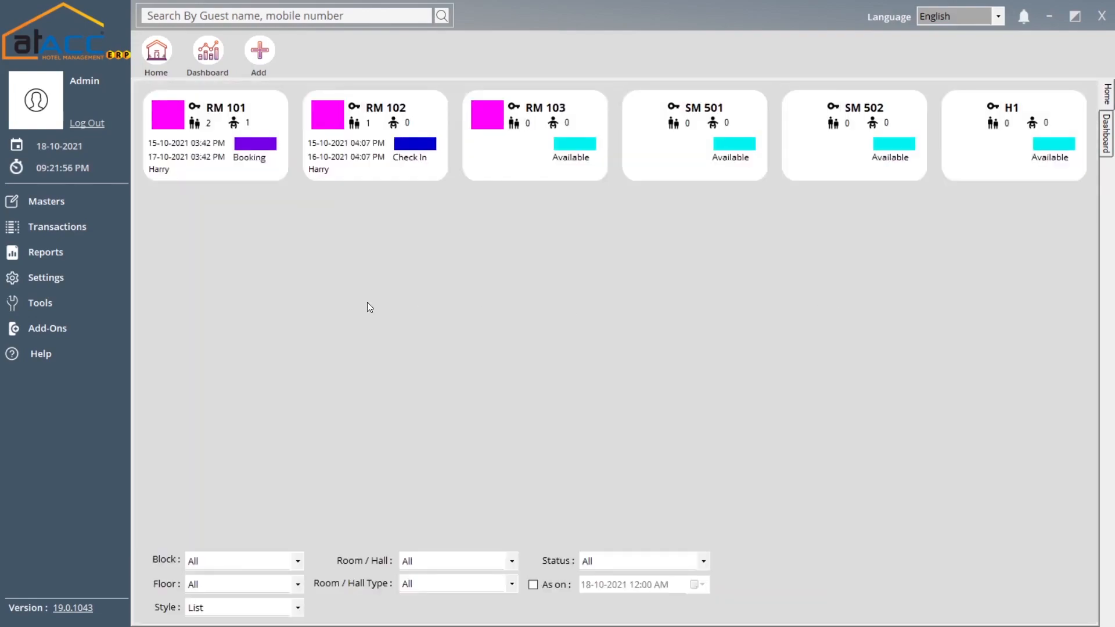
# - Open the Slab form and enter slab code A1, replacing the mistyped 'asd'
pyautogui.click(52, 201)
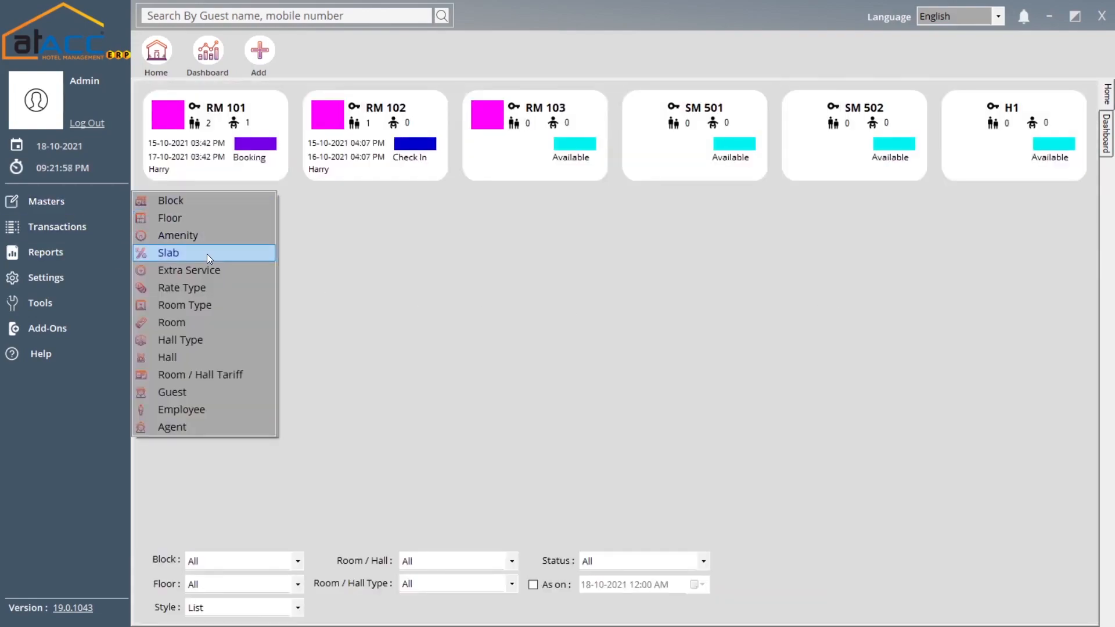
pyautogui.click(206, 253)
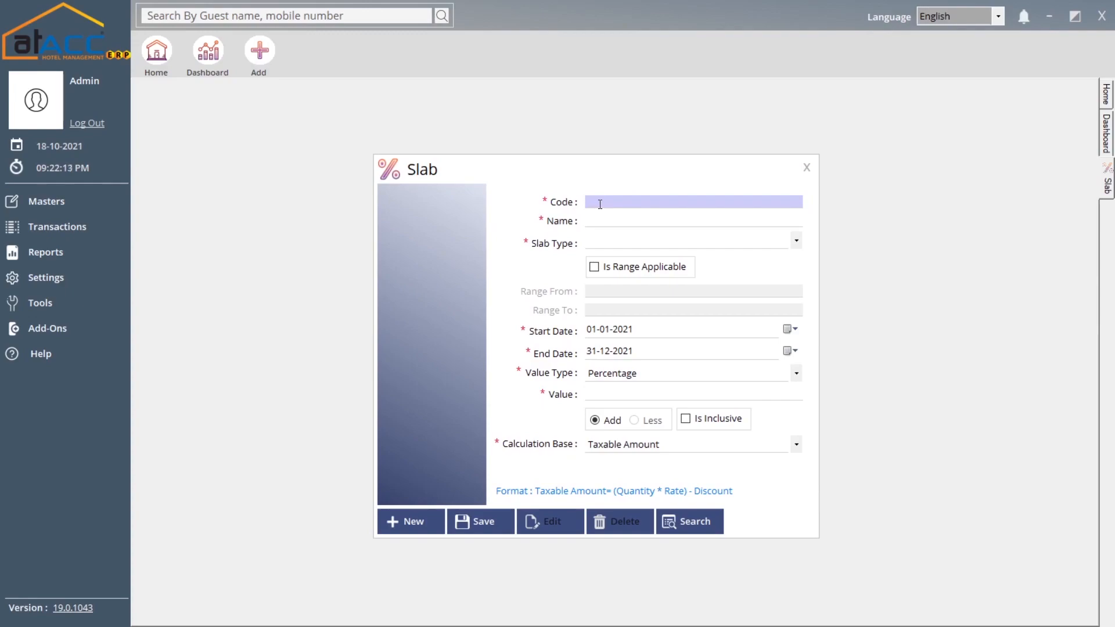
pyautogui.write('asd')
pyautogui.moveTo(608, 204); pyautogui.dragTo(581, 204)
pyautogui.write('A1')
pyautogui.press('Tab')
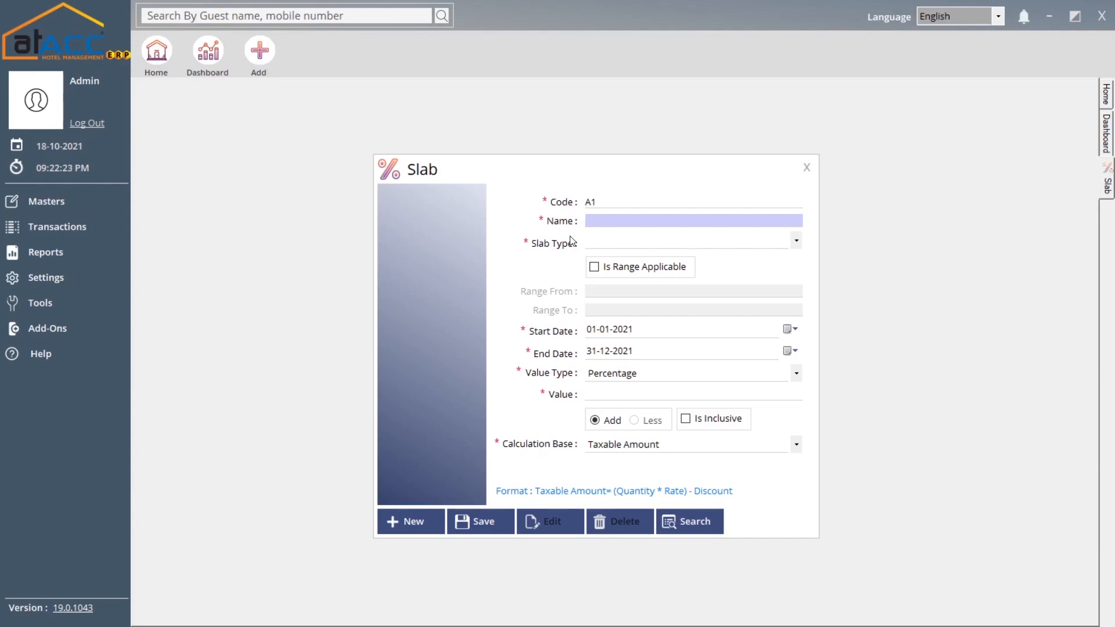
# - Check the Slab Type and Calculation Base options, then load the existing 5.00% Vat% slab
pyautogui.click(618, 245)
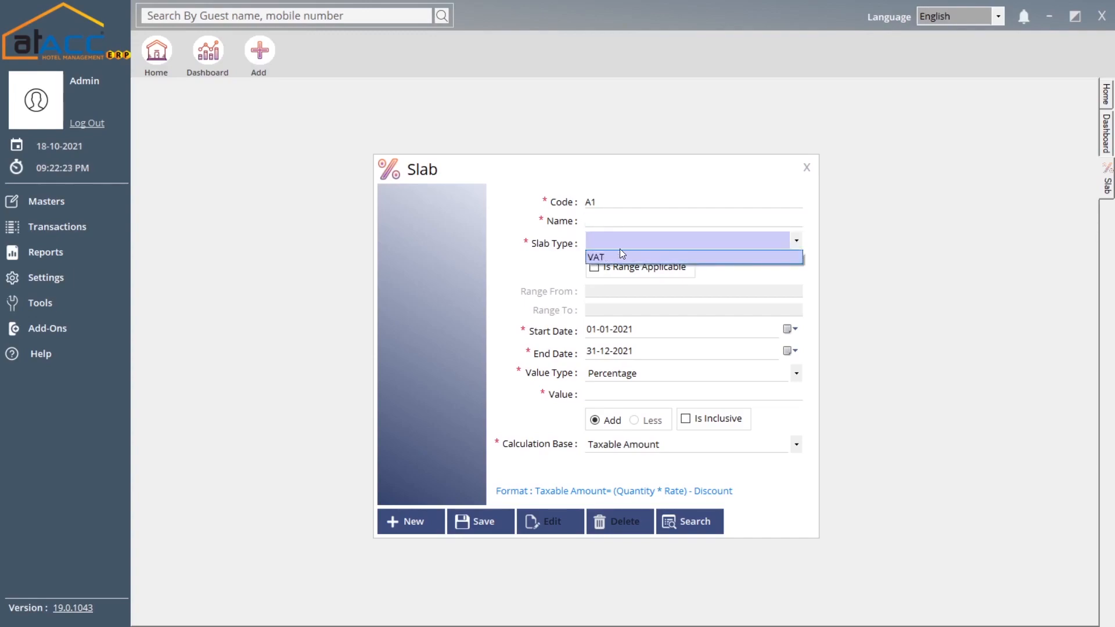
pyautogui.click(571, 261)
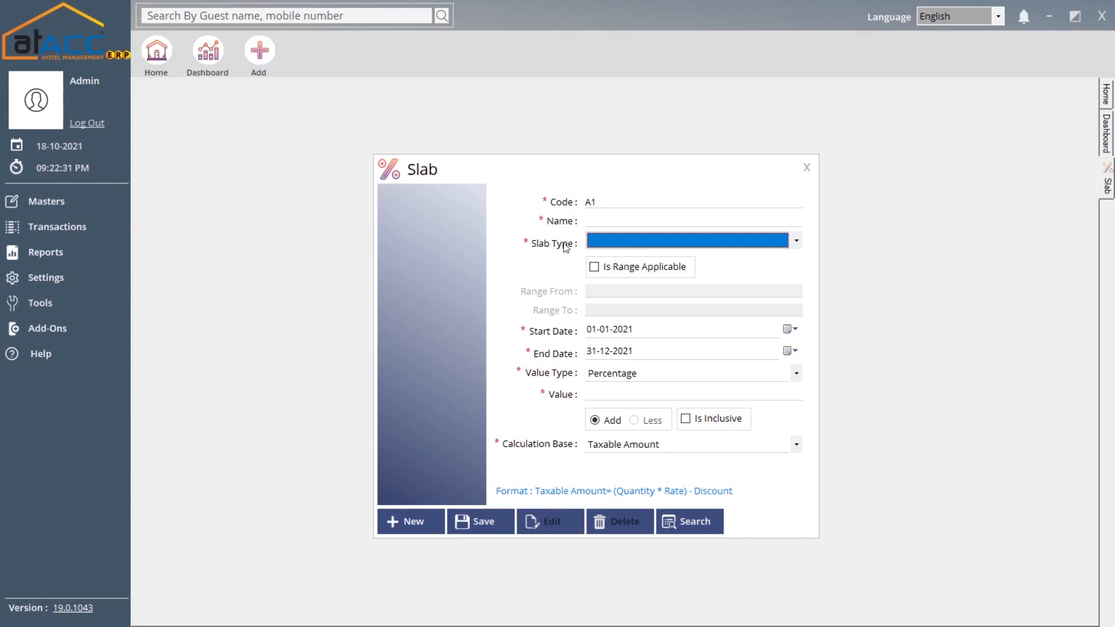
pyautogui.click(632, 242)
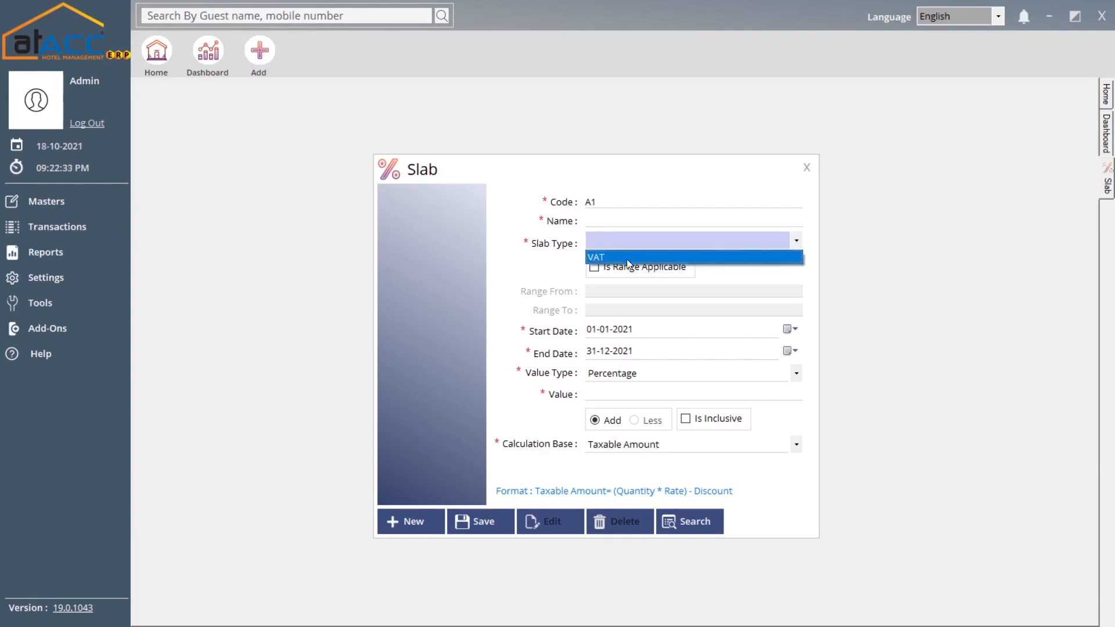
pyautogui.click(625, 259)
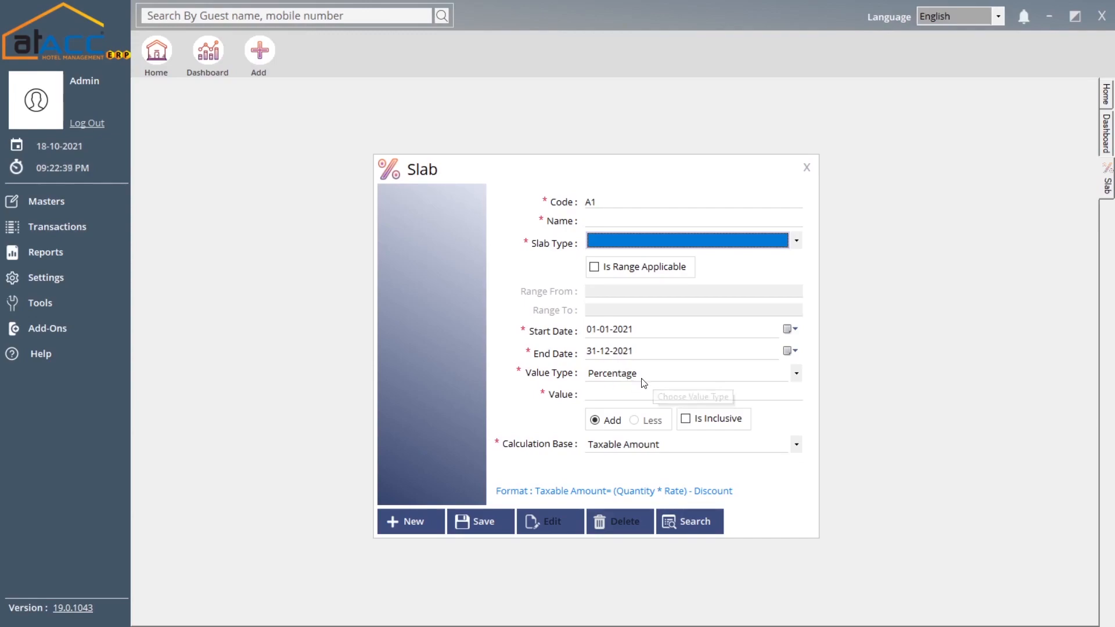
pyautogui.click(632, 394)
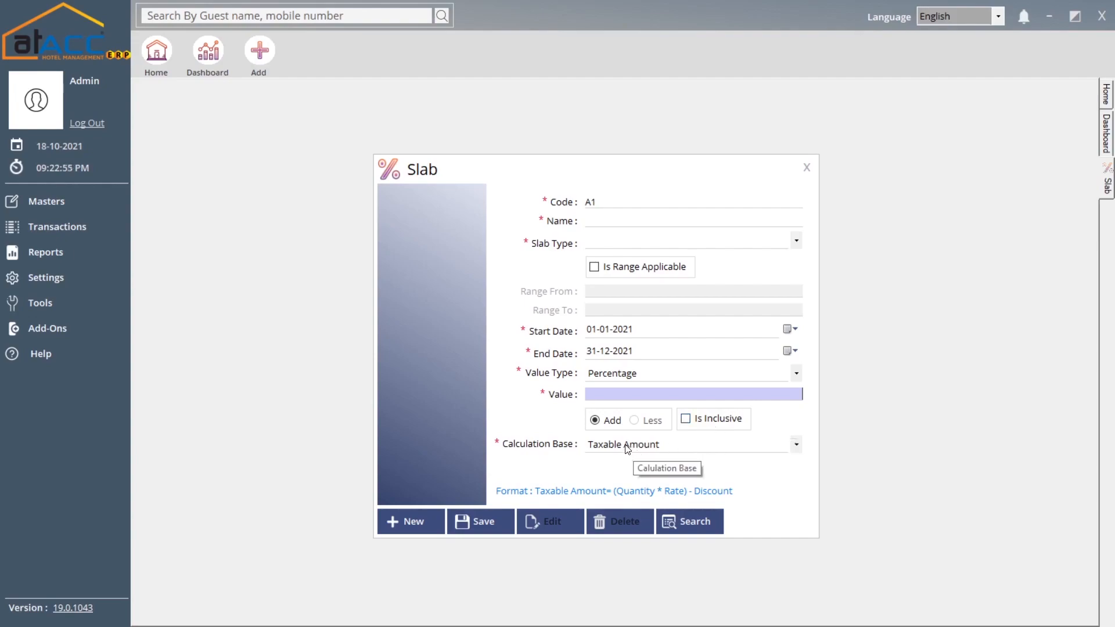
pyautogui.click(660, 445)
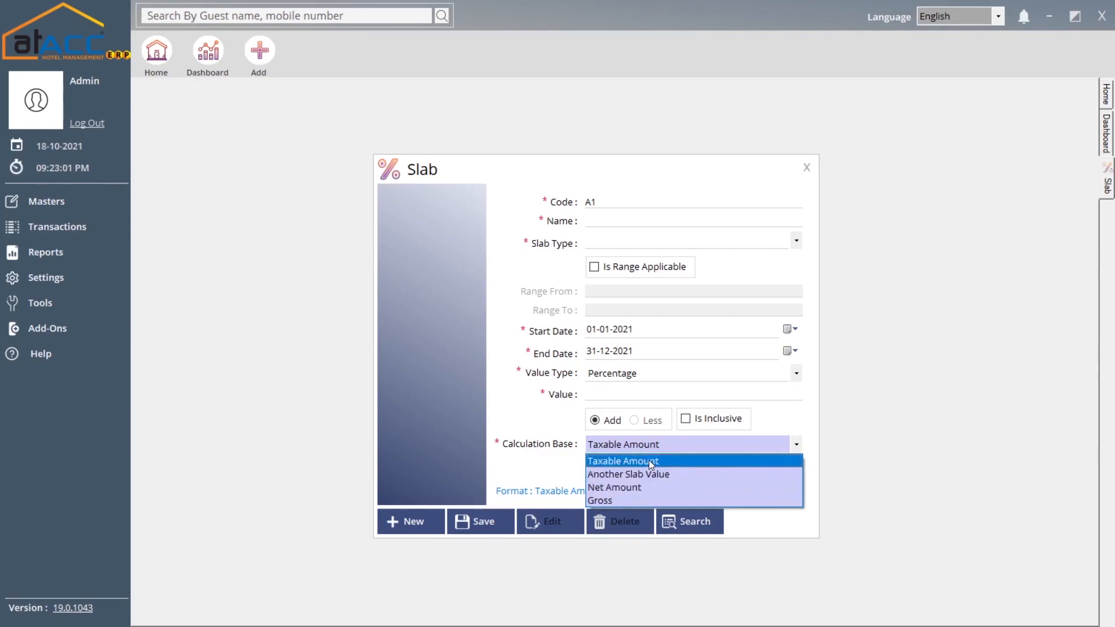
pyautogui.click(544, 466)
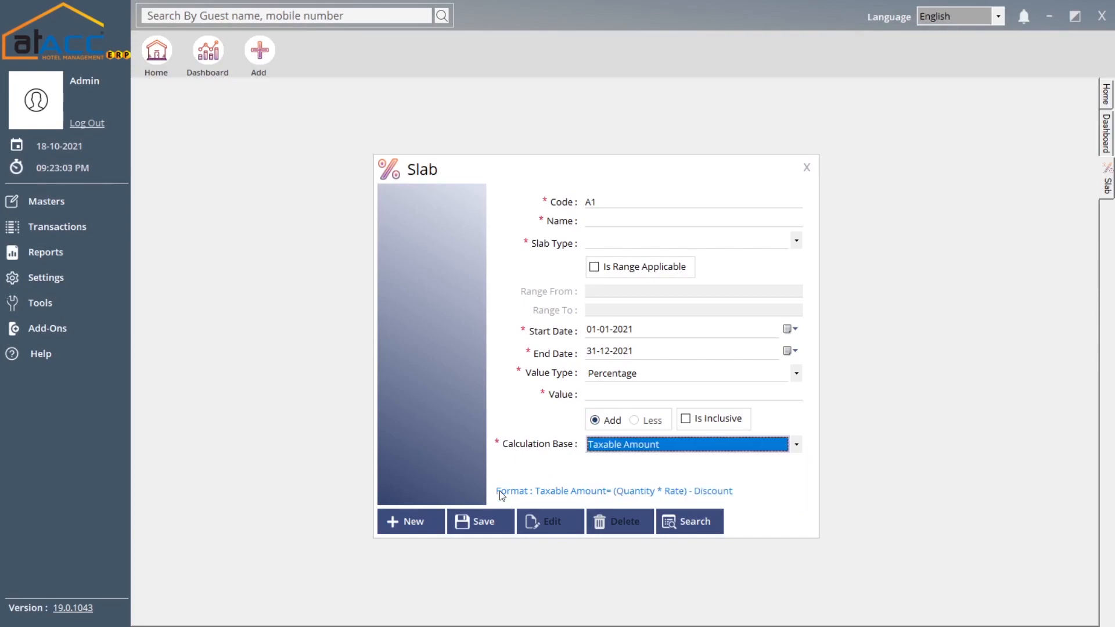
pyautogui.click(691, 521)
pyautogui.doubleClick(656, 222)
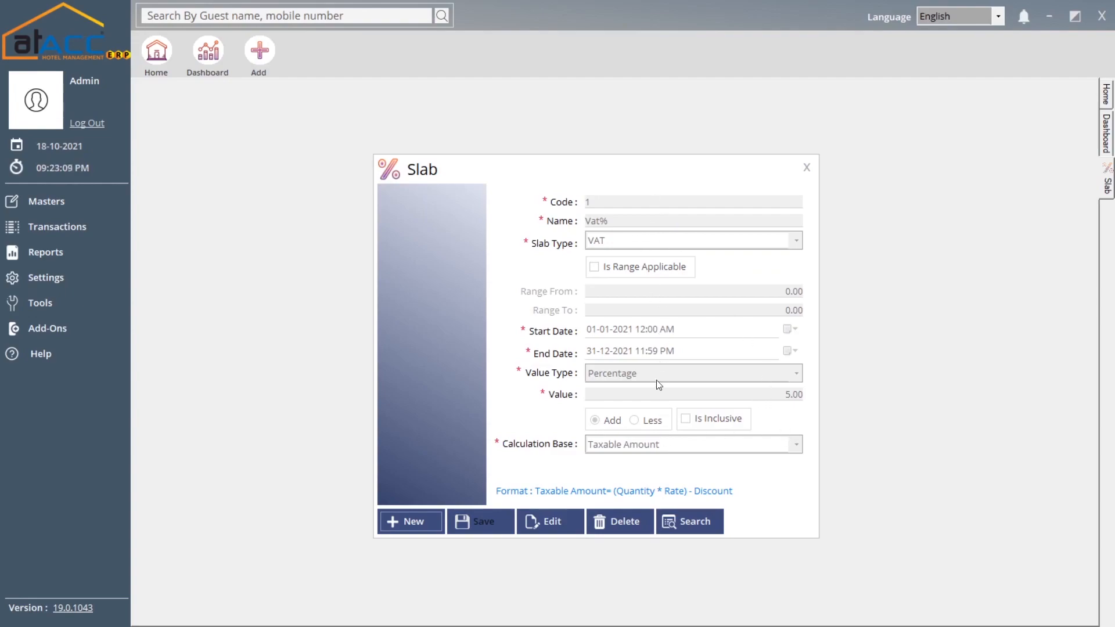
# - Close the Slab form, open Extra Service, and browse the existing extra services
pyautogui.click(804, 169)
pyautogui.click(105, 203)
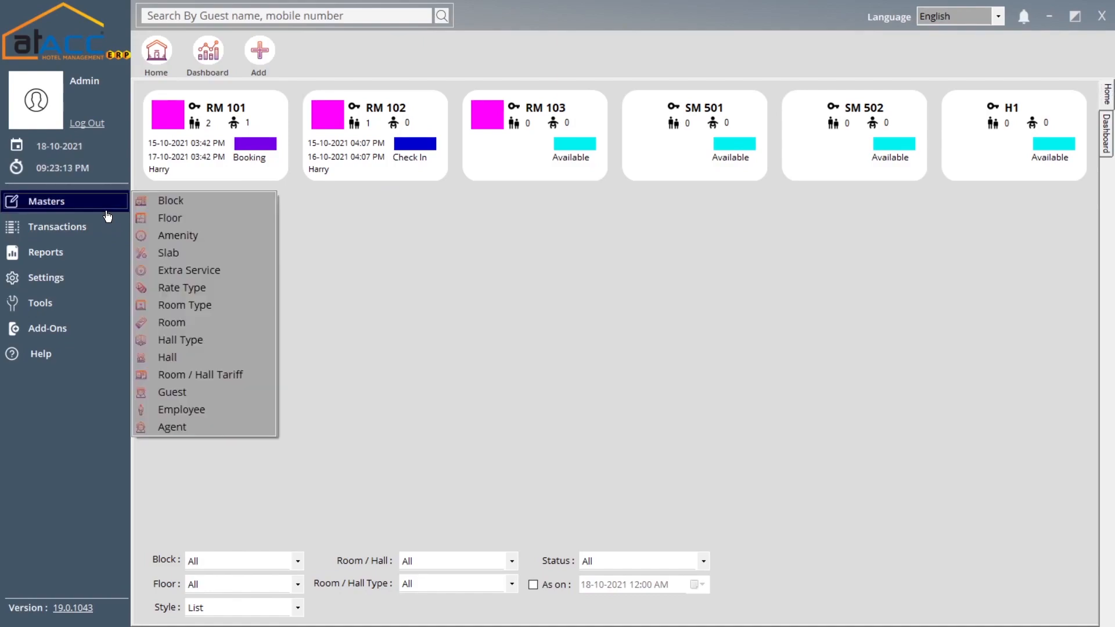
pyautogui.click(231, 273)
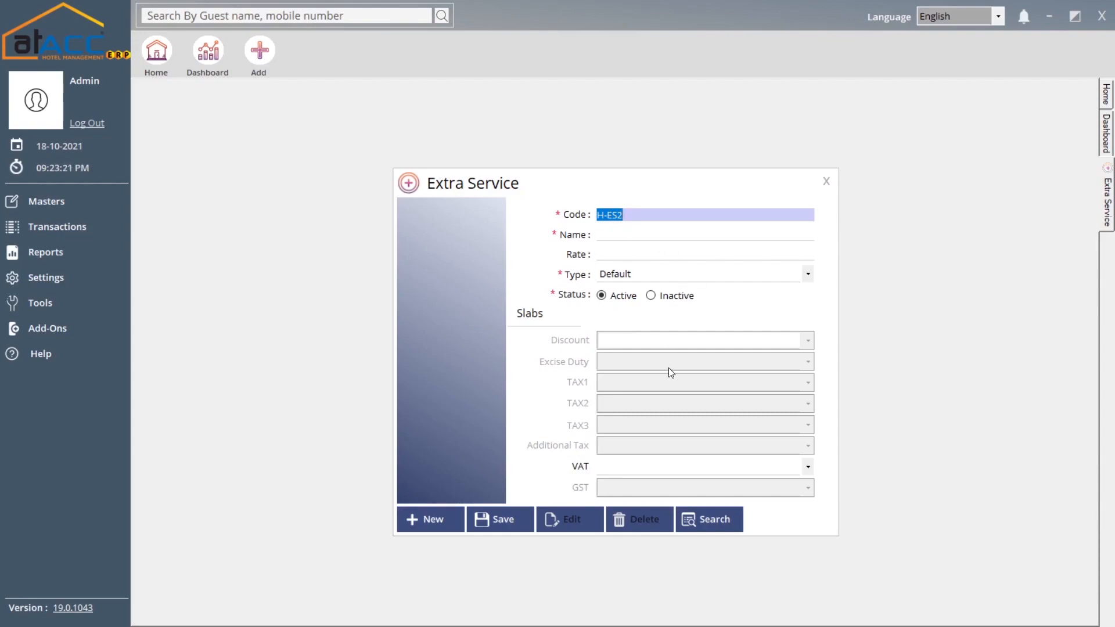
pyautogui.click(706, 515)
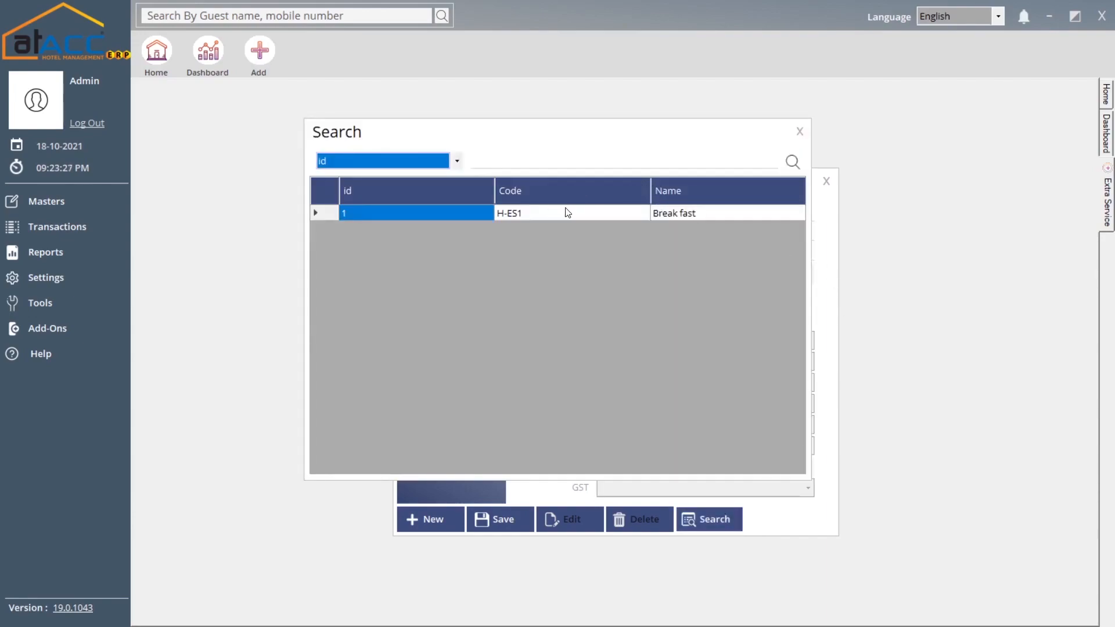
pyautogui.click(799, 131)
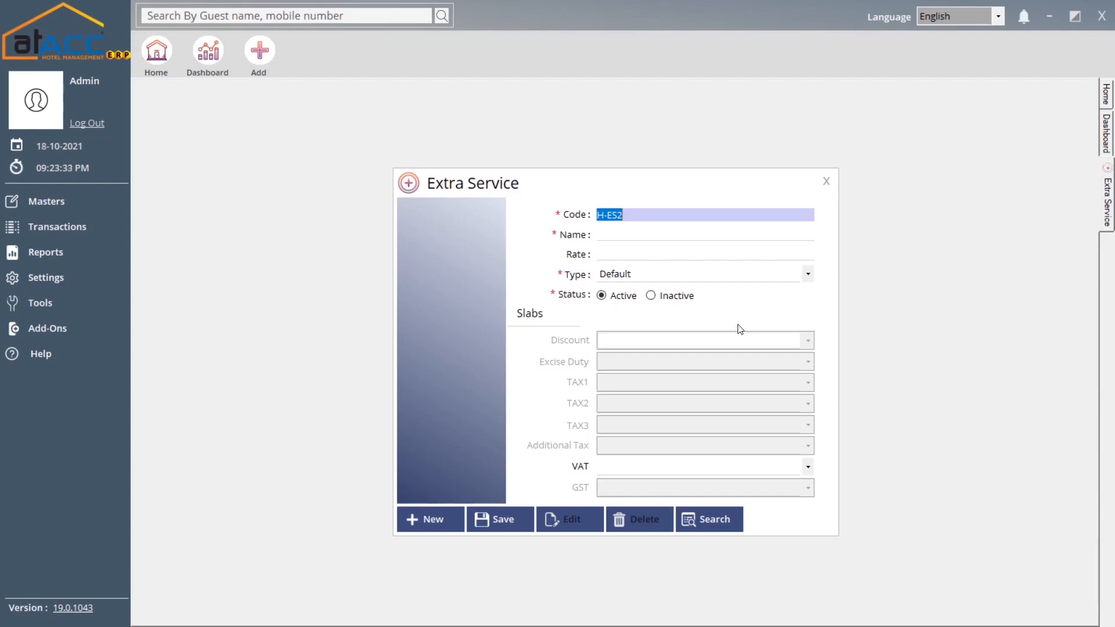
# - Keep the Default service type, load Break fast (H-ES1, 100.00, Vat%), and close the form
pyautogui.click(681, 278)
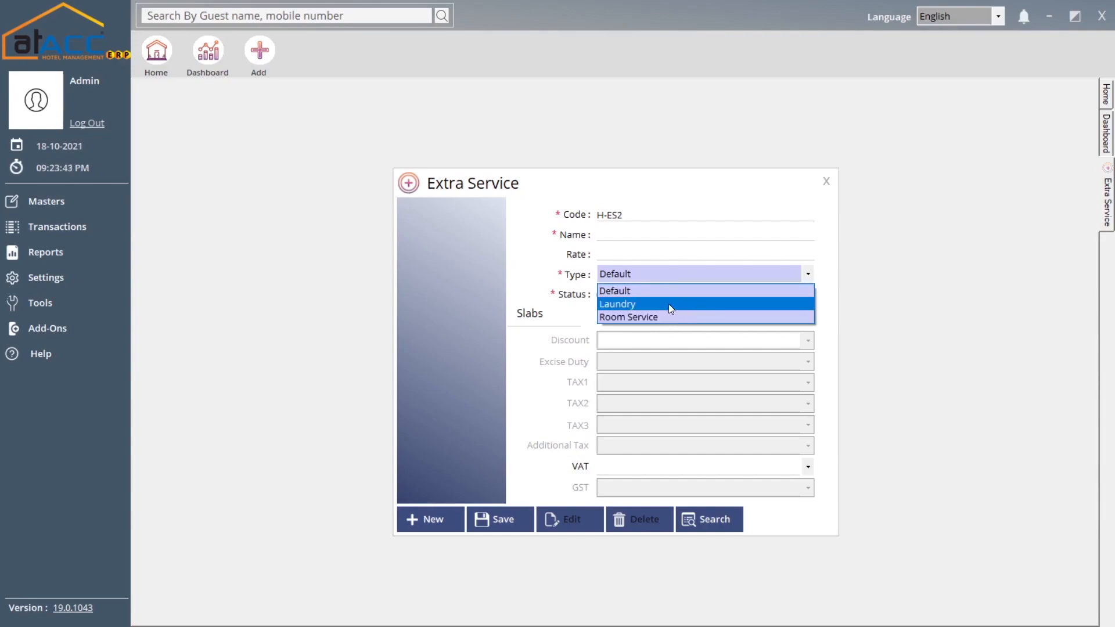
pyautogui.click(566, 271)
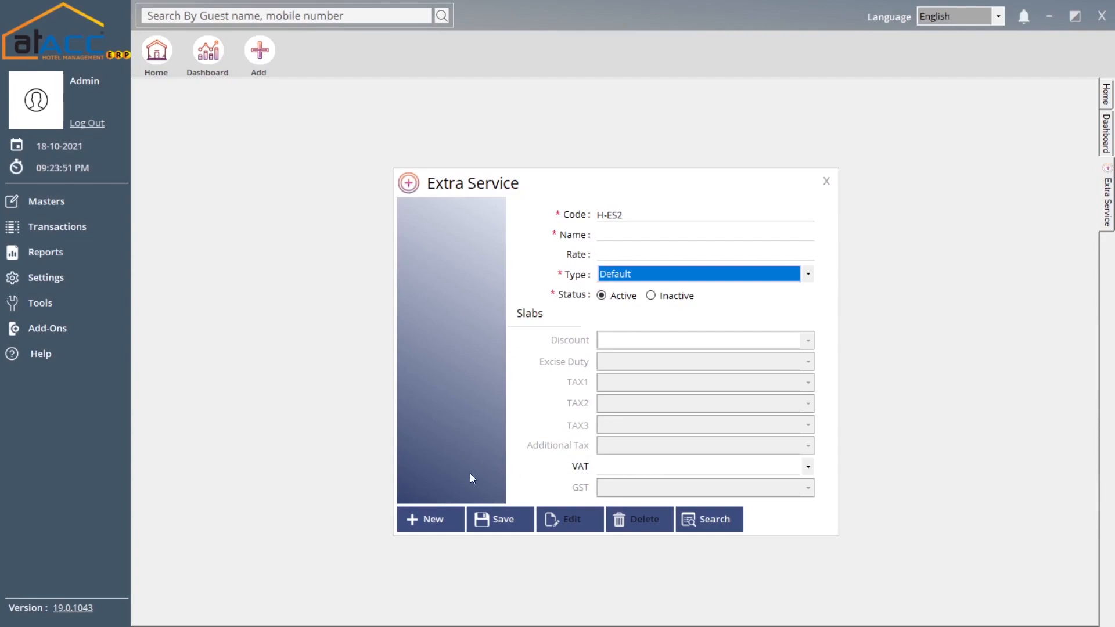
pyautogui.click(730, 513)
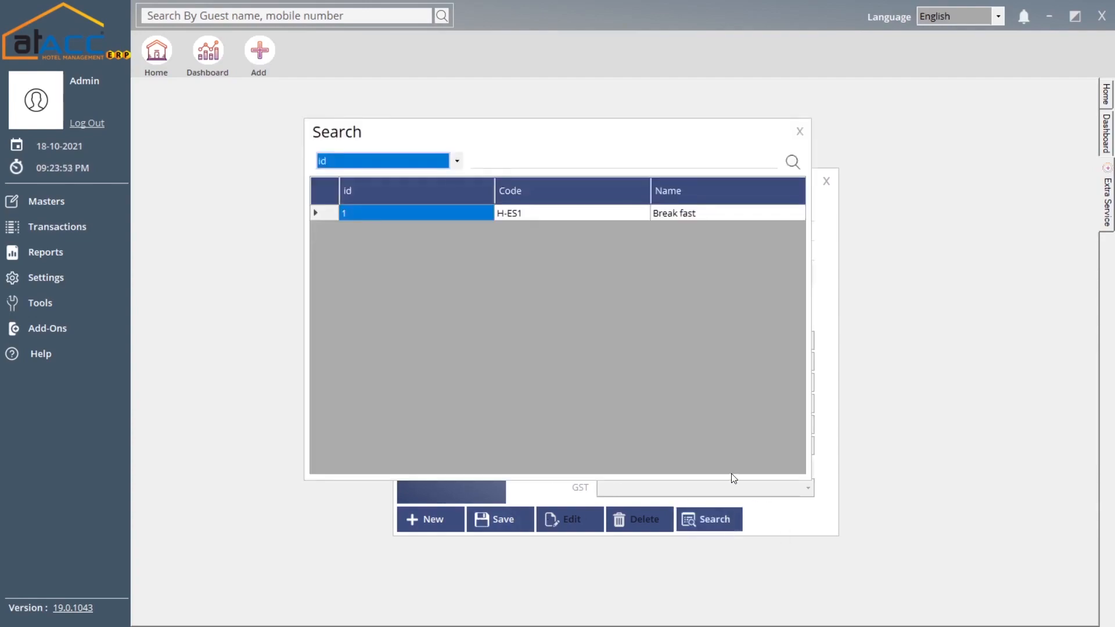
pyautogui.click(723, 219)
pyautogui.doubleClick(723, 219)
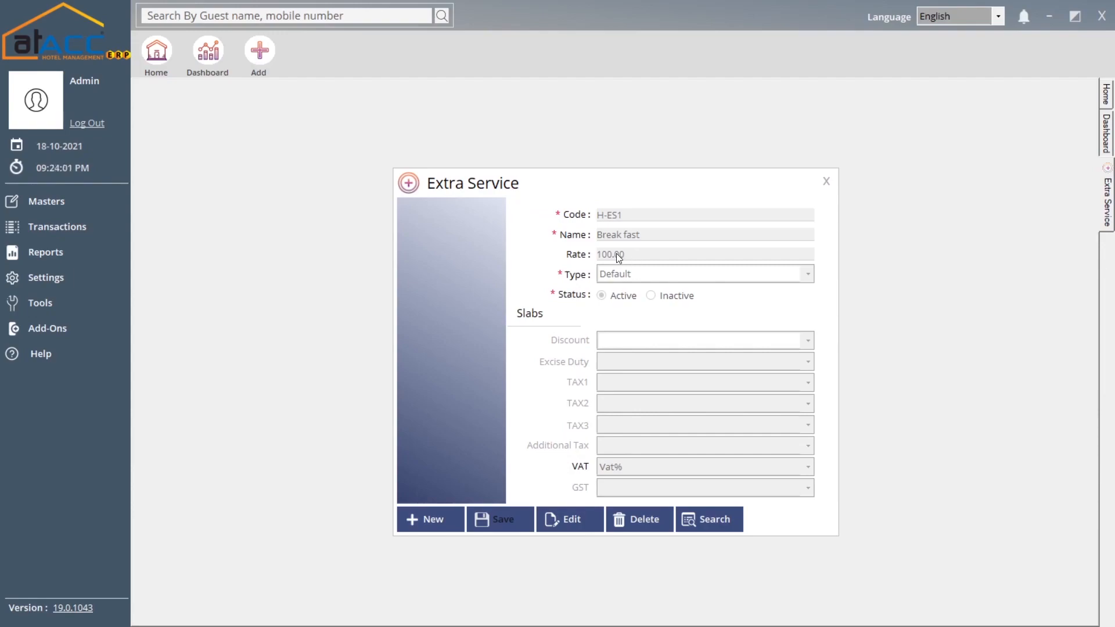
pyautogui.click(826, 182)
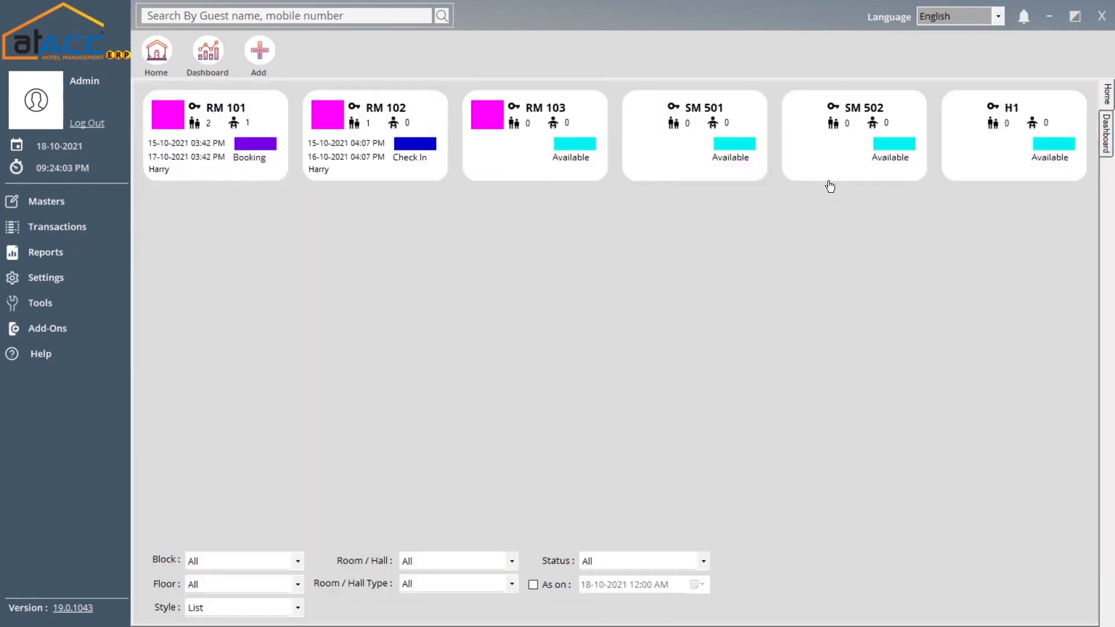
pyautogui.click(90, 214)
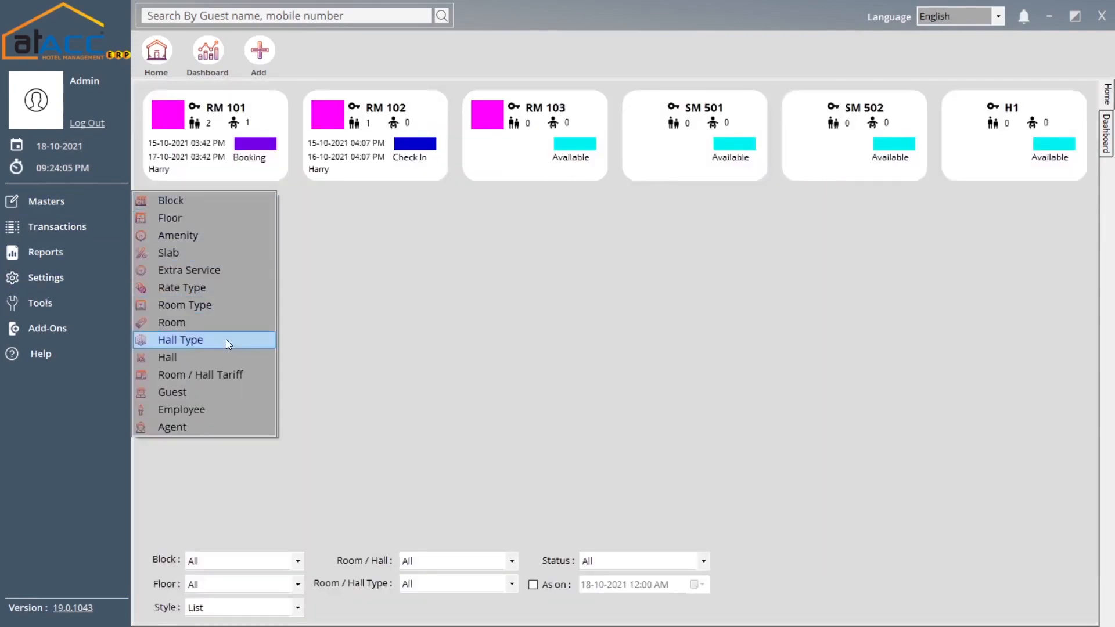
pyautogui.click(201, 287)
pyautogui.click(691, 409)
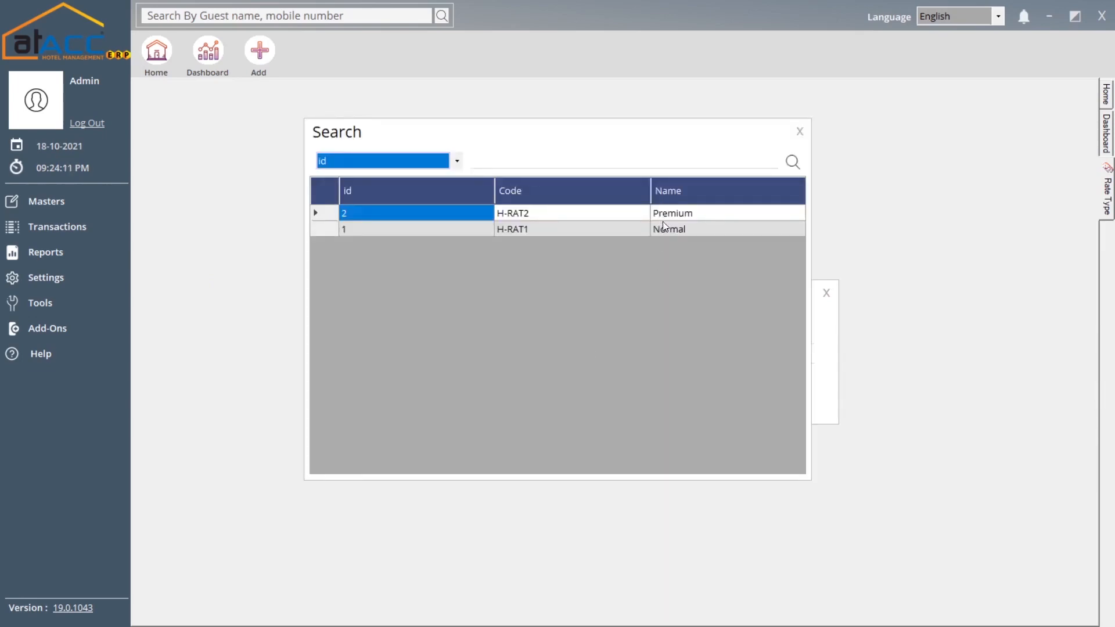
pyautogui.click(797, 133)
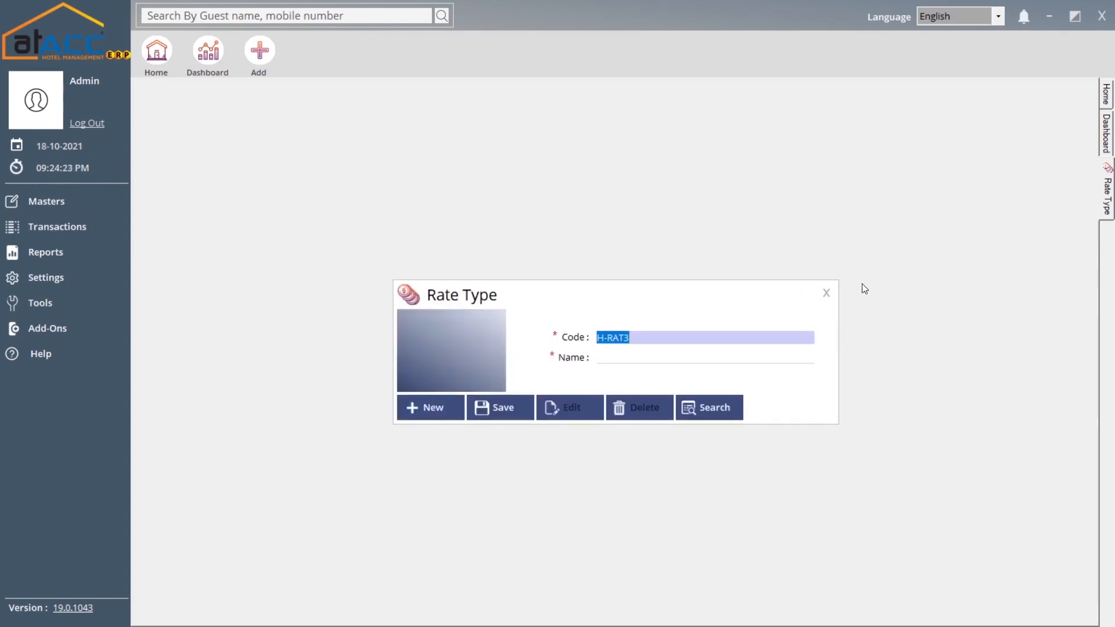
pyautogui.click(824, 292)
# - Open the Room Type form and browse the existing room types
pyautogui.click(109, 207)
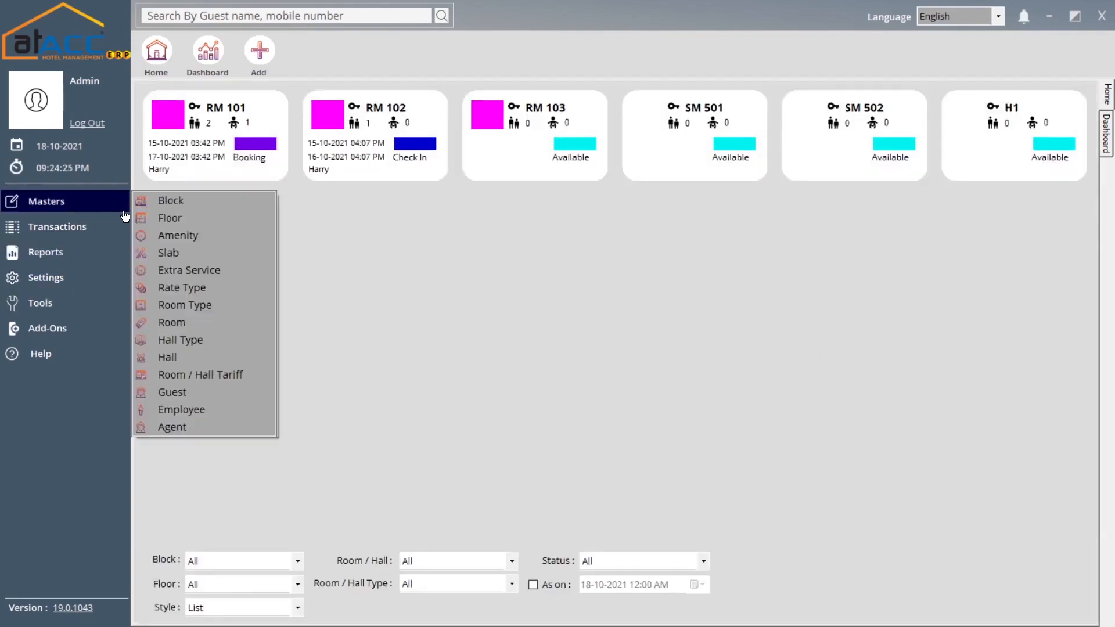
pyautogui.click(226, 306)
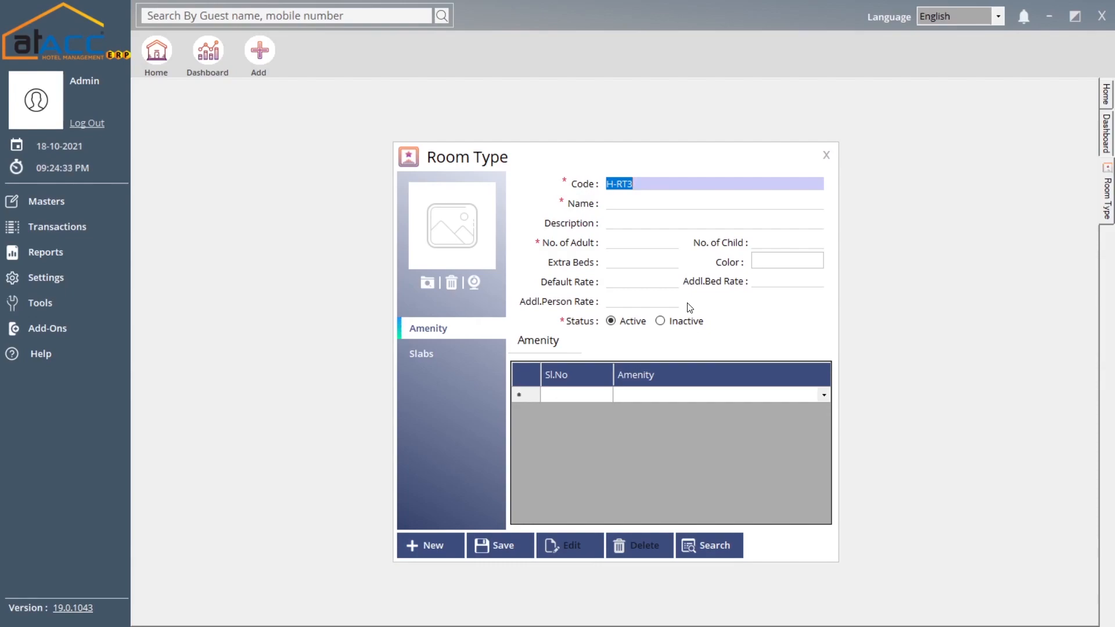
pyautogui.click(719, 548)
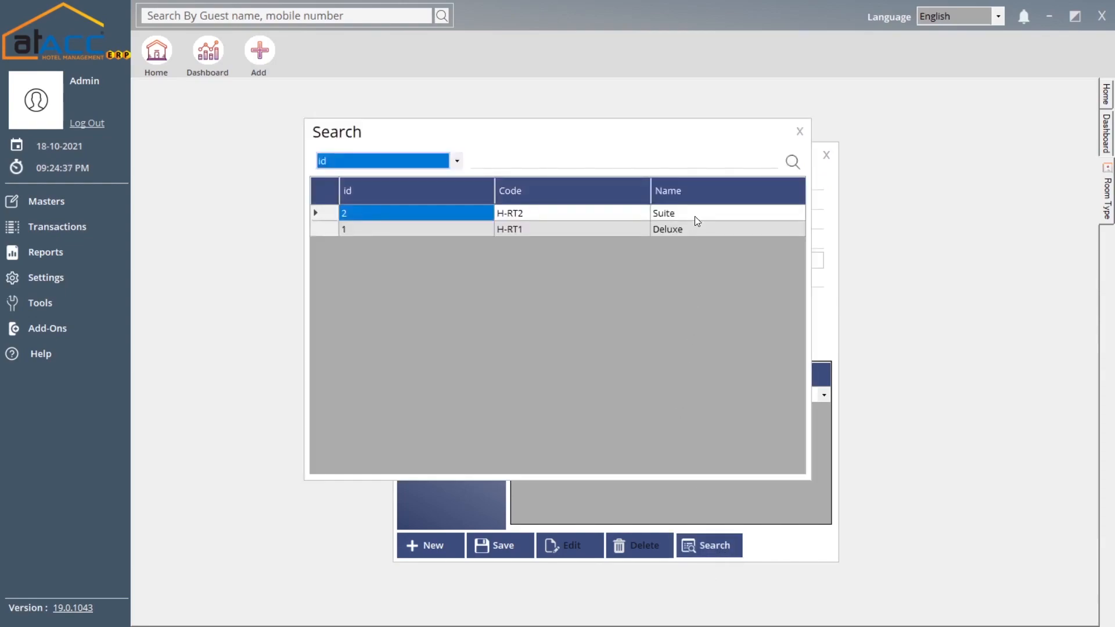
pyautogui.click(800, 130)
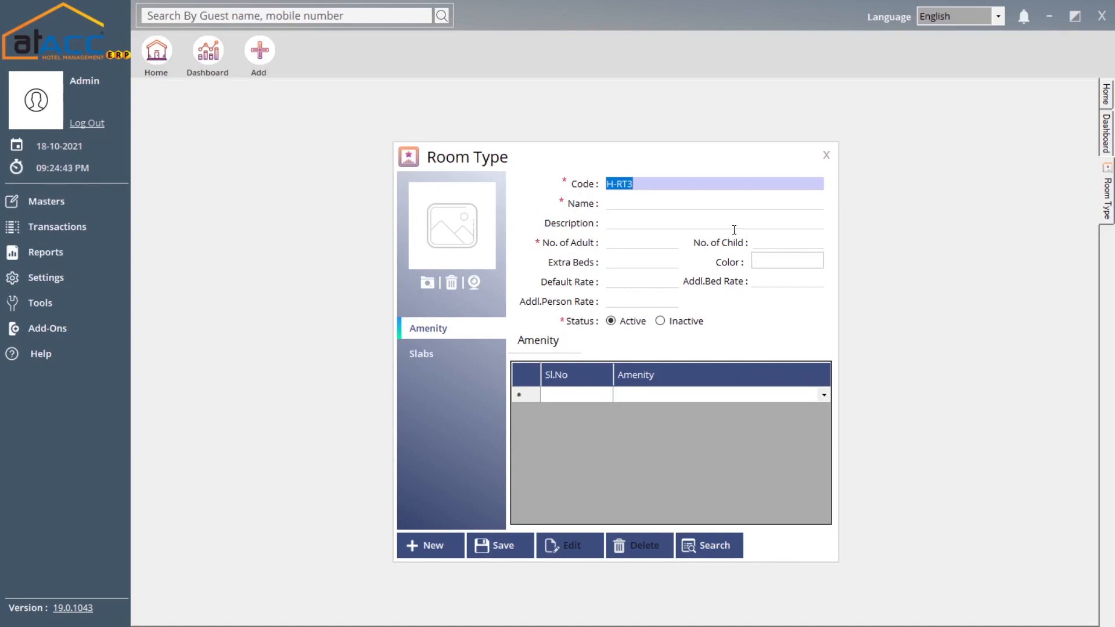
# - Step through the new H-RT3 fields, colour and tax slab, then attempt saving without a name
pyautogui.click(694, 202)
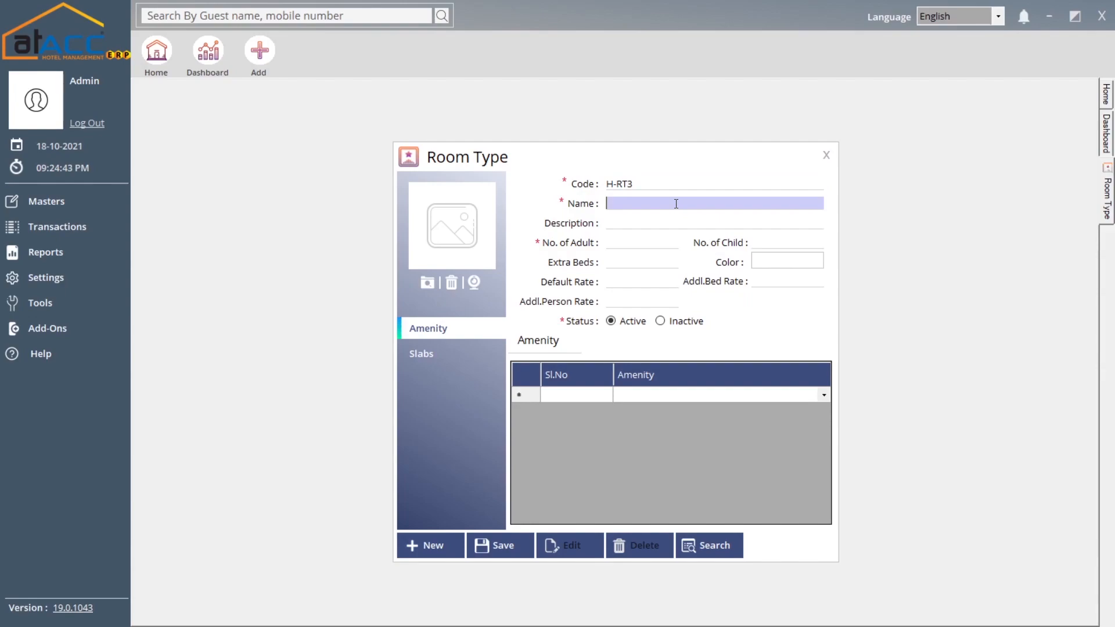
pyautogui.click(619, 244)
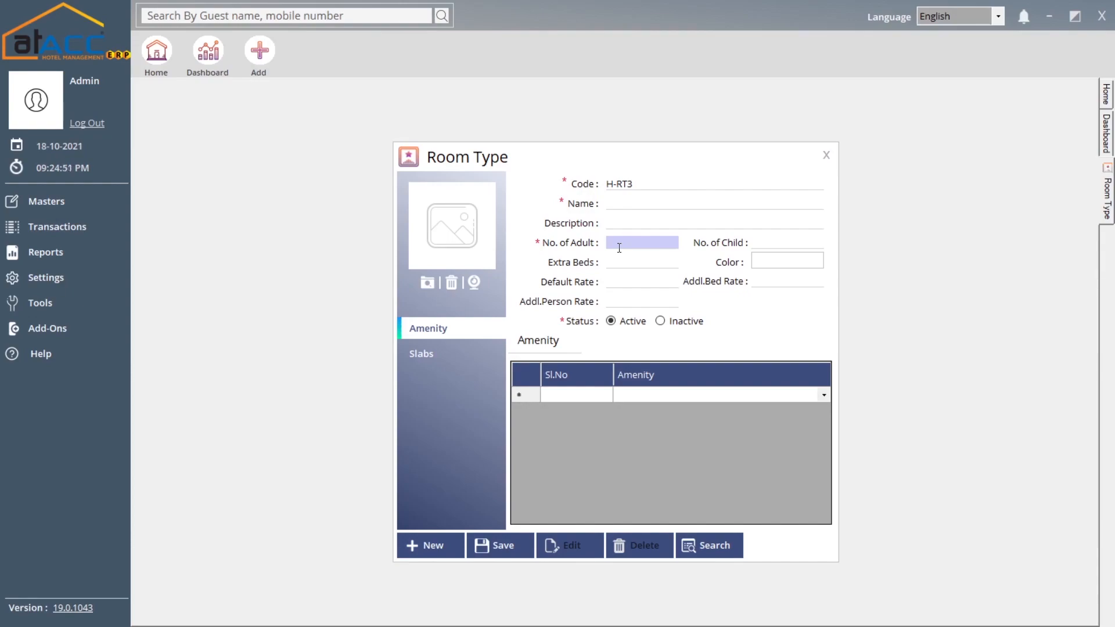
pyautogui.click(772, 244)
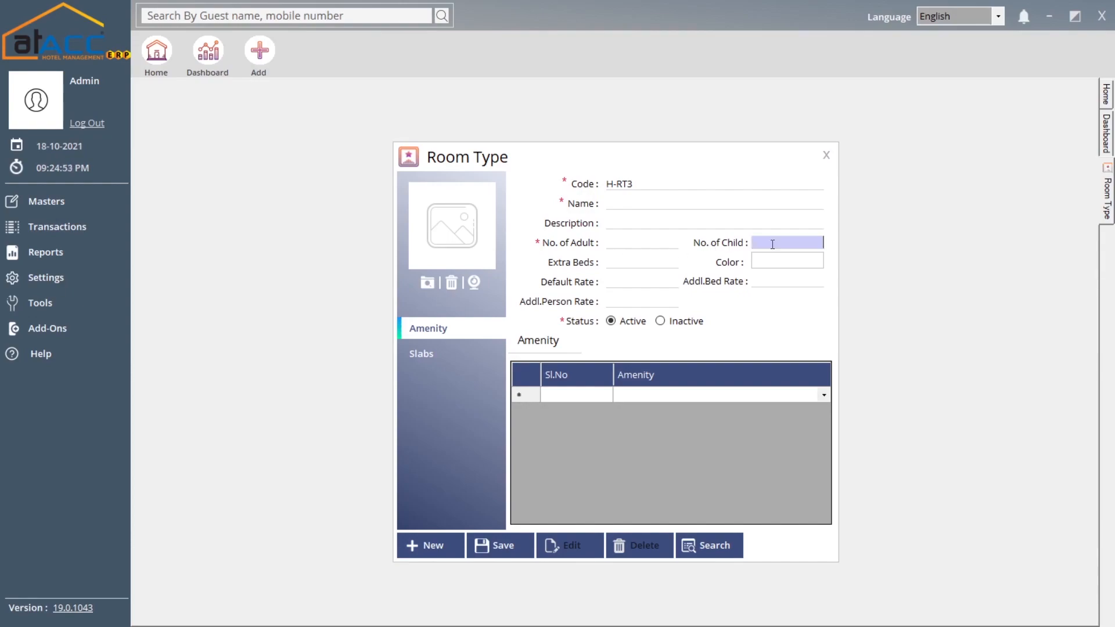
pyautogui.click(659, 264)
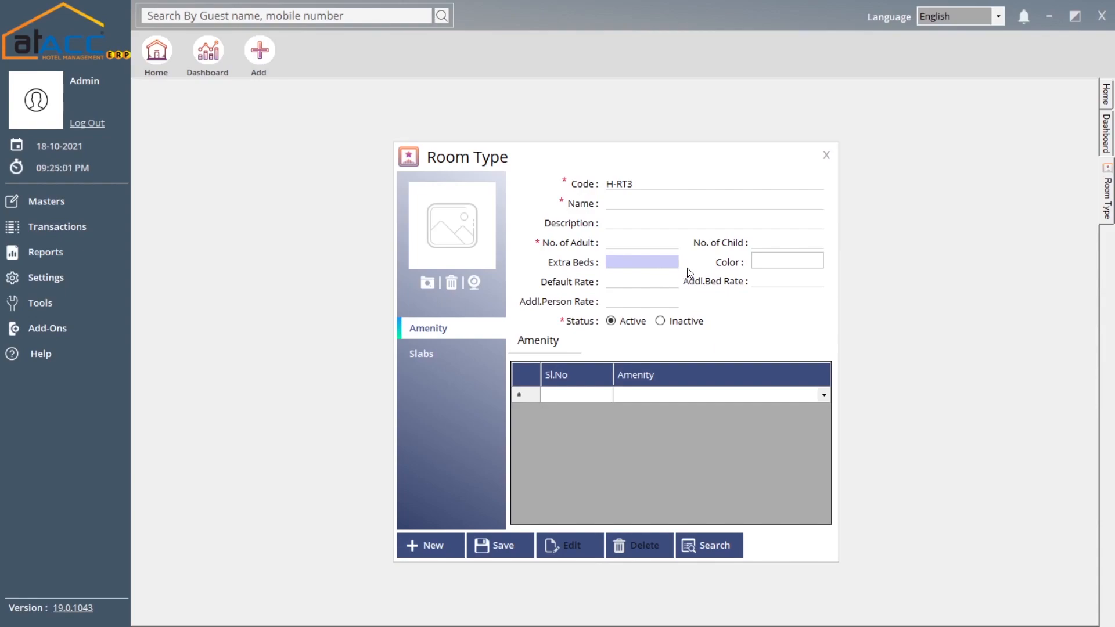
pyautogui.click(772, 264)
pyautogui.click(625, 130)
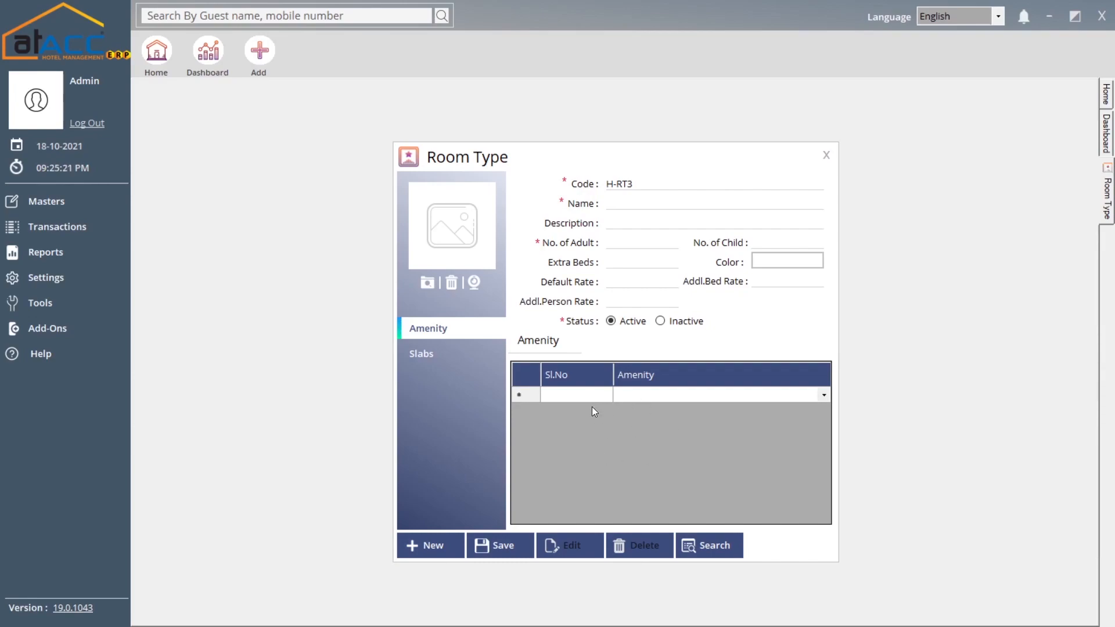
pyautogui.click(459, 353)
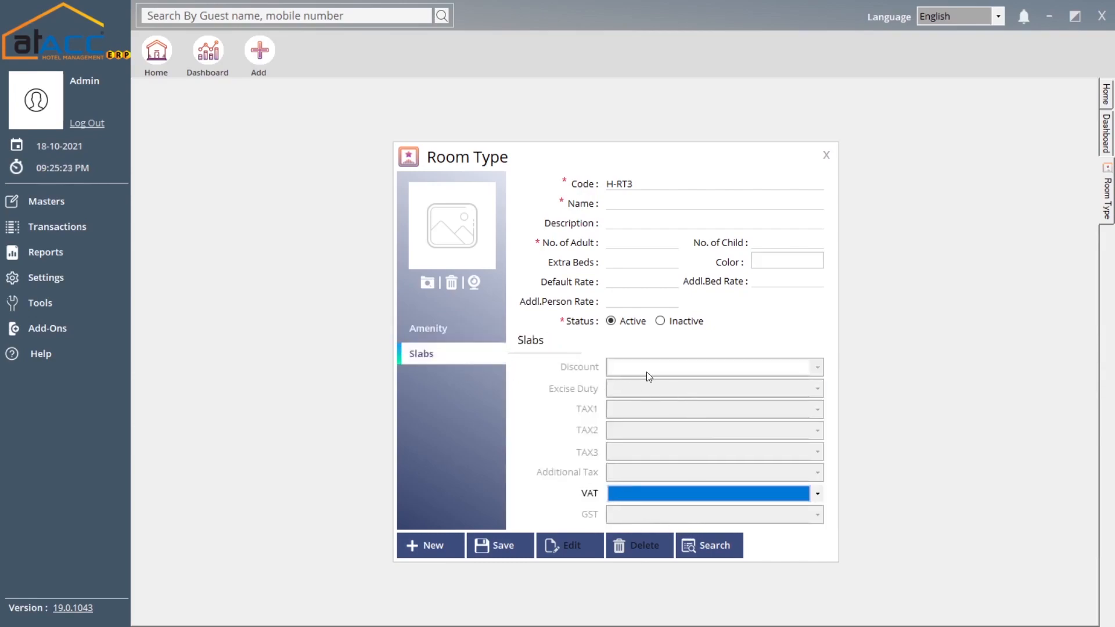
pyautogui.click(489, 545)
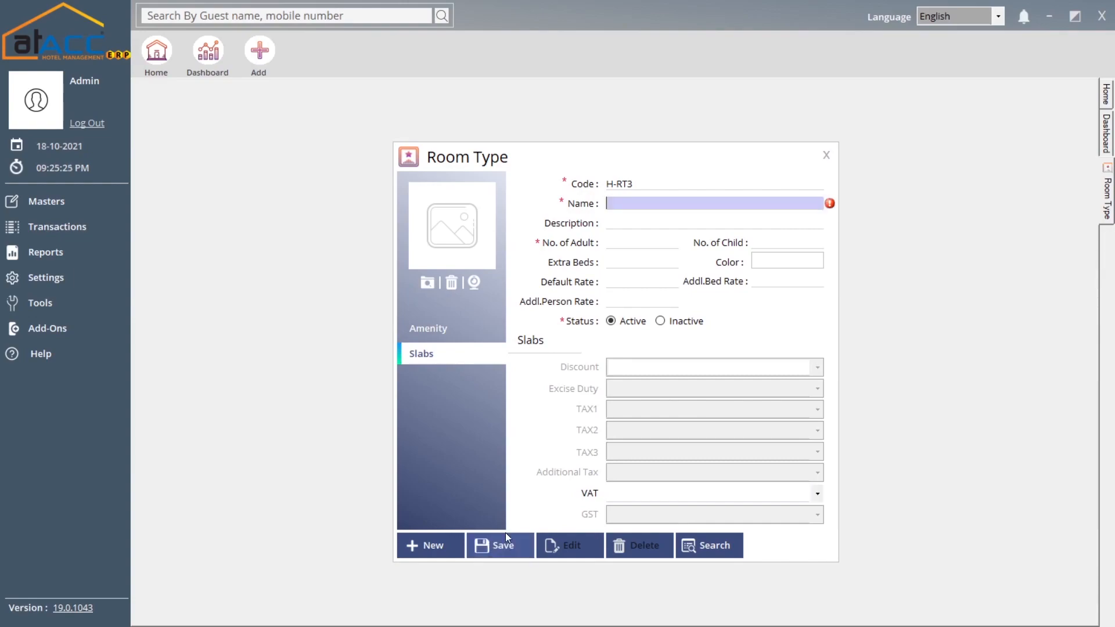
# - Discard the Room Type entry, open the Room form, and enter room A-1001 as a Suite
pyautogui.click(826, 154)
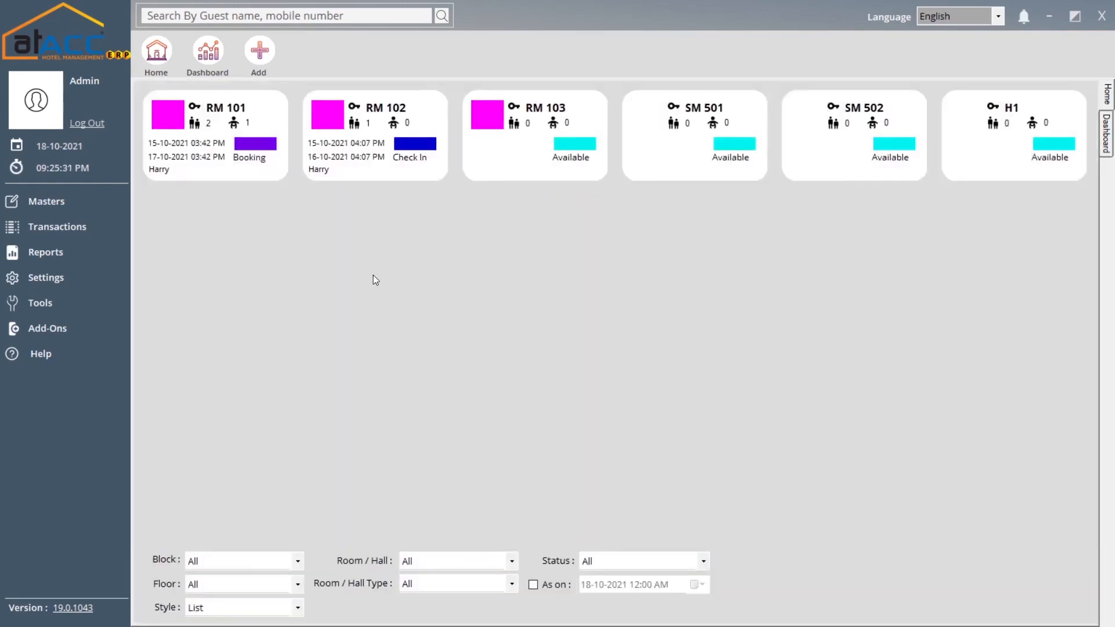
pyautogui.click(100, 209)
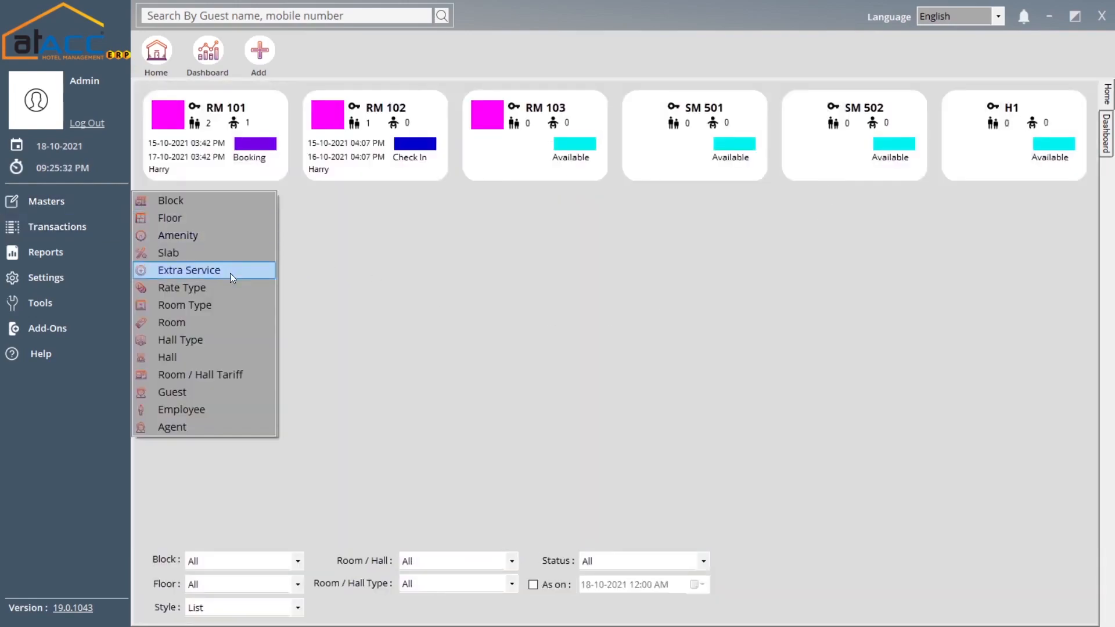
pyautogui.click(221, 322)
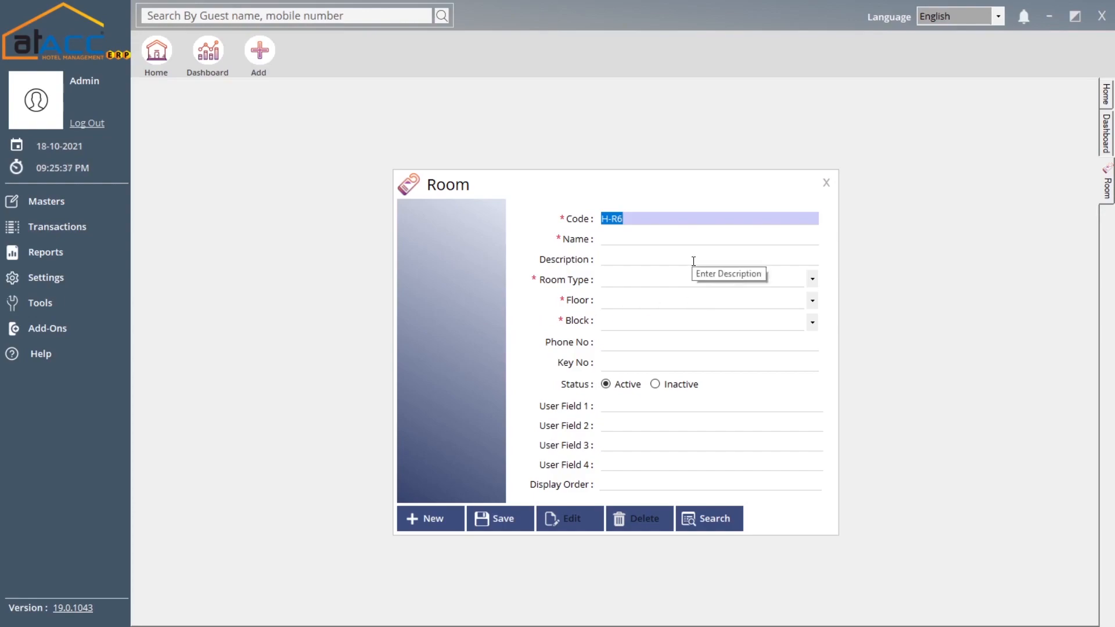
pyautogui.click(628, 236)
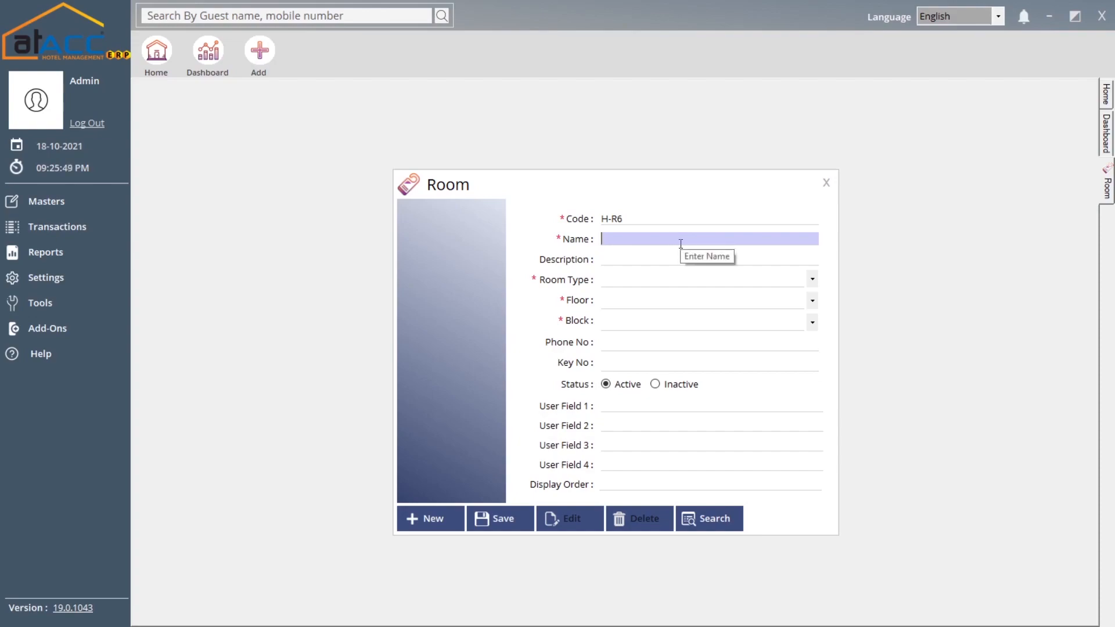
pyautogui.write('A-')
pyautogui.write('1001')
pyautogui.press('Tab')
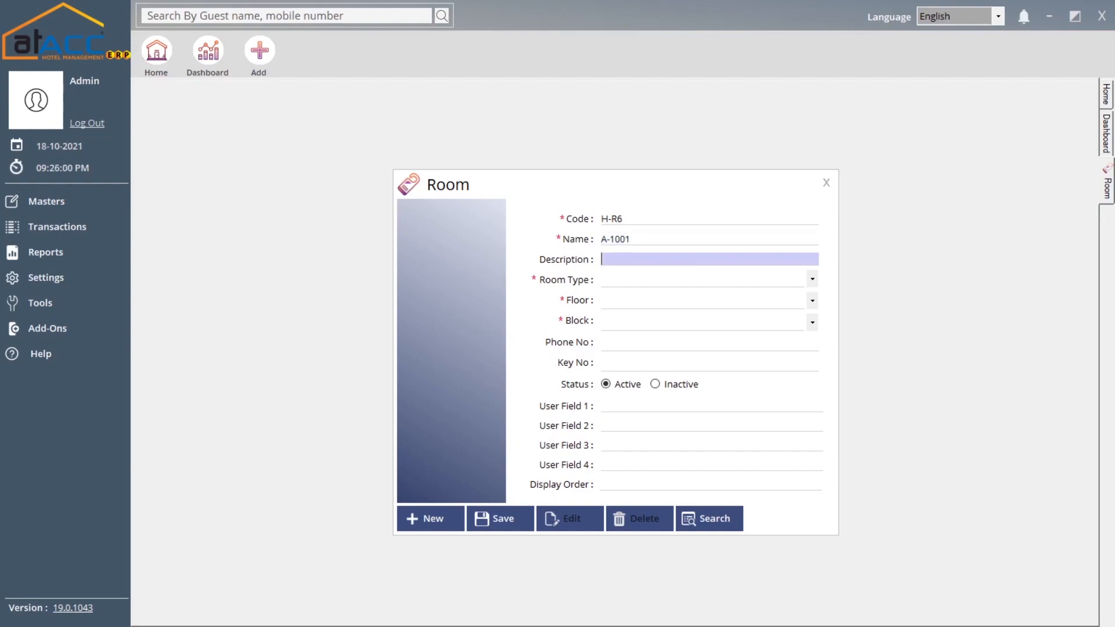
pyautogui.press('Tab')
pyautogui.press('Down')
pyautogui.press('Down')
pyautogui.press('Up')
pyautogui.press('Down')
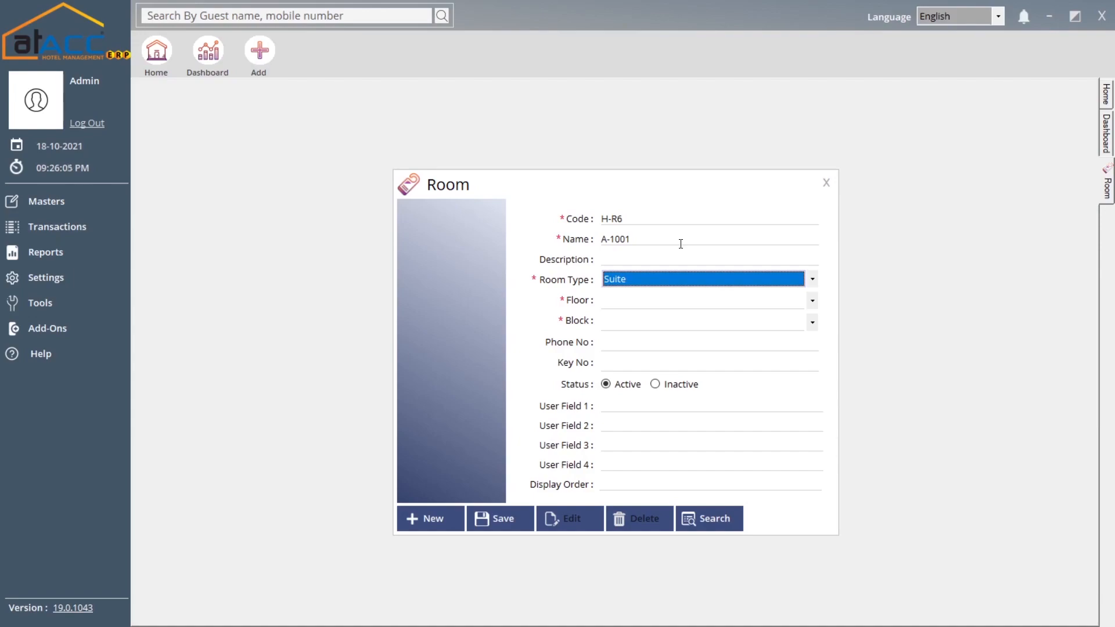
pyautogui.press('Tab')
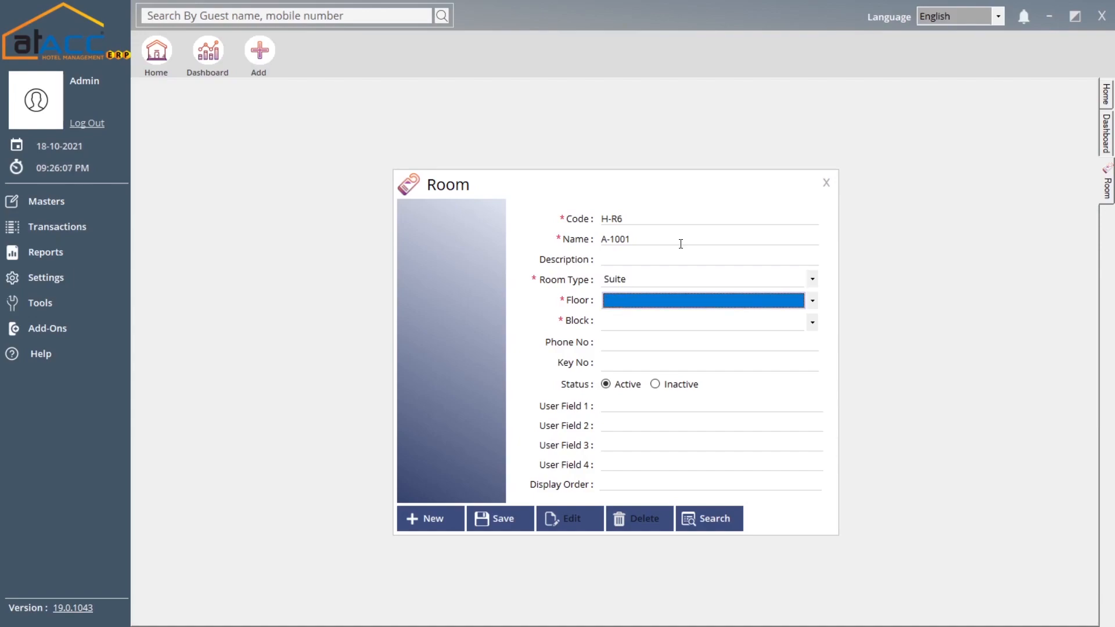
# - Set Floor 3 and Block A, and enter the room phone number and key no. 1234
pyautogui.press('Down')
pyautogui.press('Tab')
pyautogui.press('Down')
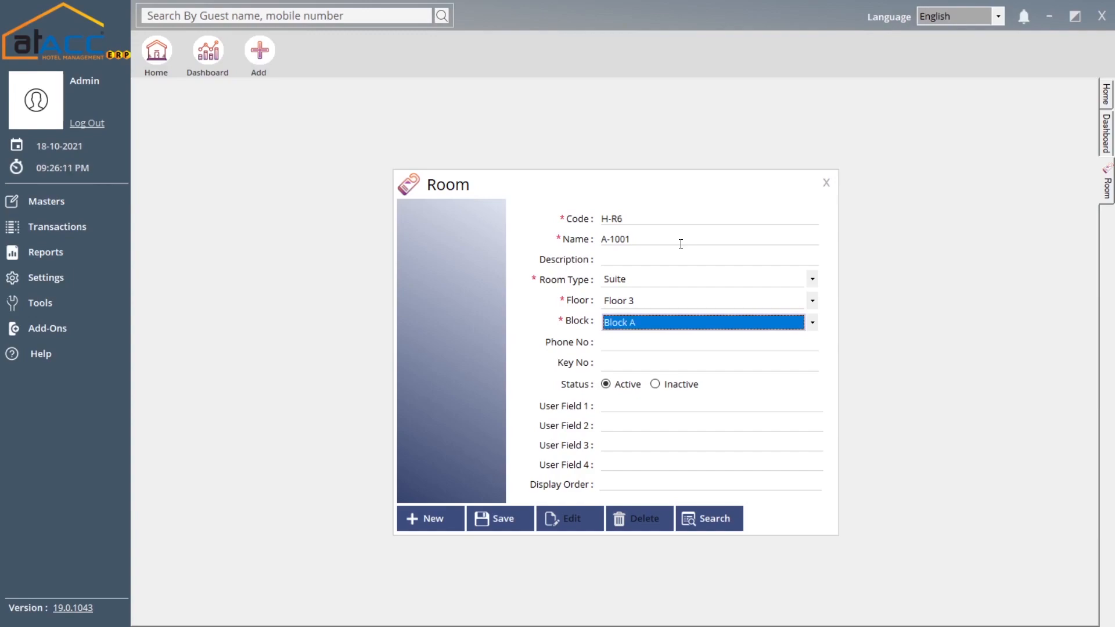
pyautogui.press('Tab')
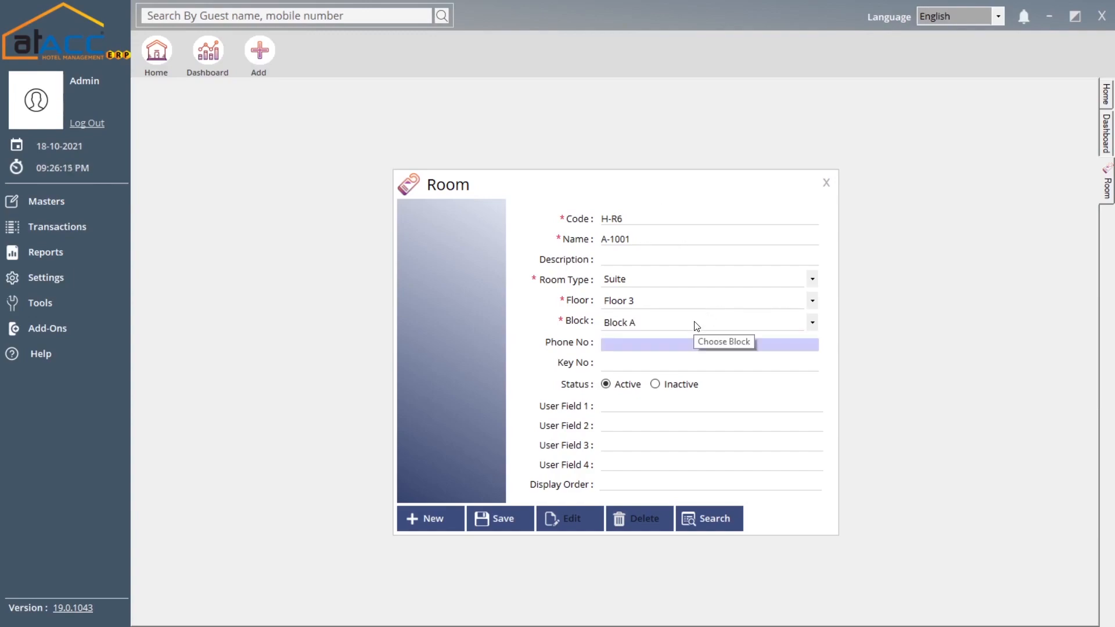
pyautogui.write('3365')
pyautogui.press('Tab')
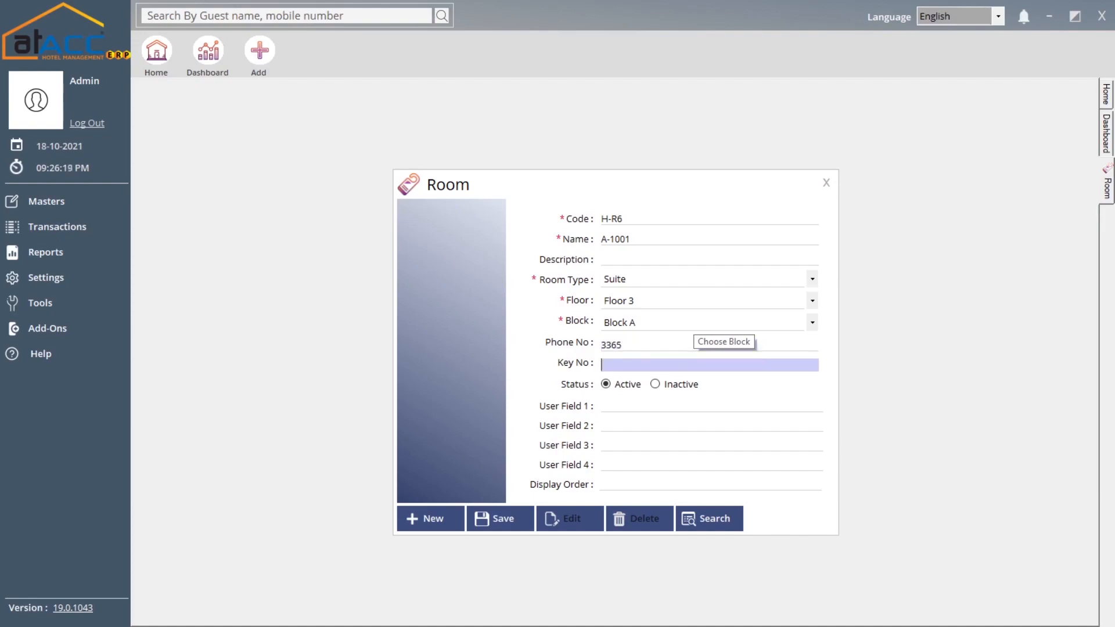
pyautogui.write('1234')
pyautogui.press('Tab')
pyautogui.press('Tab')
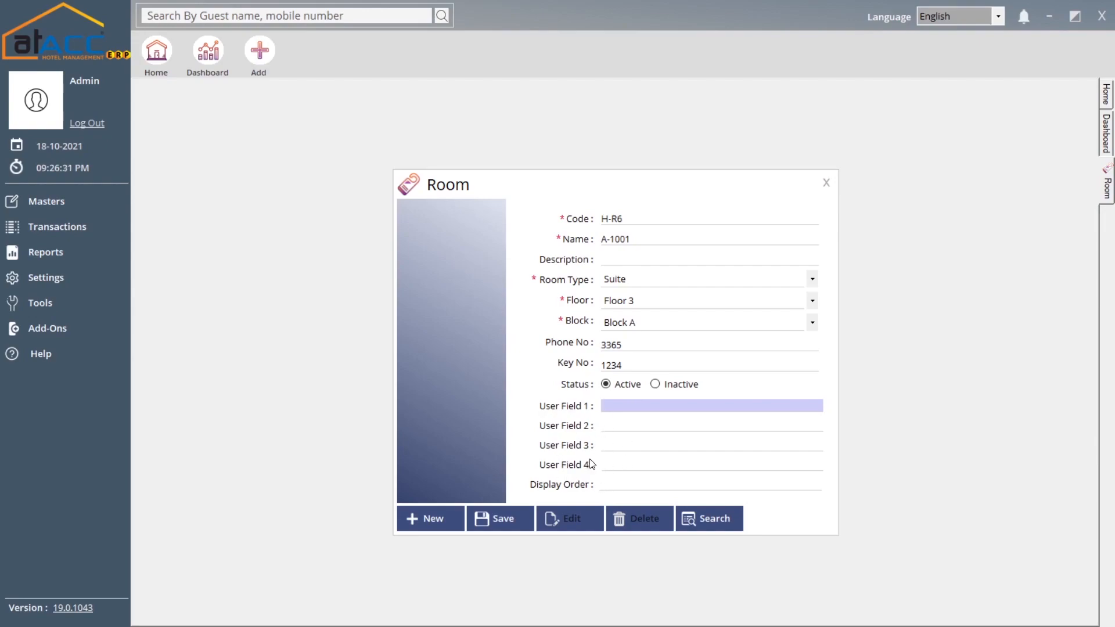
# - Save room A-1001, check it in the room search list, and close the Room form
pyautogui.click(508, 520)
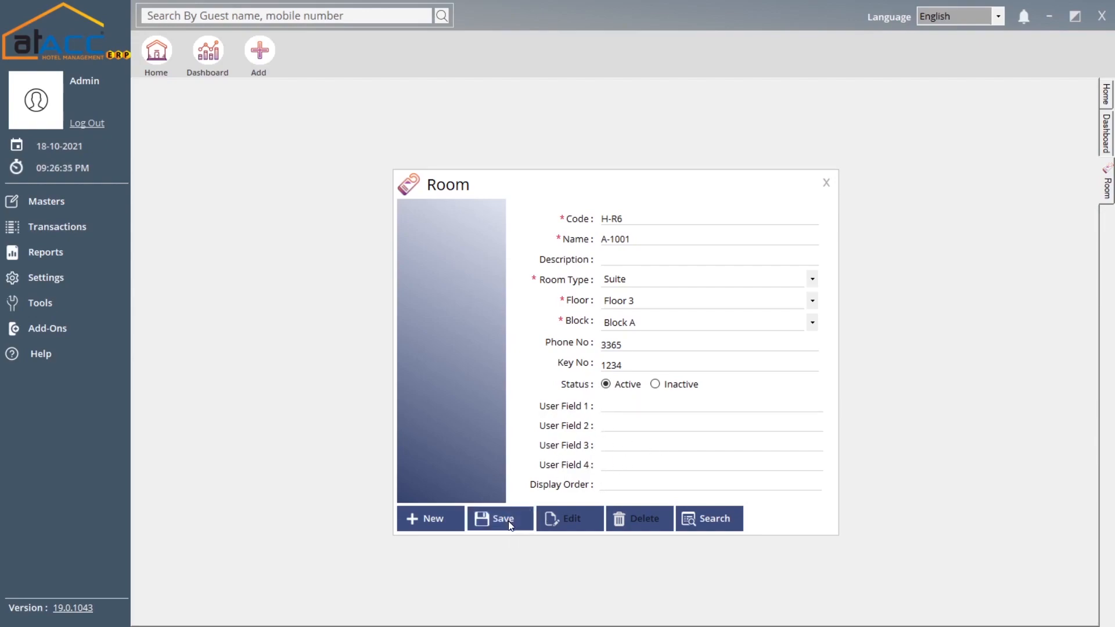
pyautogui.click(603, 354)
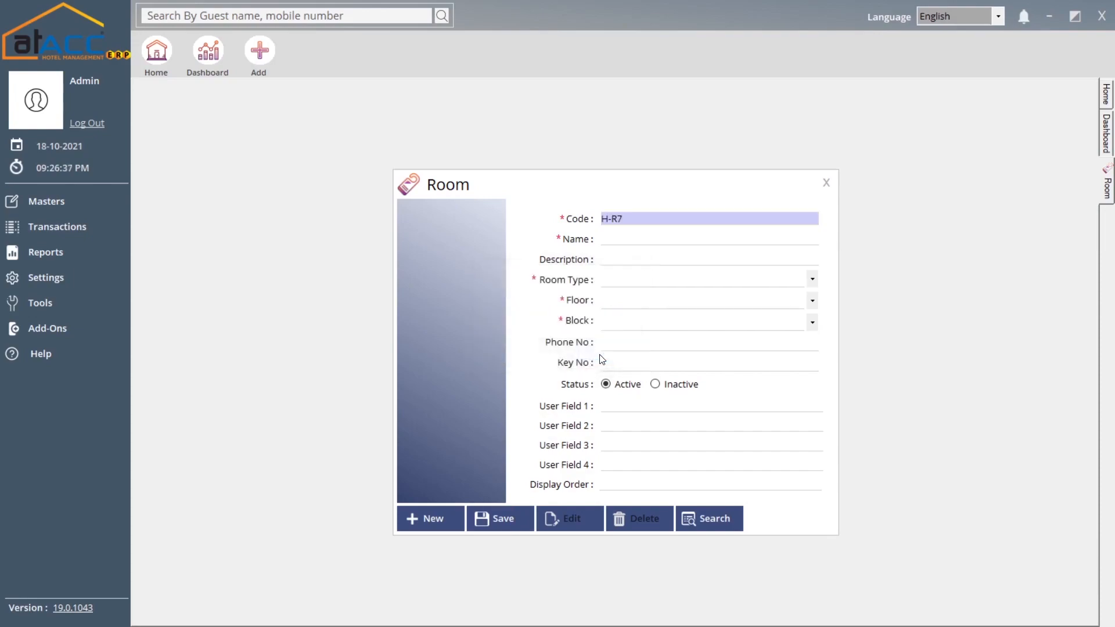
pyautogui.click(731, 526)
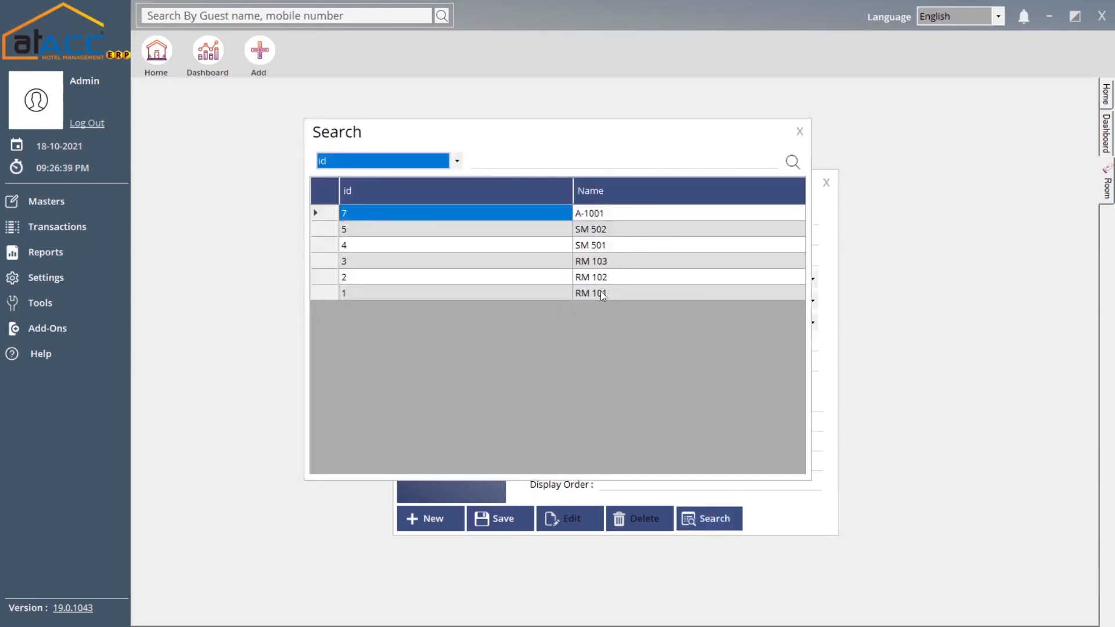
pyautogui.click(797, 134)
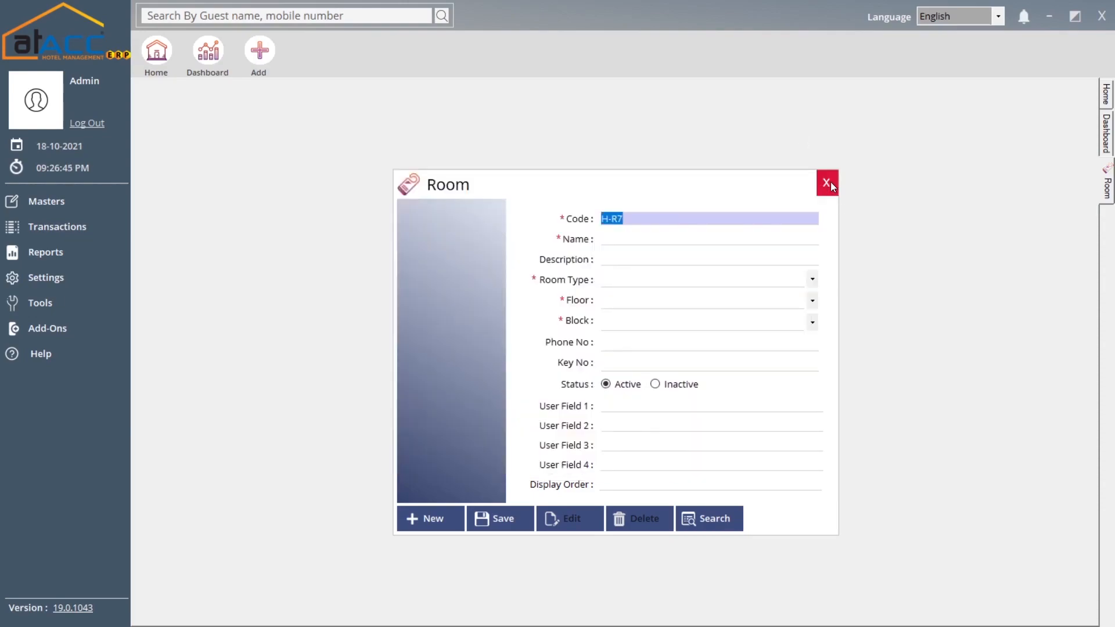
pyautogui.click(830, 182)
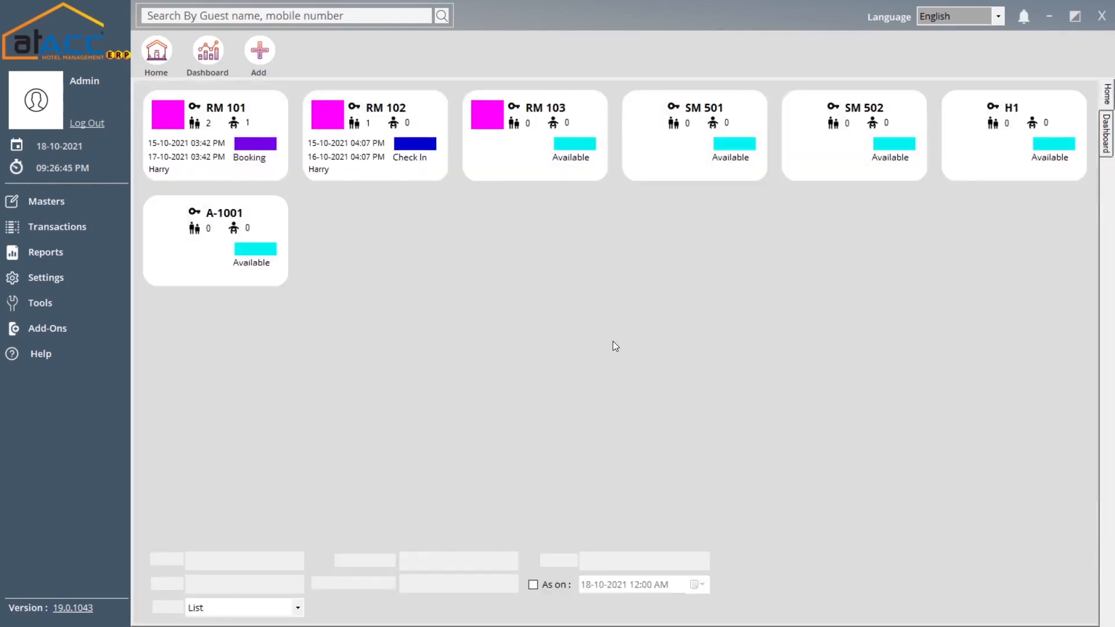
pyautogui.click(102, 203)
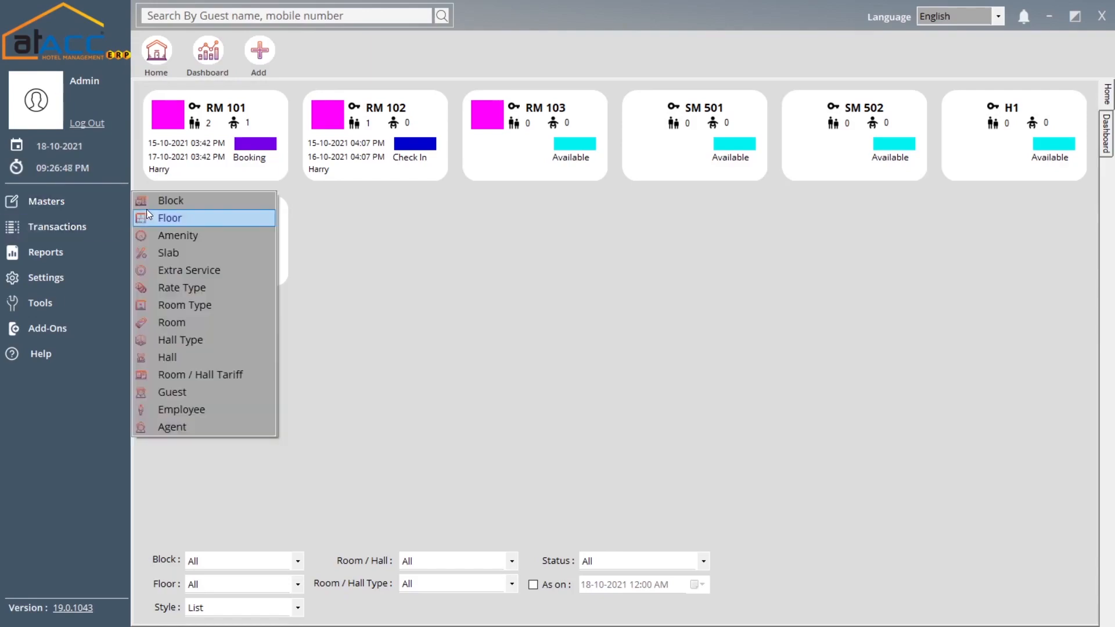
pyautogui.click(186, 343)
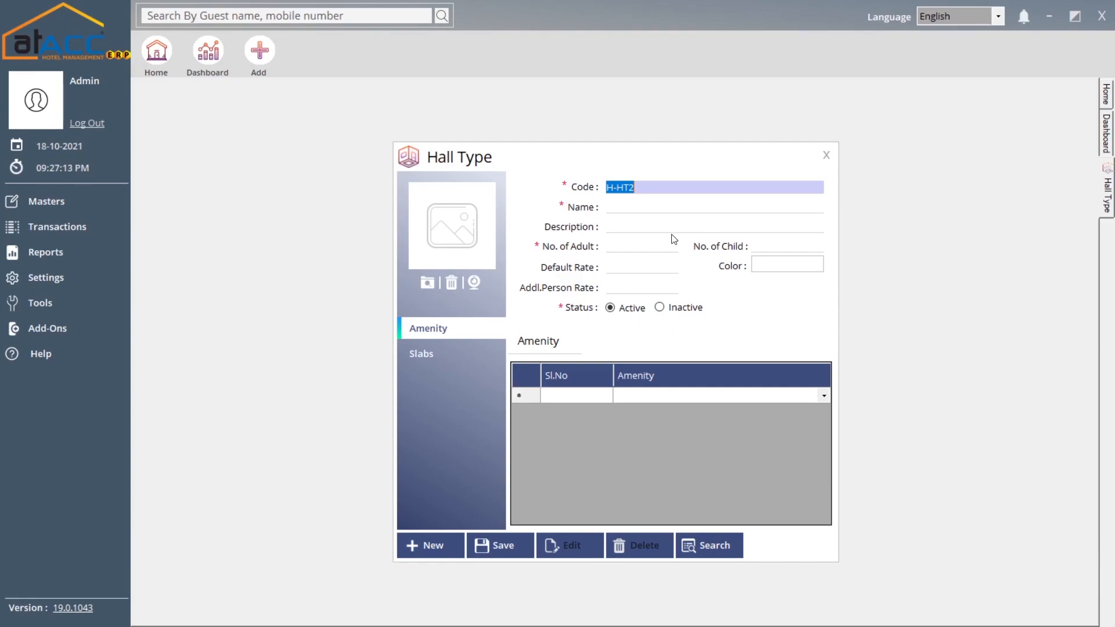
pyautogui.click(826, 156)
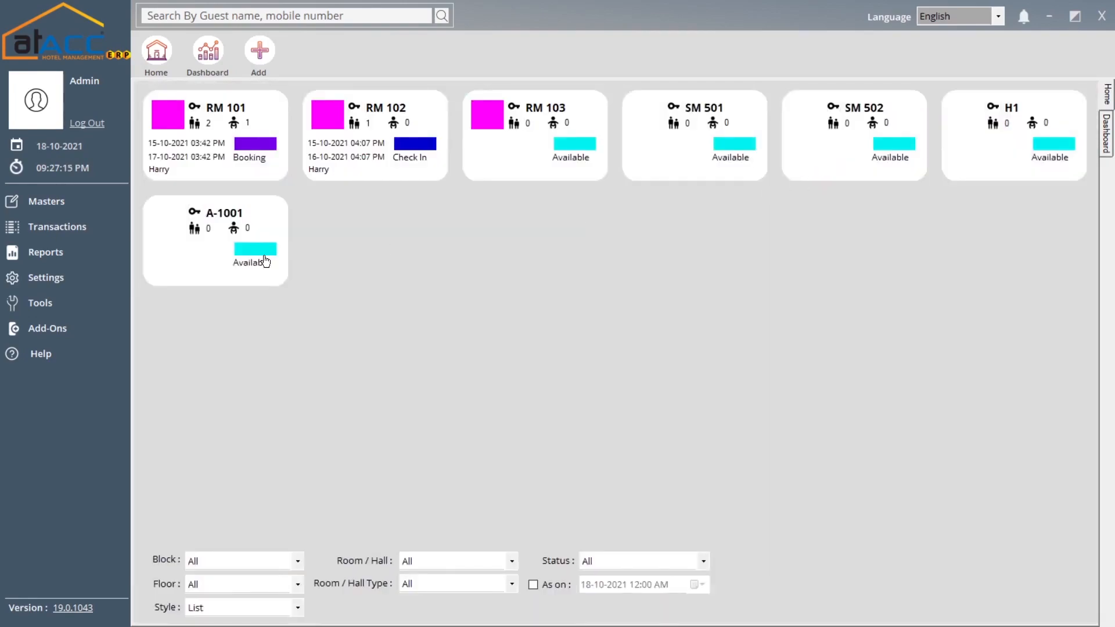
pyautogui.click(88, 229)
pyautogui.click(102, 208)
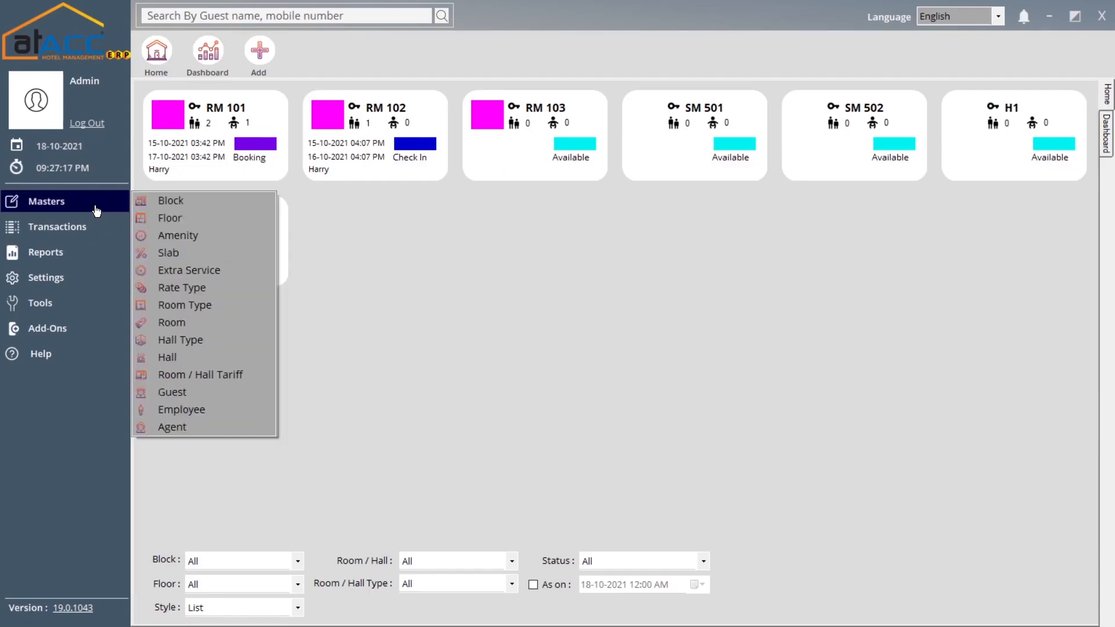
pyautogui.click(195, 355)
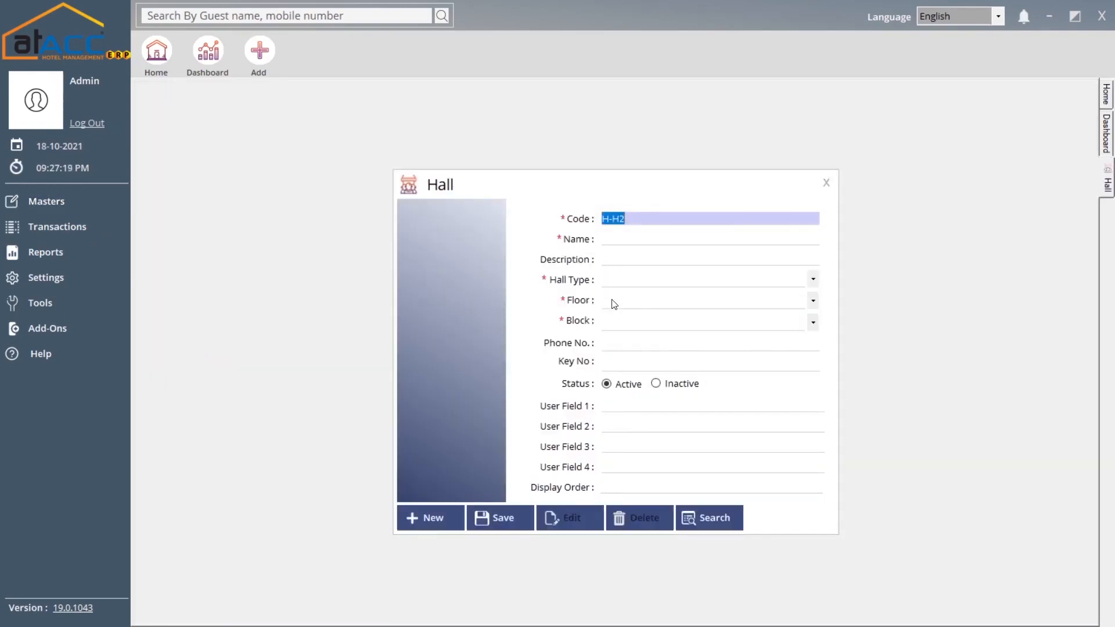
pyautogui.click(607, 281)
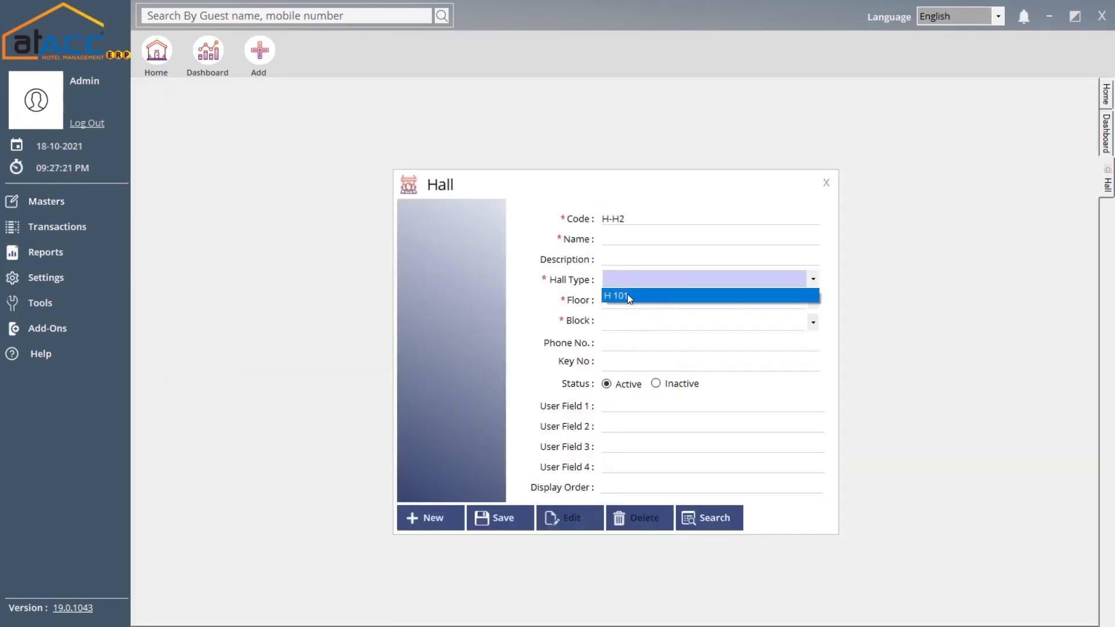
pyautogui.click(627, 296)
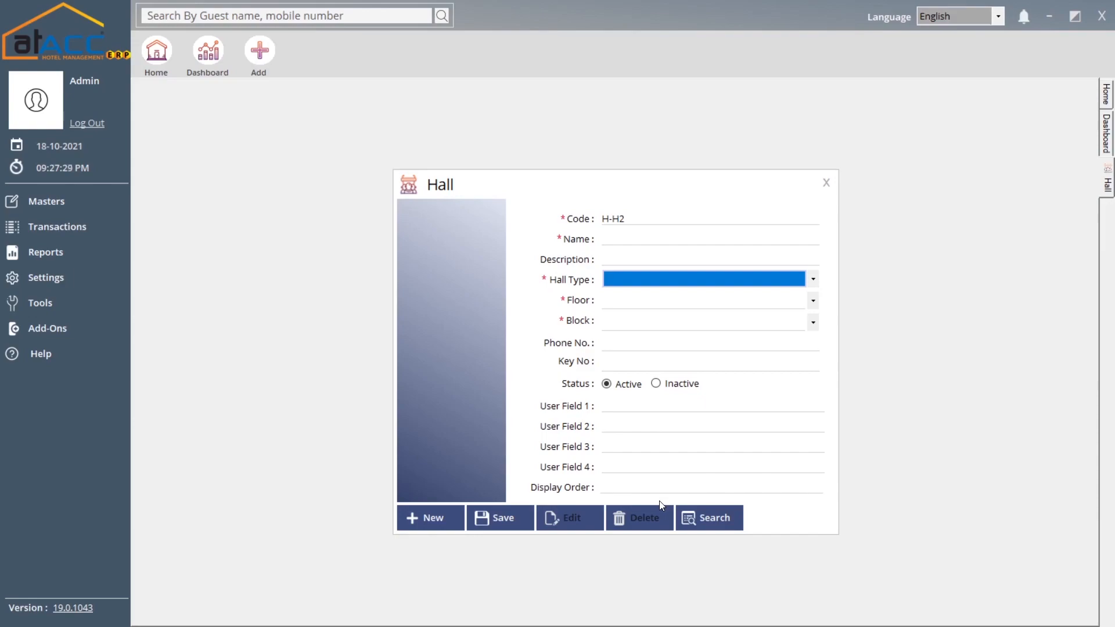
pyautogui.click(825, 182)
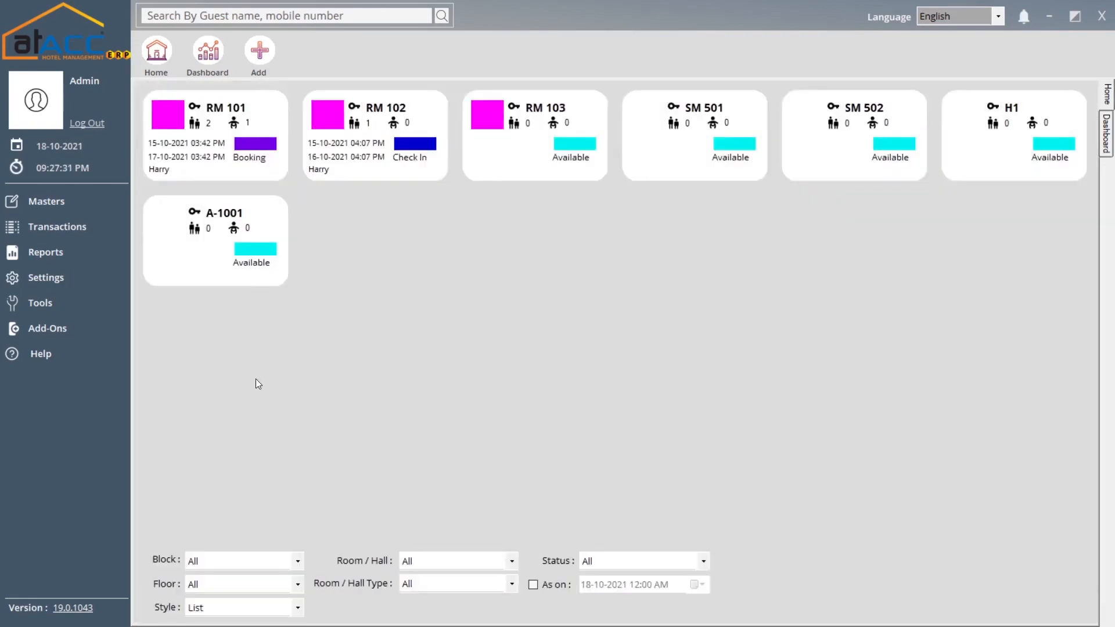
# - Open the Room / Hall Tariff form with Deluxe as the room type
pyautogui.click(87, 214)
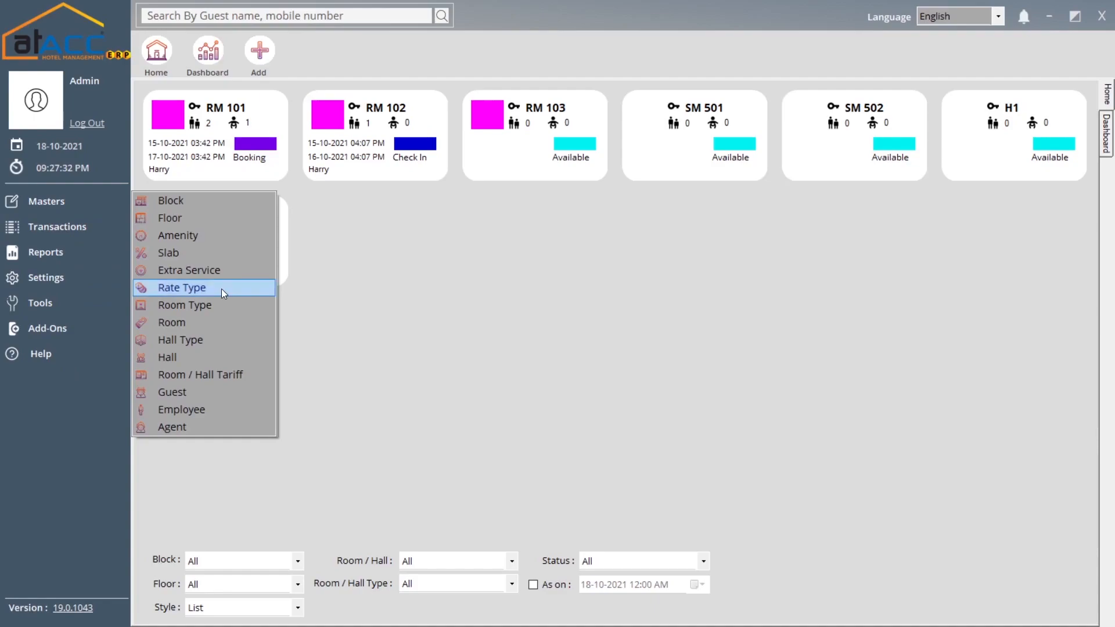
pyautogui.click(224, 378)
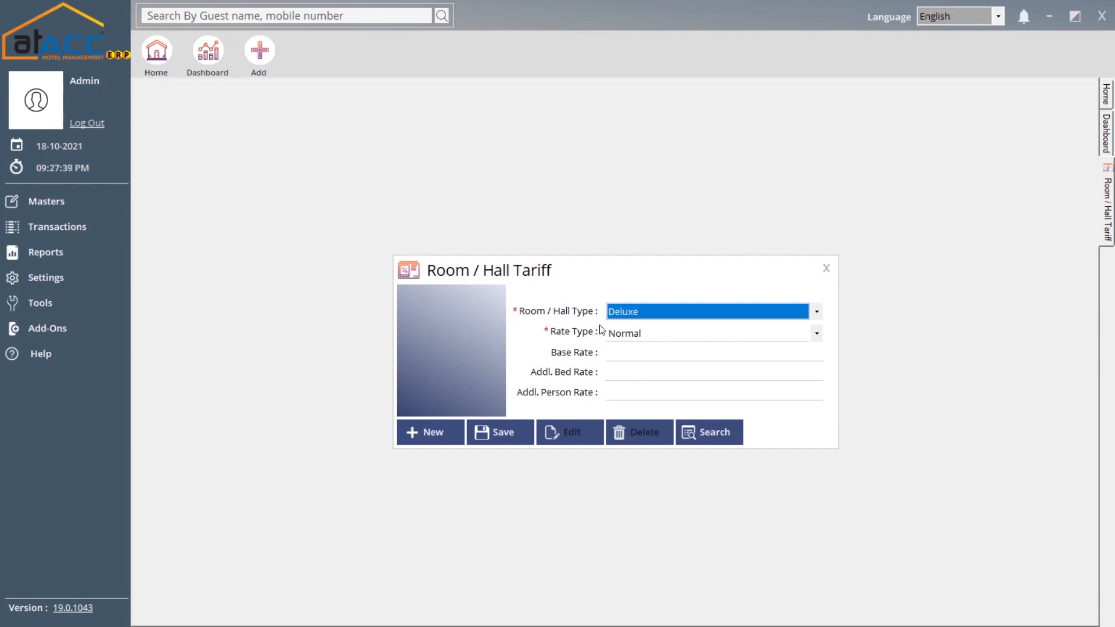
pyautogui.click(628, 320)
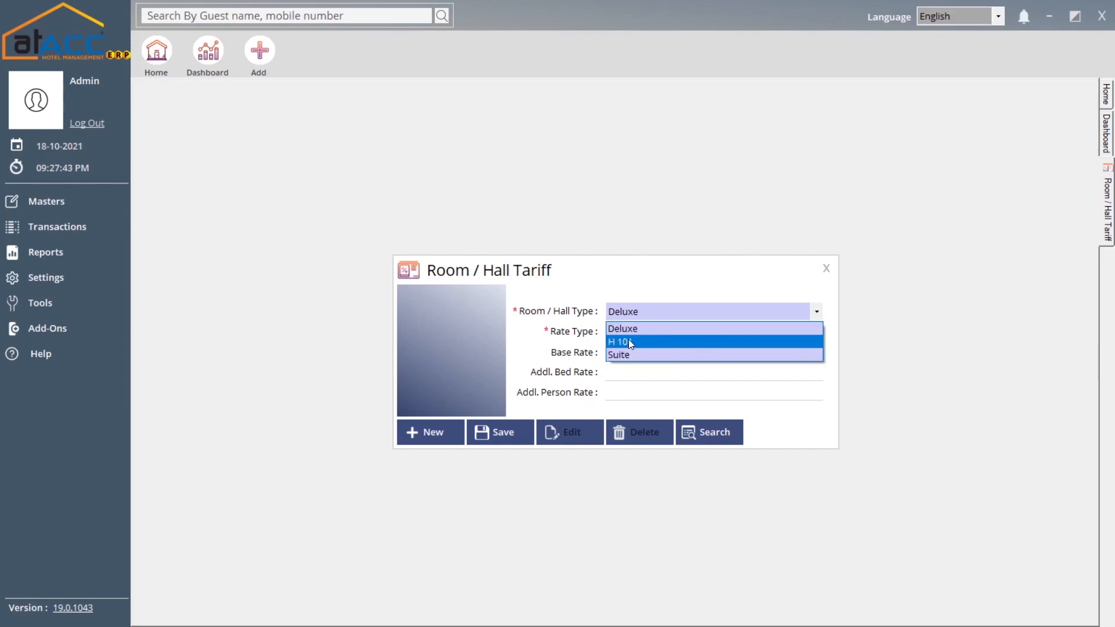
pyautogui.click(631, 319)
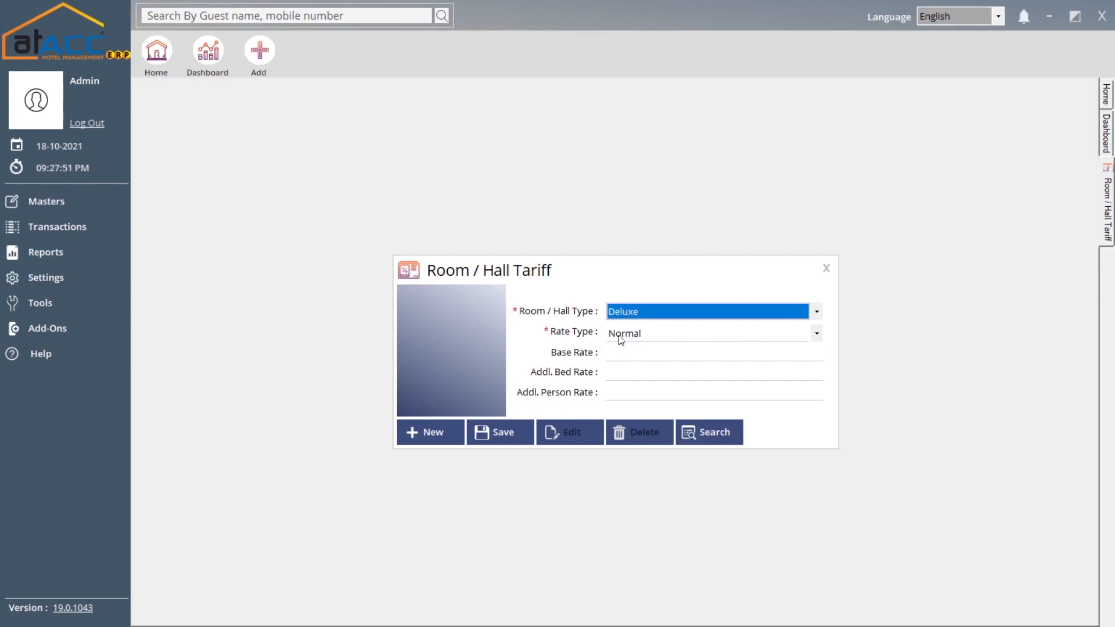
# - Keep rate type Normal and load the saved Deluxe Premium tariff (base 6,000.00, extra bed 200.00)
pyautogui.click(622, 336)
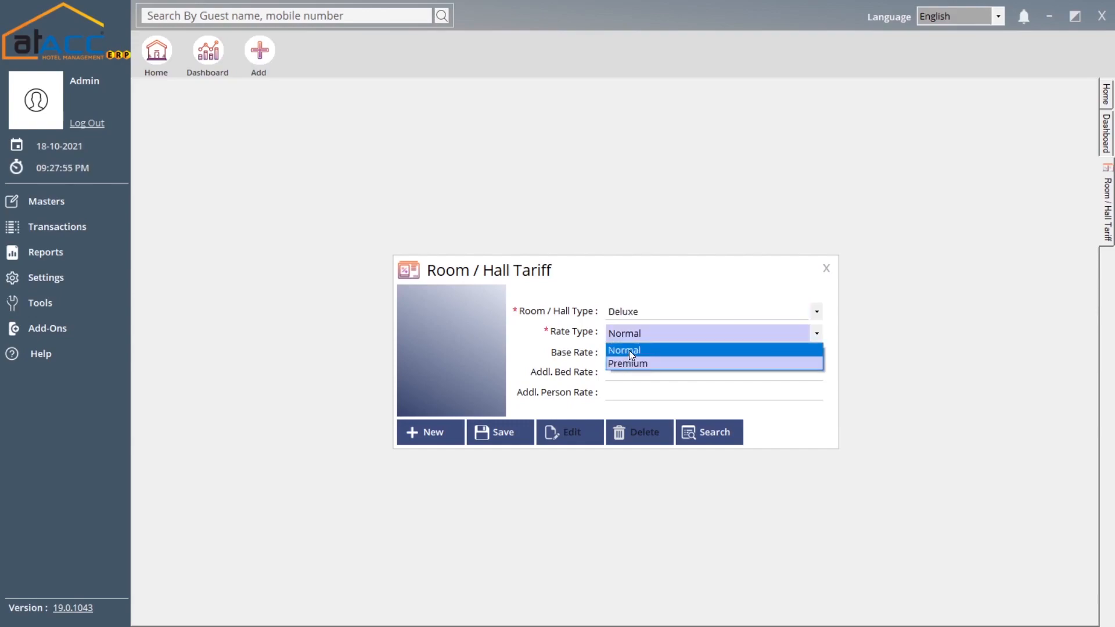
pyautogui.click(629, 351)
pyautogui.click(631, 354)
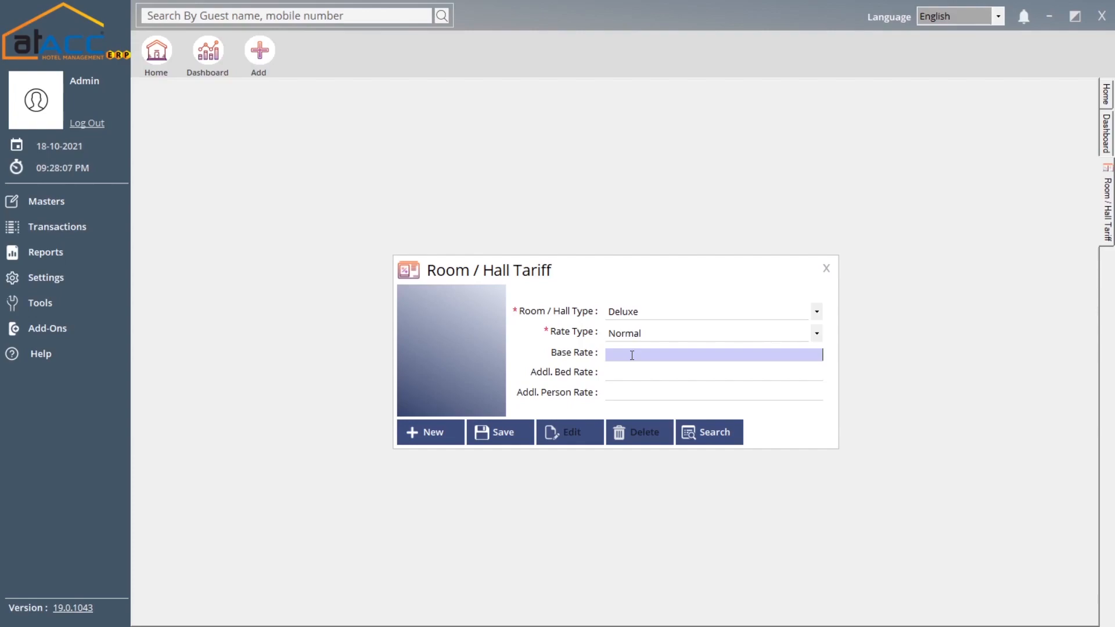
pyautogui.click(720, 438)
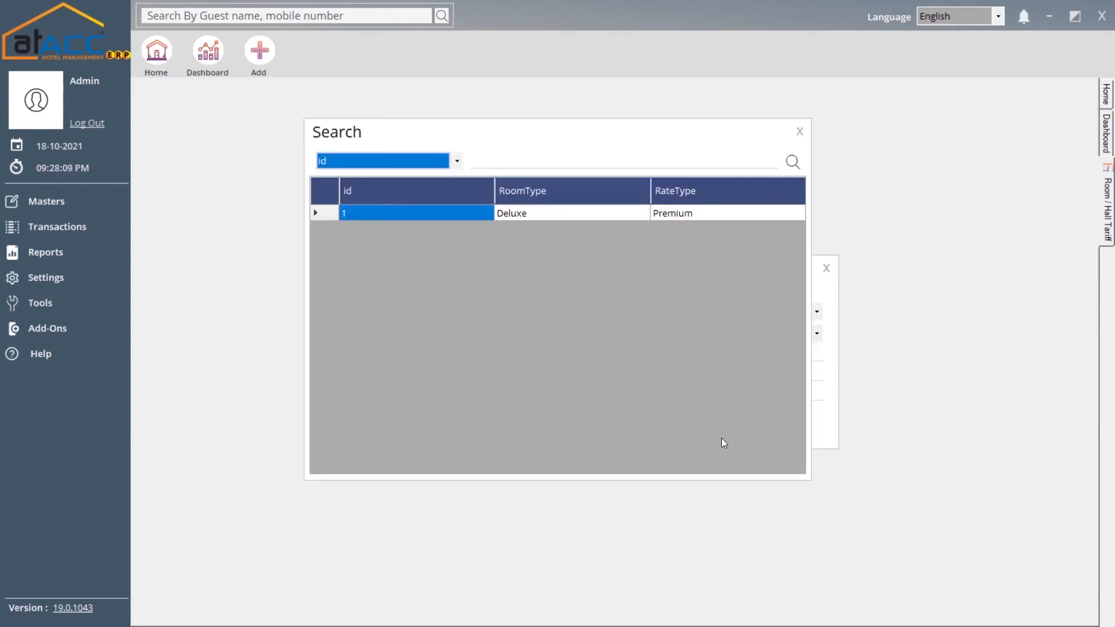
pyautogui.doubleClick(672, 213)
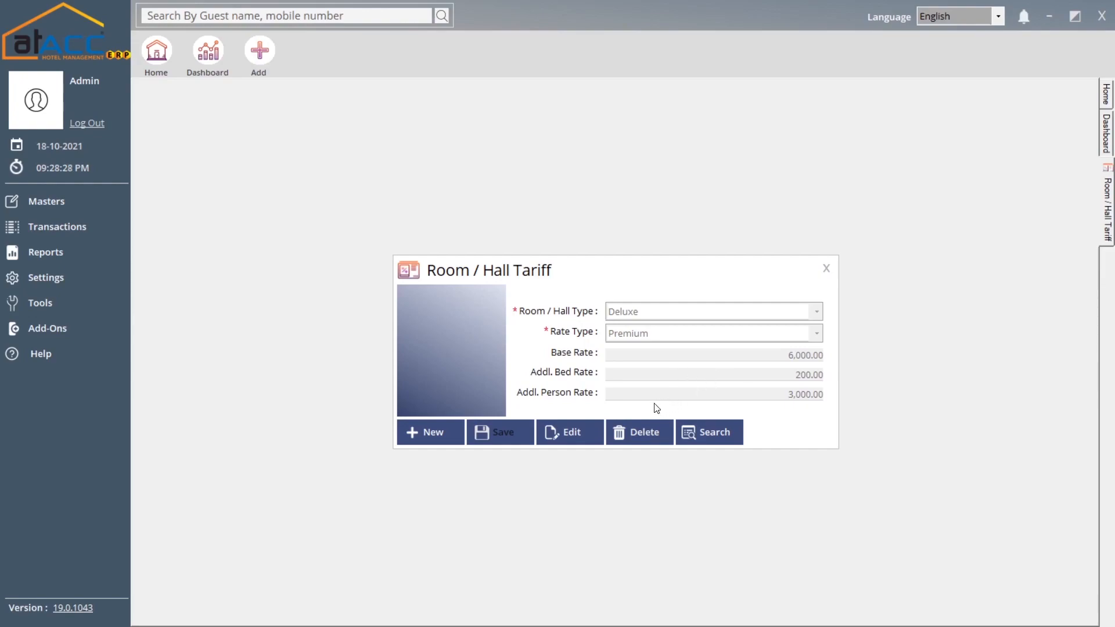
# - Close the tariff form and start a new Guest master record, code H-G2
pyautogui.click(826, 268)
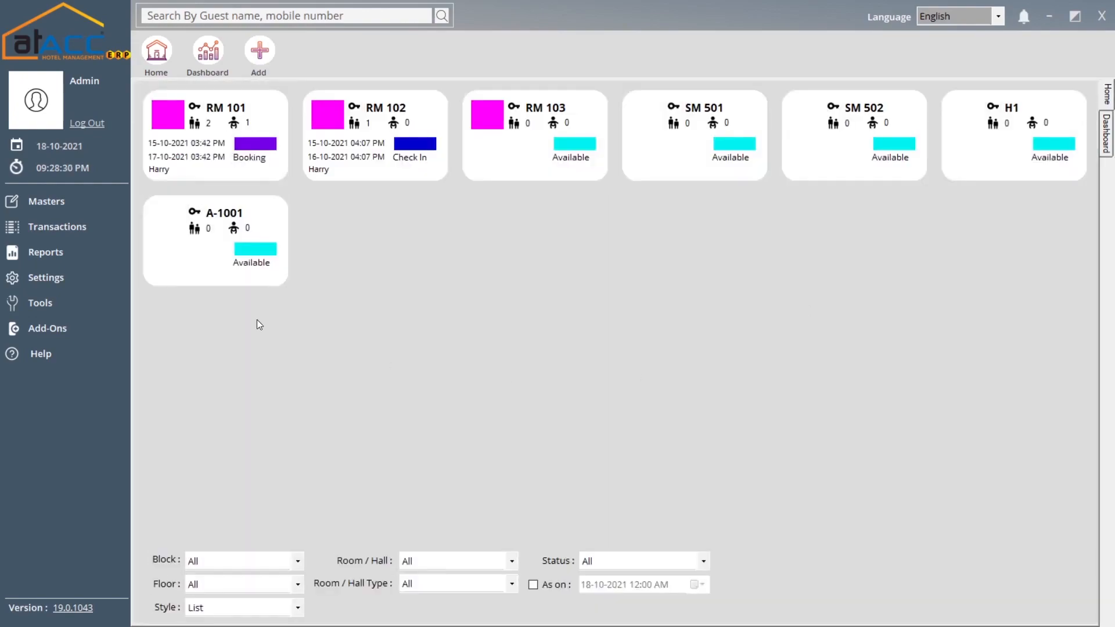
pyautogui.click(82, 202)
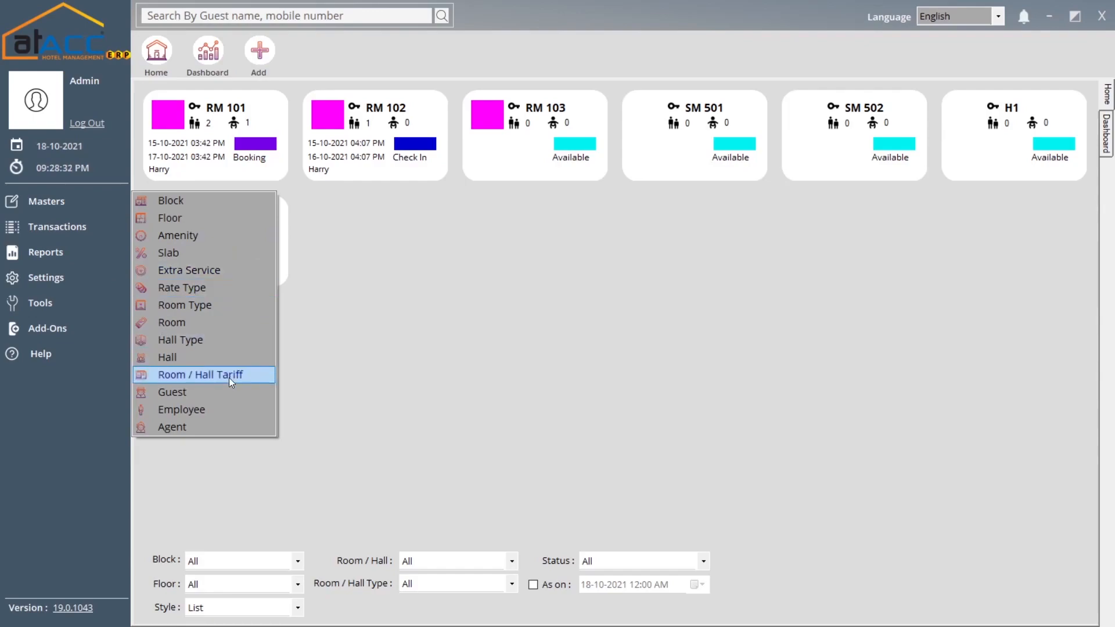
pyautogui.click(222, 394)
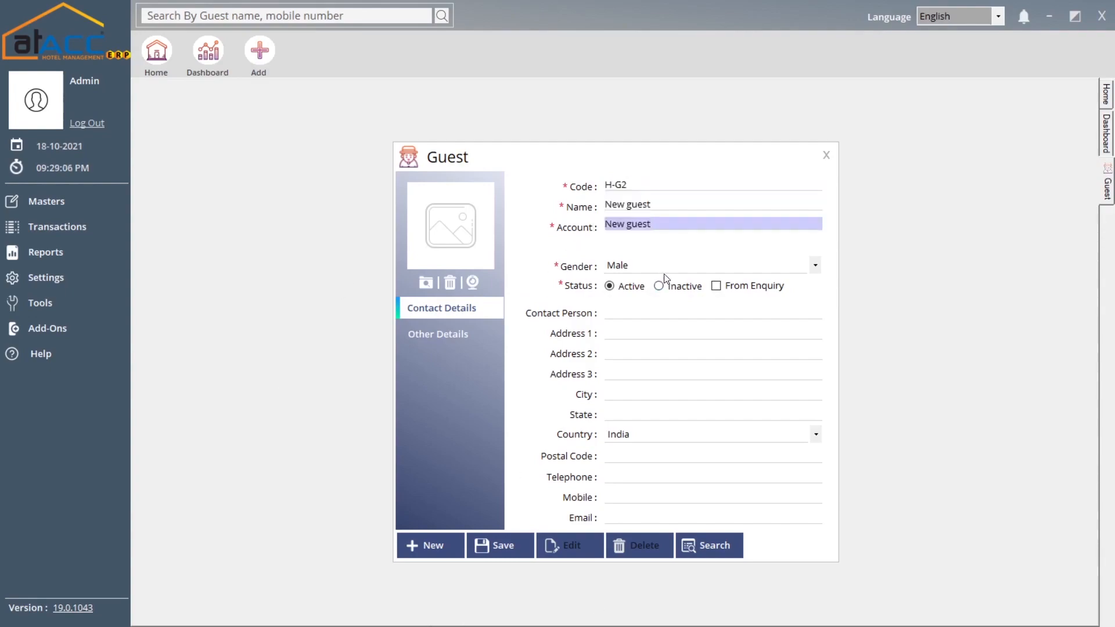
# - Keep gender Male, tick From Enquiry without linking an enquiry, and view Other Details
pyautogui.click(666, 276)
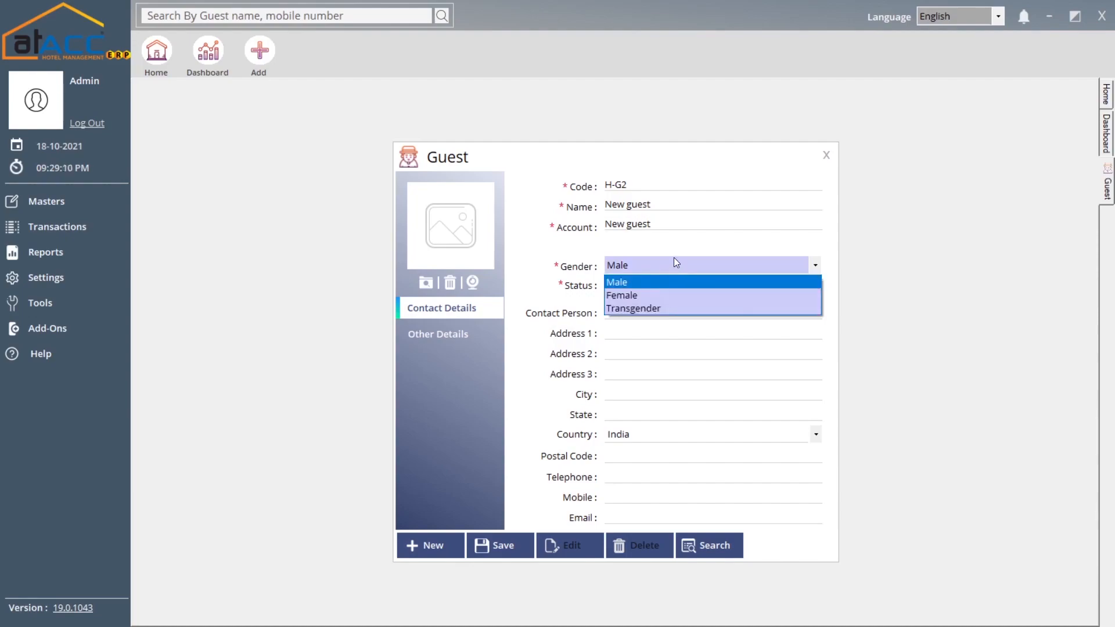
pyautogui.click(672, 262)
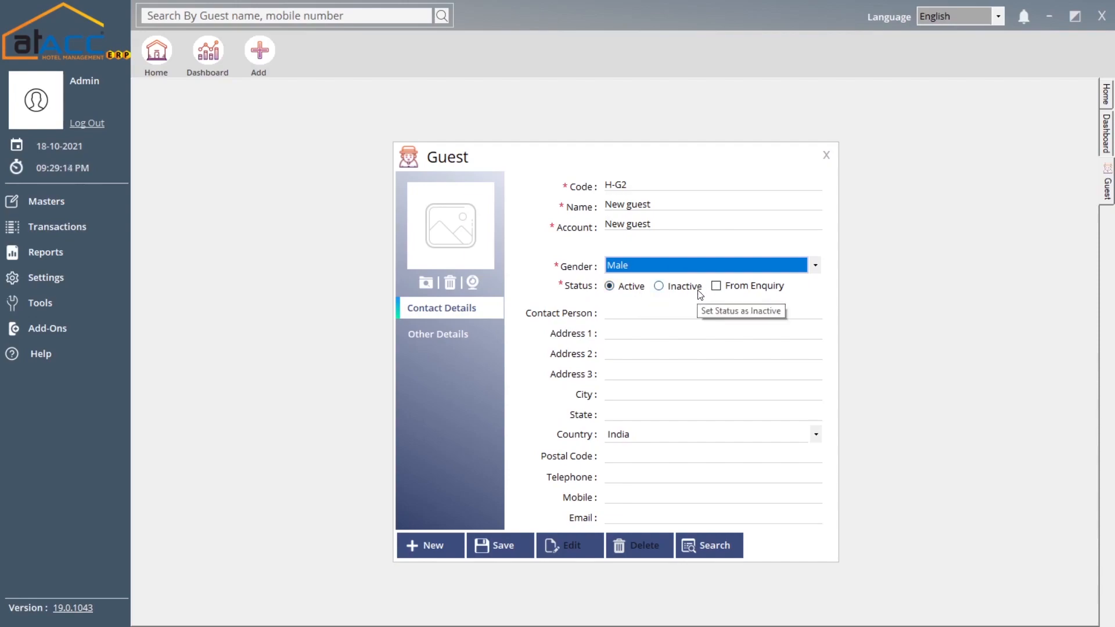
pyautogui.click(736, 287)
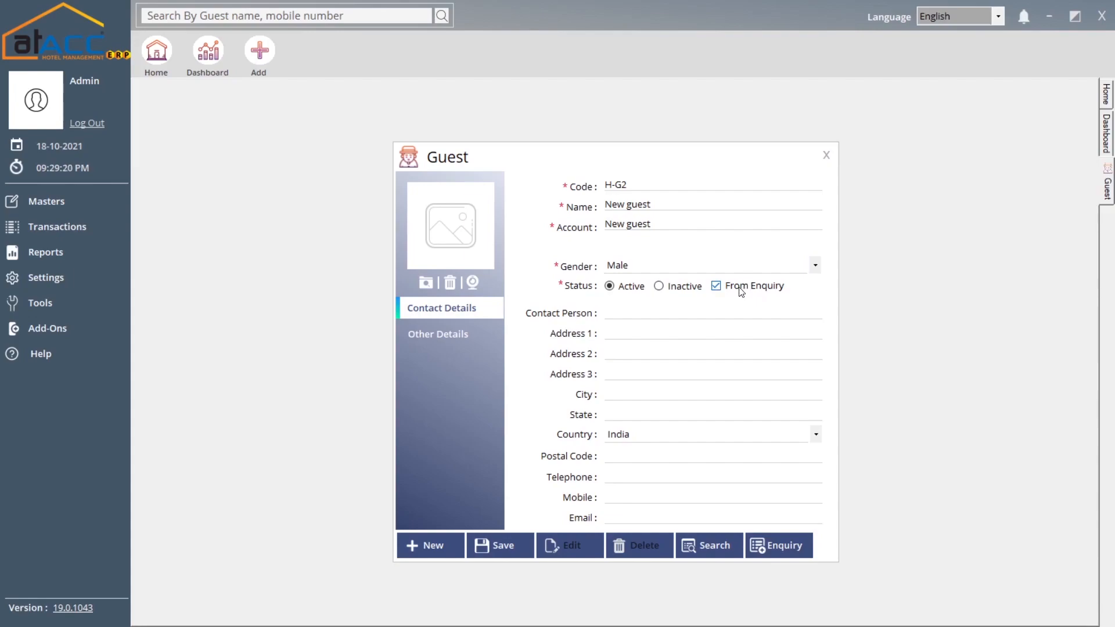
pyautogui.click(778, 545)
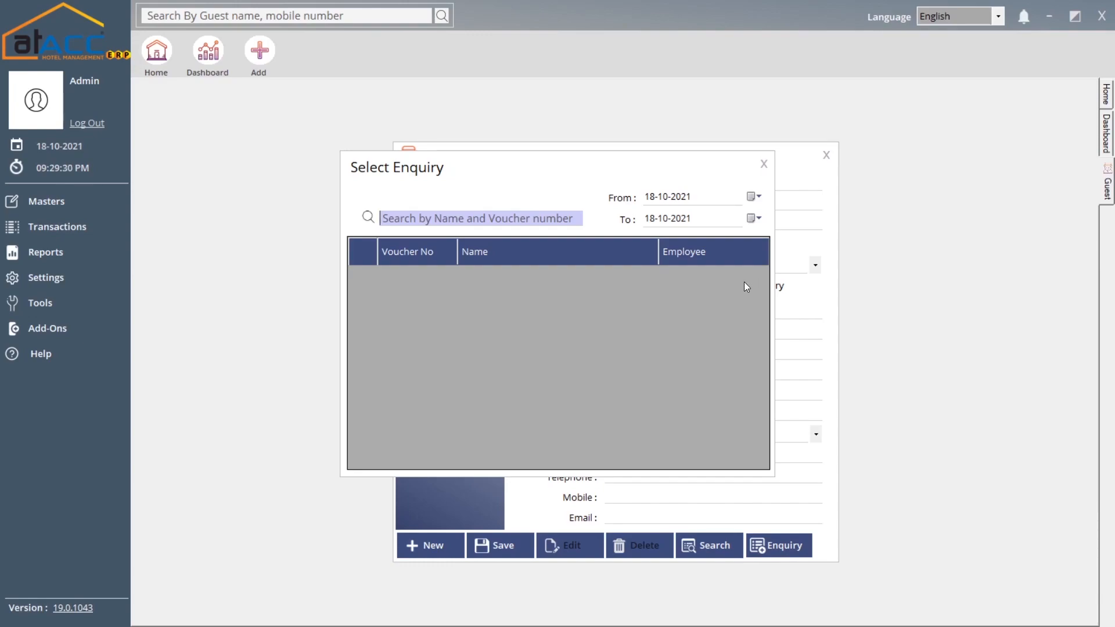
pyautogui.click(762, 164)
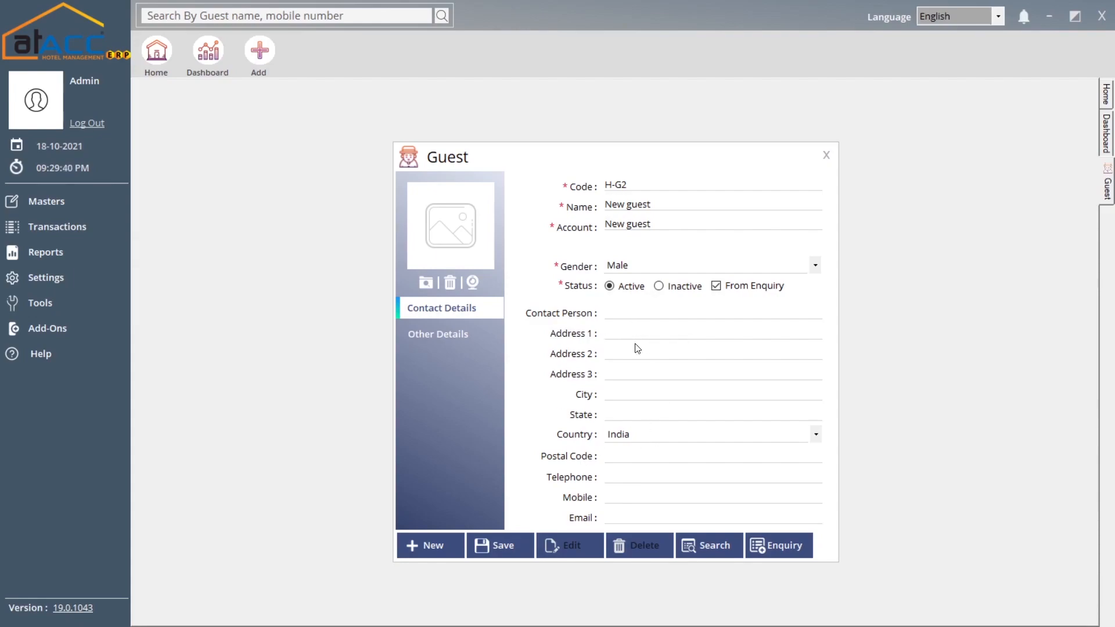
pyautogui.click(454, 330)
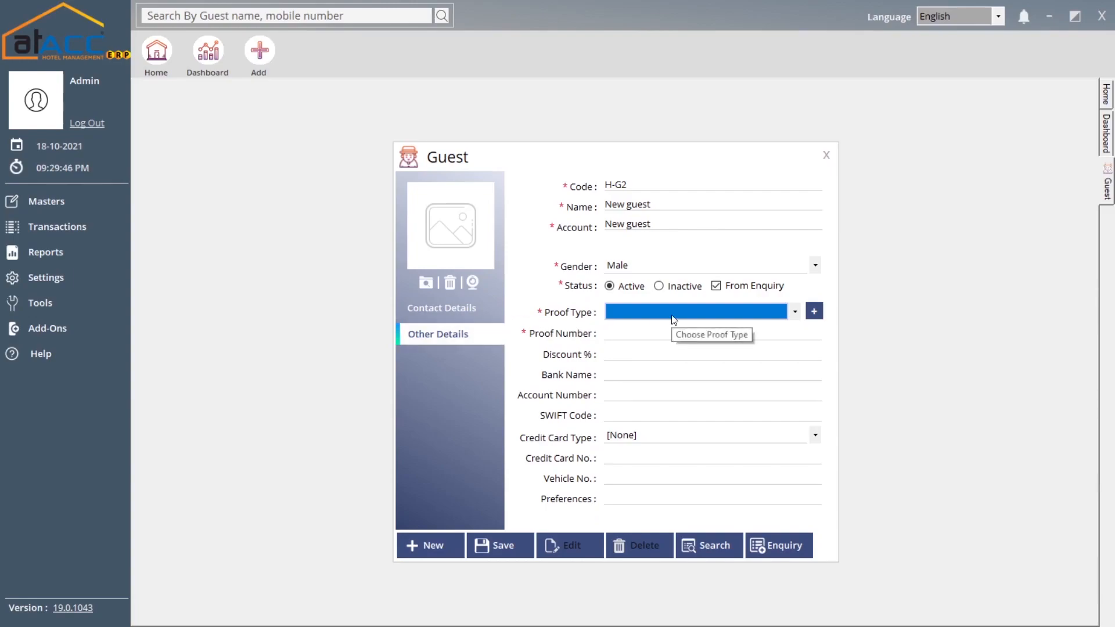
# - Check the Proof Type form, closing it without adding a new proof type
pyautogui.click(813, 311)
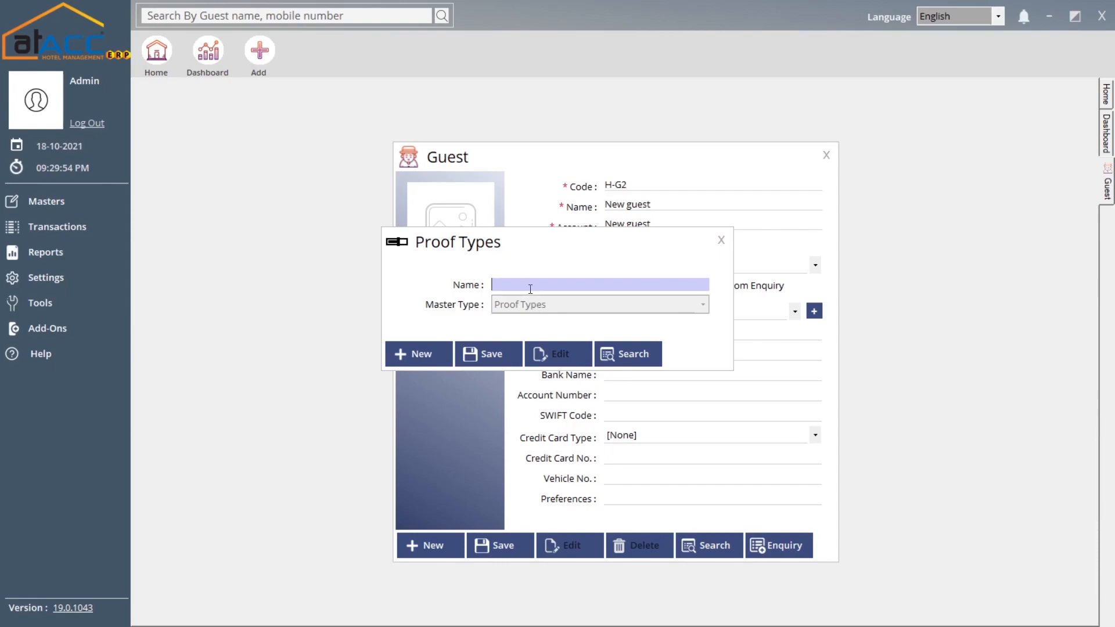
pyautogui.click(717, 240)
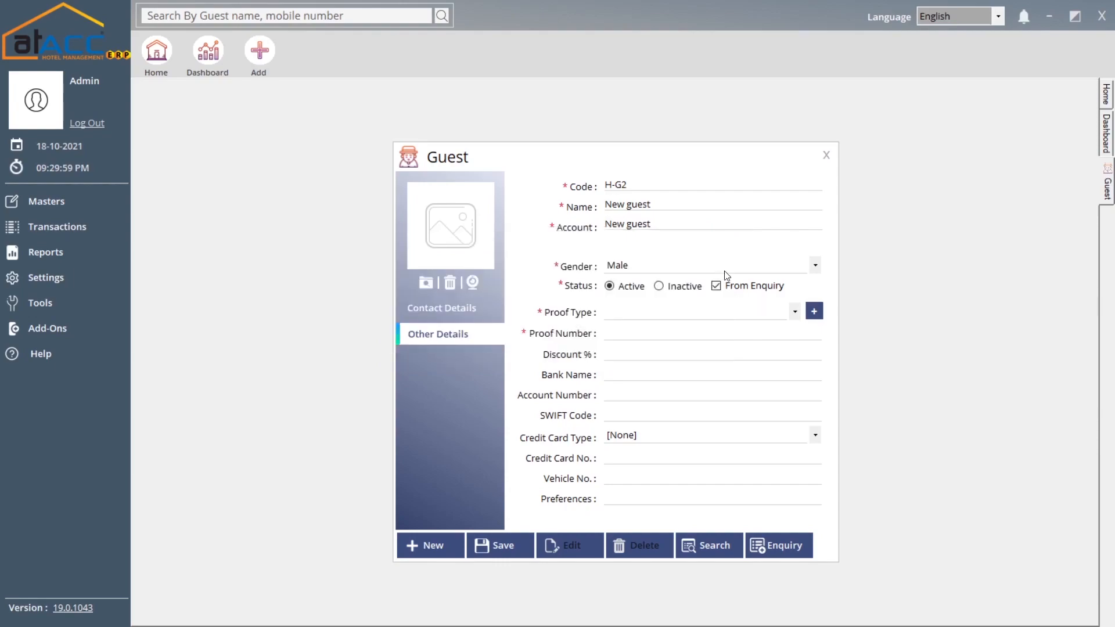
pyautogui.click(611, 354)
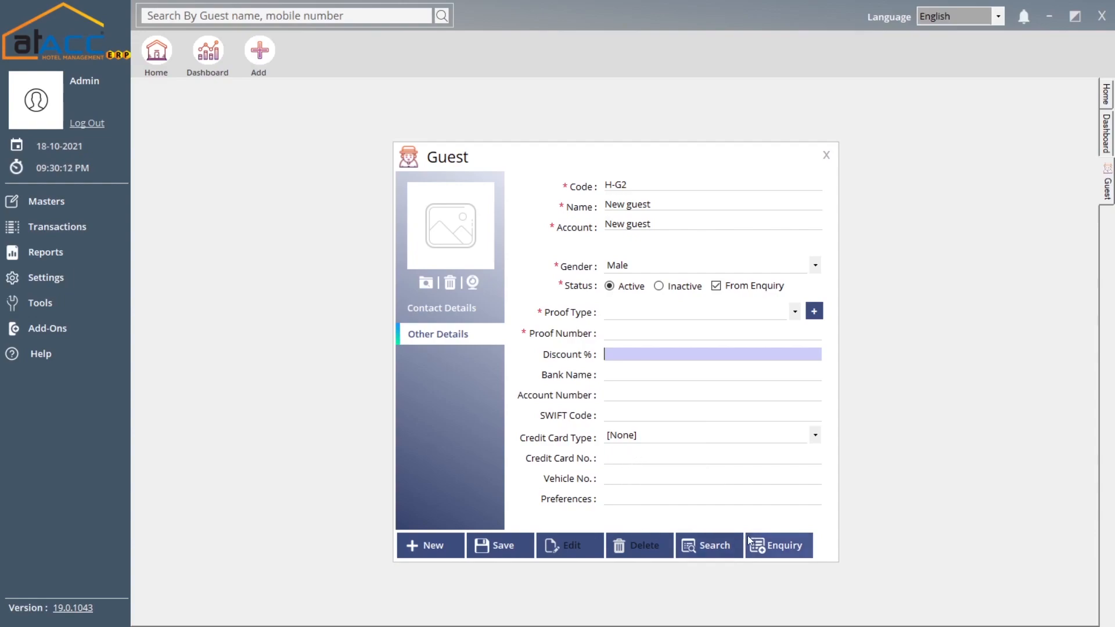
# - Load existing guest H-G1, review its Identity Card proof details, then close the Guest form
pyautogui.click(710, 546)
pyautogui.click(551, 216)
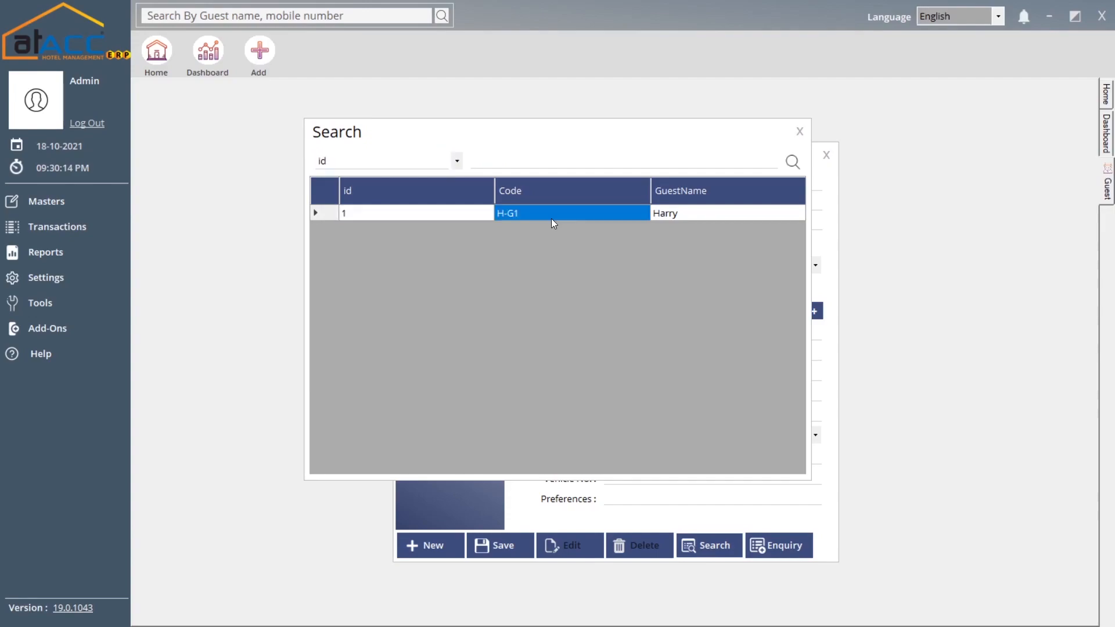
pyautogui.doubleClick(552, 218)
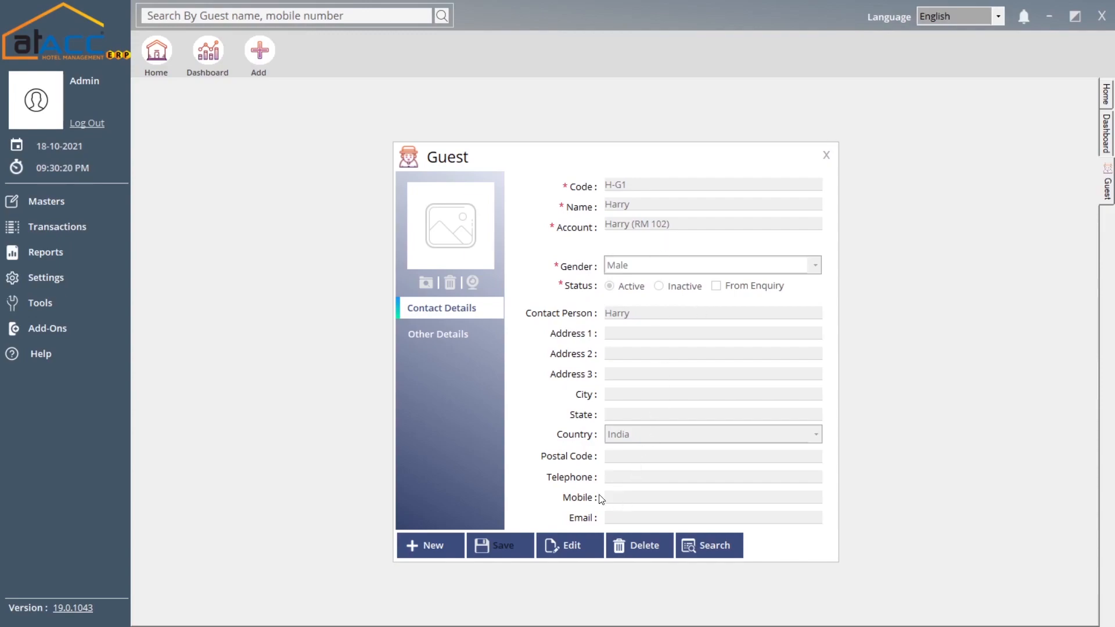
pyautogui.click(436, 335)
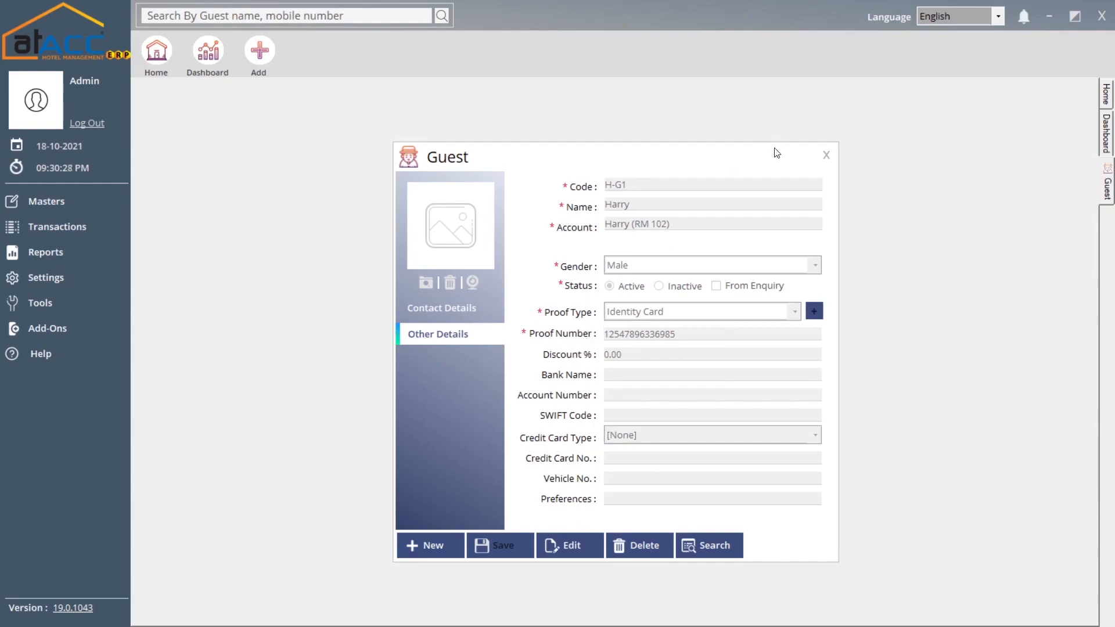
pyautogui.click(826, 156)
pyautogui.click(99, 203)
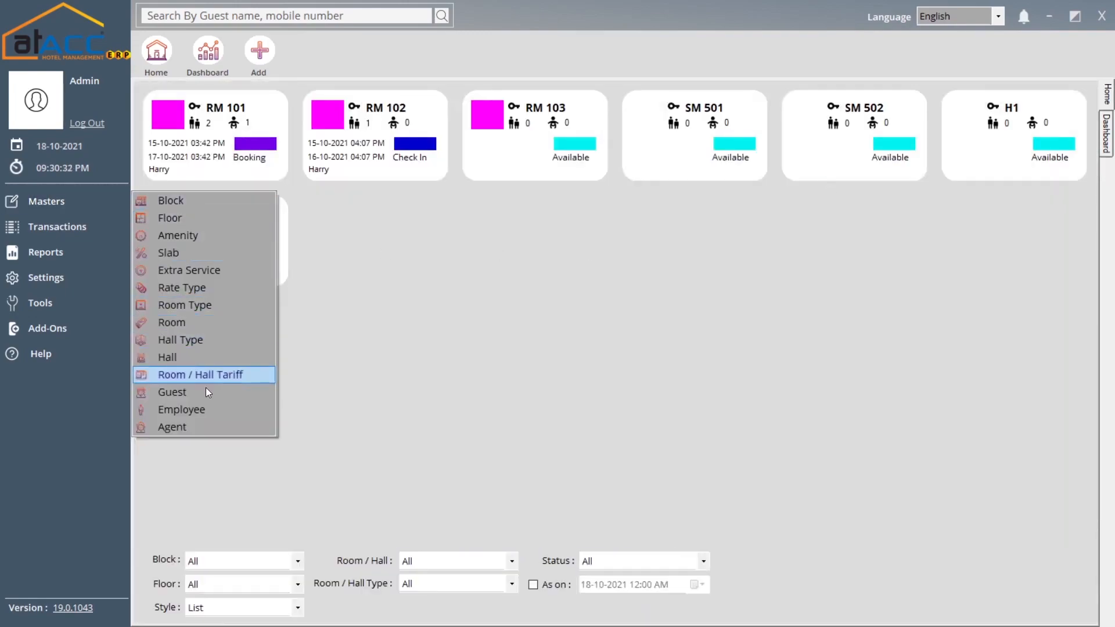
pyautogui.click(201, 408)
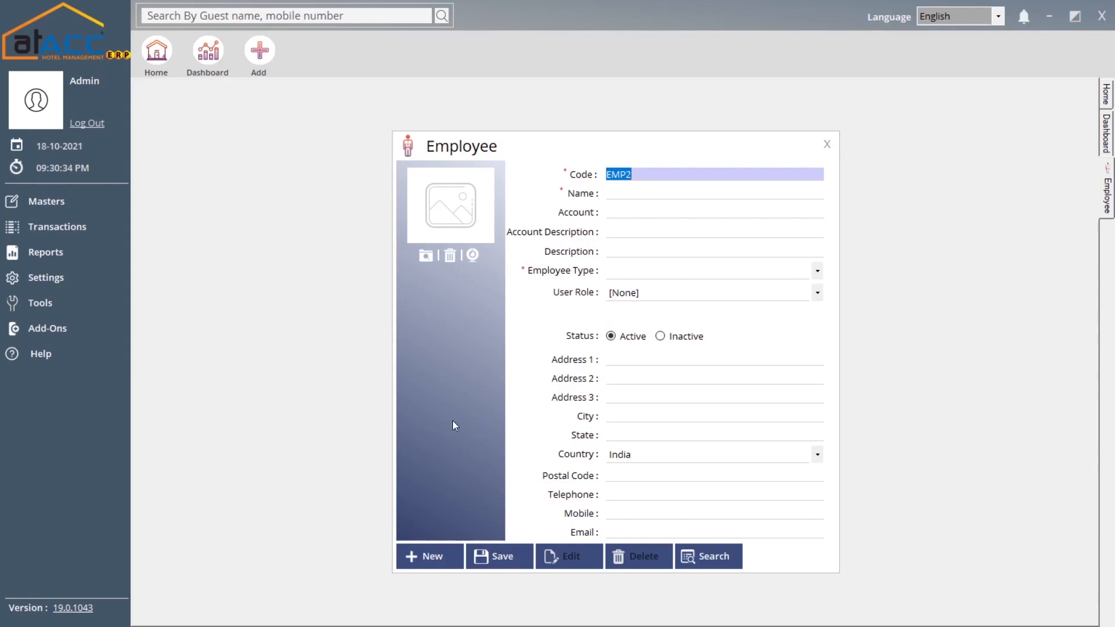
pyautogui.moveTo(577, 150); pyautogui.dragTo(566, 122)
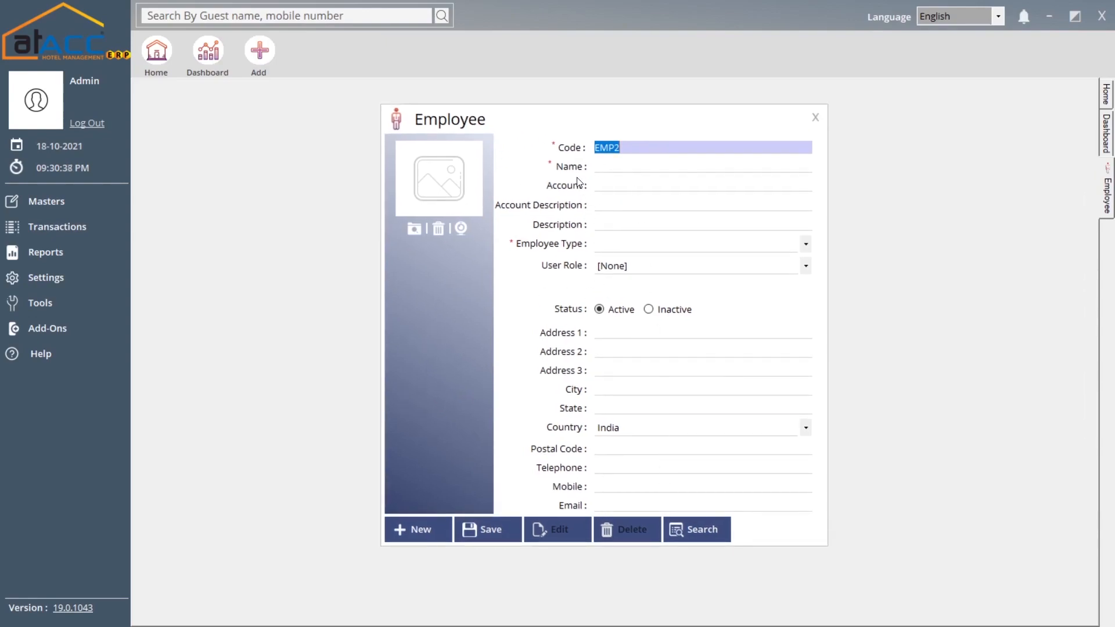
pyautogui.click(633, 148)
pyautogui.click(620, 167)
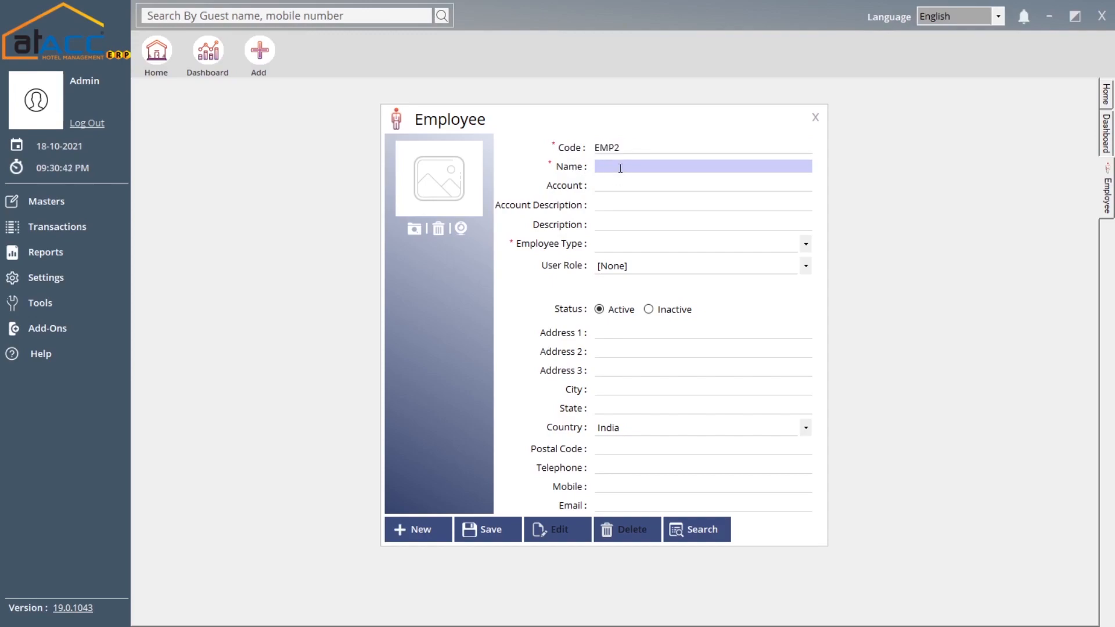
pyautogui.click(618, 187)
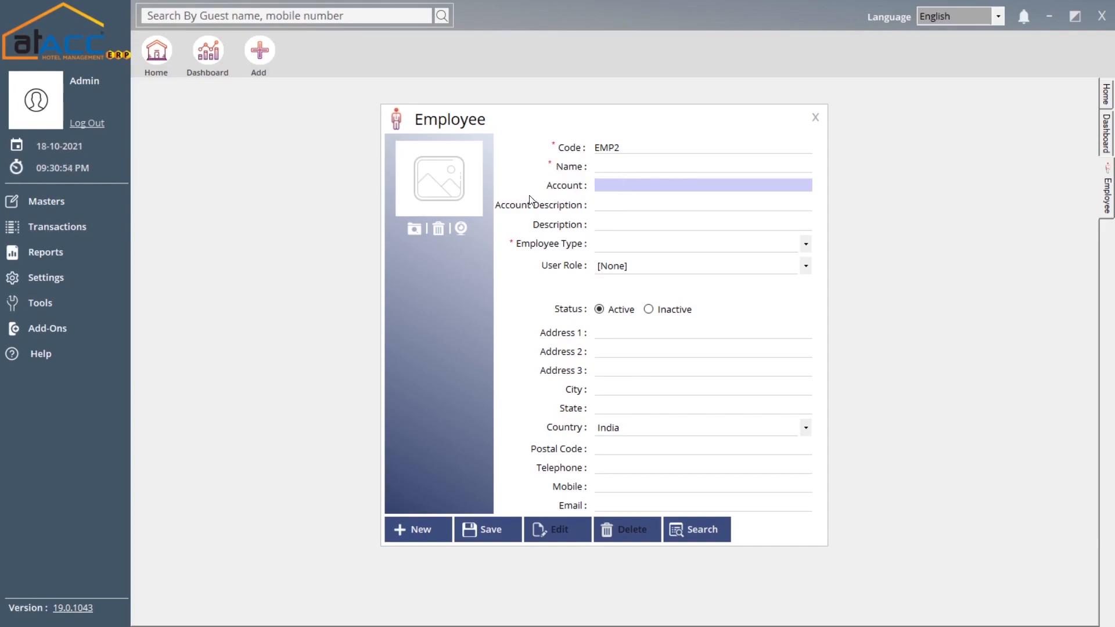
pyautogui.click(621, 205)
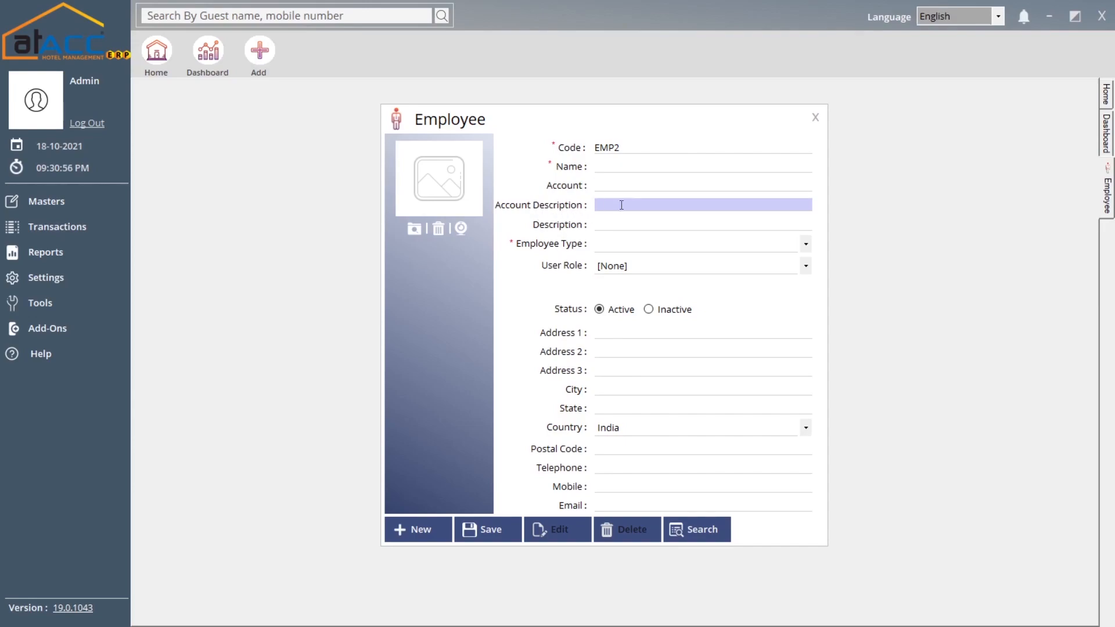
pyautogui.click(618, 222)
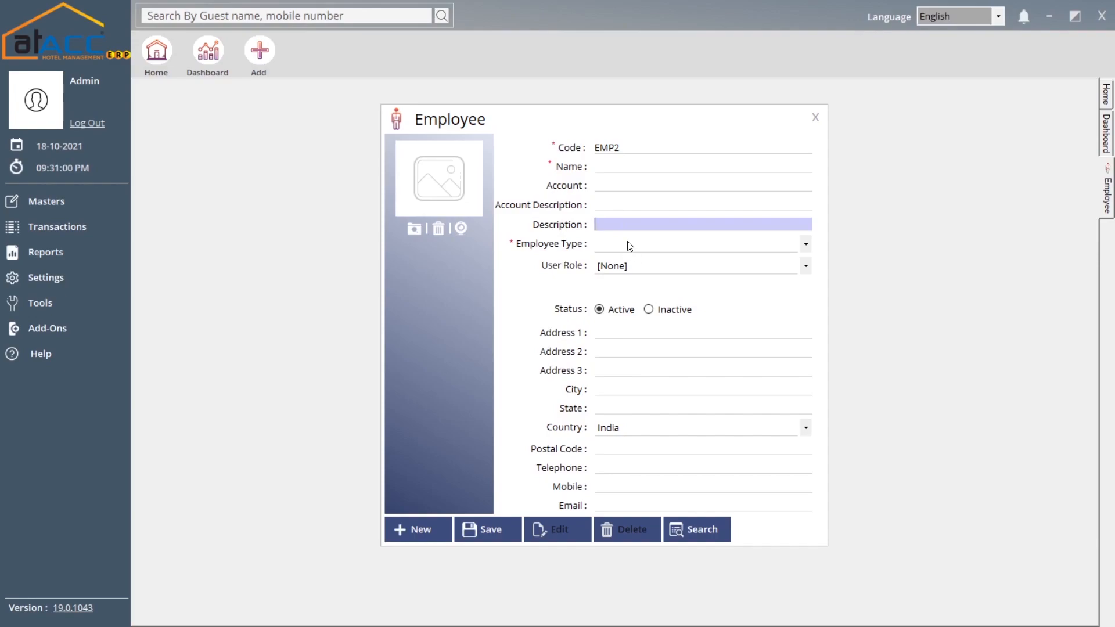
pyautogui.click(627, 244)
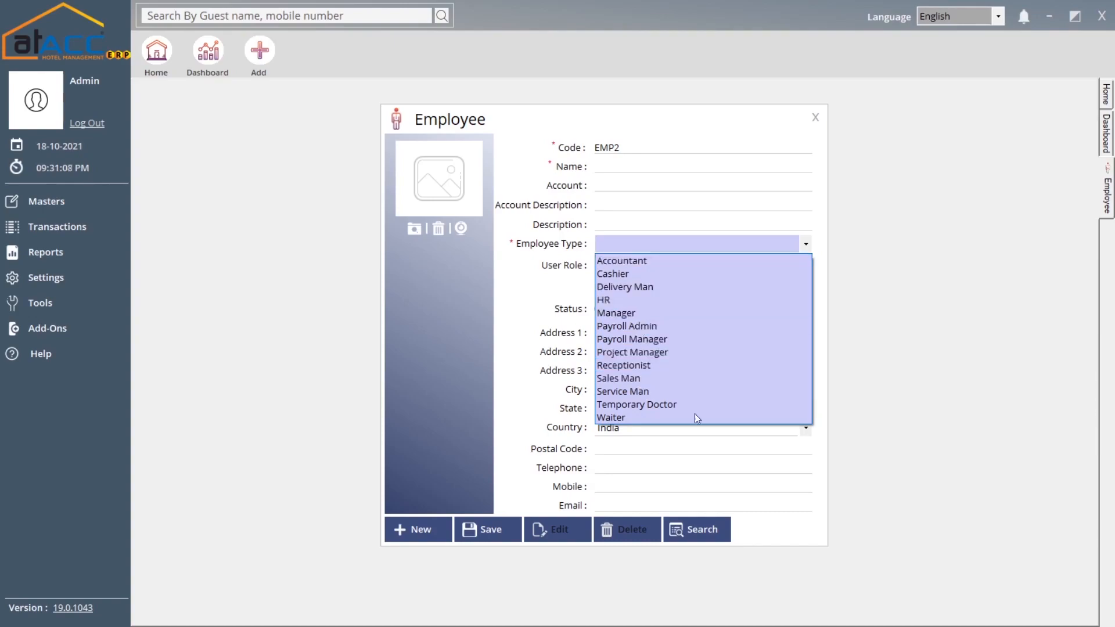
pyautogui.click(649, 245)
pyautogui.click(649, 269)
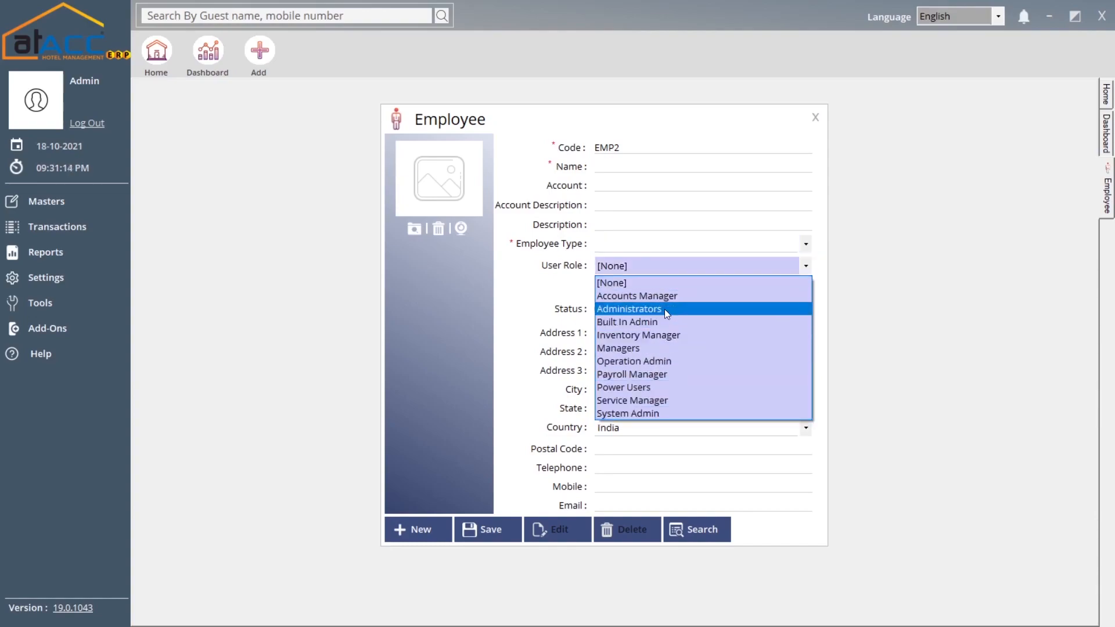
pyautogui.click(647, 267)
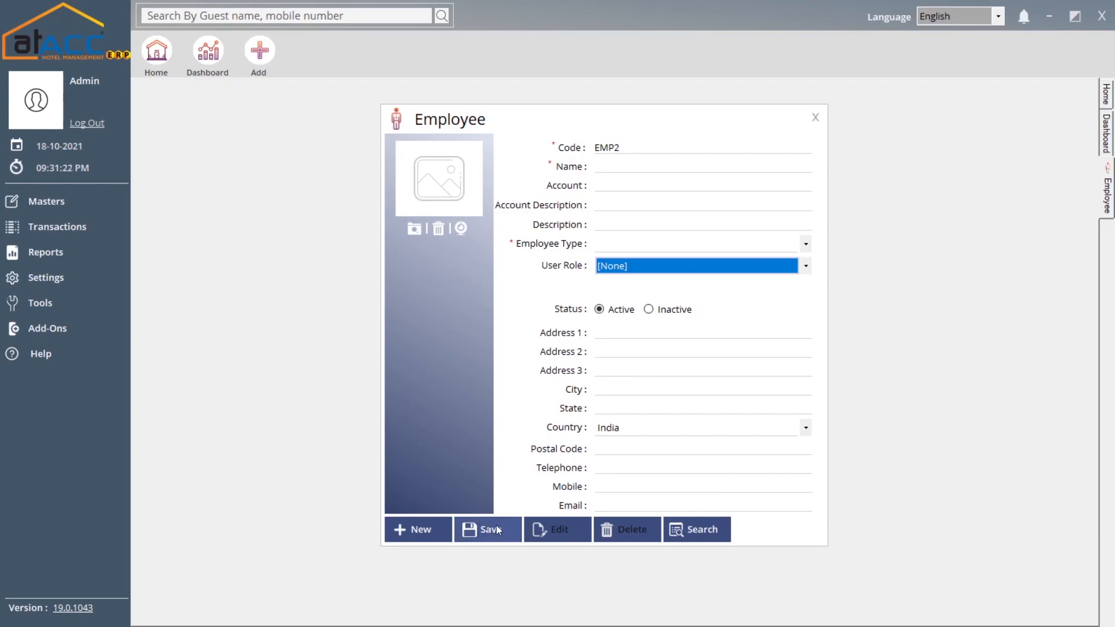
pyautogui.click(822, 125)
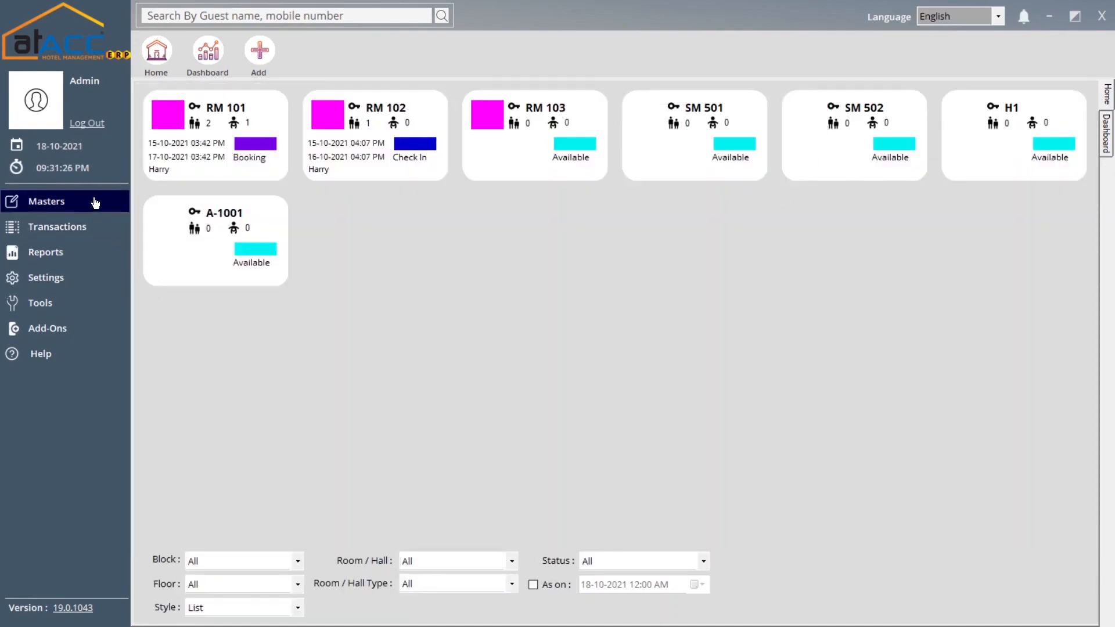
pyautogui.click(95, 202)
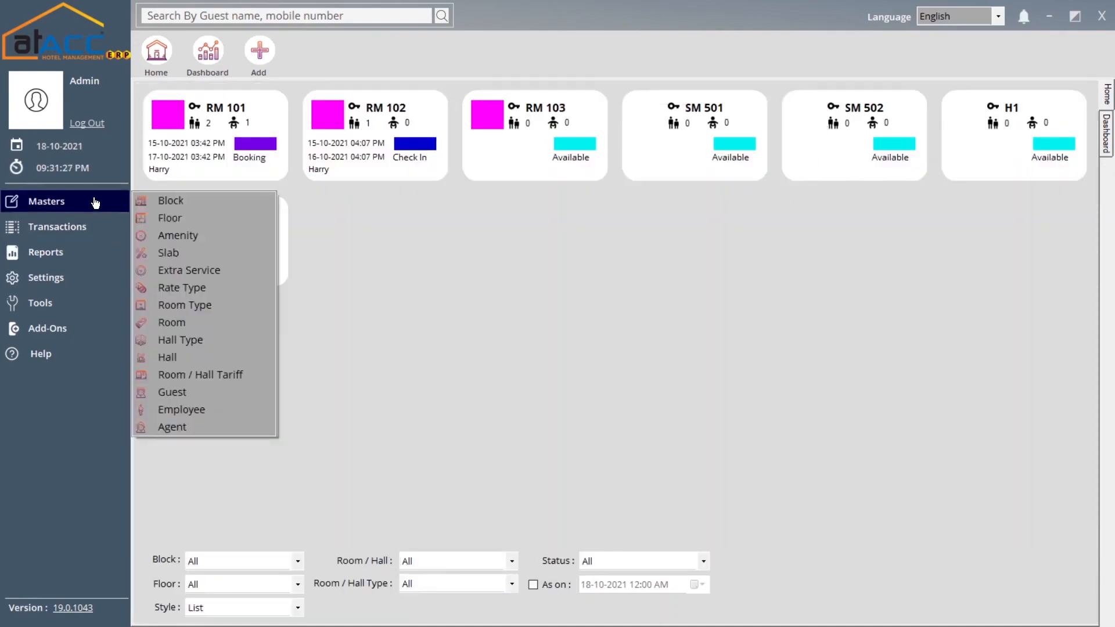
pyautogui.click(232, 428)
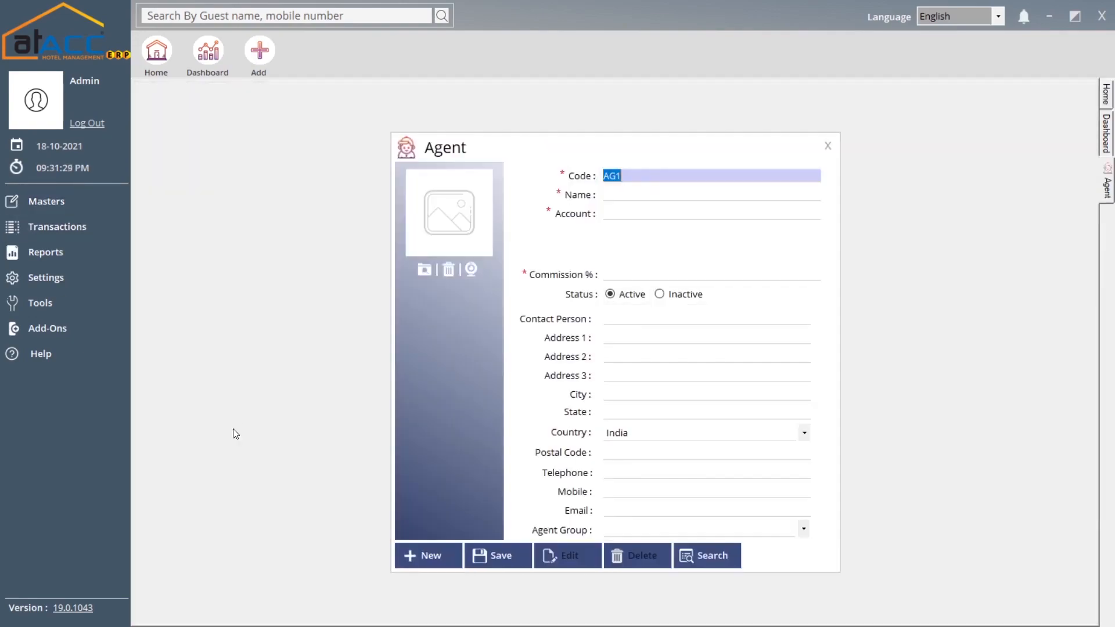
pyautogui.click(625, 194)
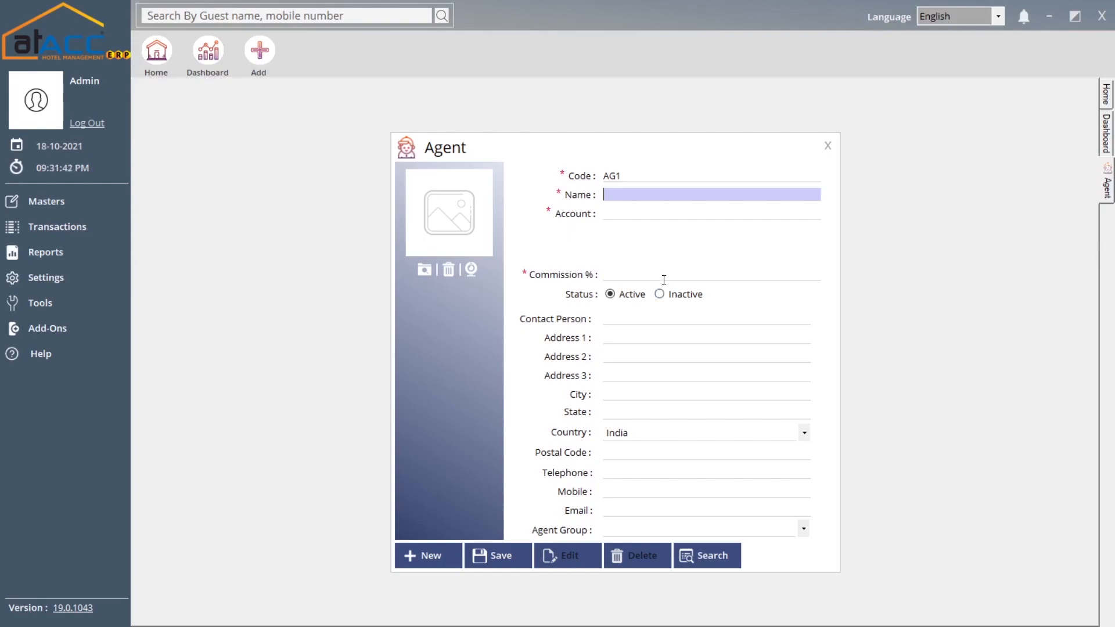
pyautogui.click(720, 272)
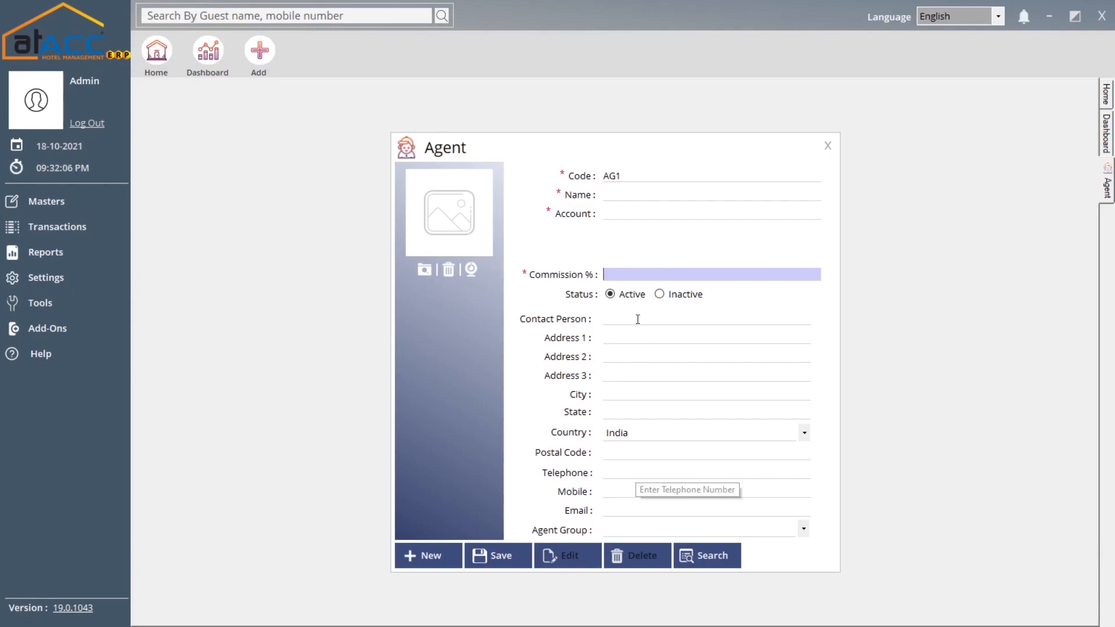
pyautogui.click(633, 532)
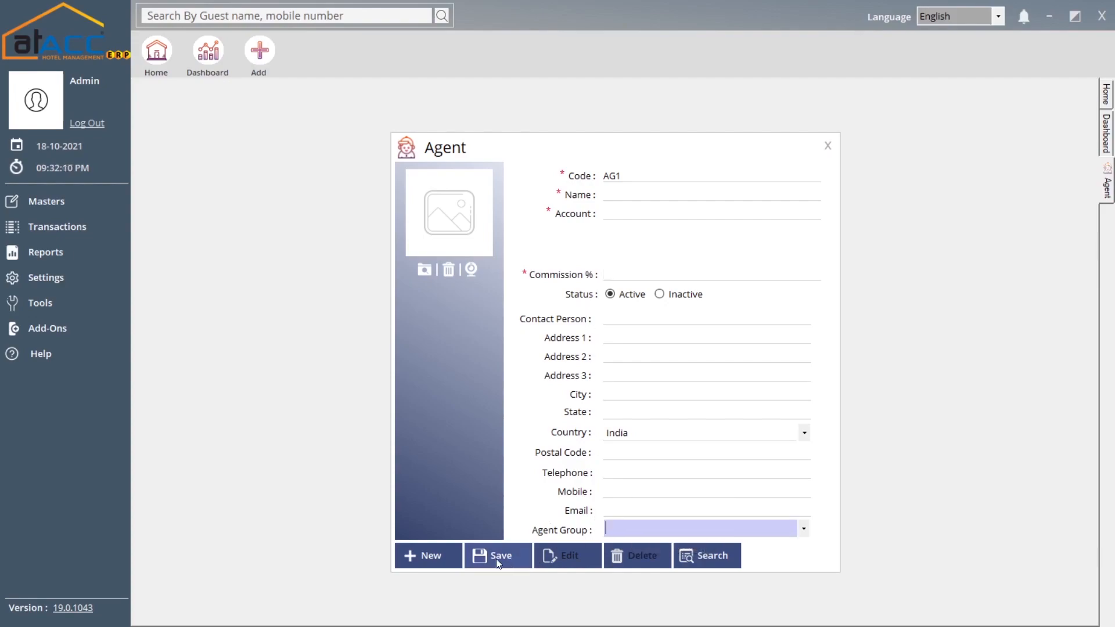
pyautogui.click(826, 145)
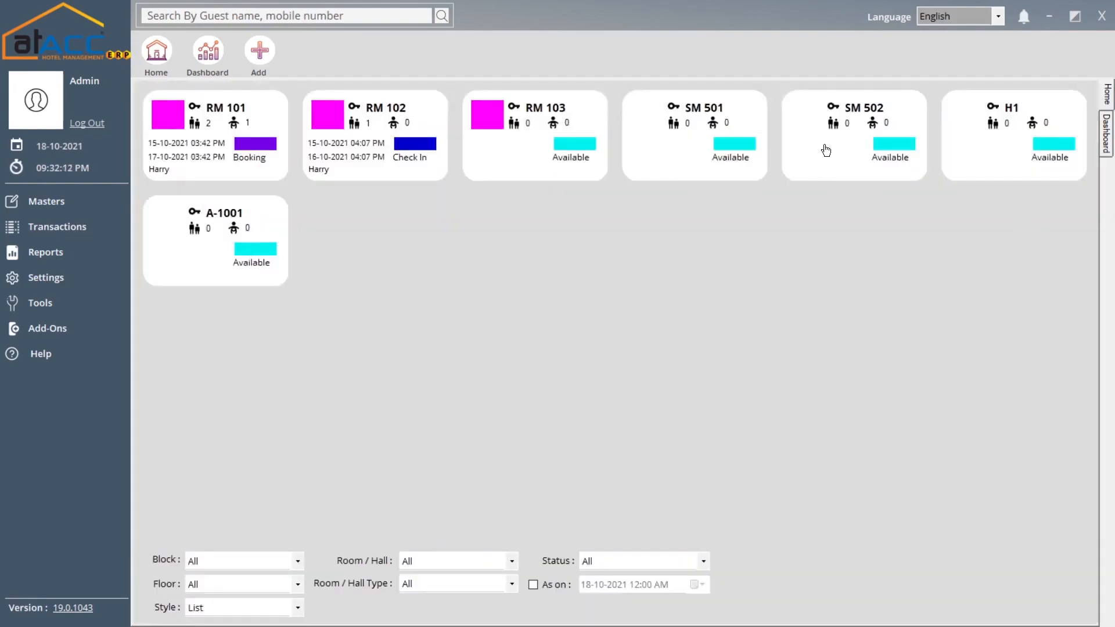
# - Open a blank Enquiry form, voucher H-ENQ2 dated 18-10-2021
pyautogui.click(77, 208)
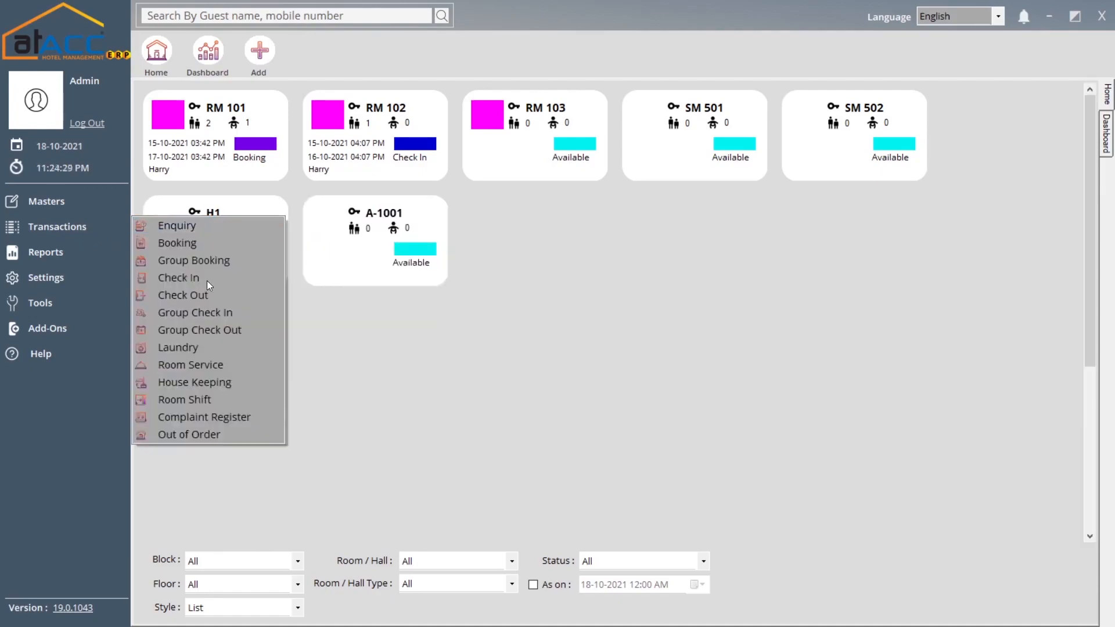
pyautogui.click(207, 227)
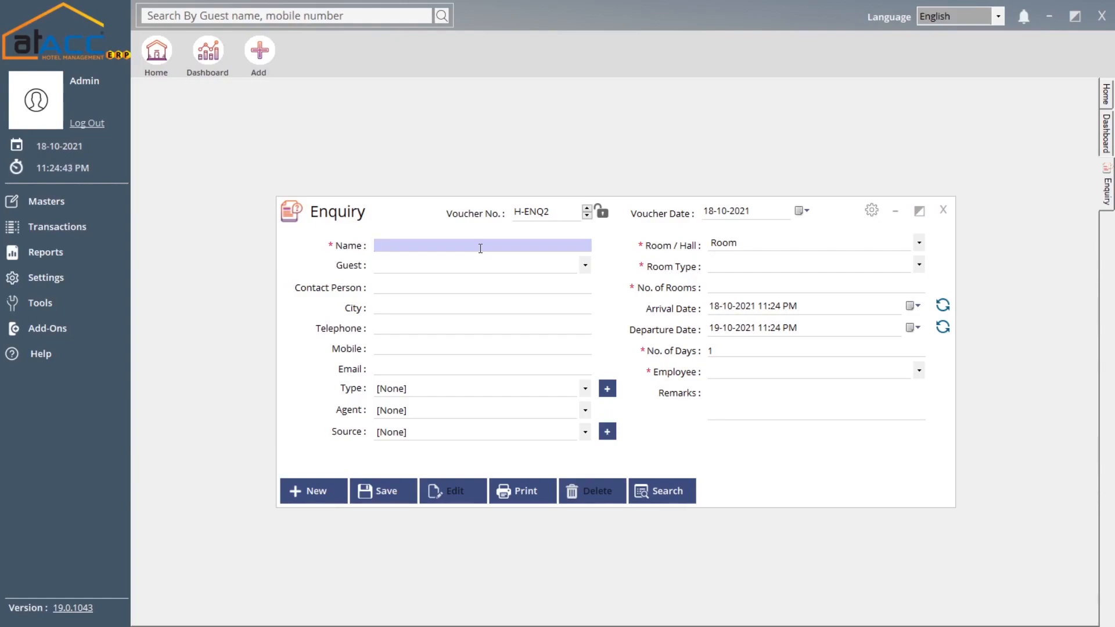
# - Enter the enquiry name 'name eg', leaving Guest empty and Type at [None]
pyautogui.write('name eg')
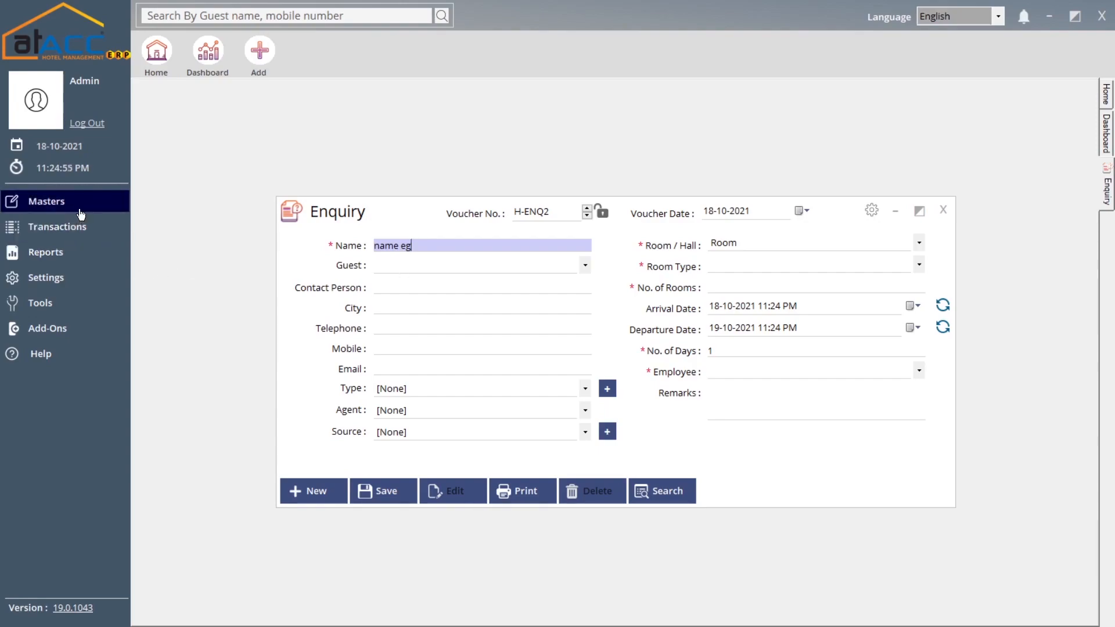
pyautogui.click(413, 265)
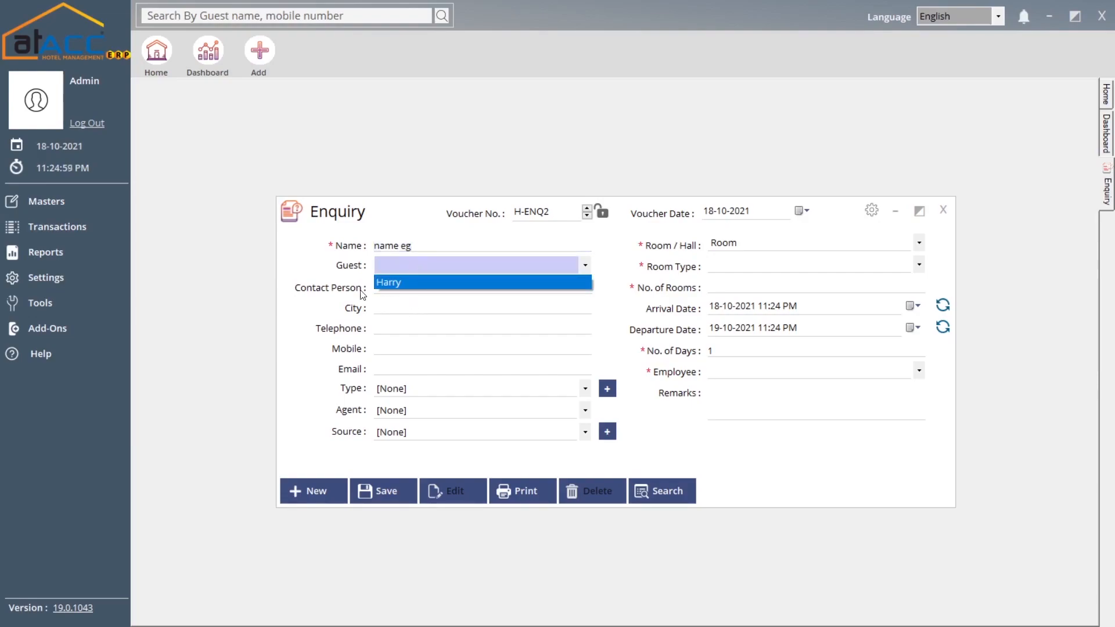
pyautogui.click(399, 284)
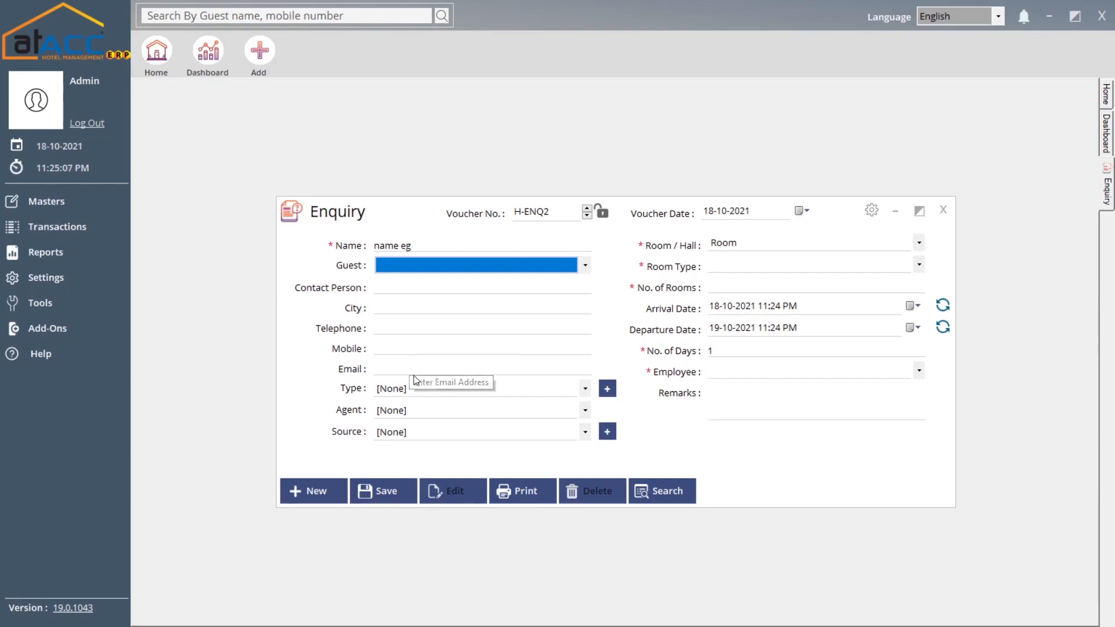
pyautogui.click(428, 389)
pyautogui.click(428, 389)
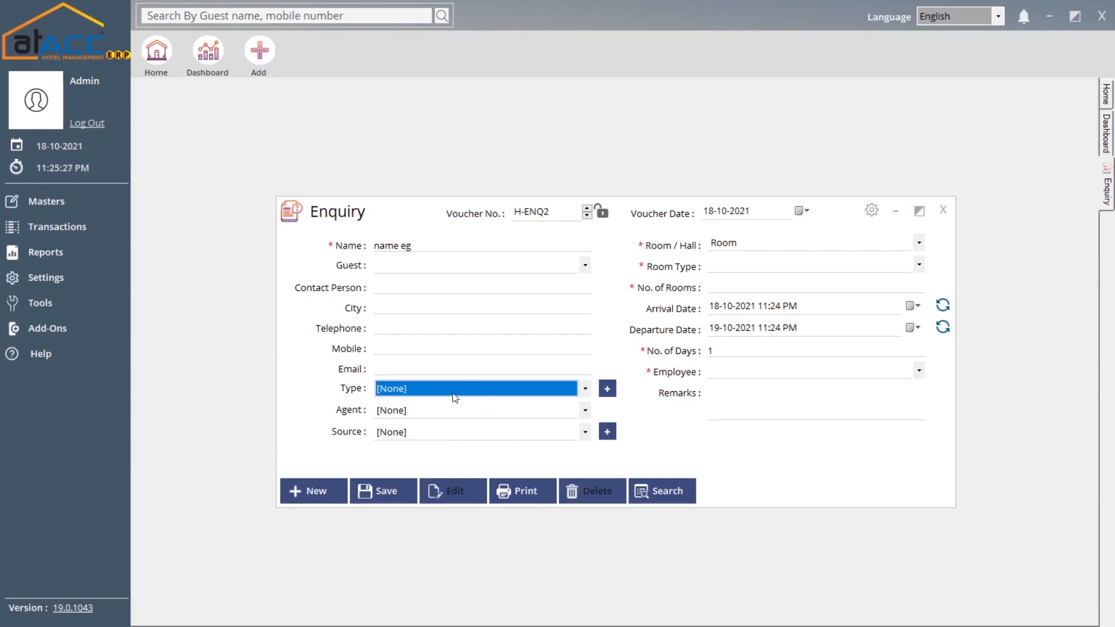
# - Try Hall in Room/Hall, then settle back on Room with no room type chosen
pyautogui.click(755, 246)
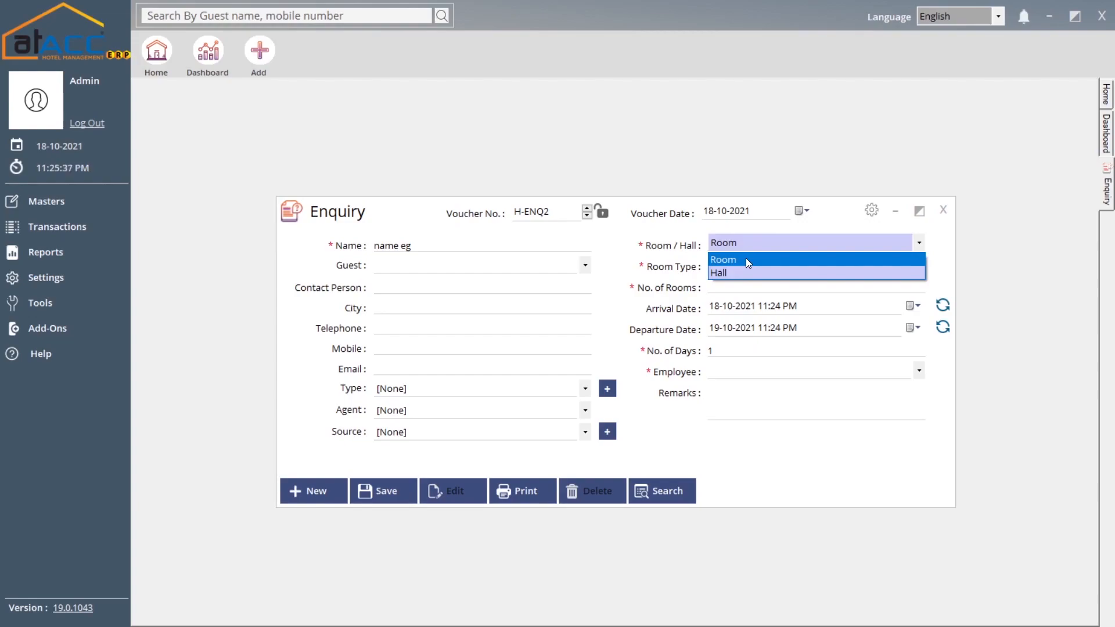
pyautogui.click(633, 262)
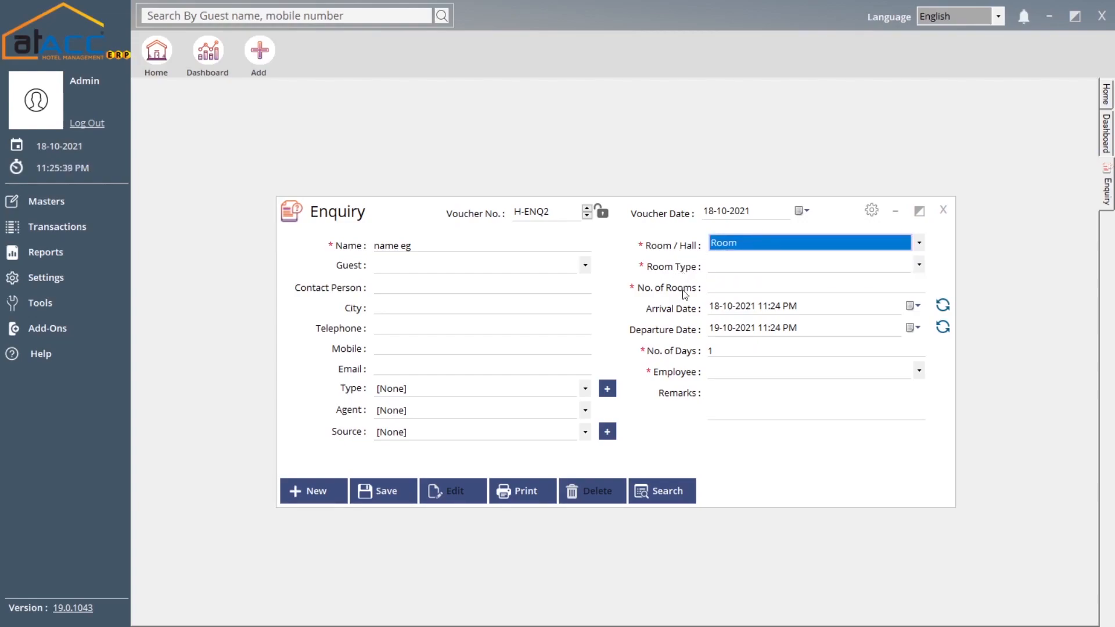
pyautogui.click(804, 240)
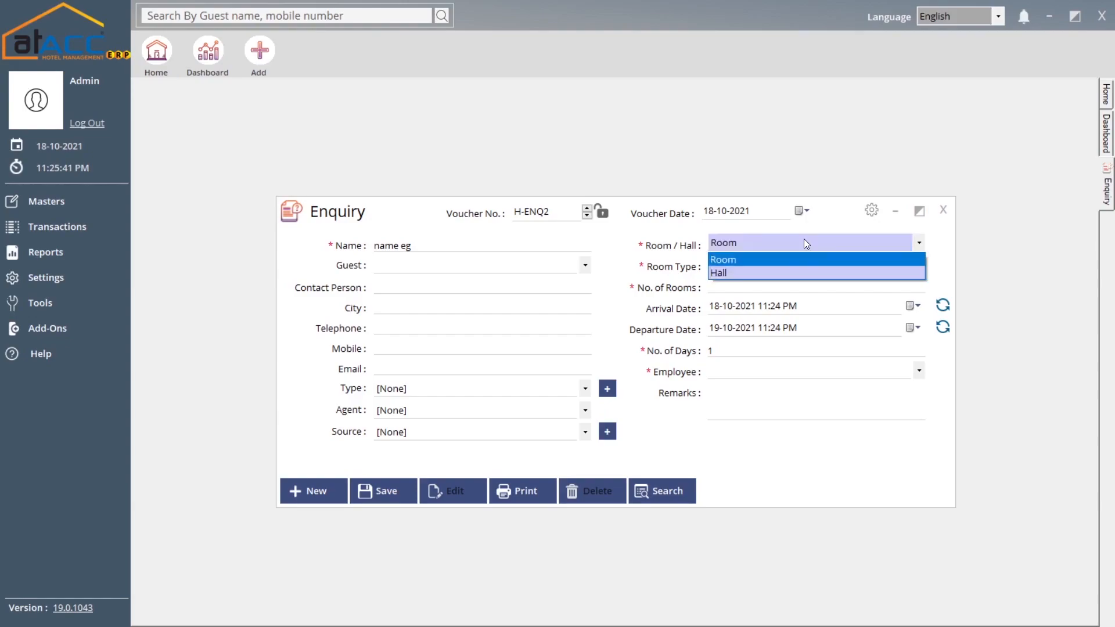
pyautogui.click(730, 271)
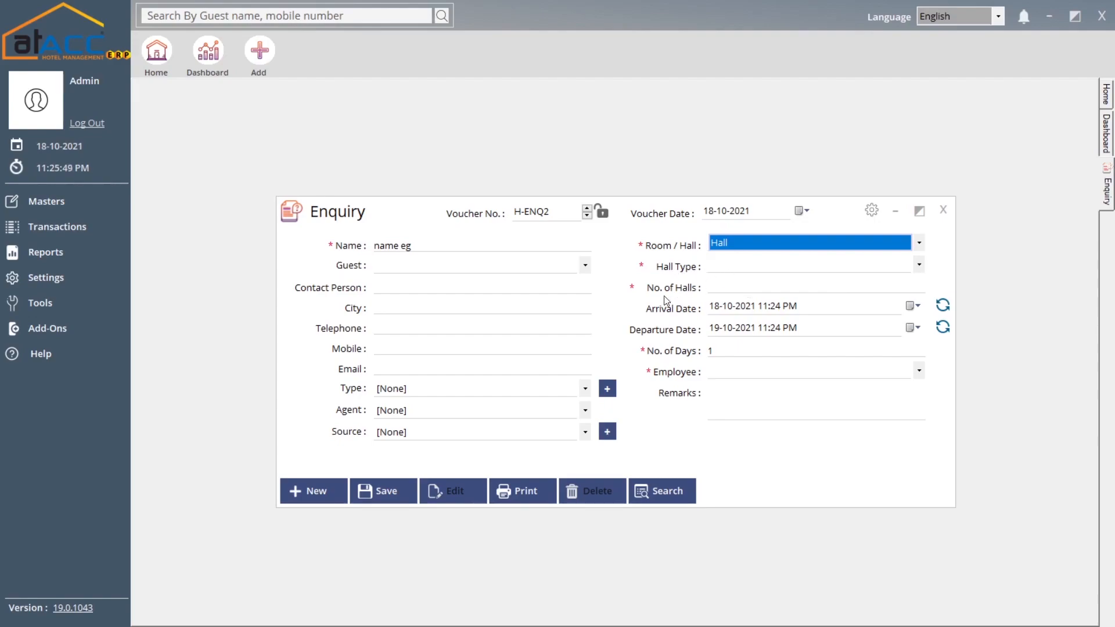
pyautogui.click(804, 239)
pyautogui.click(772, 259)
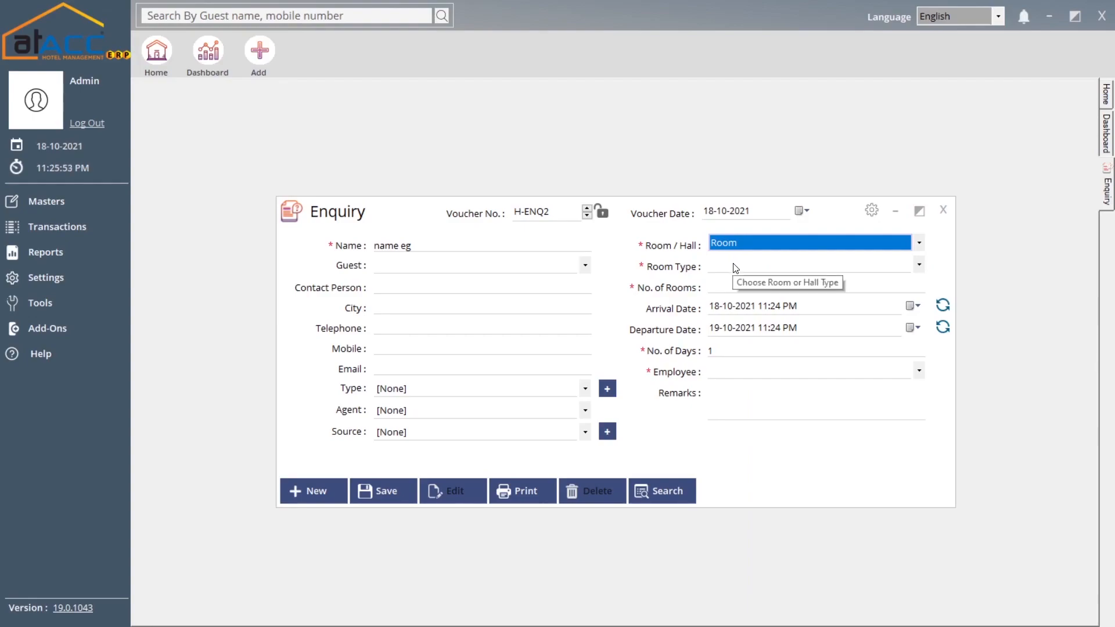
pyautogui.click(736, 266)
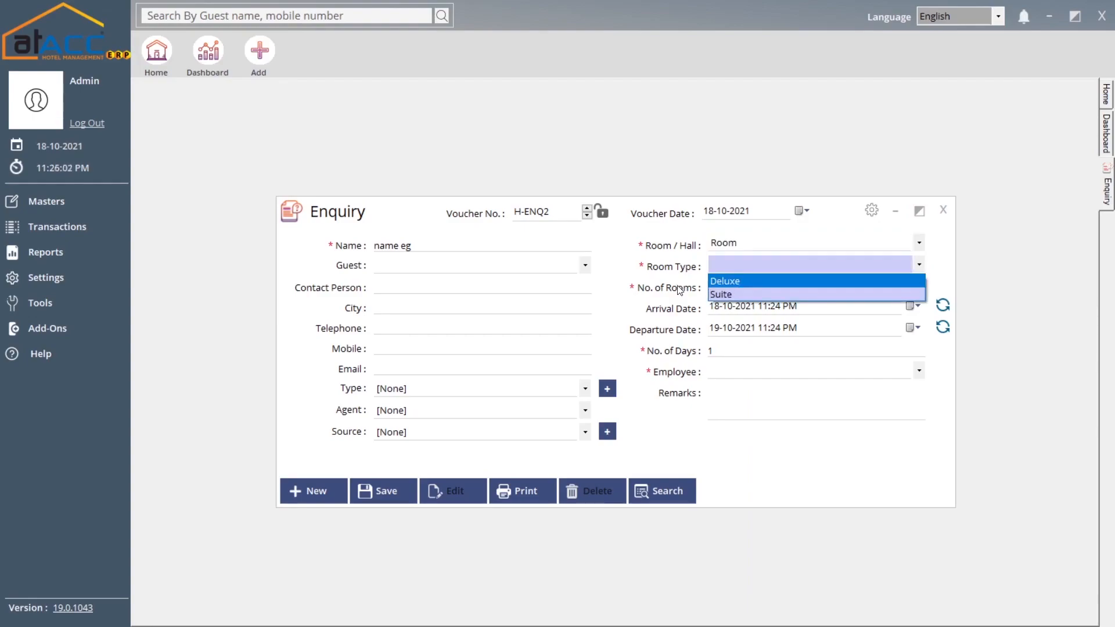
pyautogui.click(678, 285)
# - Set the departure date to 21-10-2021, making No. of Days 4
pyautogui.click(741, 284)
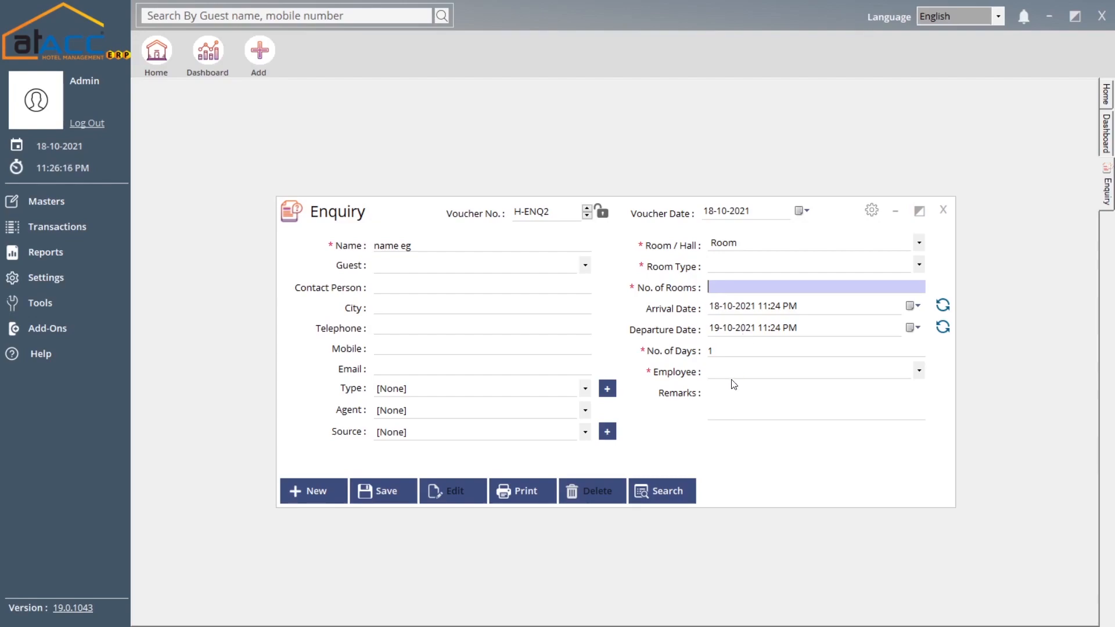
pyautogui.click(740, 348)
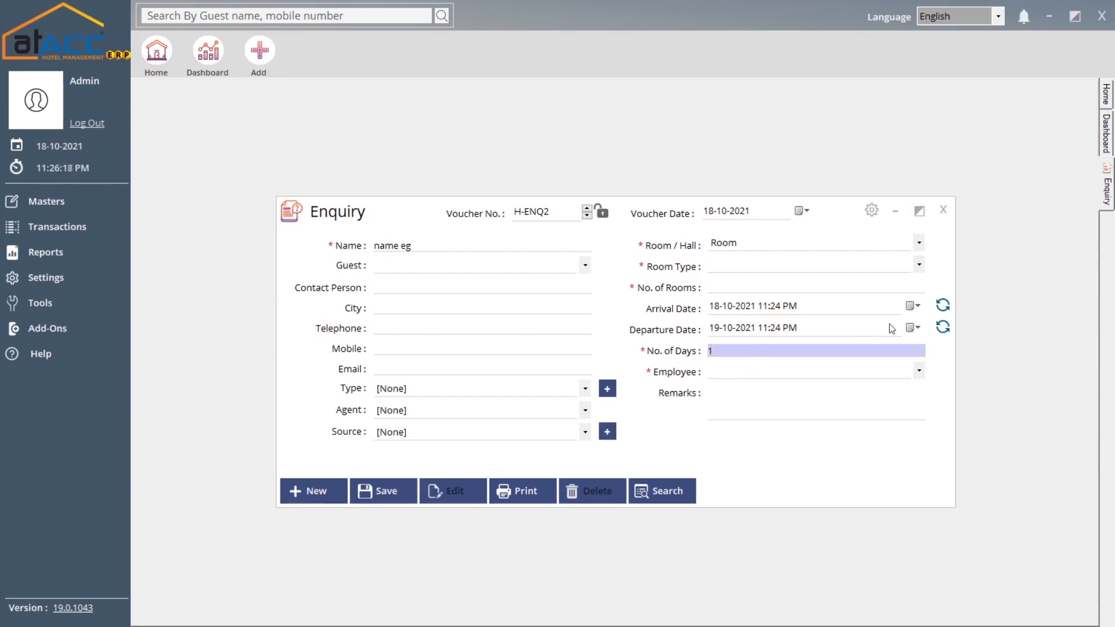
pyautogui.click(913, 327)
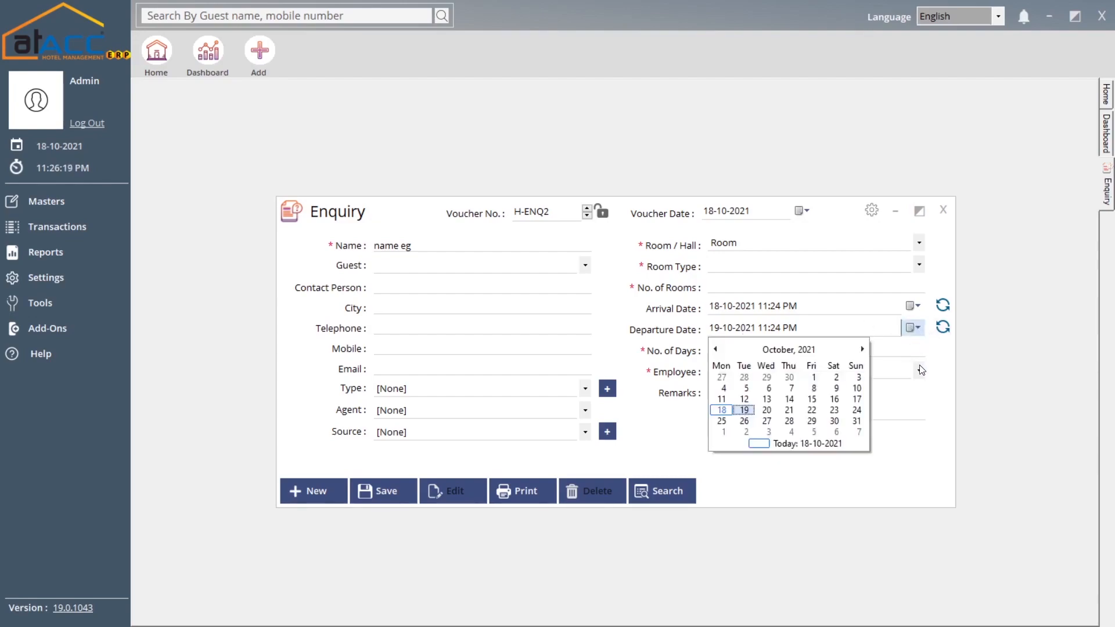
pyautogui.click(789, 410)
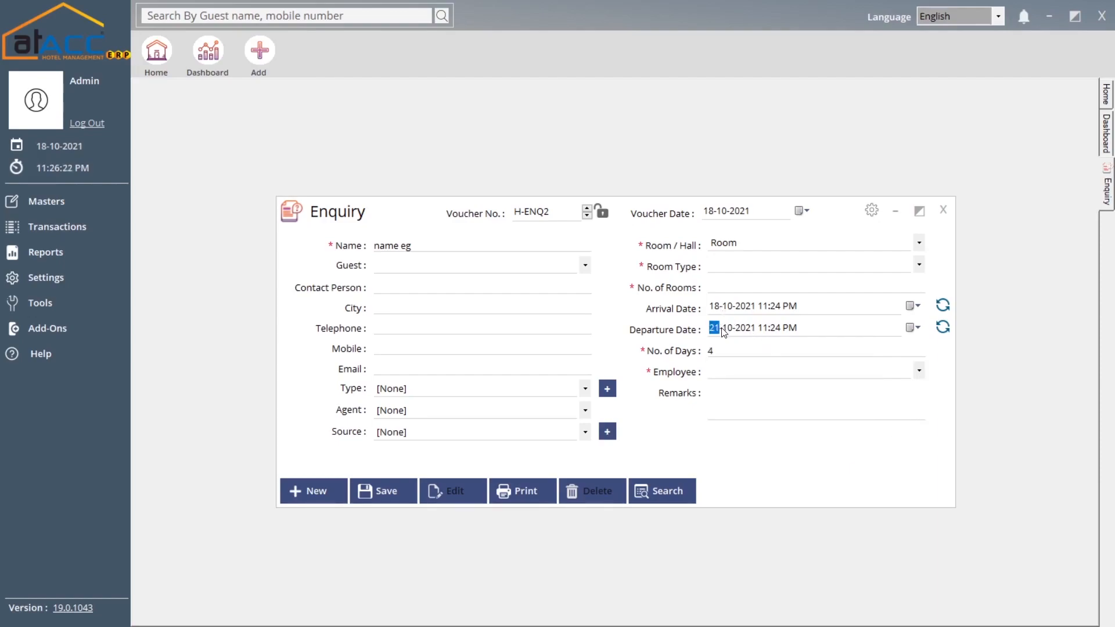
pyautogui.click(729, 350)
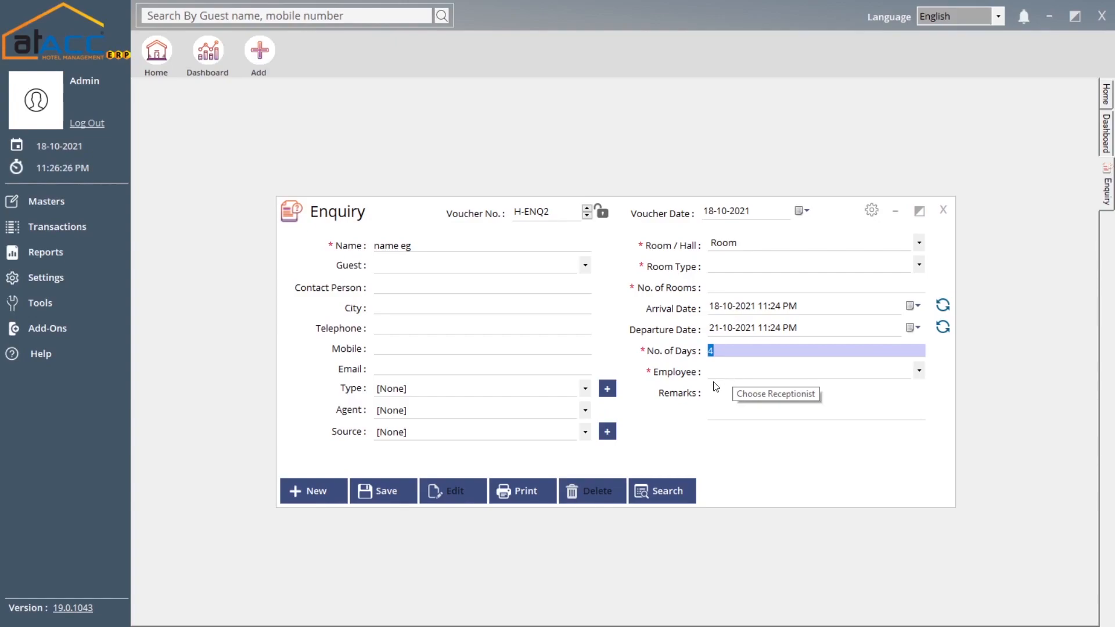
# - Load saved enquiry H-ENQ1 (Deluxe room, 1 day), then close the Enquiry form
pyautogui.click(677, 493)
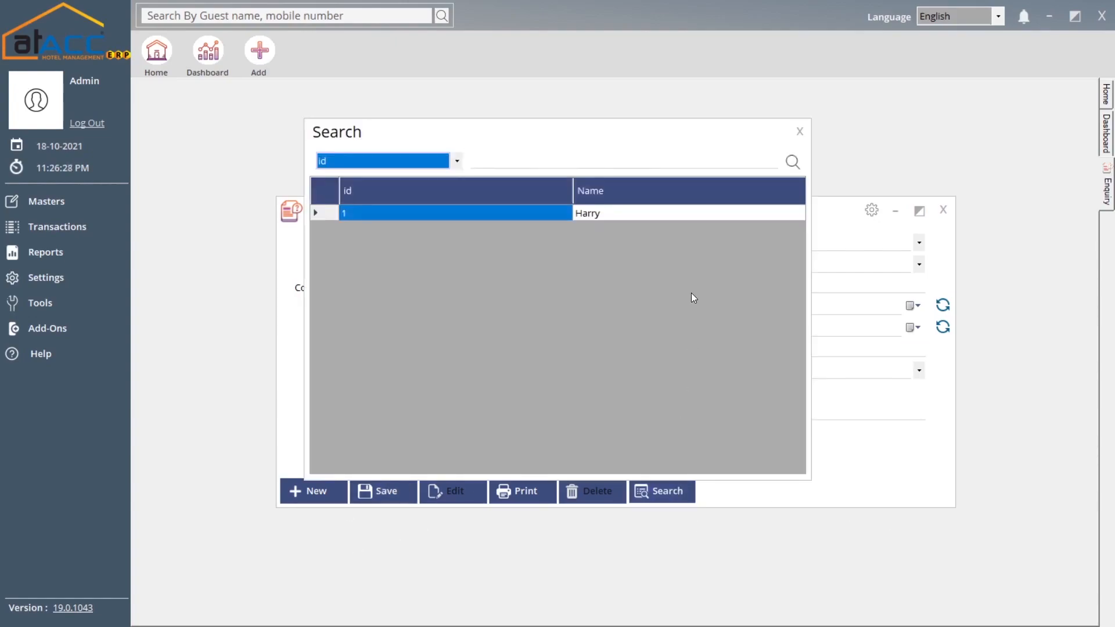
pyautogui.doubleClick(675, 212)
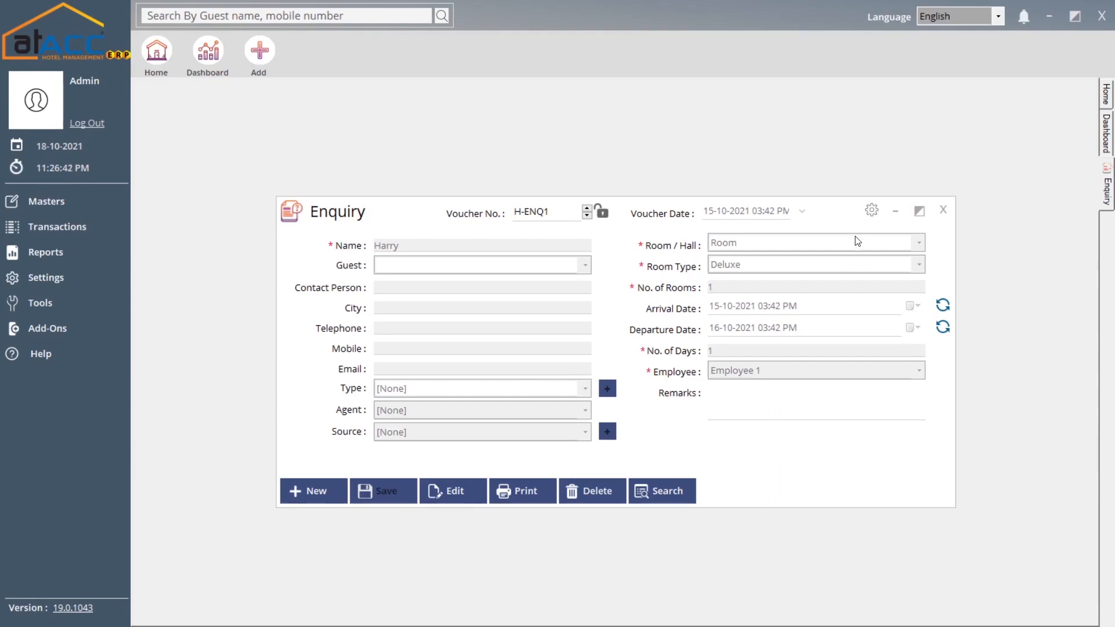
pyautogui.click(943, 210)
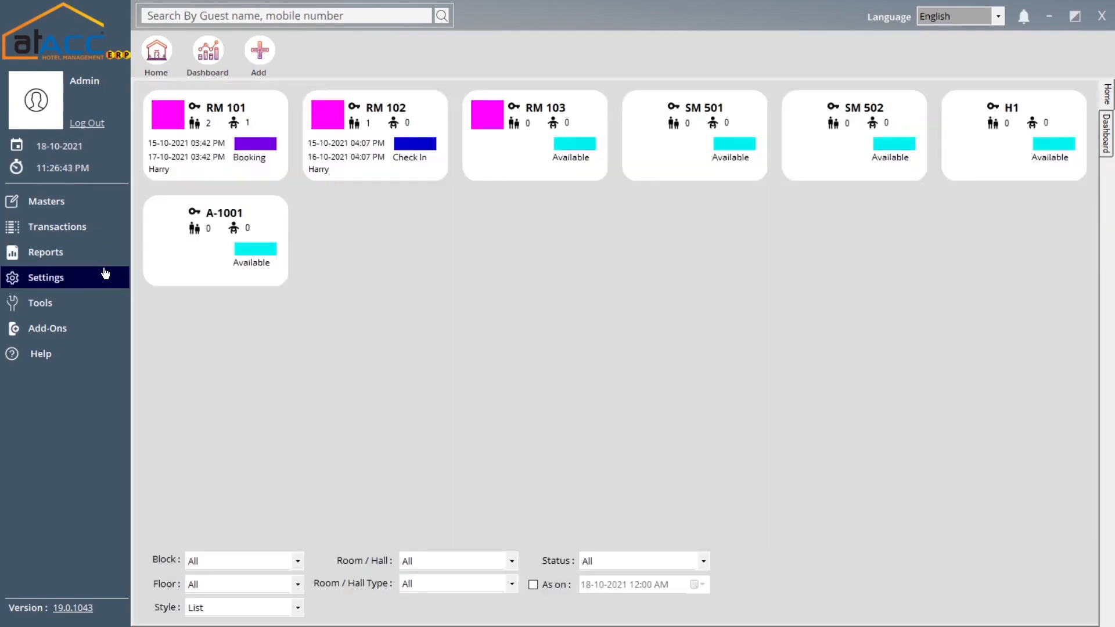
# - Open new Booking H-BK2 and glance at the enquiries available to book from
pyautogui.click(92, 227)
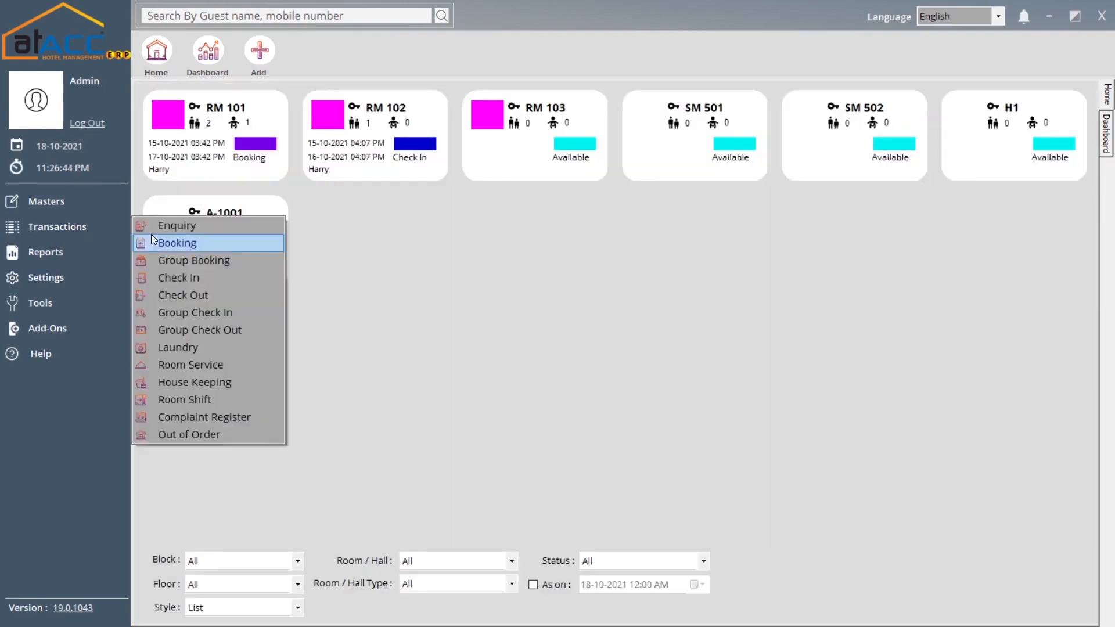
pyautogui.click(192, 243)
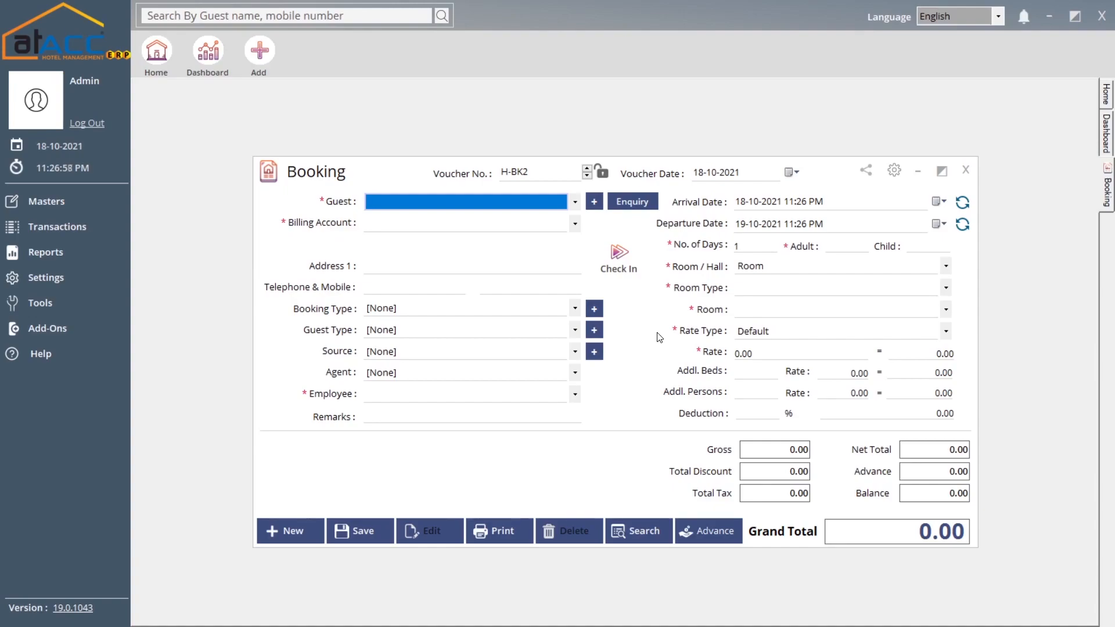
pyautogui.click(629, 204)
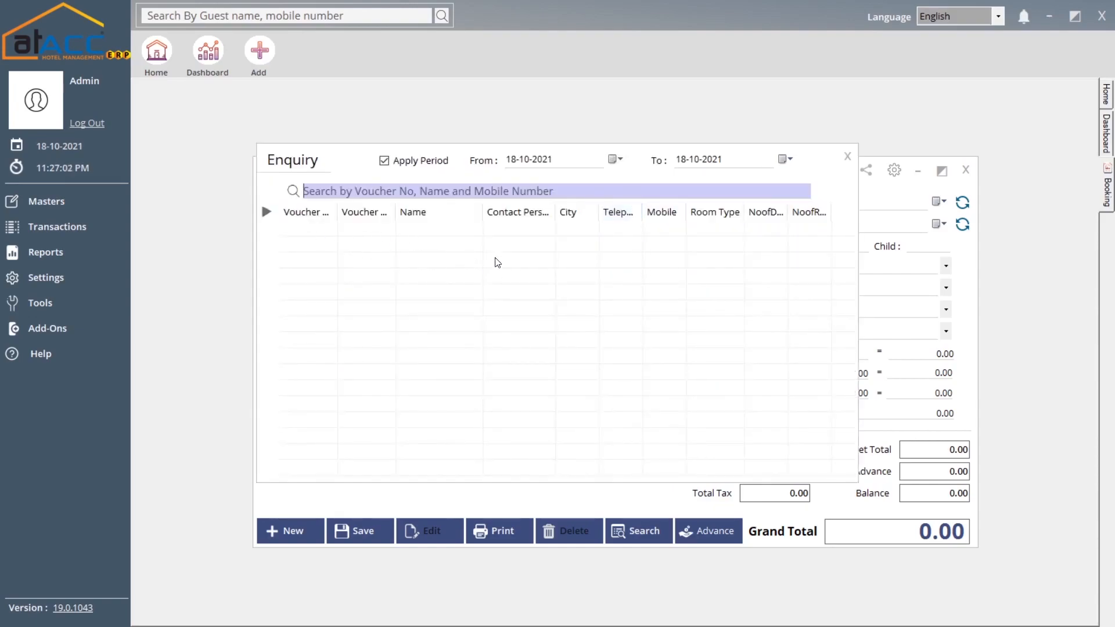
pyautogui.click(848, 156)
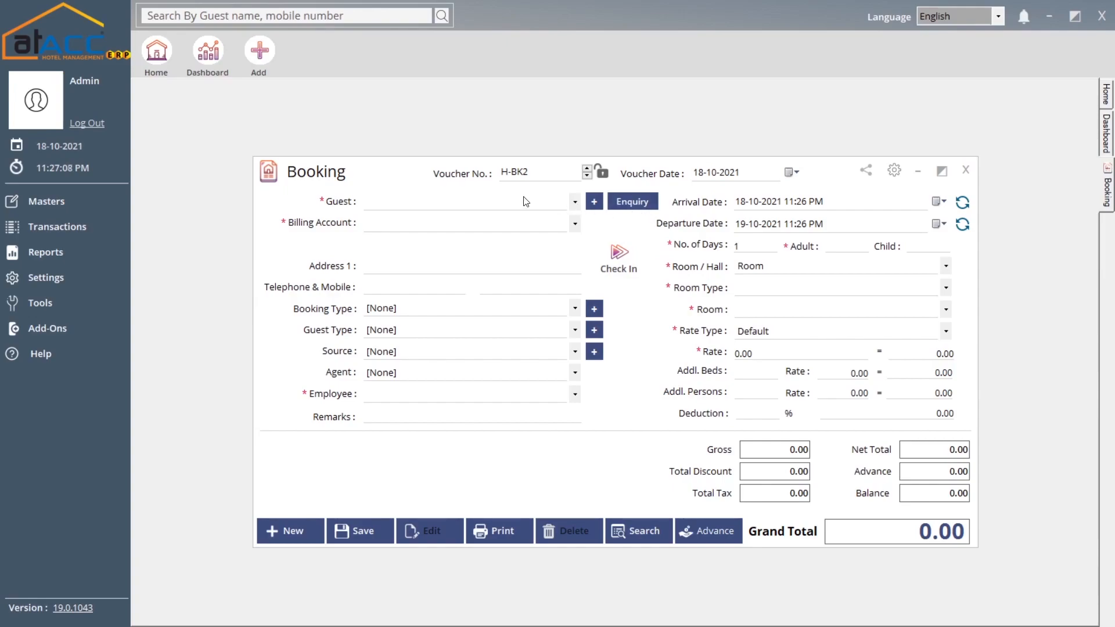
pyautogui.click(491, 203)
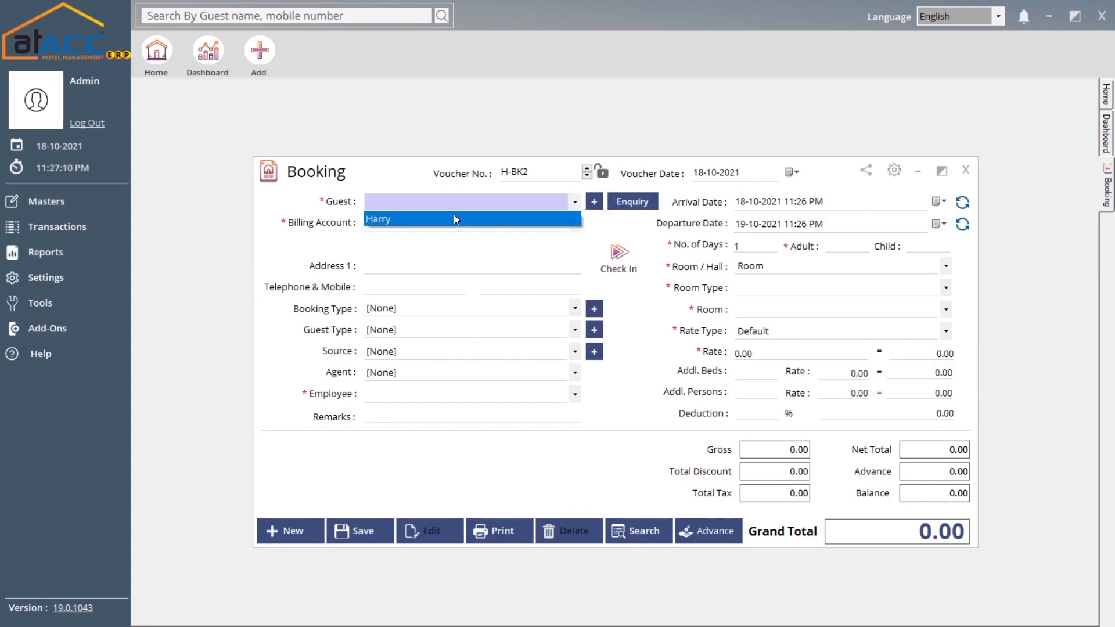
pyautogui.click(463, 206)
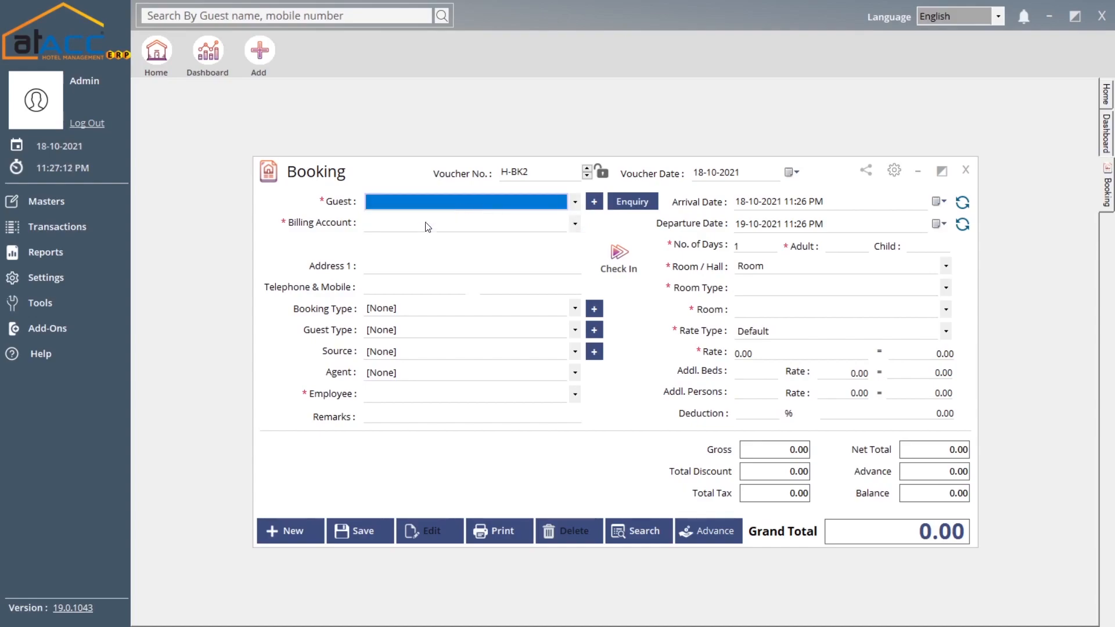
pyautogui.click(595, 202)
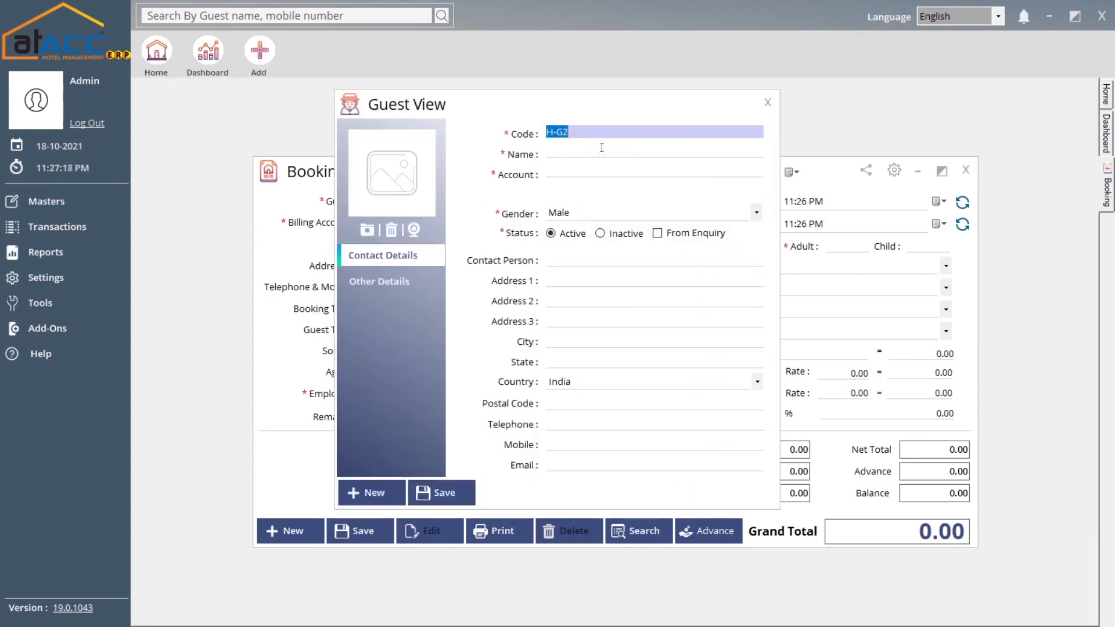
pyautogui.click(602, 150)
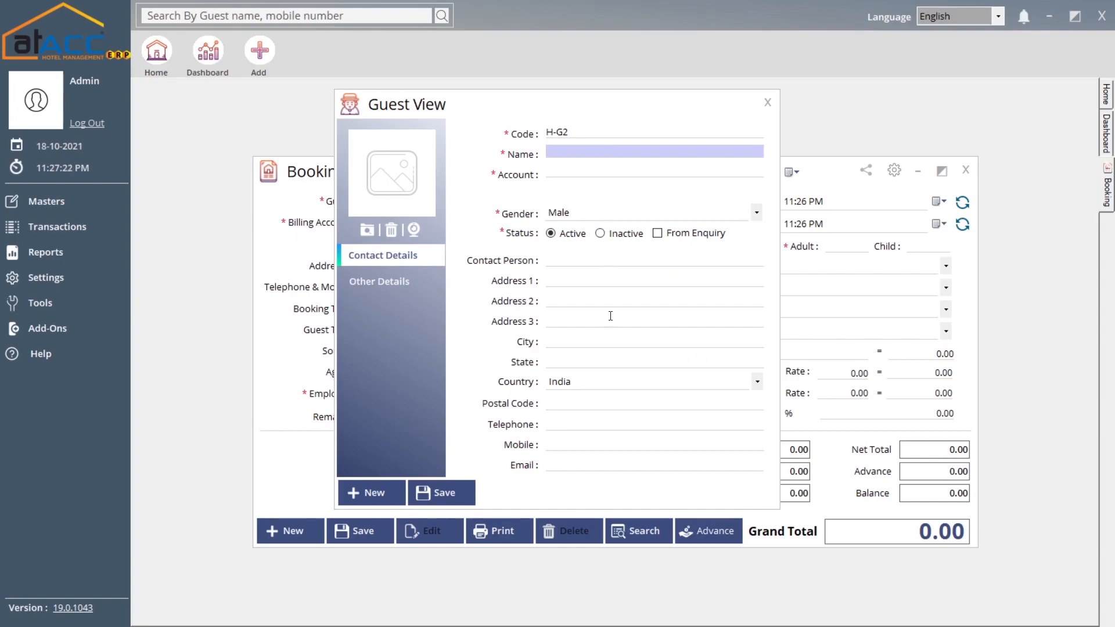
pyautogui.click(766, 102)
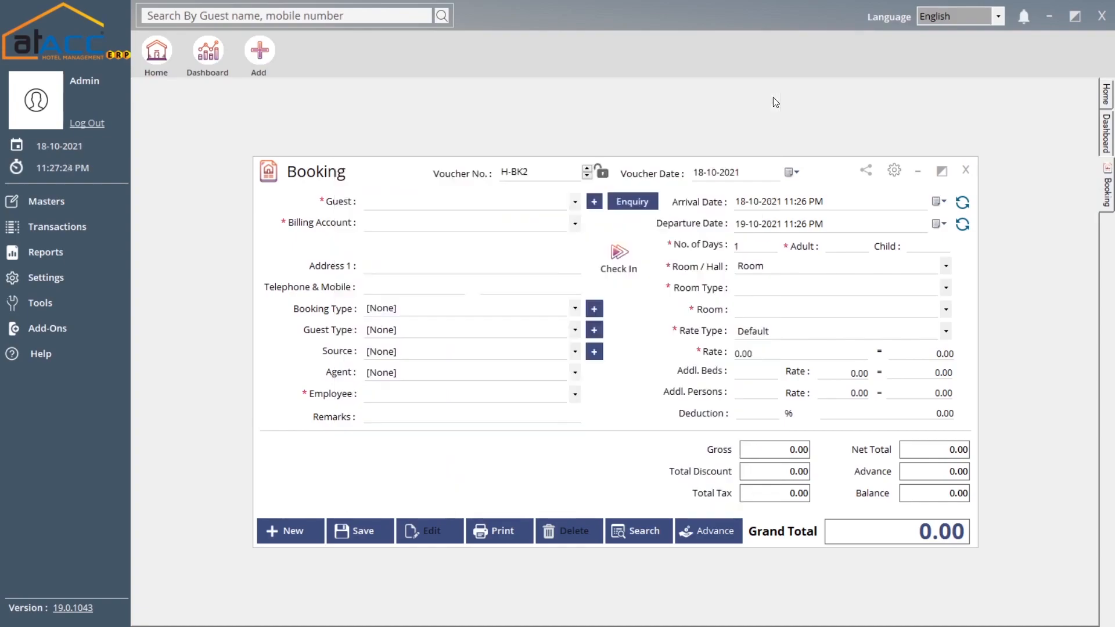
# - Check the booking type options, leaving the booking type unchanged
pyautogui.click(391, 268)
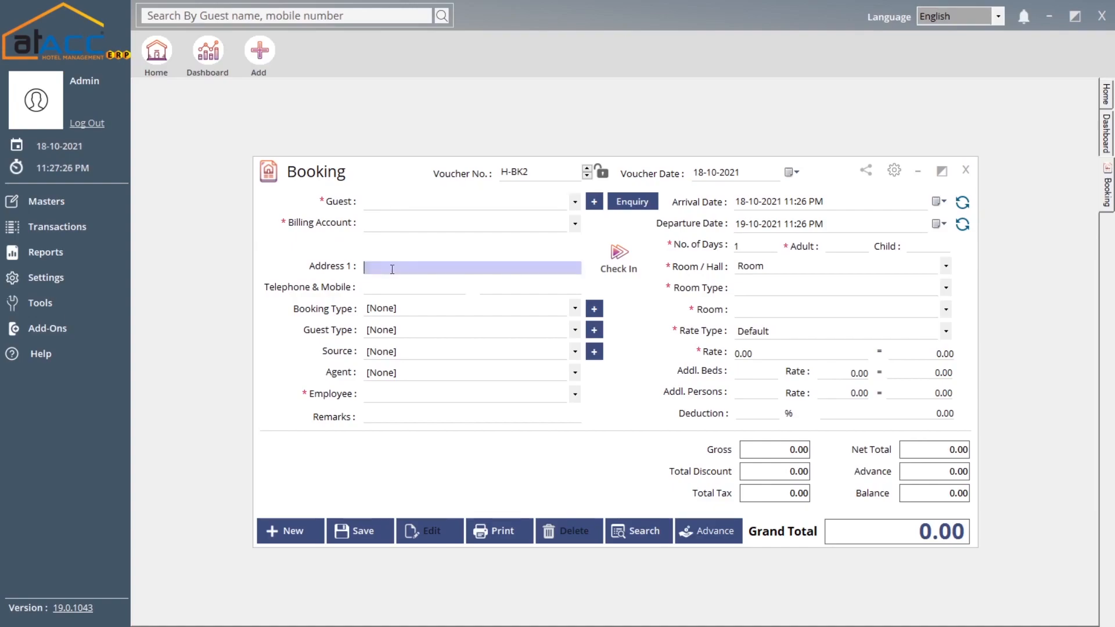
pyautogui.click(419, 312)
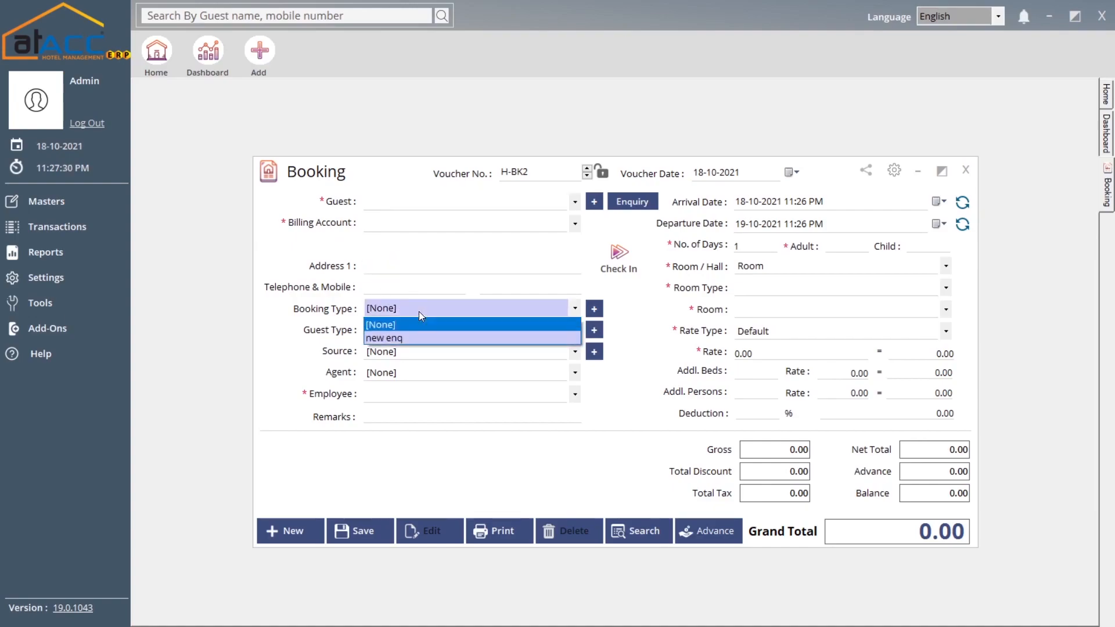
pyautogui.click(419, 311)
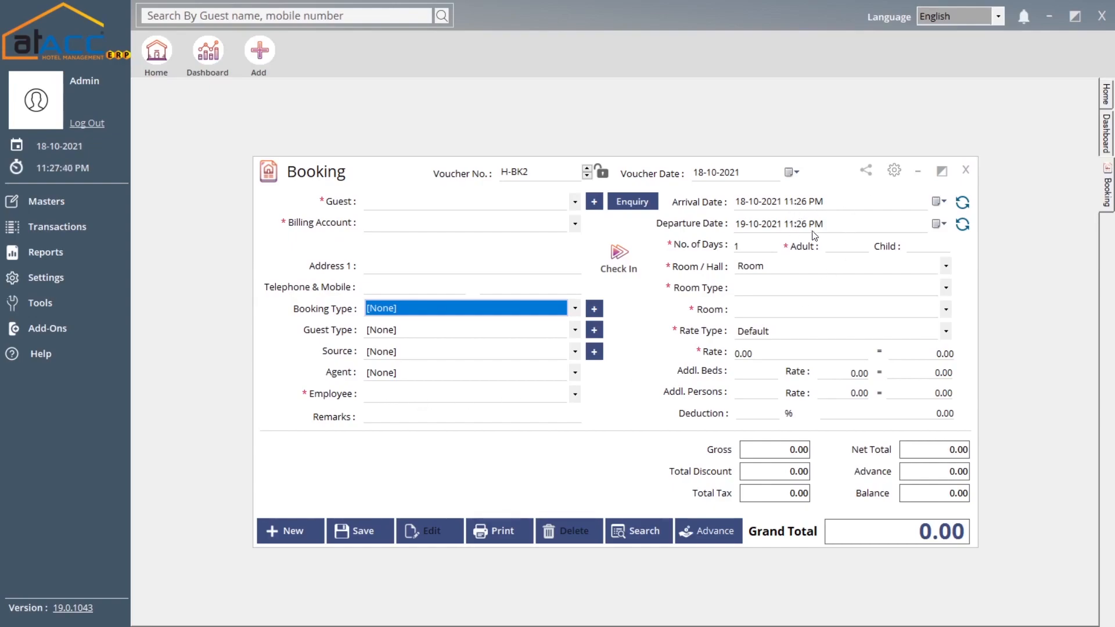
pyautogui.click(938, 224)
pyautogui.click(837, 317)
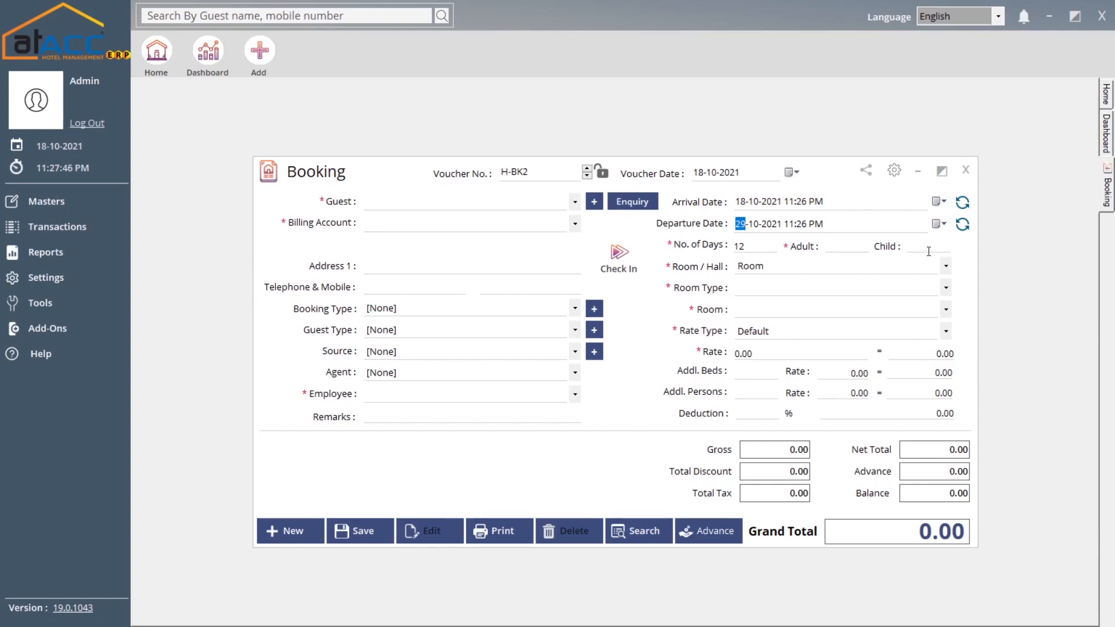
pyautogui.click(964, 227)
pyautogui.click(748, 247)
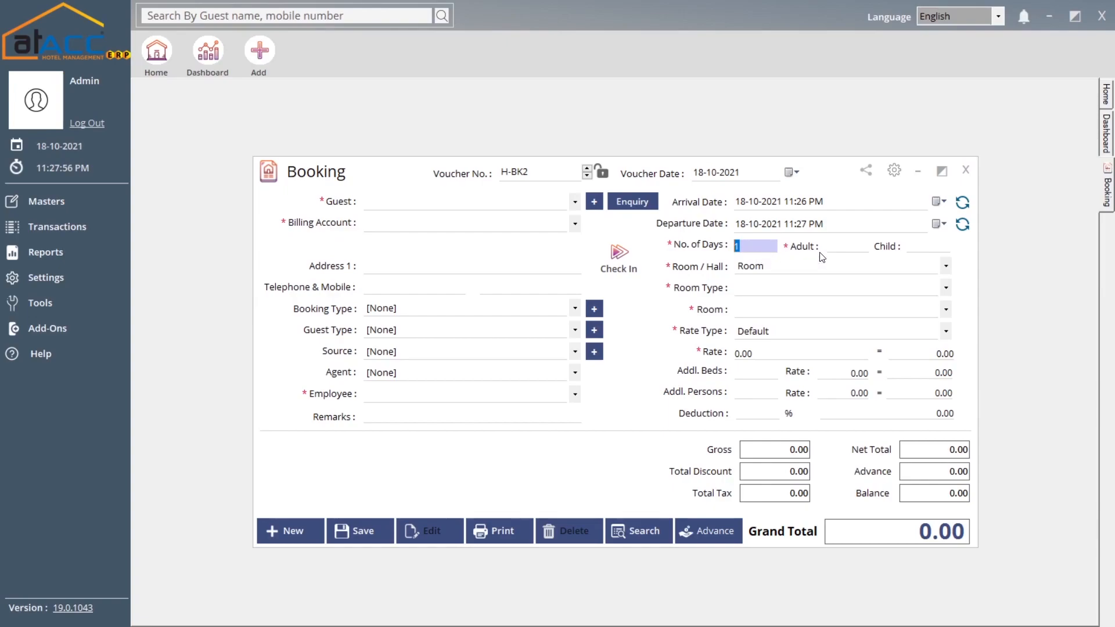
pyautogui.click(836, 246)
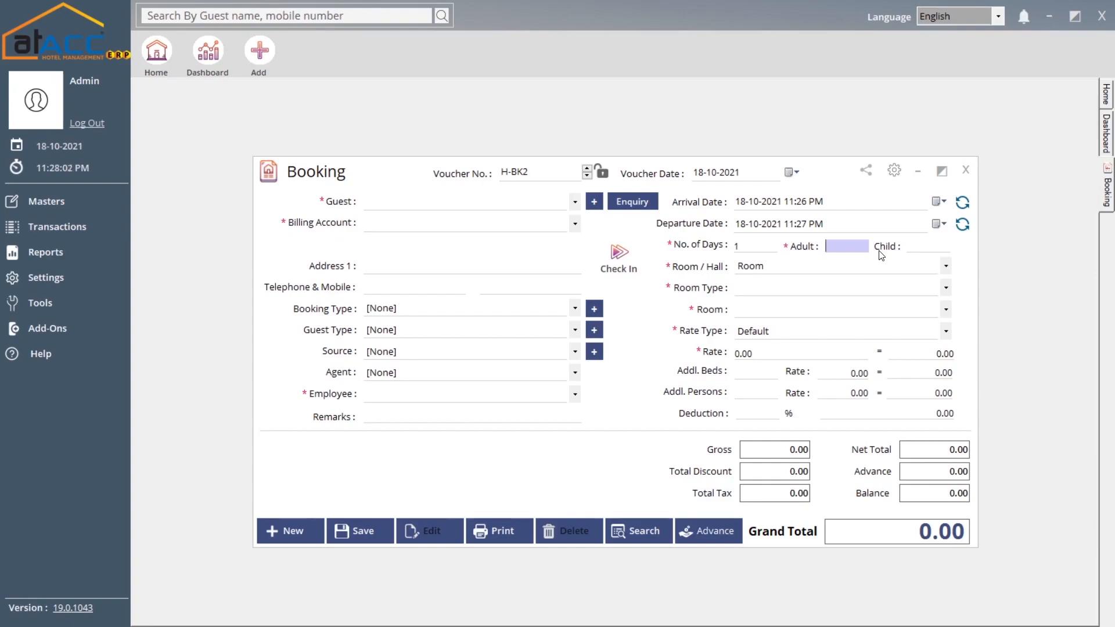
# - Keep the booking as a Room and set room type Deluxe, leaving the room number unset
pyautogui.click(778, 270)
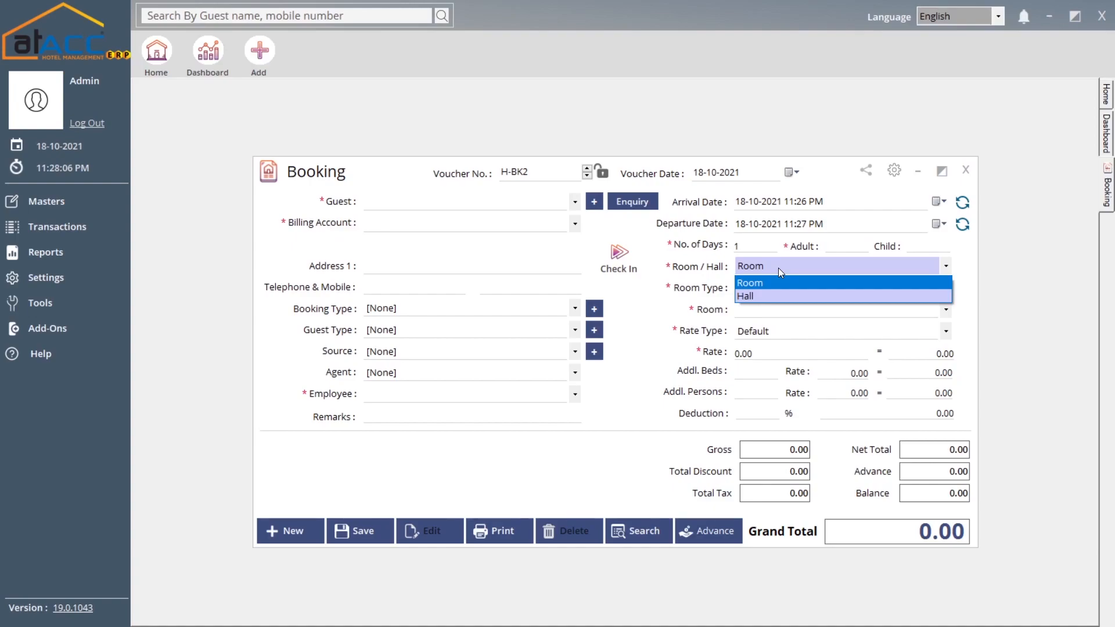
pyautogui.click(785, 284)
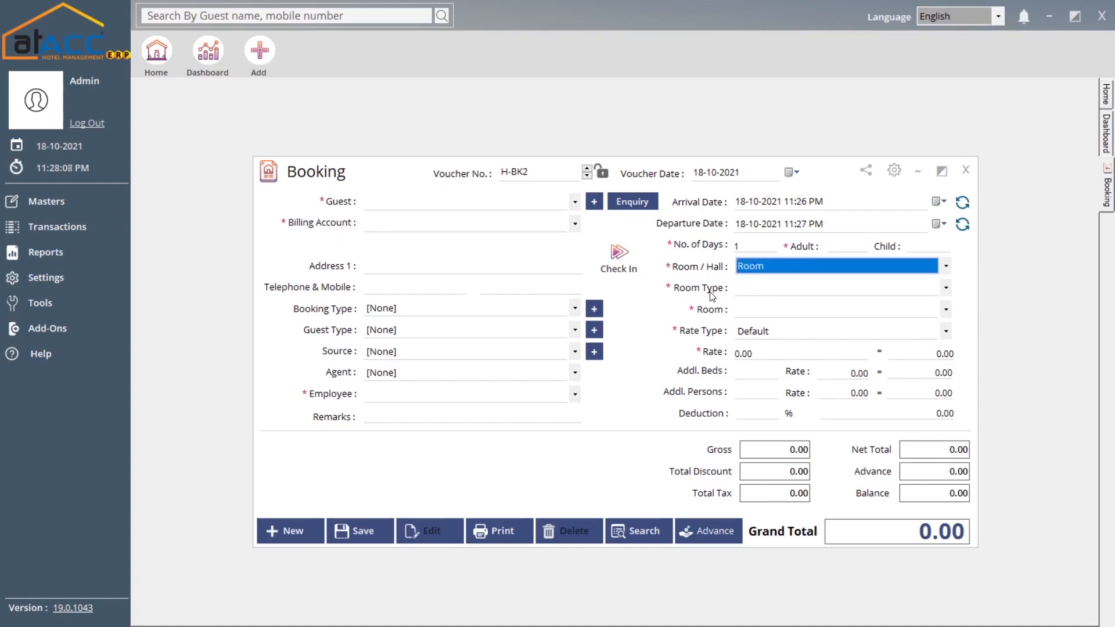
pyautogui.click(751, 312)
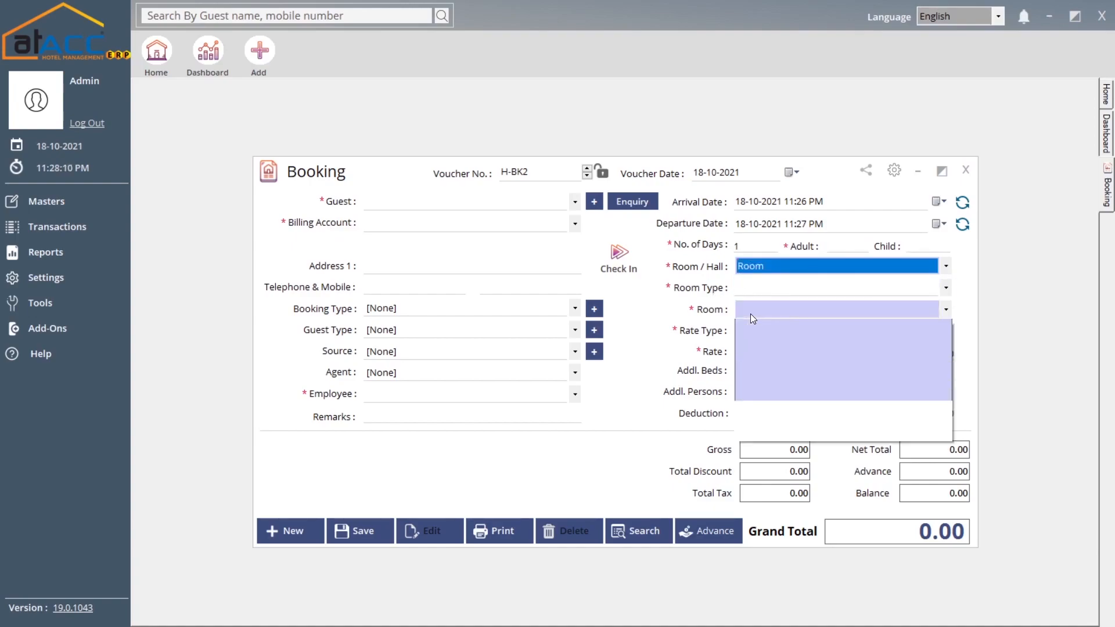
pyautogui.click(751, 287)
pyautogui.click(754, 301)
pyautogui.click(758, 307)
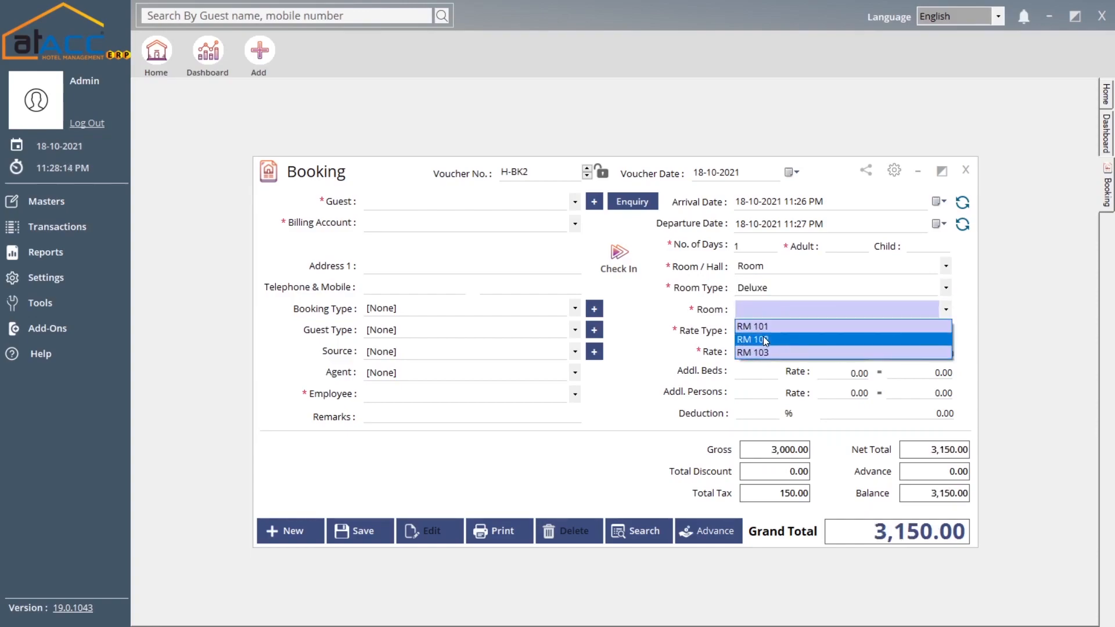
pyautogui.click(715, 300)
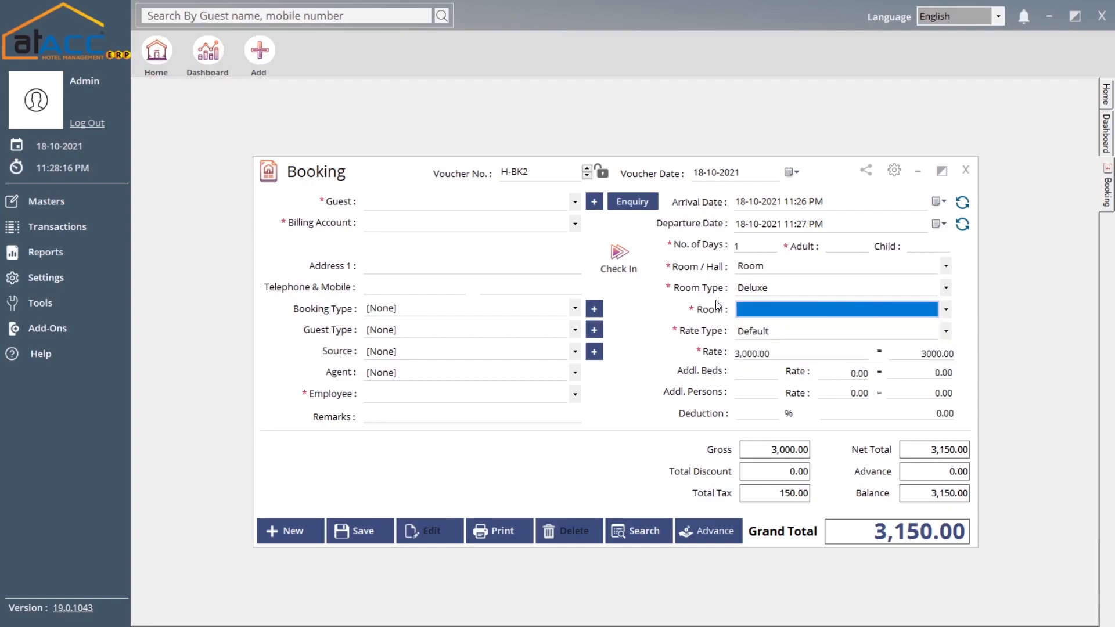
# - Keep the Default rate type with a room rate of 3,000.00
pyautogui.click(773, 335)
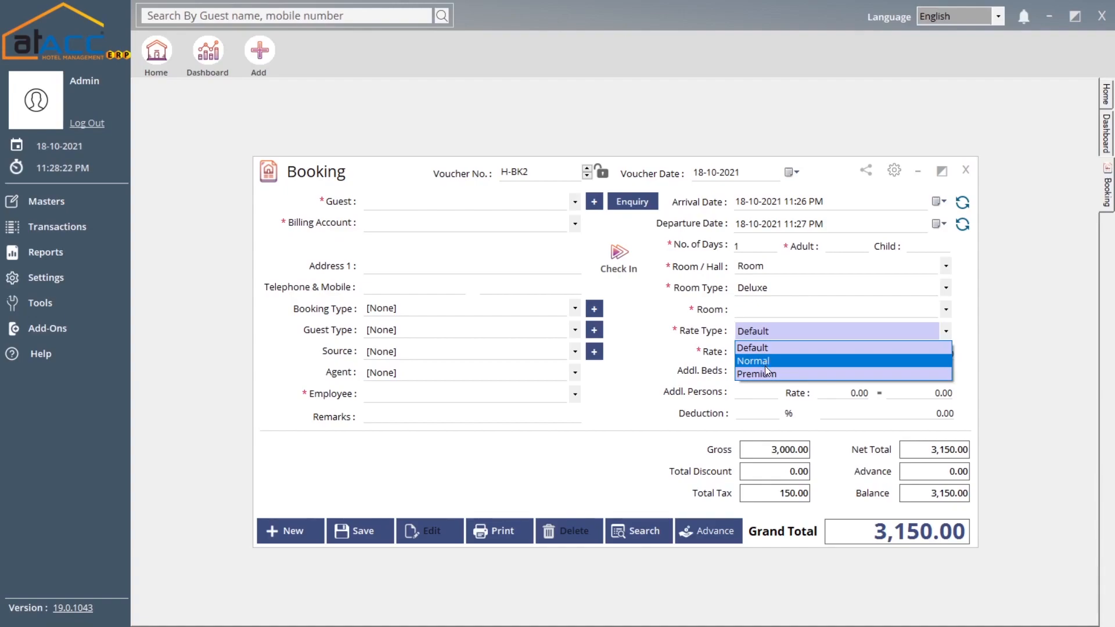
pyautogui.click(704, 333)
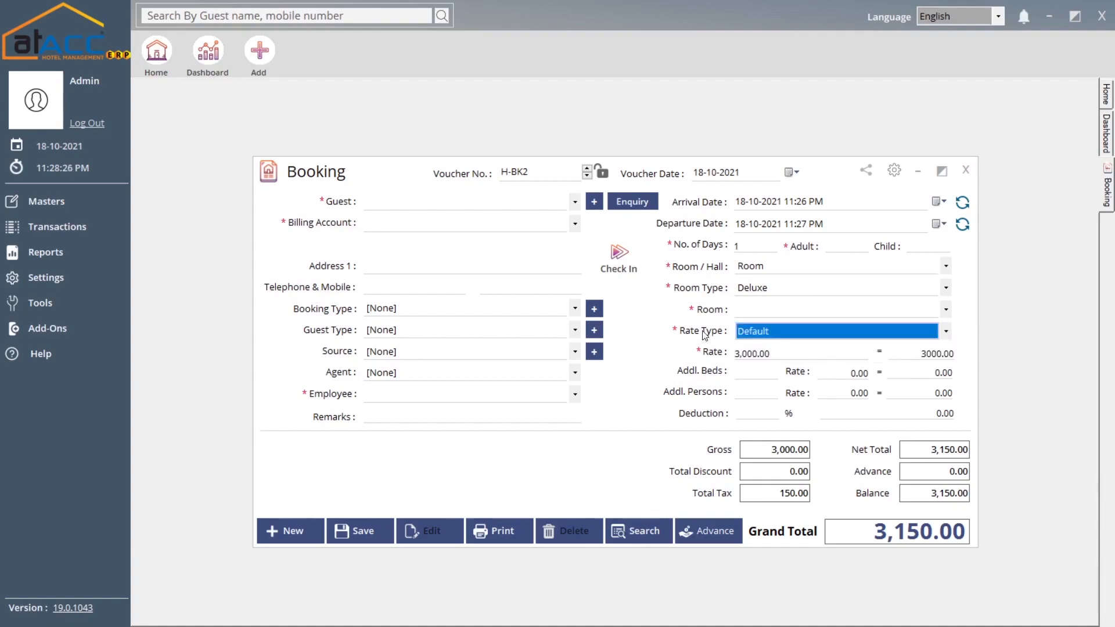
pyautogui.click(762, 337)
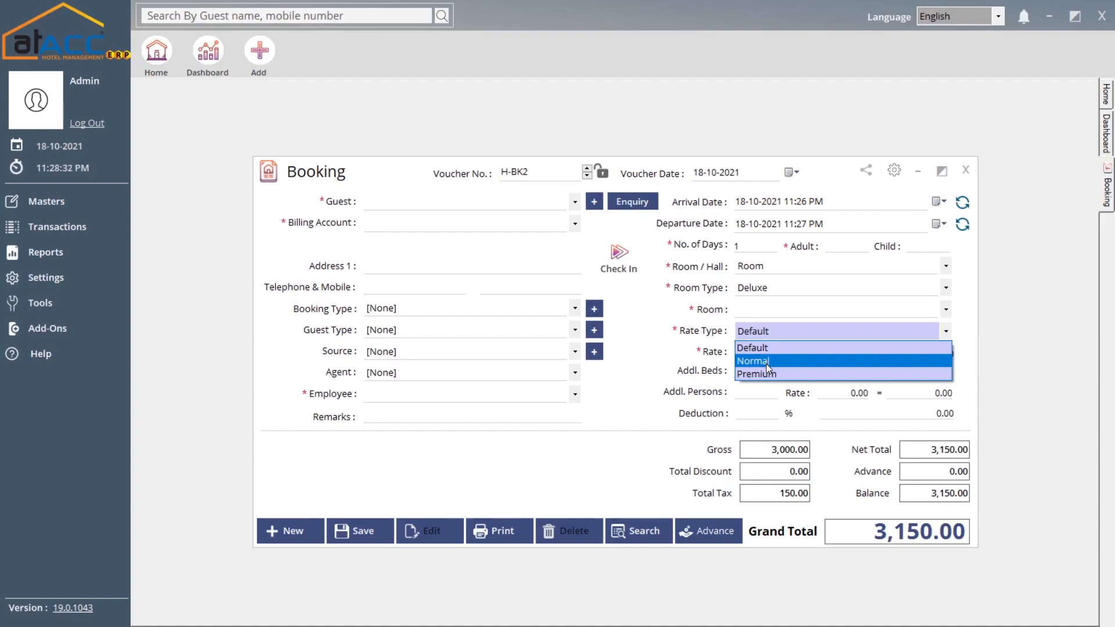
pyautogui.click(748, 350)
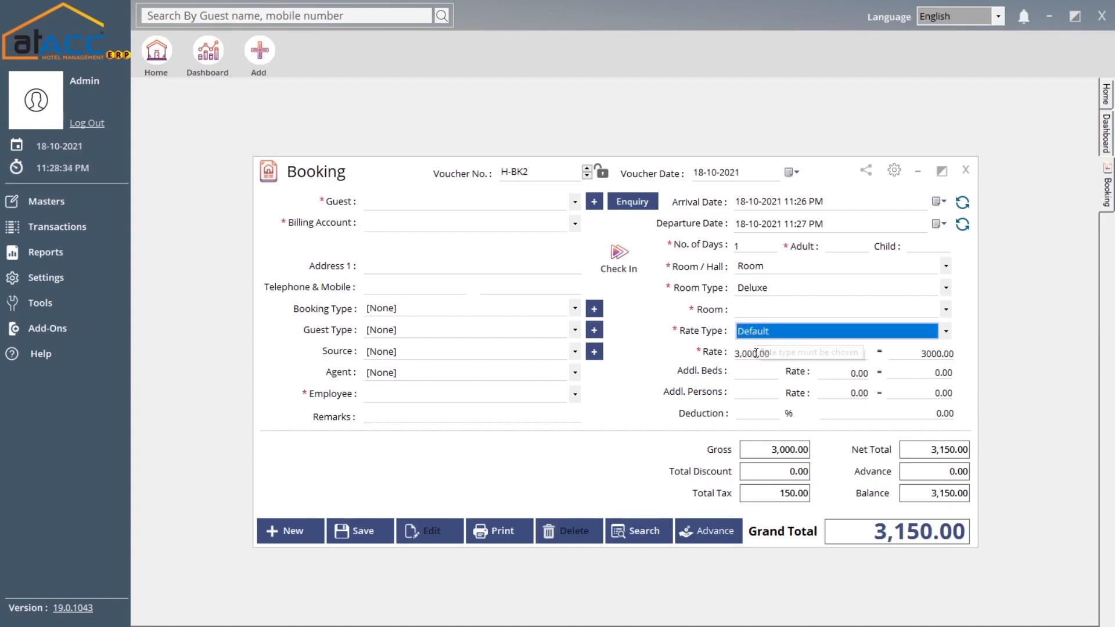
pyautogui.click(778, 354)
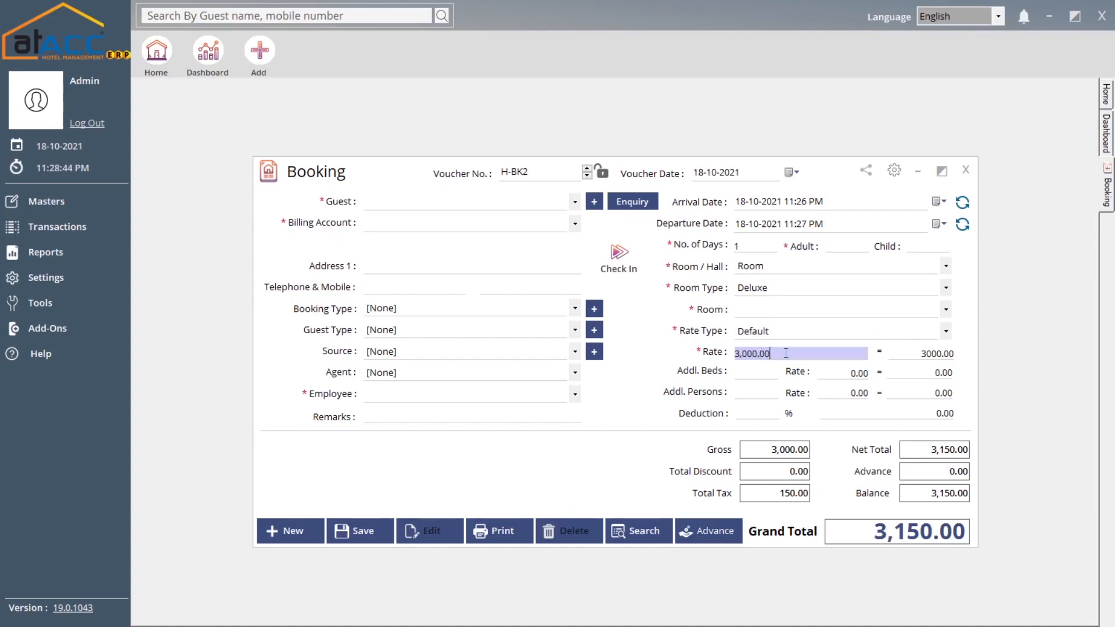
pyautogui.doubleClick(780, 354)
# - Leave the additional bed and person fields as they are, giving Grand Total 3,150.00
pyautogui.click(766, 373)
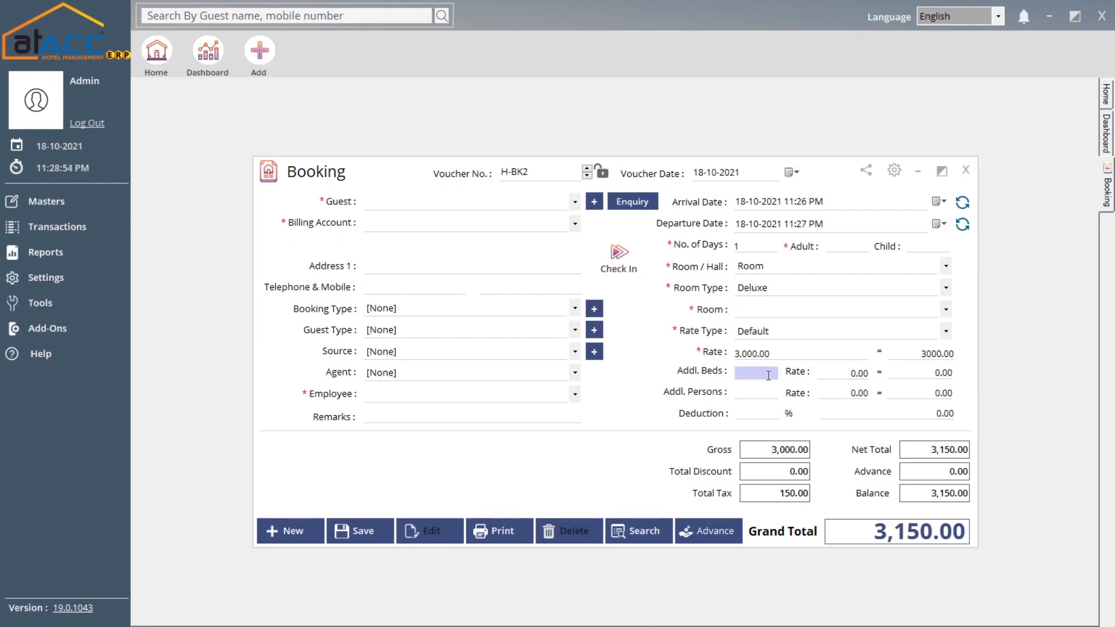
pyautogui.click(757, 391)
pyautogui.click(765, 374)
pyautogui.click(759, 390)
pyautogui.click(830, 374)
pyautogui.click(834, 395)
pyautogui.click(765, 415)
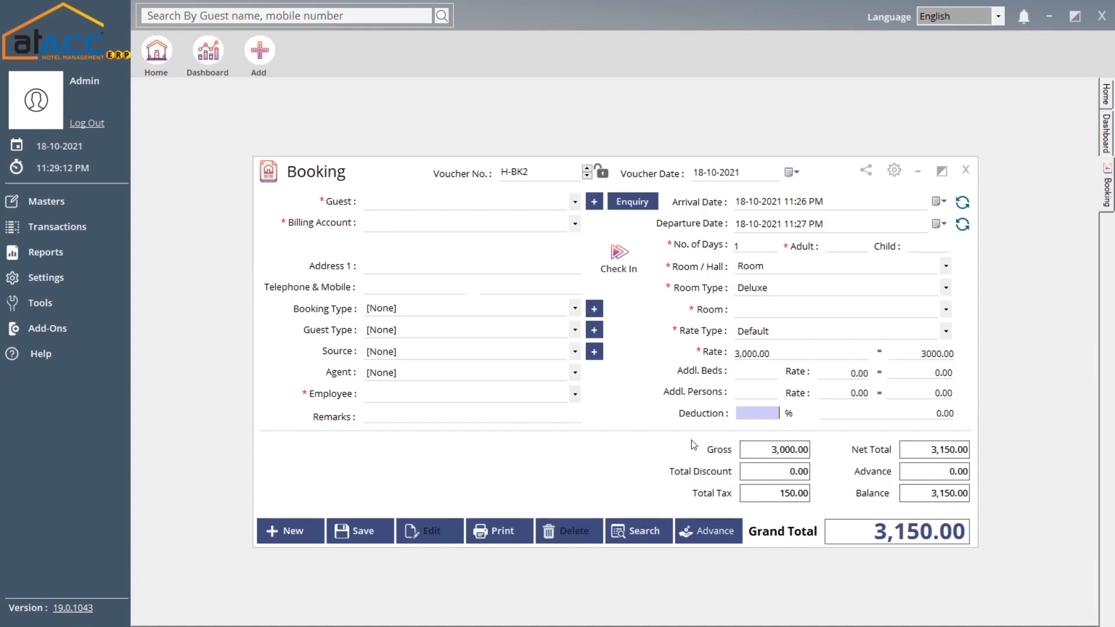
# - Open the booking's advance Payments entry (balance 3,150.00) and pick Cash Account
pyautogui.click(704, 533)
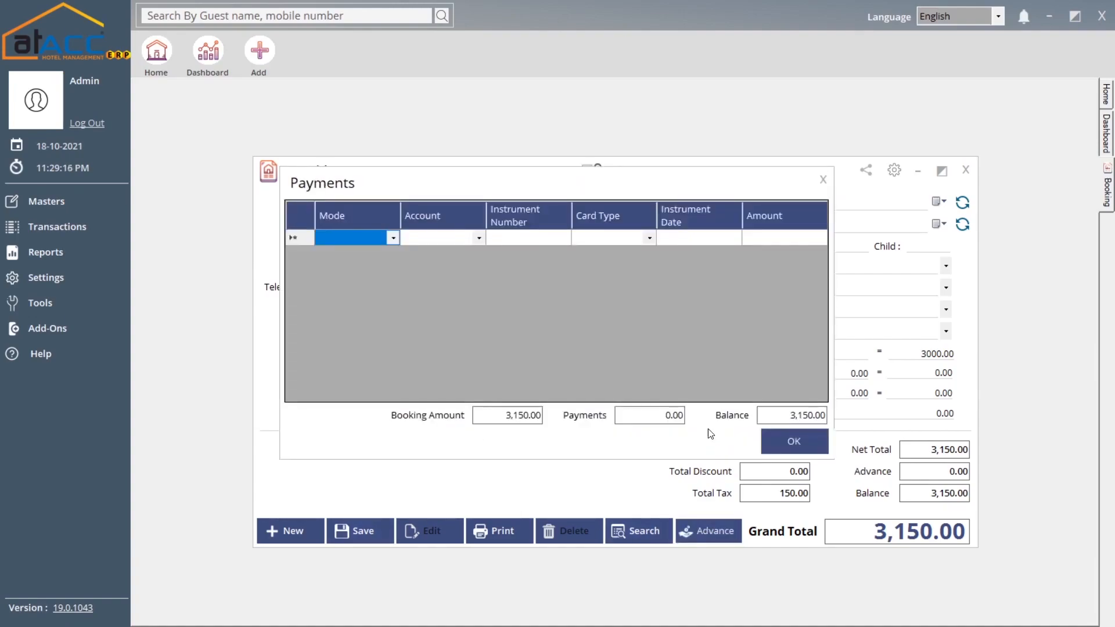
pyautogui.click(388, 240)
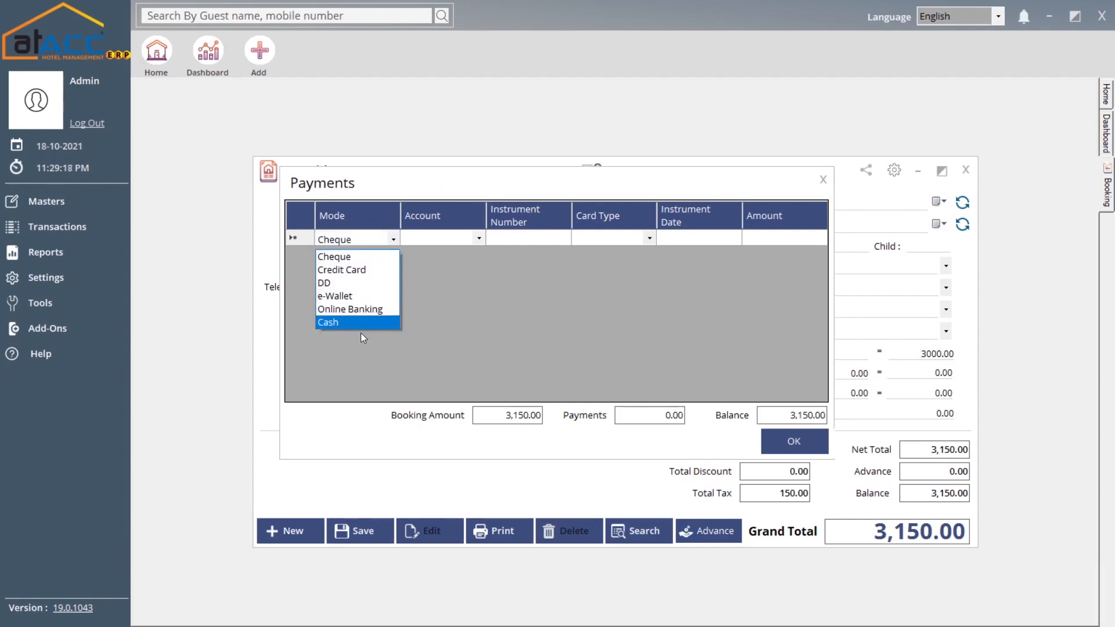
pyautogui.click(480, 239)
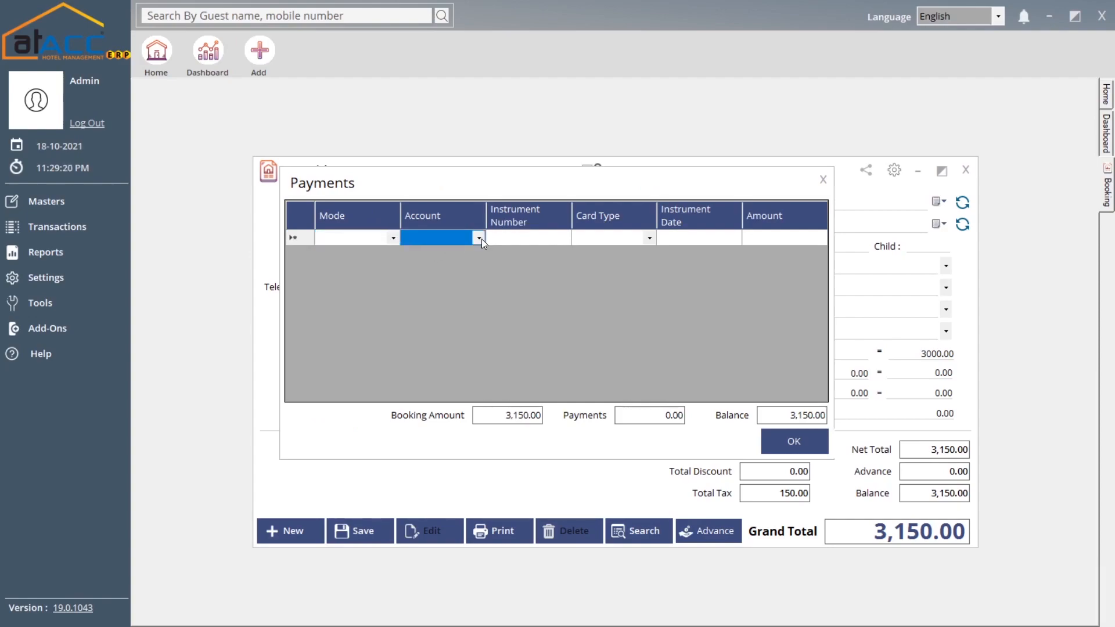
pyautogui.click(482, 239)
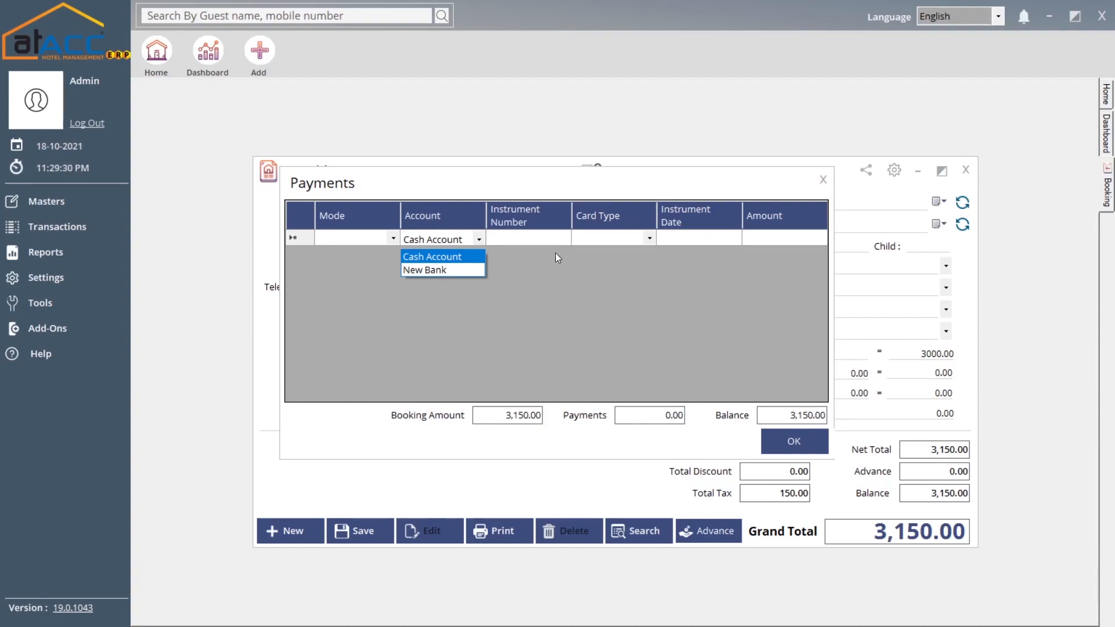
pyautogui.click(542, 242)
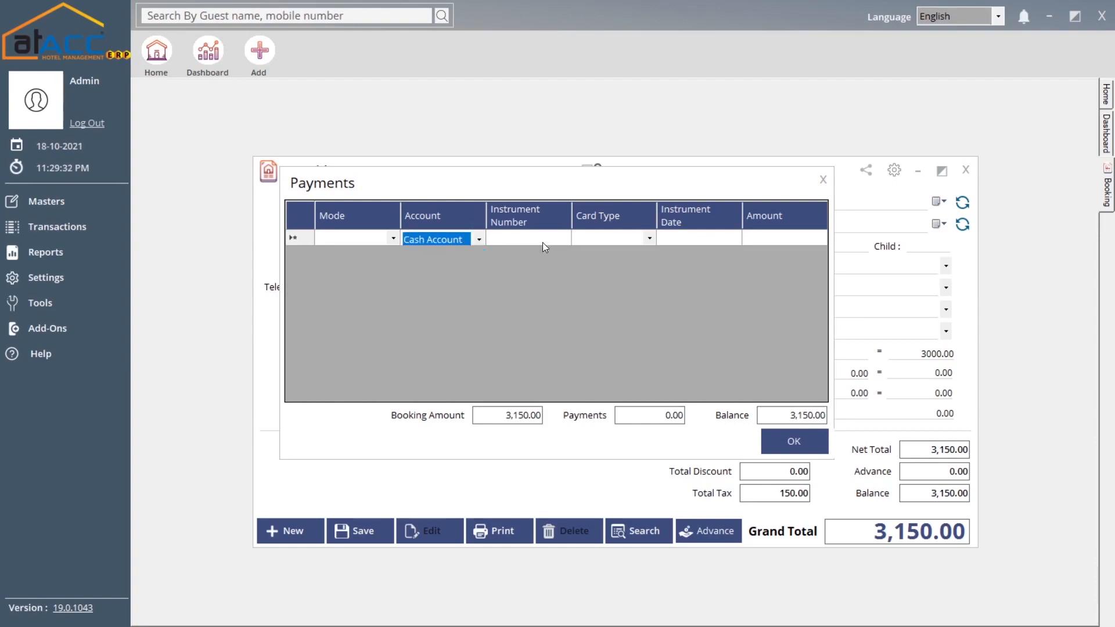
# - Move past instrument number, card type and instrument date to the payment row's Amount cell
pyautogui.click(542, 242)
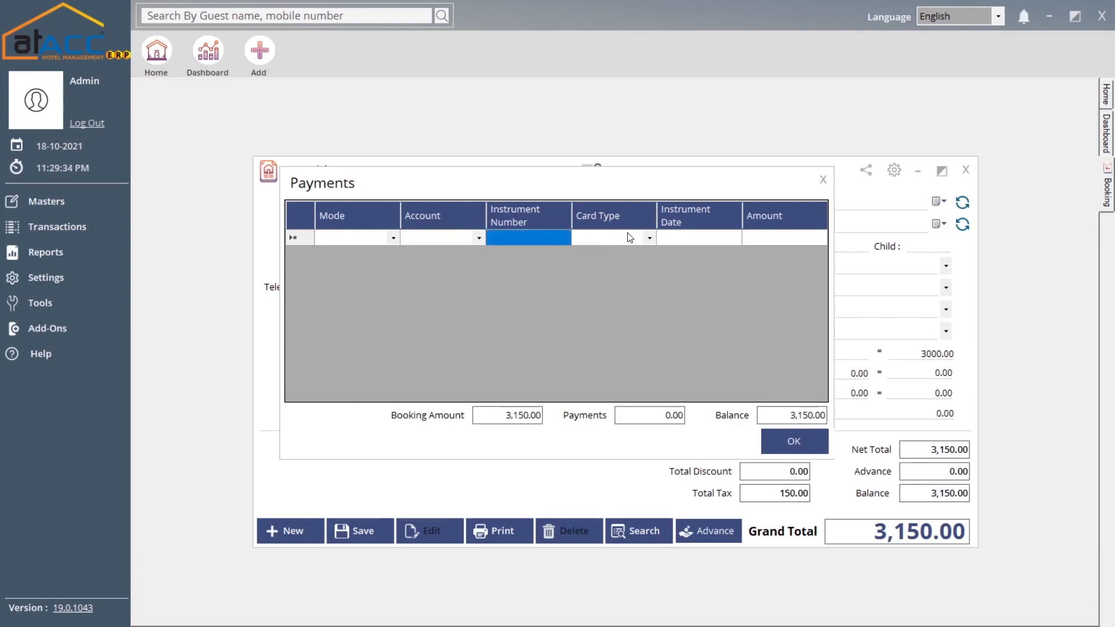
pyautogui.click(642, 238)
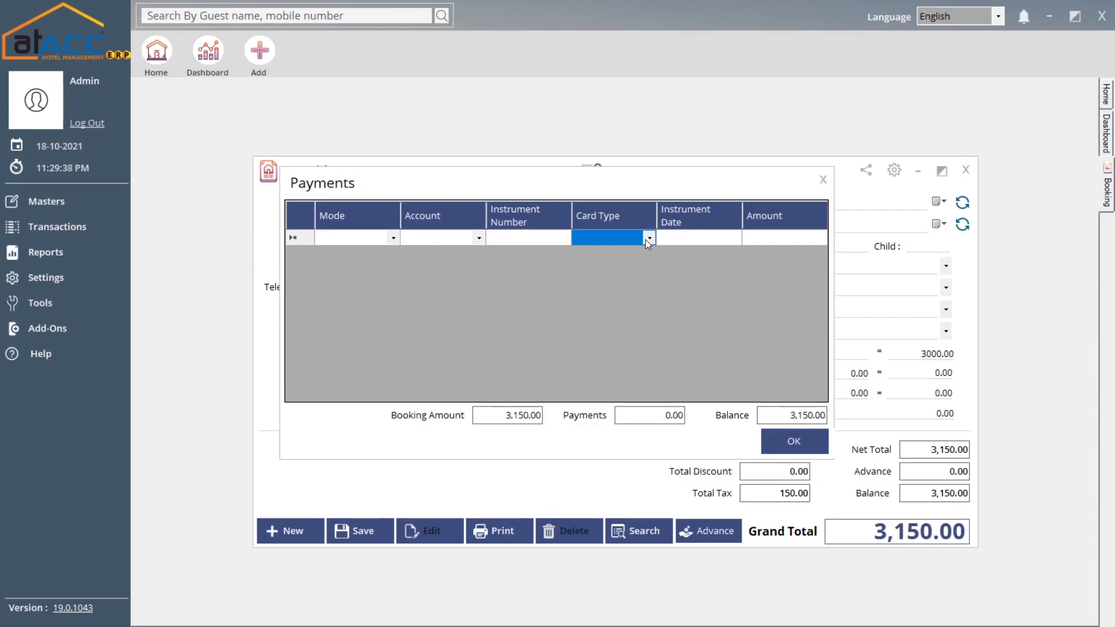
pyautogui.click(676, 239)
pyautogui.click(691, 239)
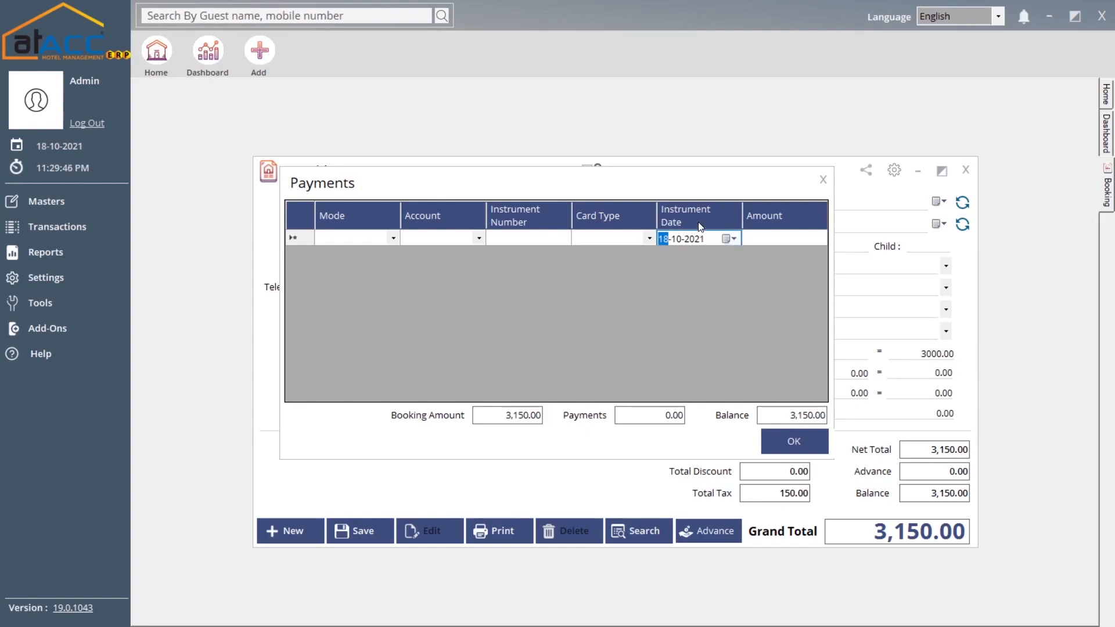
pyautogui.click(765, 242)
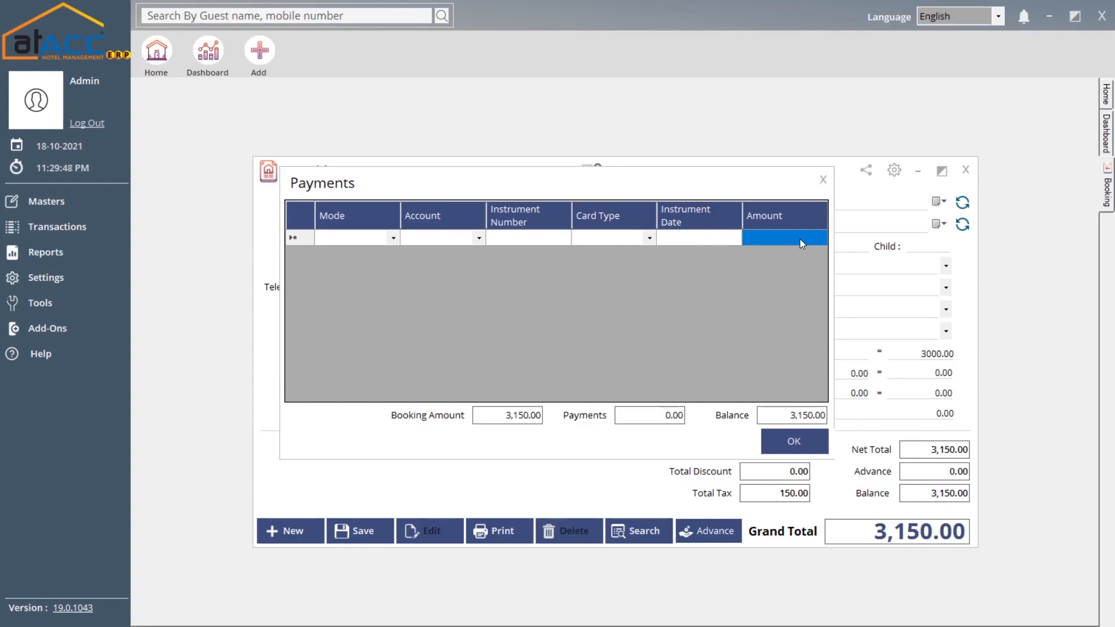
# - Close the payments entry, then reopen the booking's advance payments and close them again
pyautogui.click(823, 181)
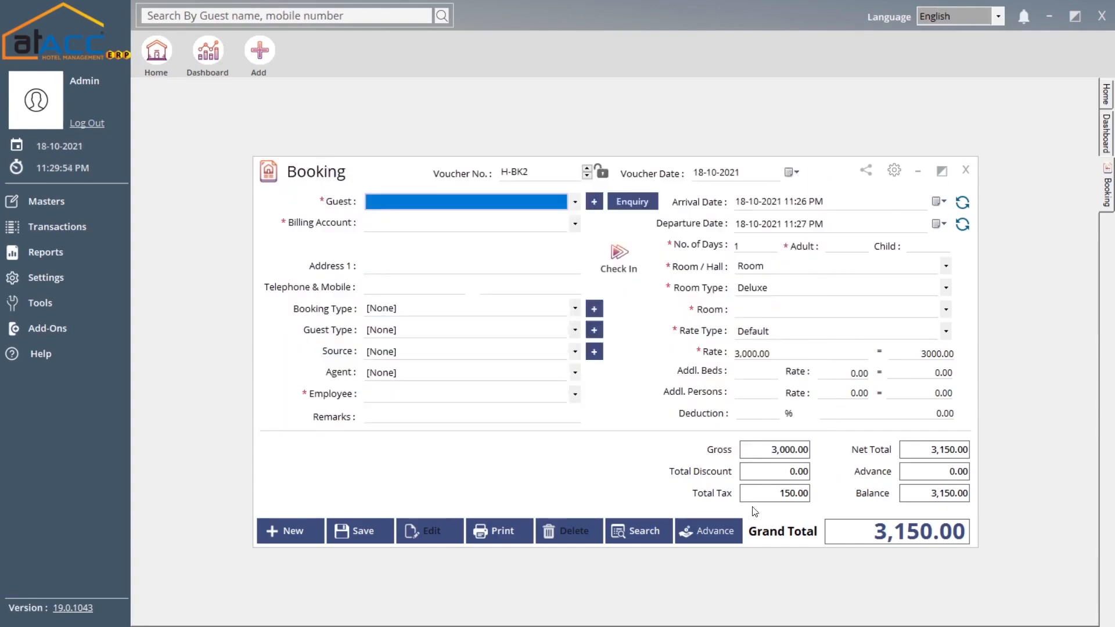
pyautogui.click(697, 532)
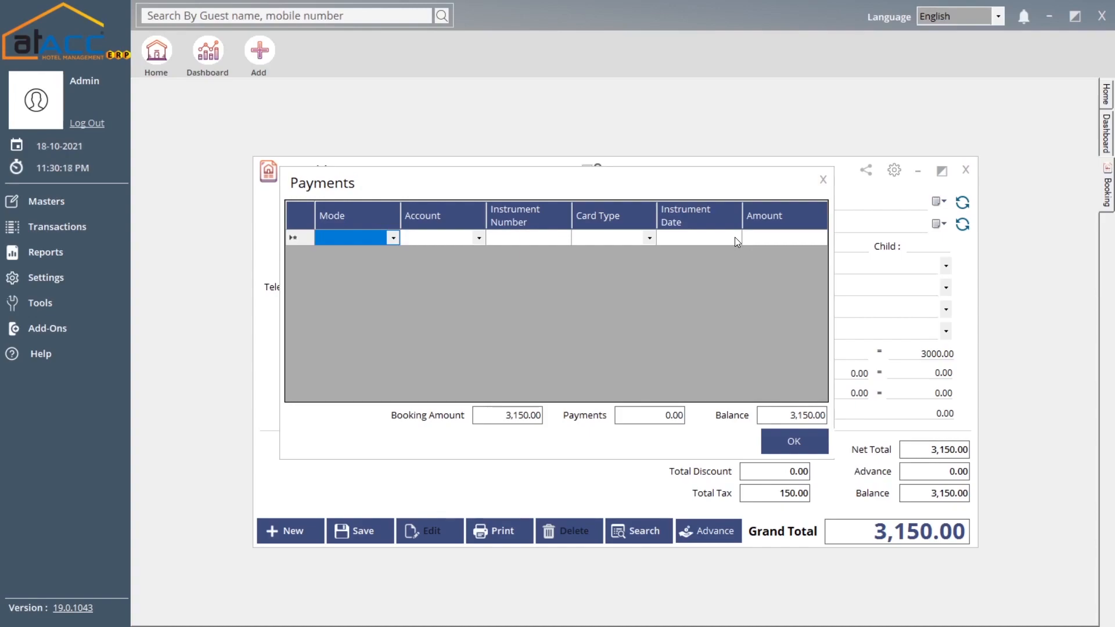
pyautogui.click(822, 180)
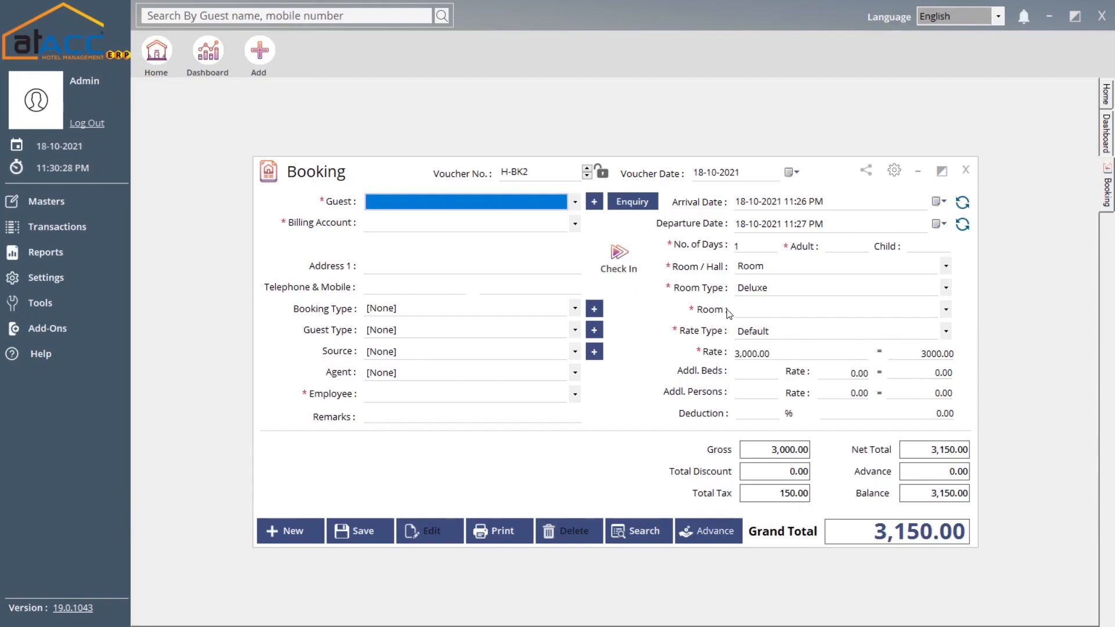
# - Open check-in H-CI2 from booking H-BK2, then close it and the booking form unsaved
pyautogui.click(622, 256)
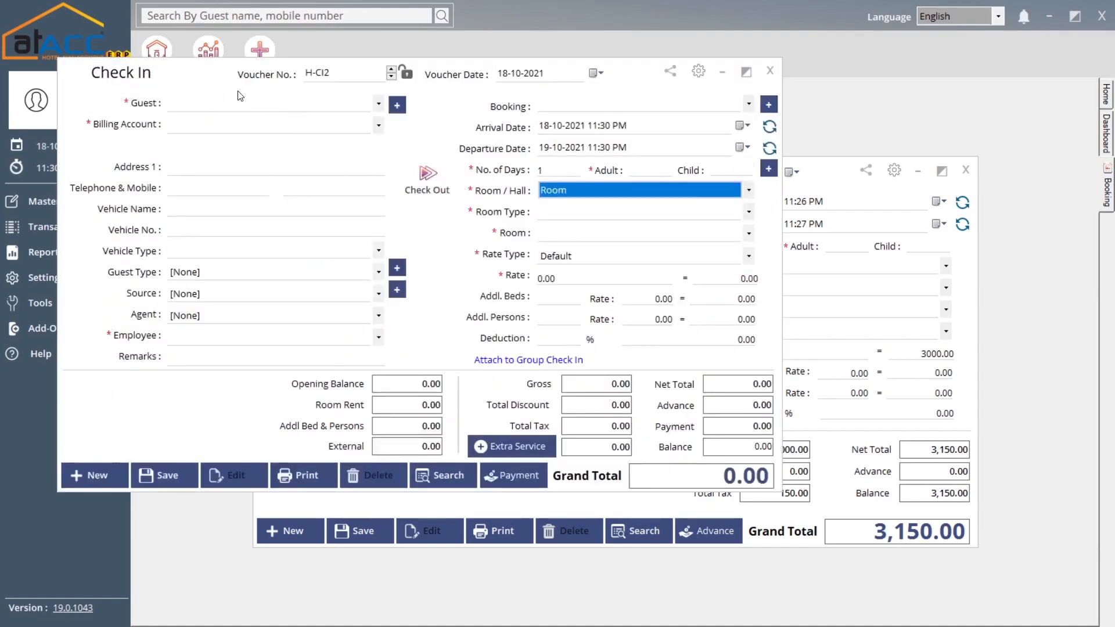
pyautogui.moveTo(215, 83); pyautogui.dragTo(391, 166)
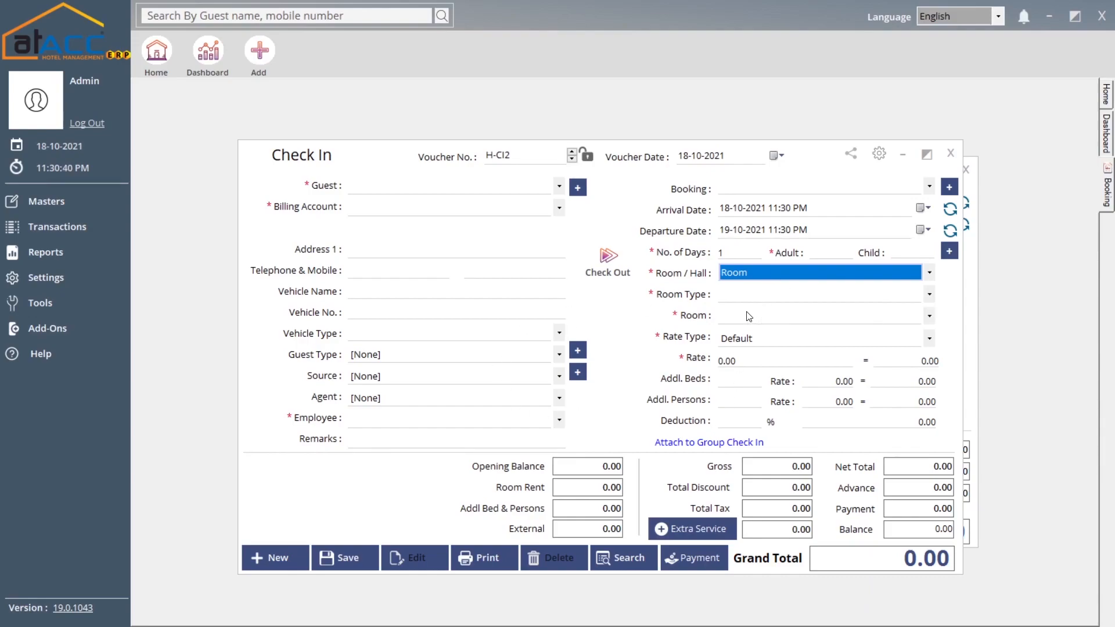
pyautogui.click(952, 155)
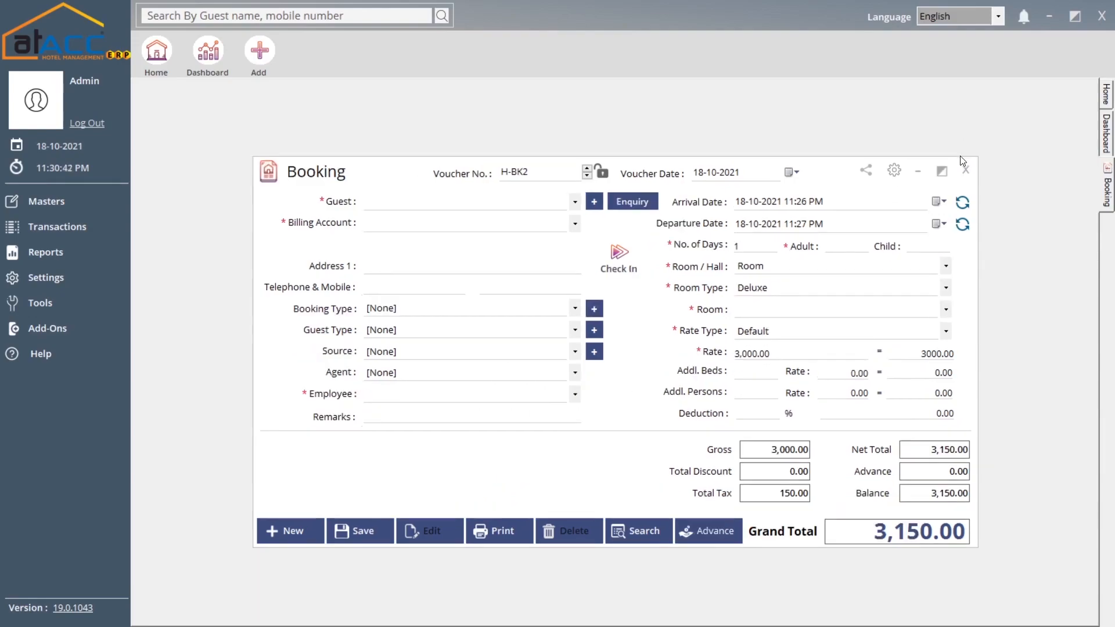
pyautogui.click(95, 235)
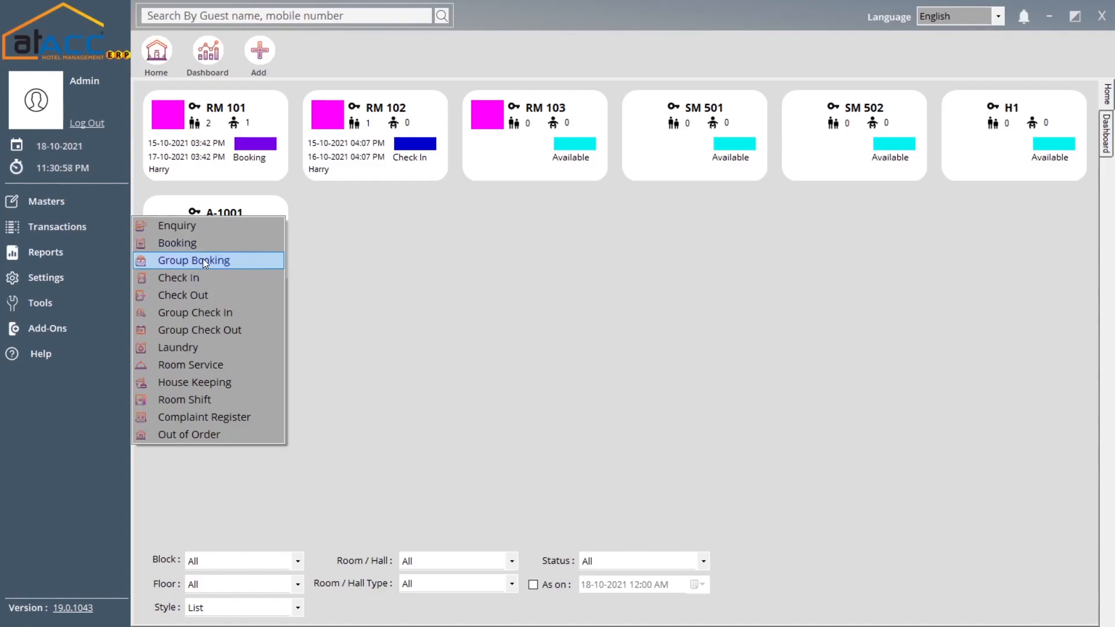
# - Start group booking H-GBK1 and set its Billing Account to the RM 102 guest's account
pyautogui.click(236, 261)
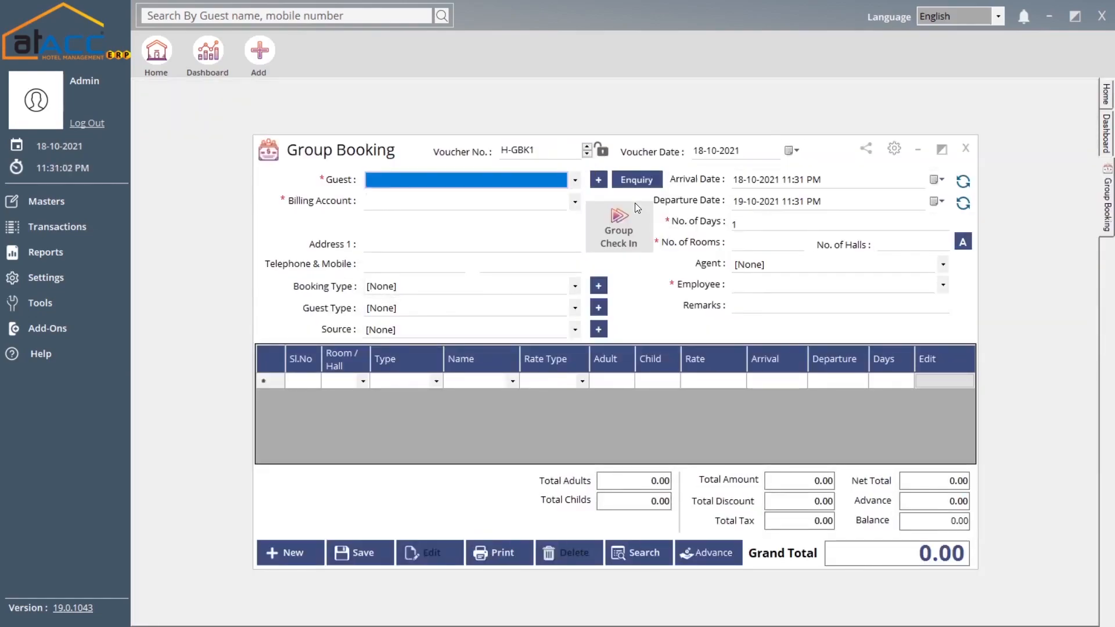
pyautogui.click(545, 183)
pyautogui.click(545, 182)
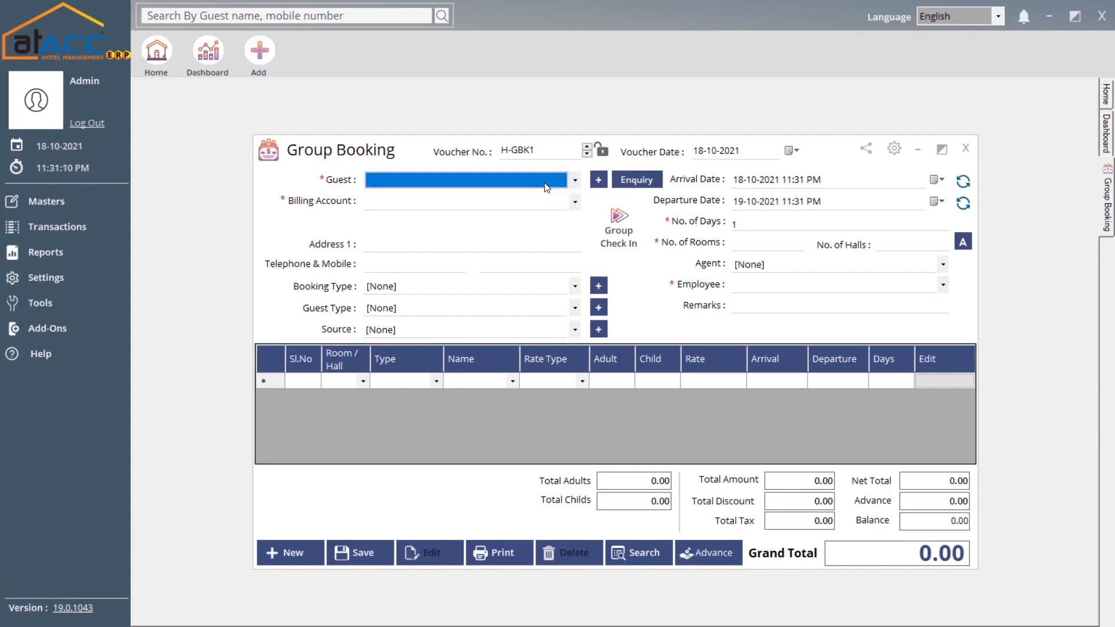
pyautogui.click(511, 207)
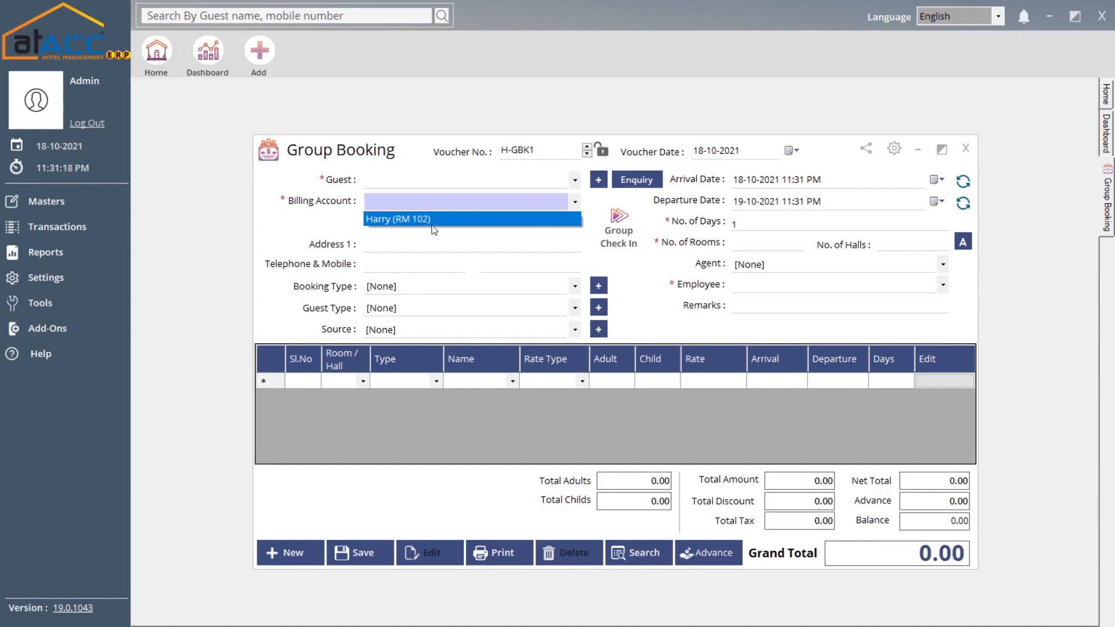
pyautogui.click(409, 219)
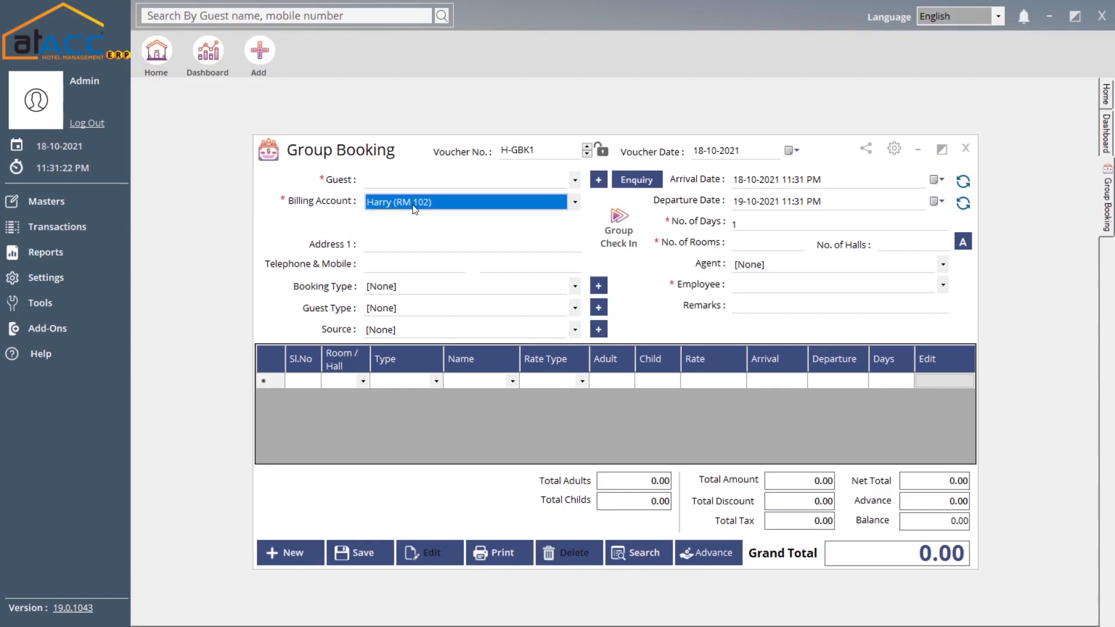
# - Visit Address 1 and the first room's Name cell, then close the group booking unsaved
pyautogui.click(430, 250)
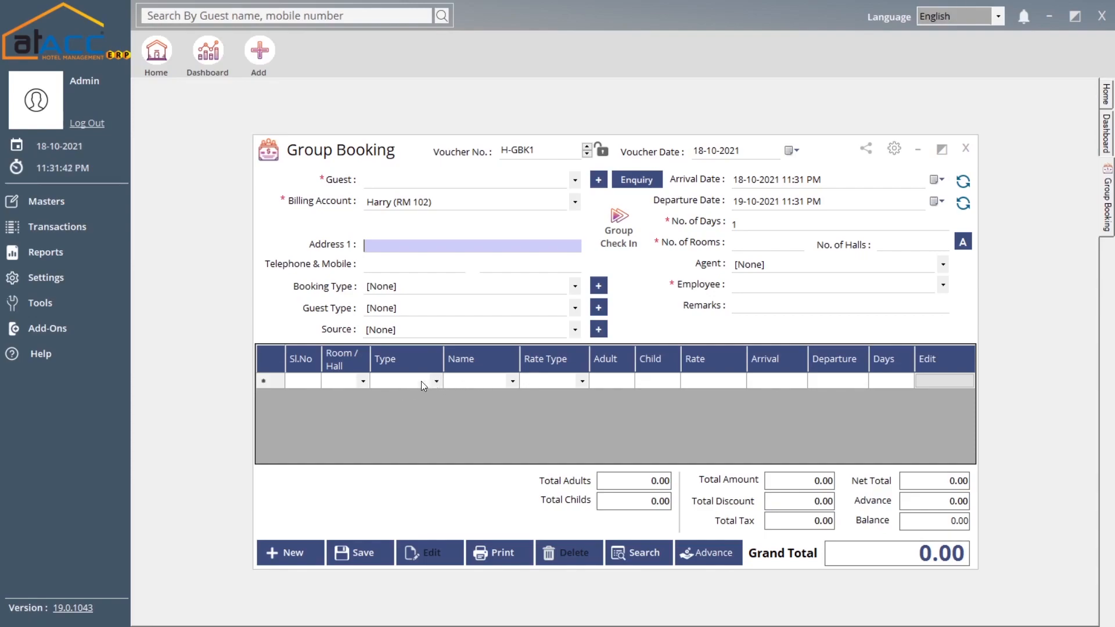
pyautogui.click(516, 381)
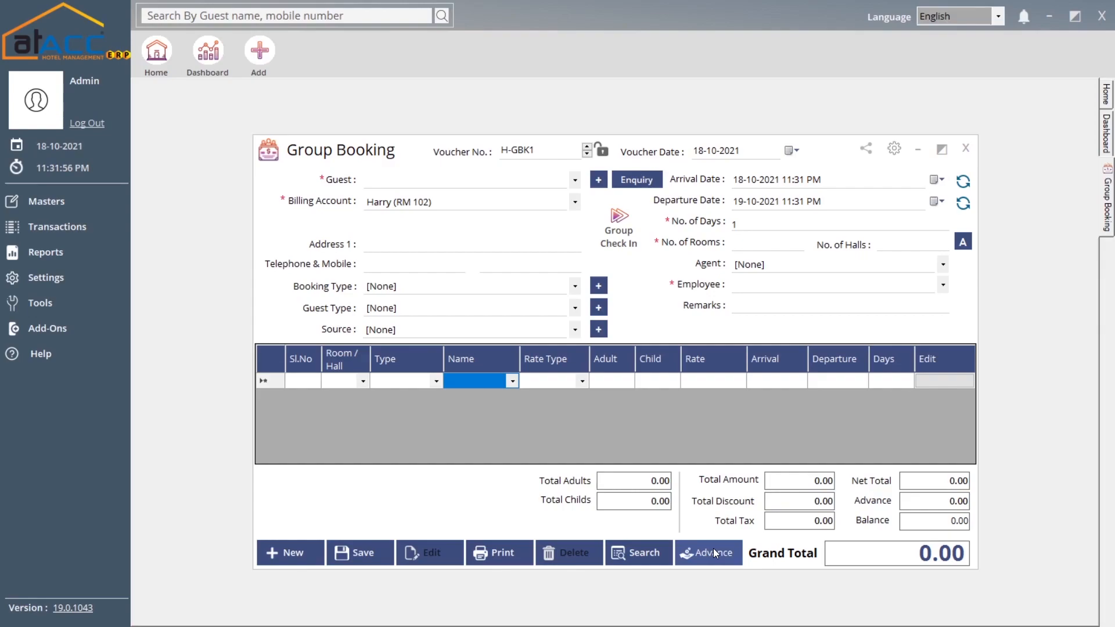
pyautogui.click(963, 151)
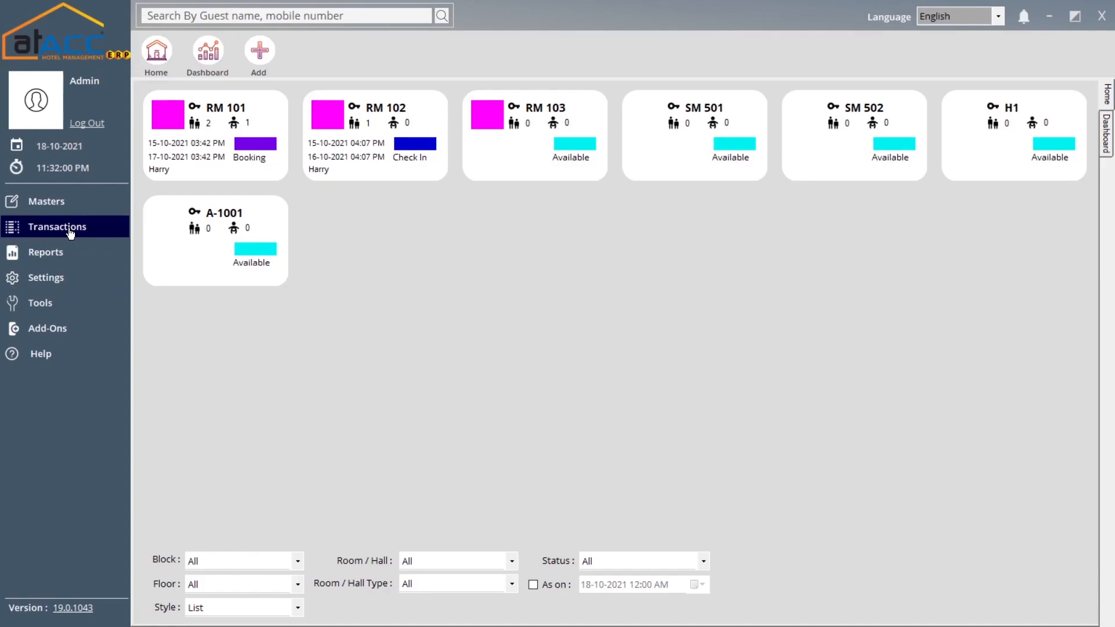
# - Start new check-in H-CI2 and view the group check-ins list without attaching one
pyautogui.click(70, 231)
pyautogui.click(206, 281)
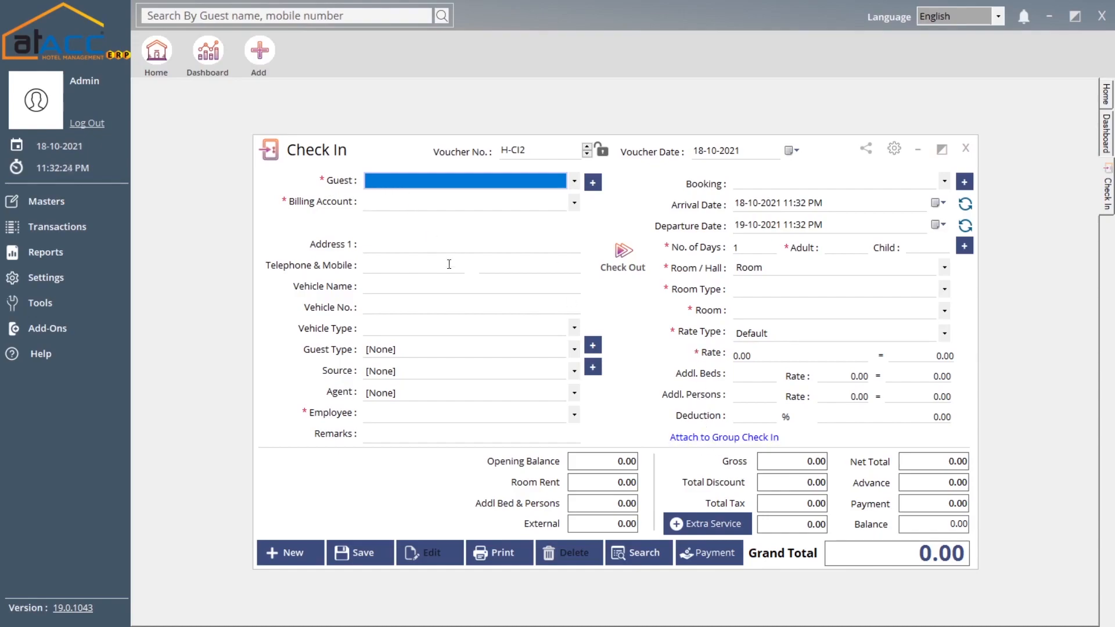
pyautogui.click(744, 441)
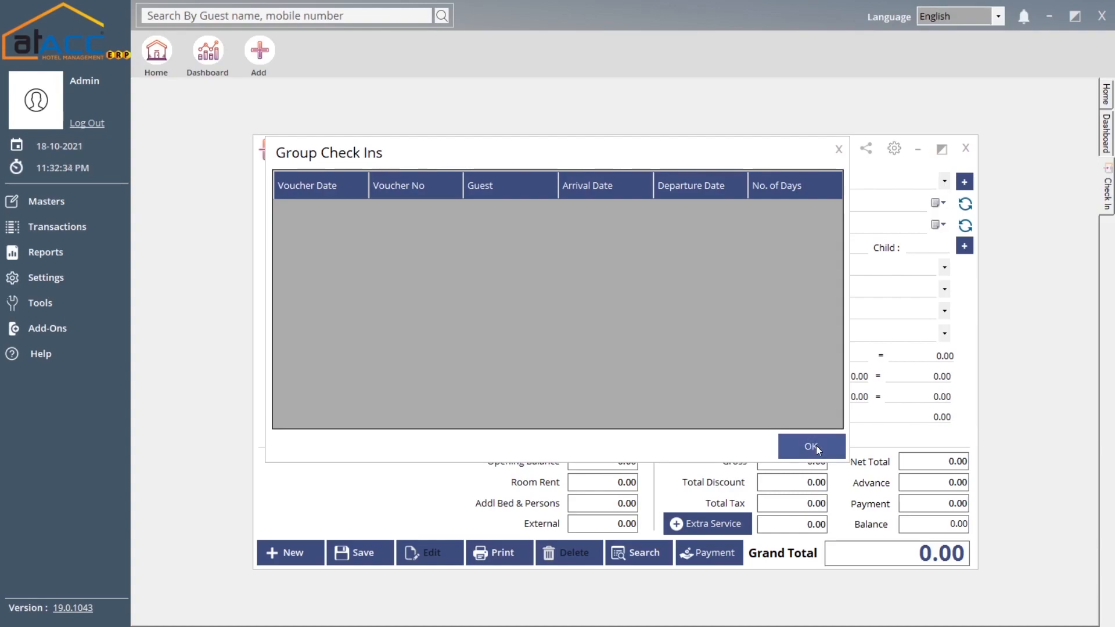
pyautogui.click(840, 149)
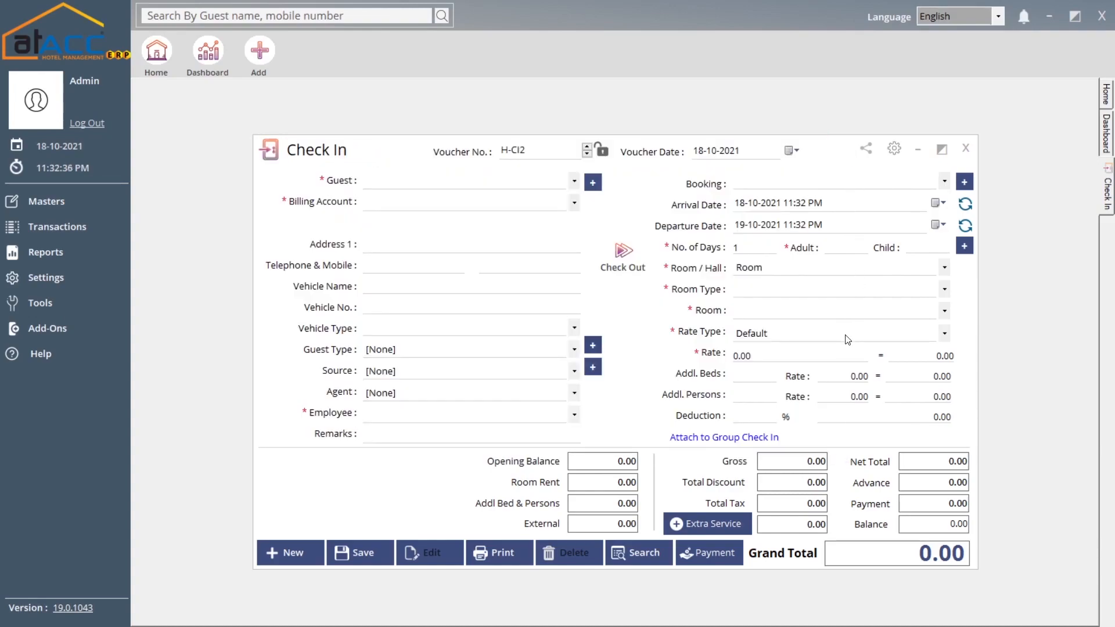
# - Open Extra Service and try the first row's Service lookup, closing it with nothing added
pyautogui.click(716, 522)
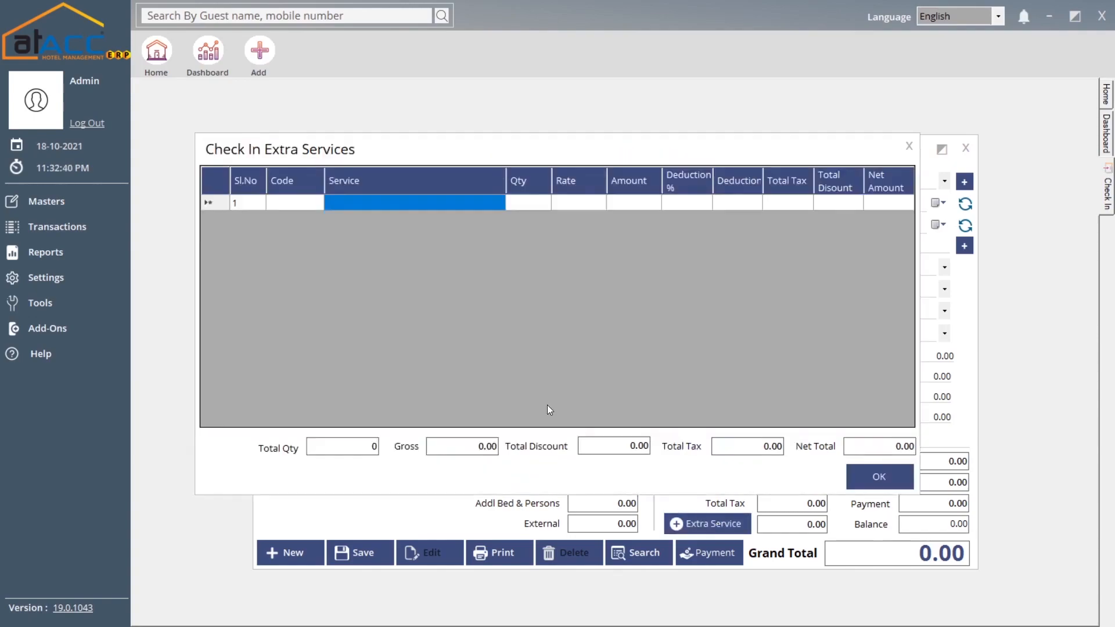
pyautogui.click(378, 204)
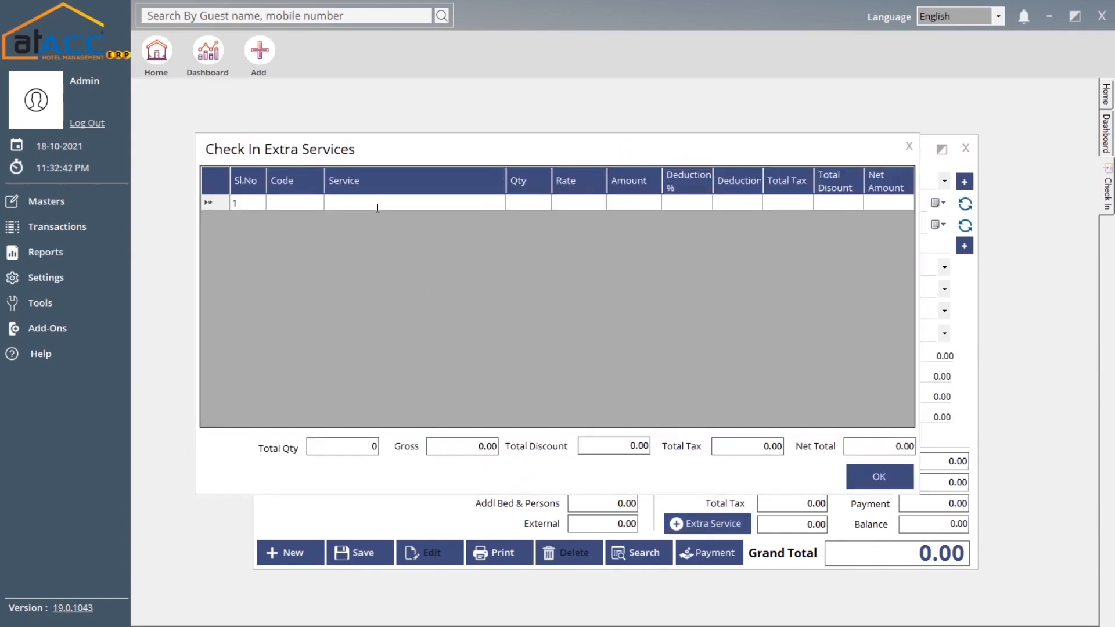
pyautogui.write('p')
pyautogui.press('BackSpace')
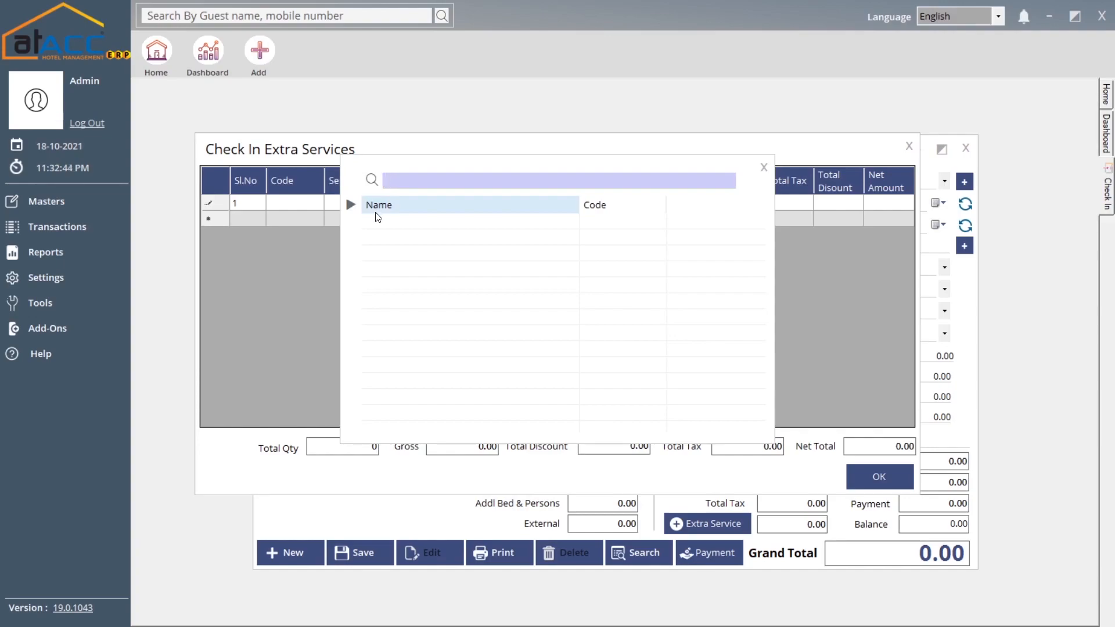
pyautogui.click(764, 167)
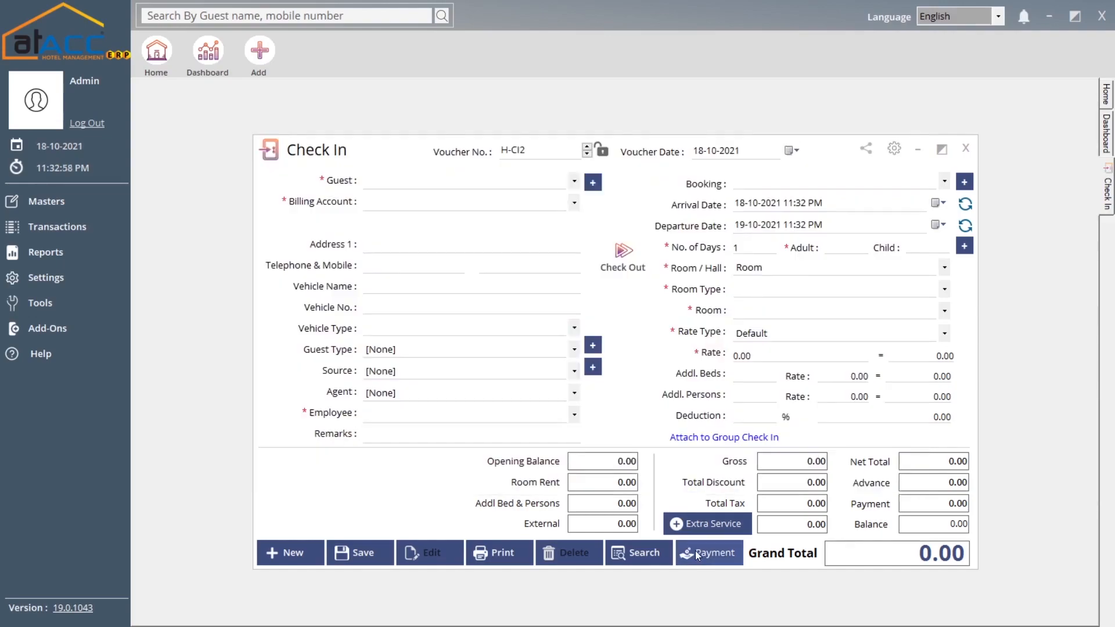
# - Close the check-in and start check-out H-CO1 against check-in H-CI1
pyautogui.click(967, 152)
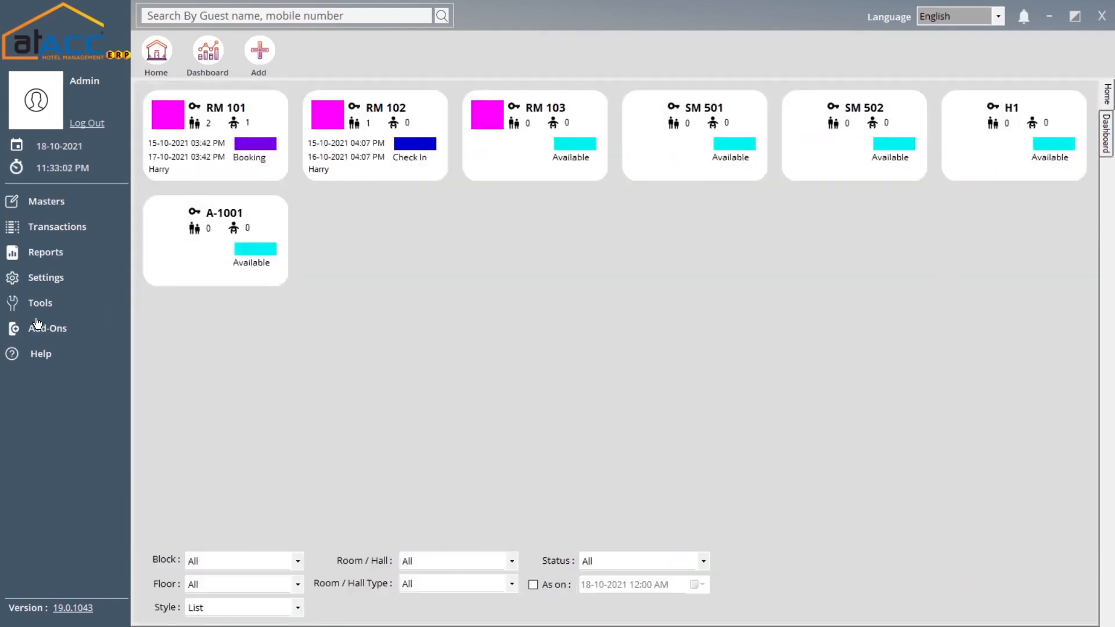
pyautogui.click(63, 228)
pyautogui.click(166, 294)
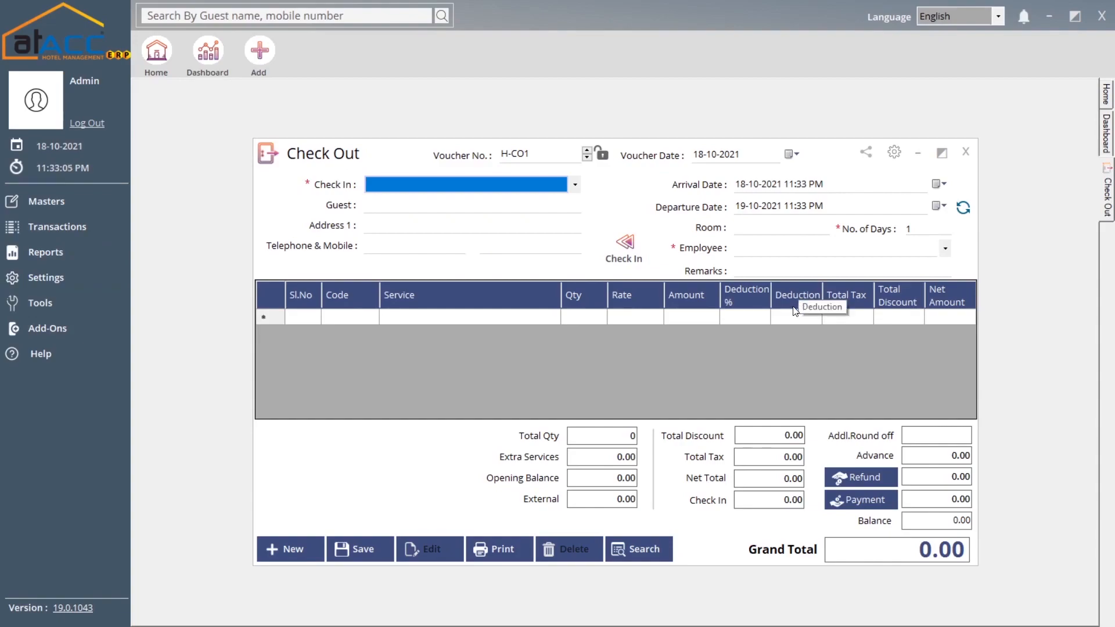
pyautogui.click(396, 187)
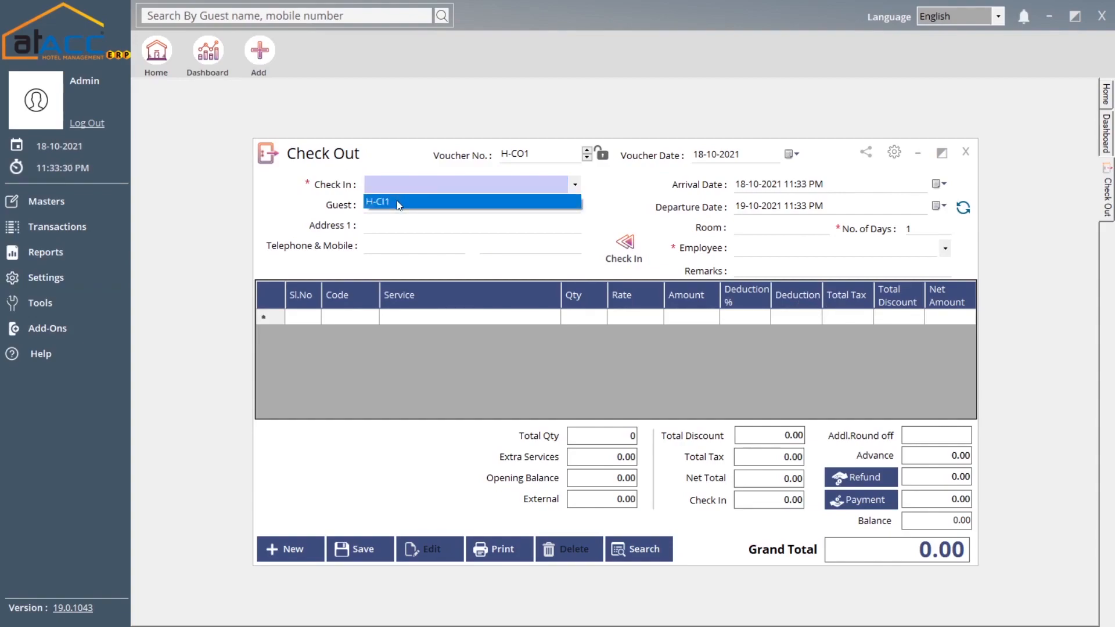
pyautogui.click(398, 202)
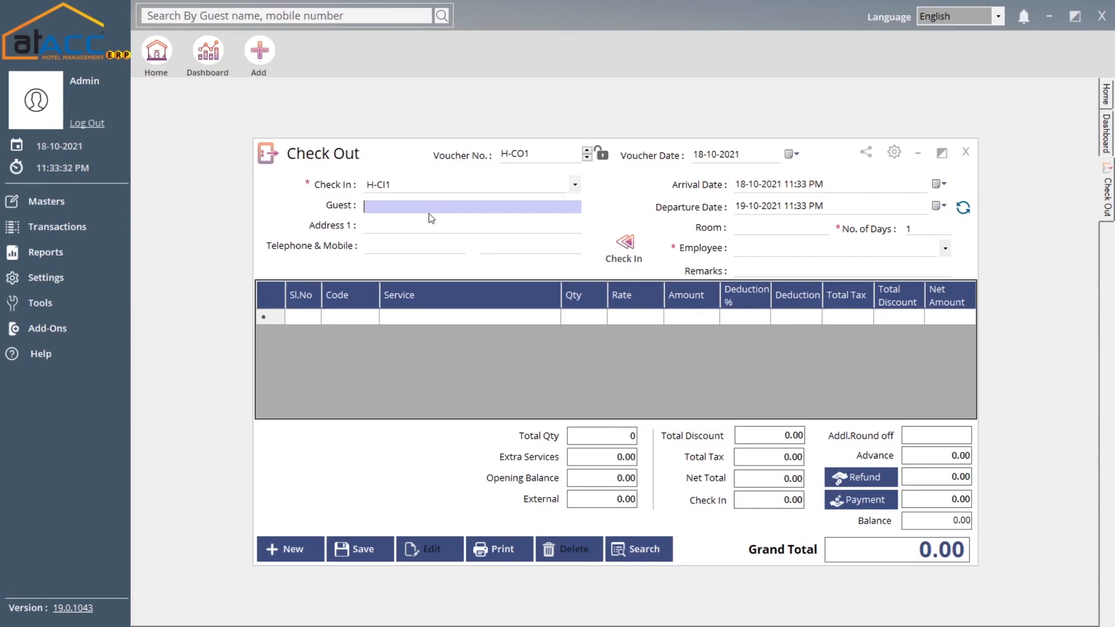
pyautogui.press('Tab')
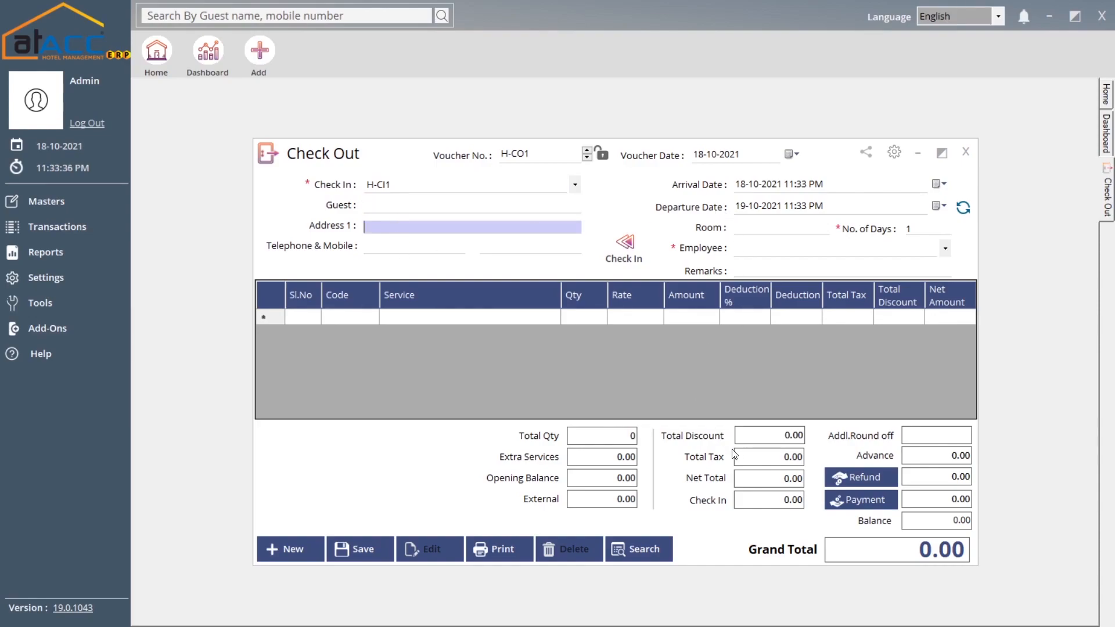
# - View the check-out's Refunds entry, then close it and the Check Out form unsaved
pyautogui.click(862, 477)
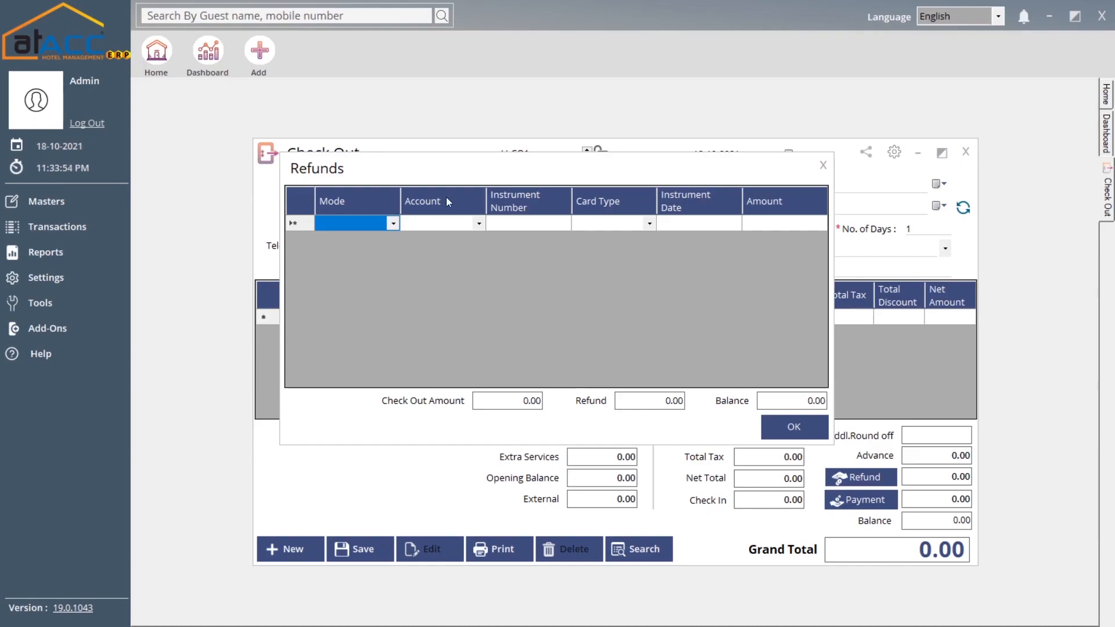
pyautogui.click(823, 165)
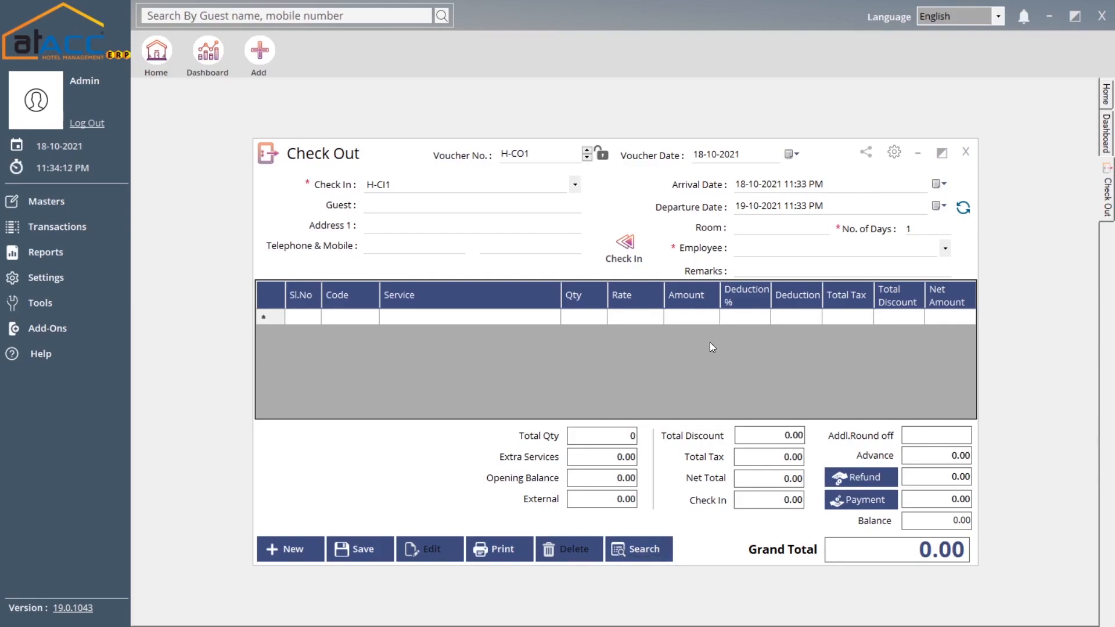
pyautogui.click(971, 157)
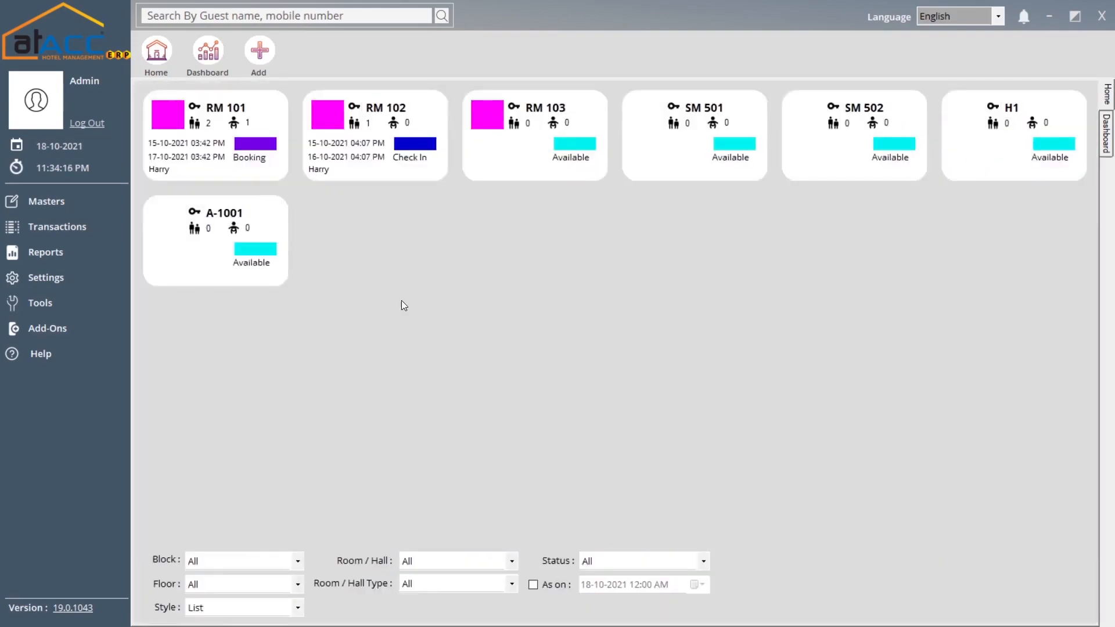
# - Open blank Group Check In H-GCI1, close it unsaved, and reopen the Transactions list
pyautogui.click(101, 226)
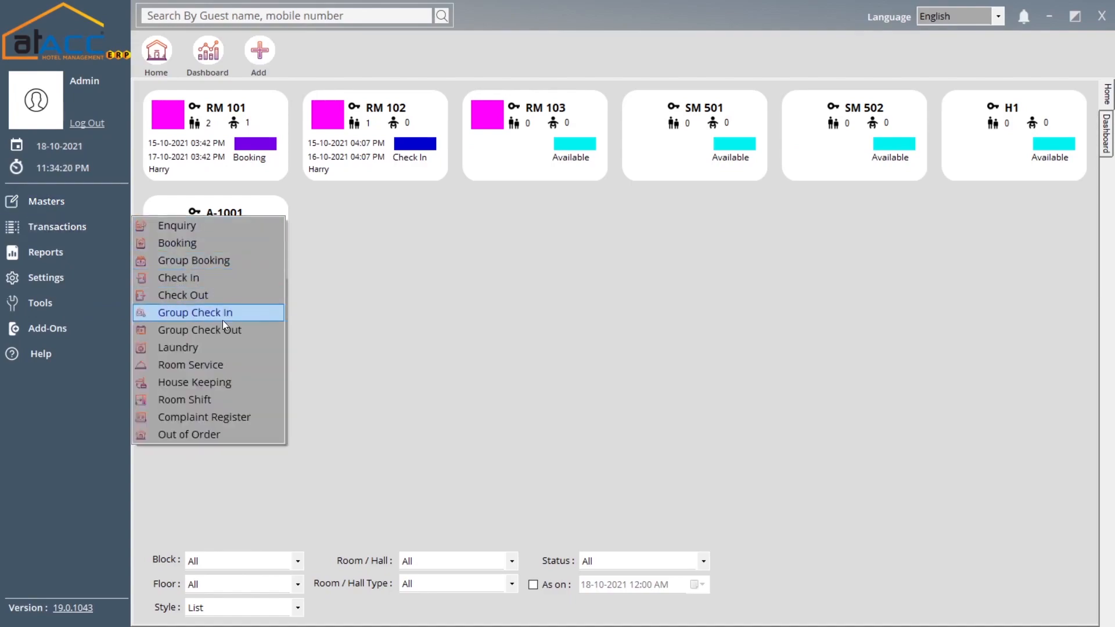
pyautogui.click(245, 312)
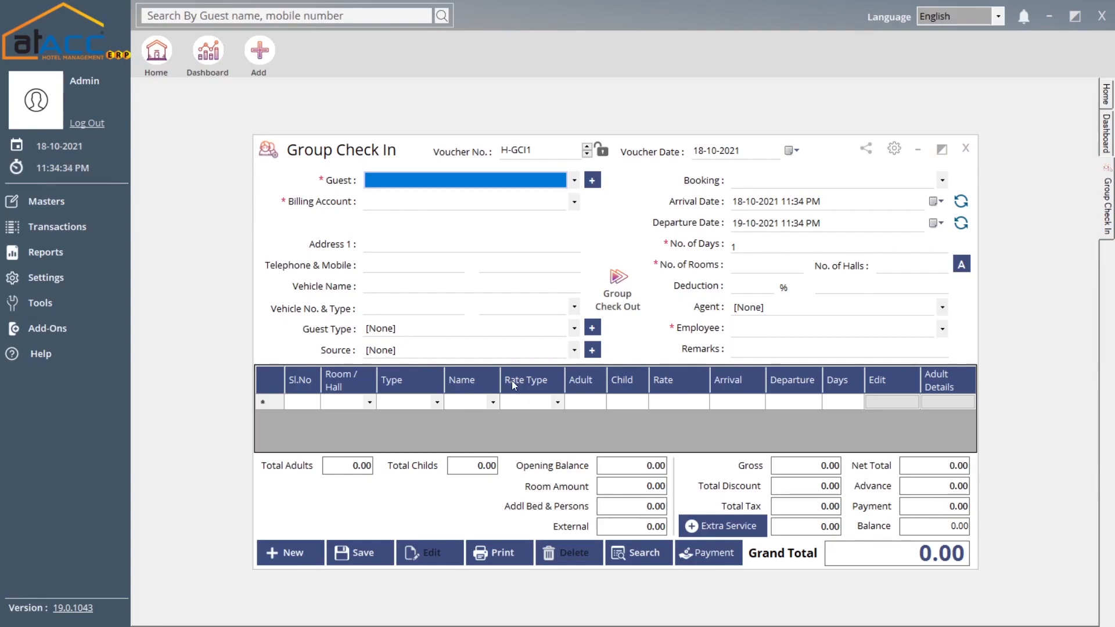
pyautogui.click(965, 148)
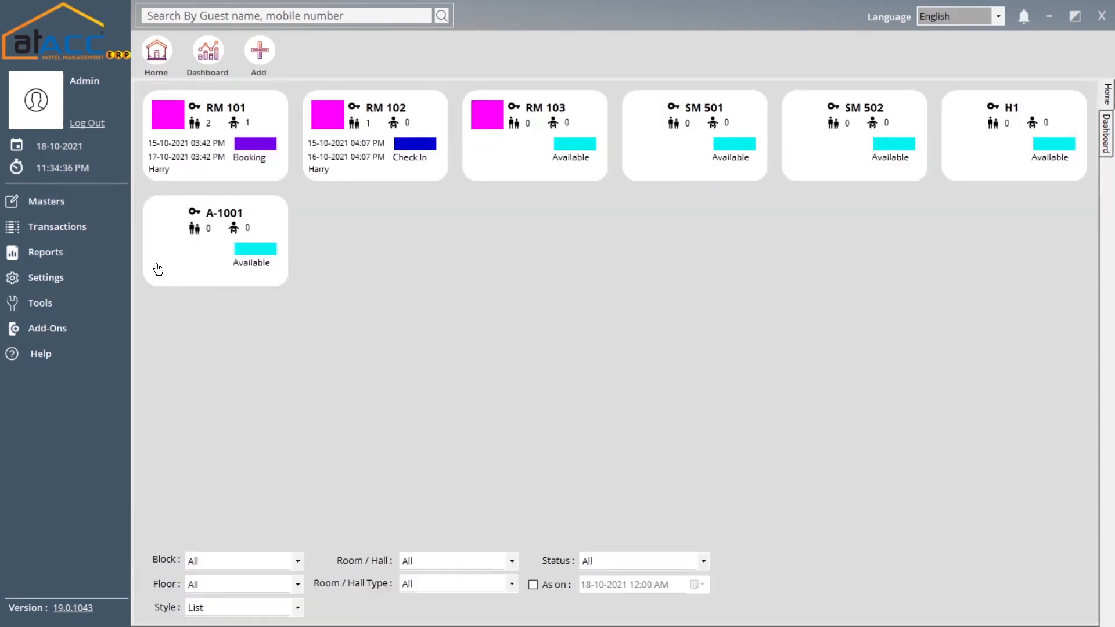
pyautogui.click(94, 230)
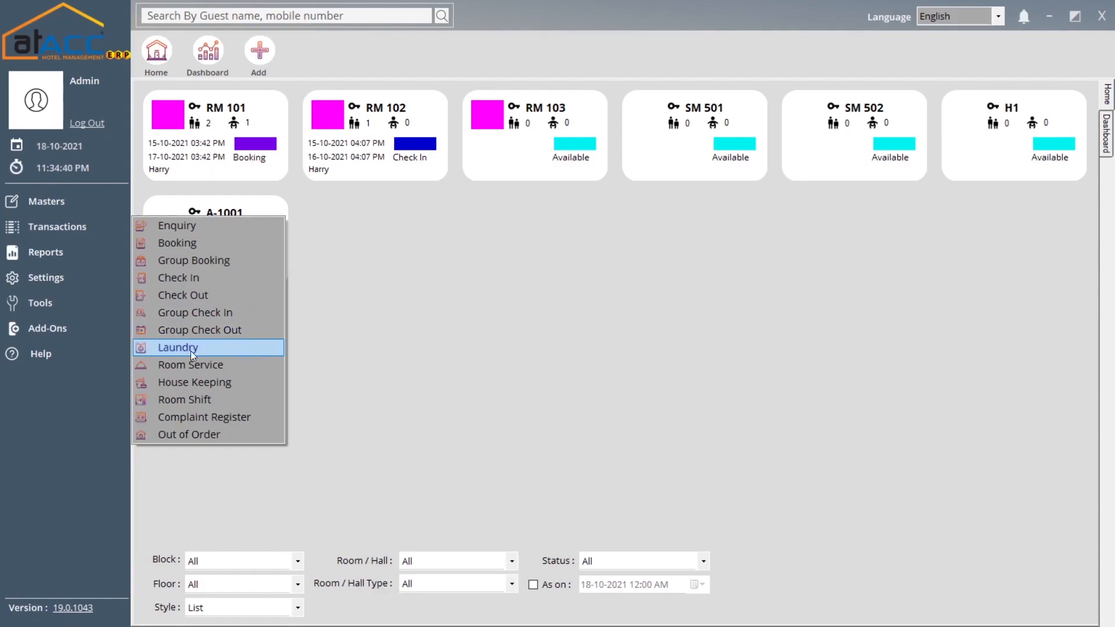
# - Open Laundry voucher H-LAU1 and pick room A-1001, finding its guest list empty
pyautogui.click(211, 351)
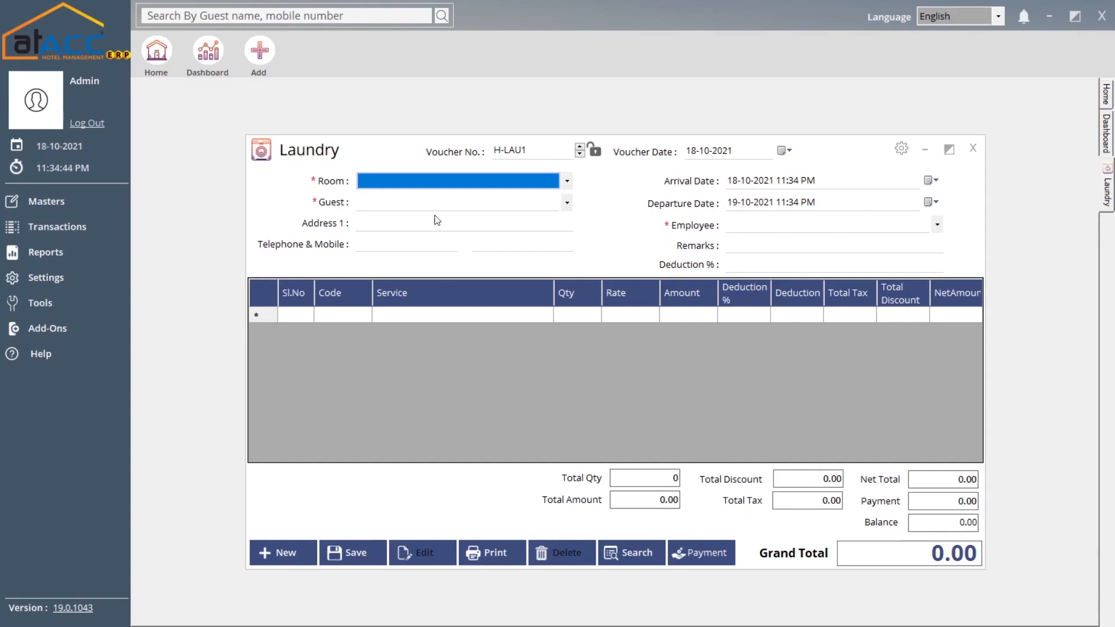
pyautogui.click(425, 186)
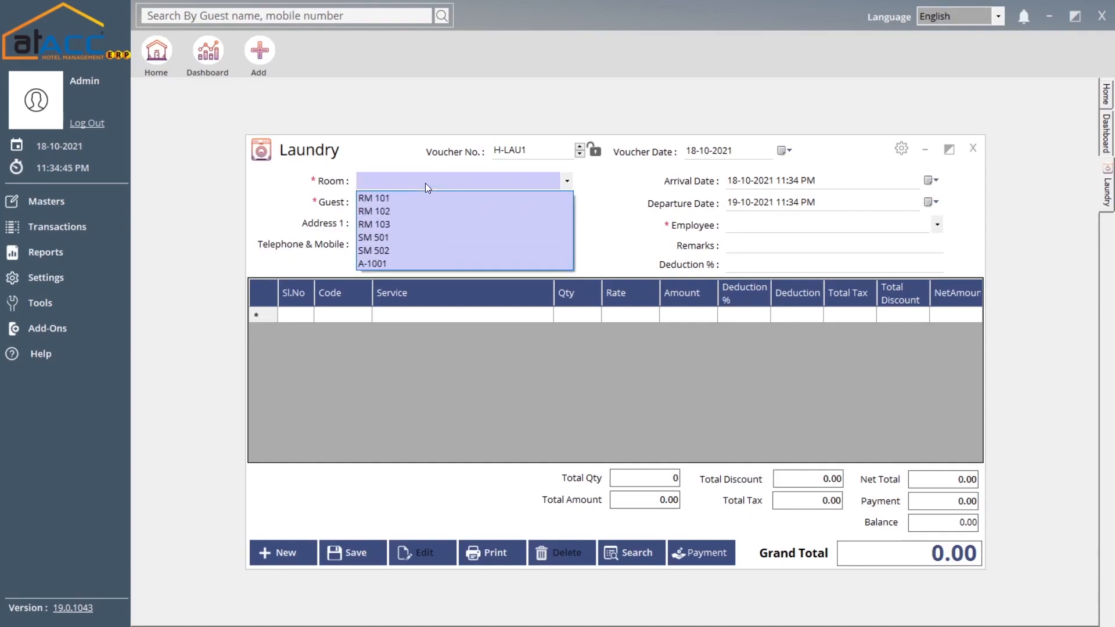
pyautogui.click(401, 265)
pyautogui.click(386, 188)
pyautogui.click(388, 187)
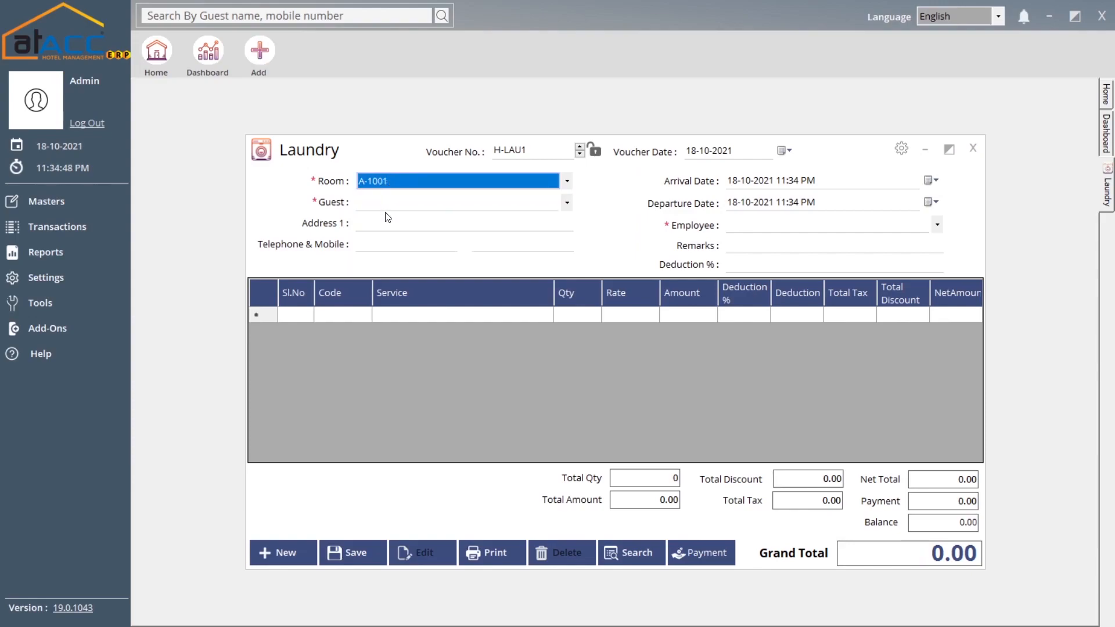
pyautogui.click(389, 209)
pyautogui.click(394, 205)
# - Switch the laundry room to RM 101, then RM 102, checking the empty guest list each time
pyautogui.click(406, 182)
pyautogui.click(409, 200)
pyautogui.click(408, 202)
pyautogui.click(409, 202)
pyautogui.click(412, 181)
pyautogui.click(408, 210)
pyautogui.click(409, 200)
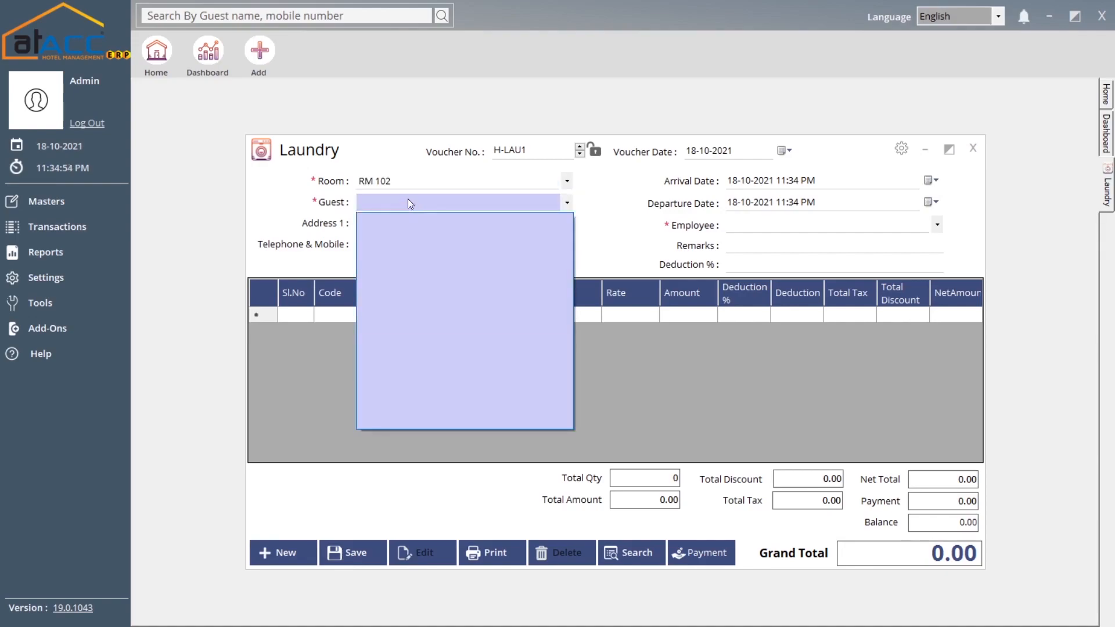
pyautogui.click(368, 205)
# - Visit the address, telephone, deduction and Service fields, then close the voucher unsaved
pyautogui.click(401, 228)
pyautogui.click(402, 245)
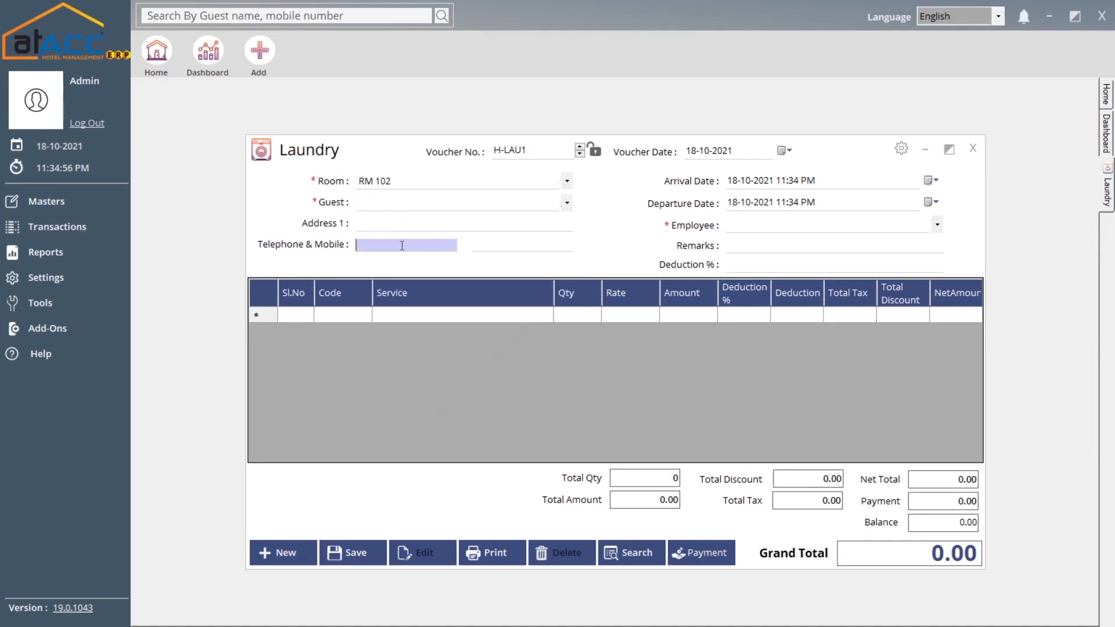
pyautogui.click(375, 228)
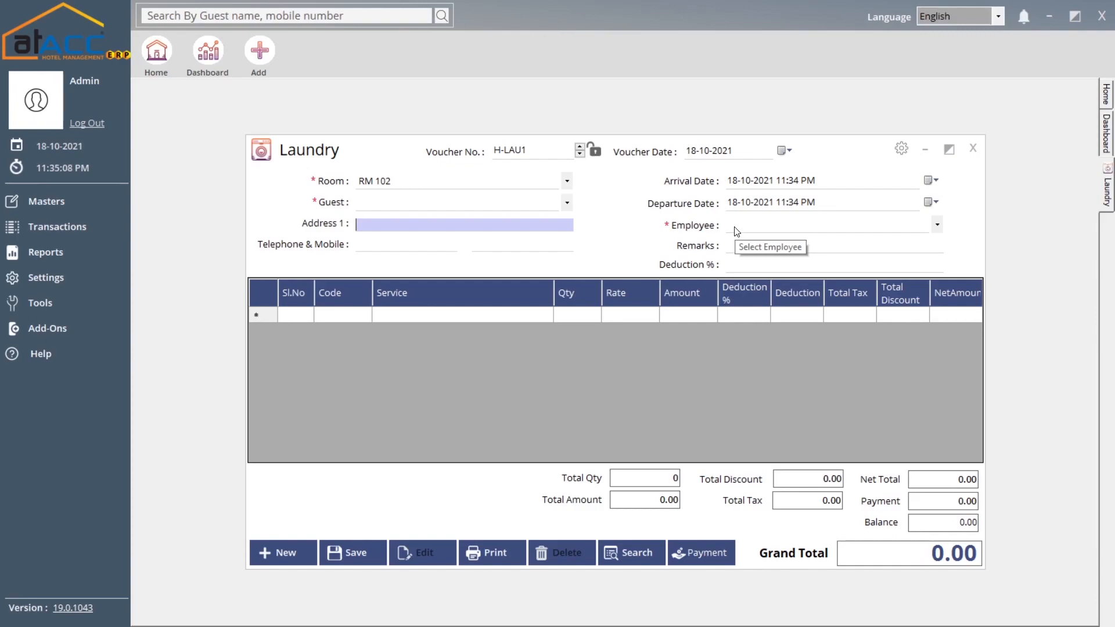
pyautogui.click(739, 266)
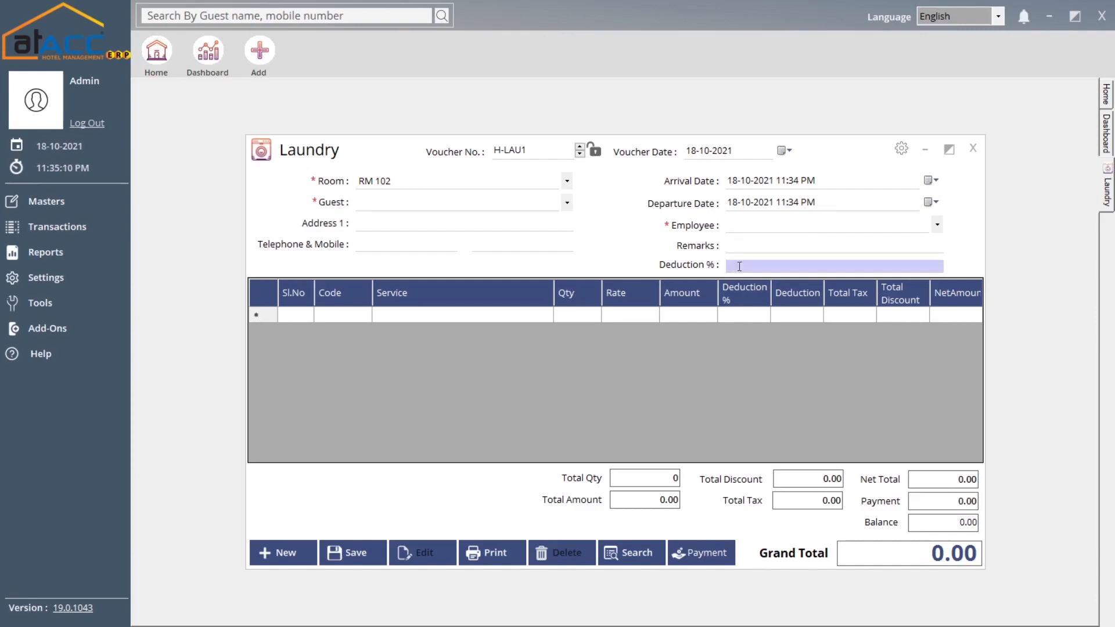
pyautogui.click(408, 317)
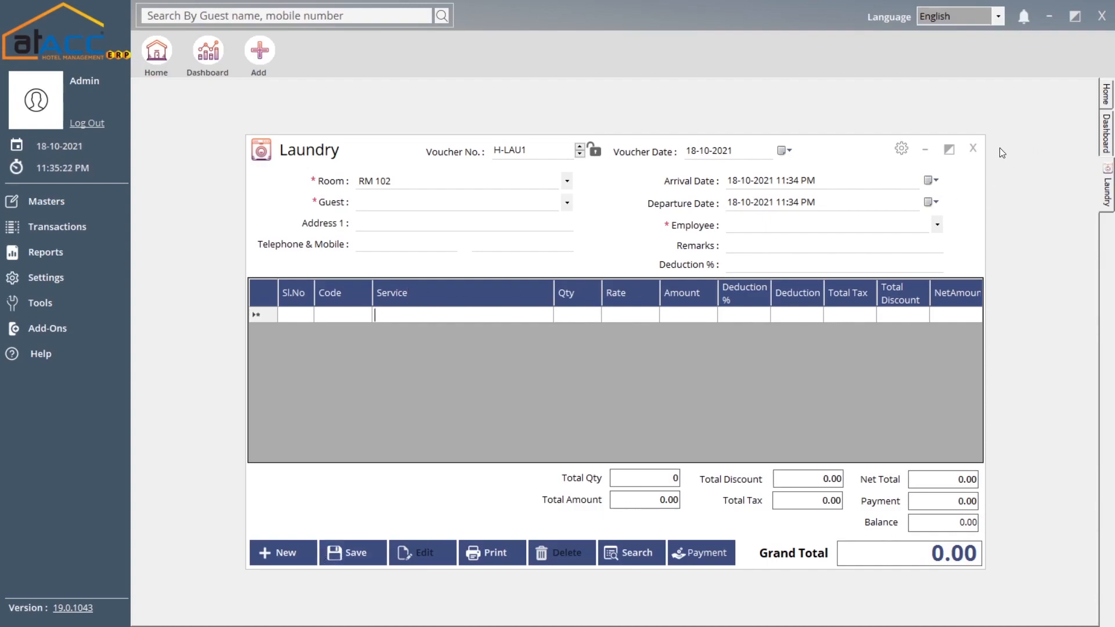
pyautogui.click(972, 149)
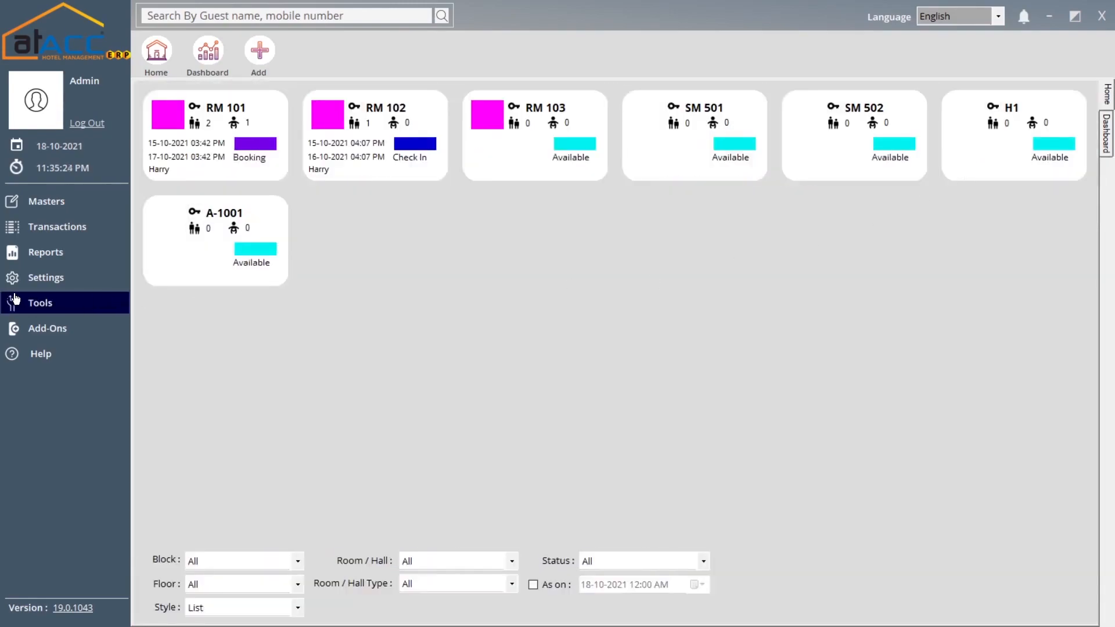
# - Open blank Room Service voucher H-RSRV1, close it unsaved, and reopen the Transactions list
pyautogui.click(59, 227)
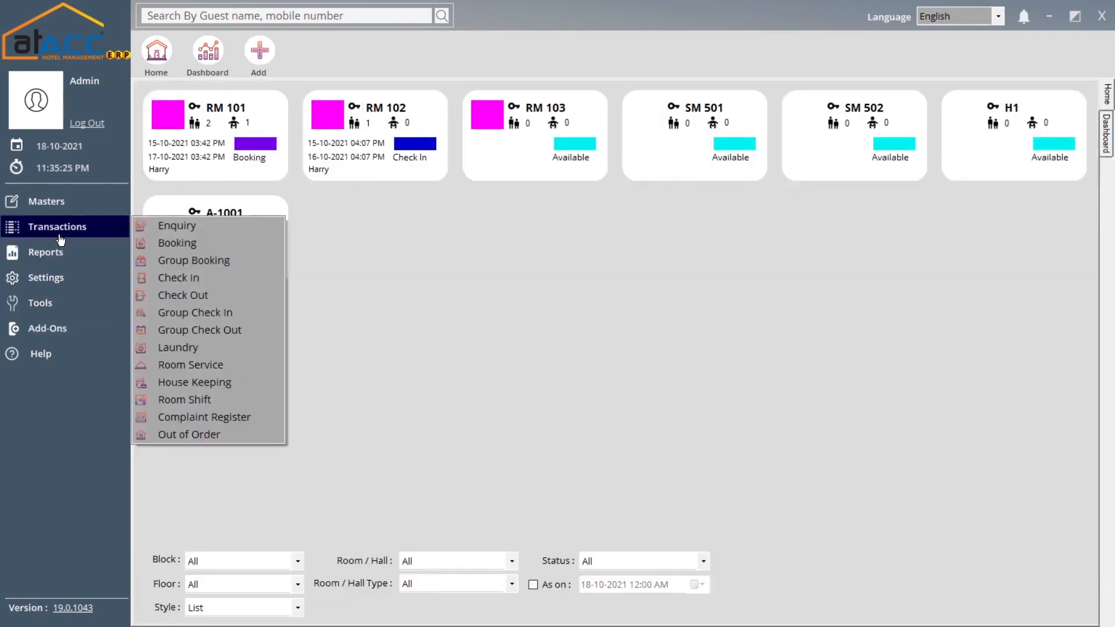
pyautogui.click(201, 366)
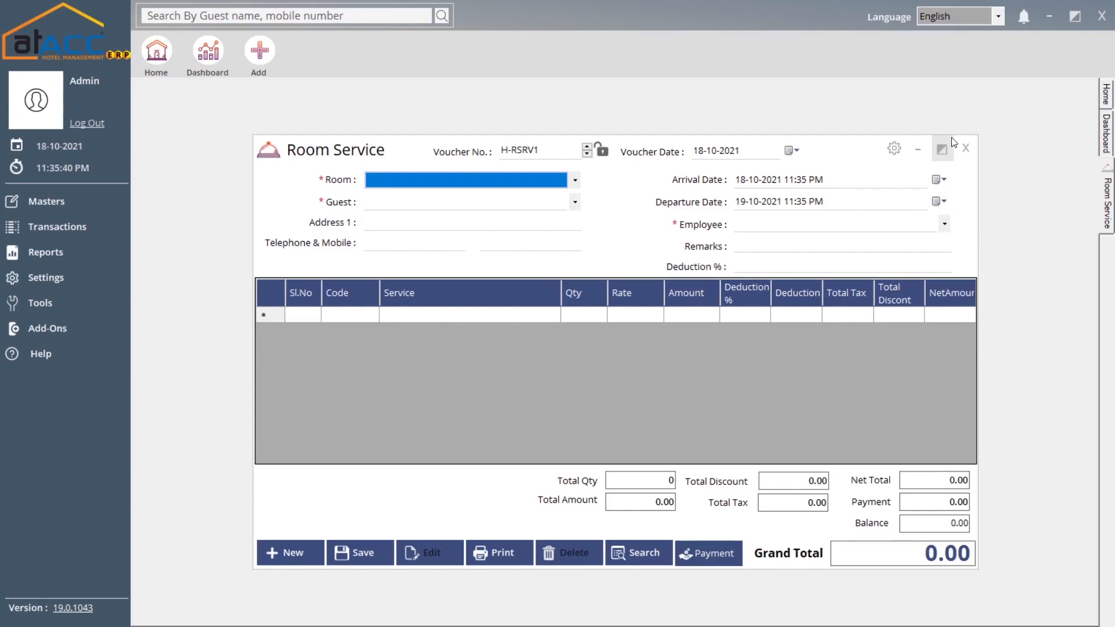
pyautogui.click(964, 148)
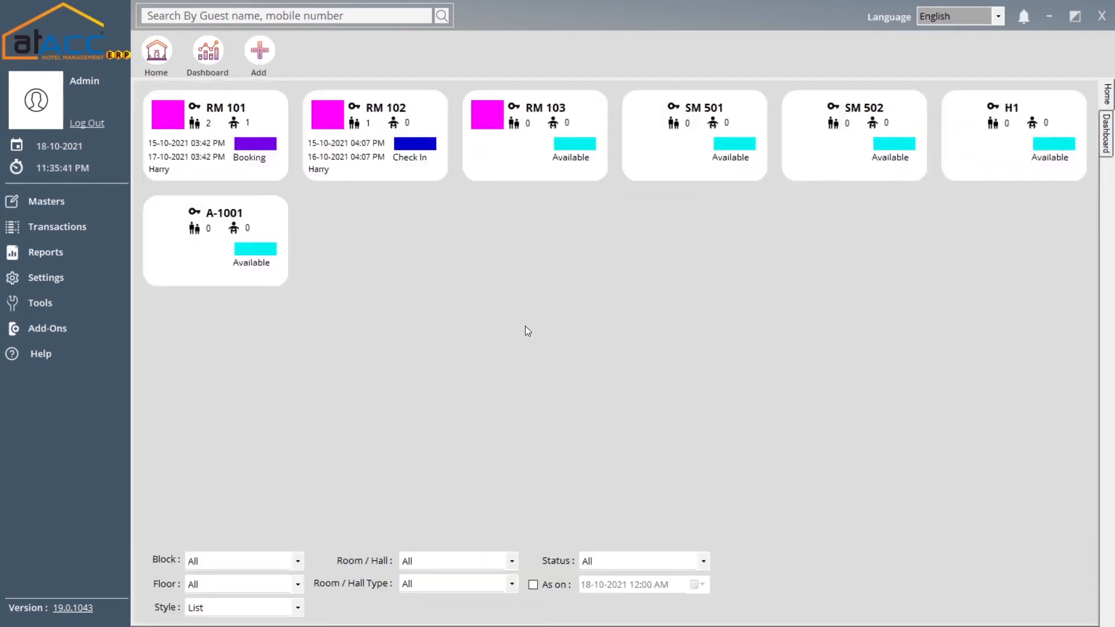
pyautogui.click(107, 237)
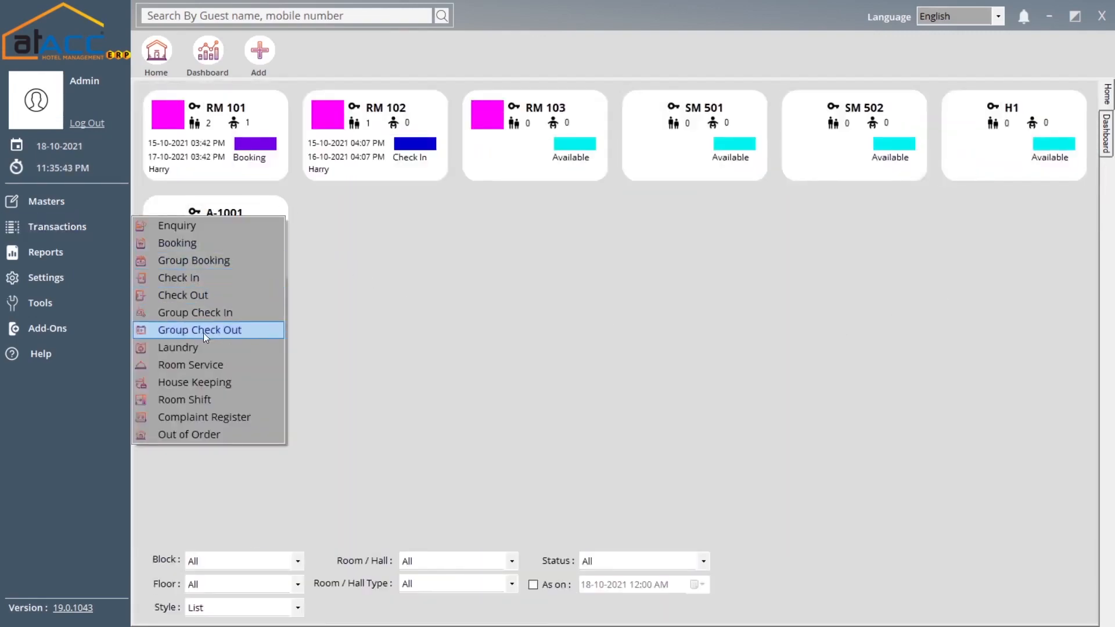
# - Open House Keeping voucher H-HK1, view its room list and Available/Dirty/Clean statuses, then close it
pyautogui.click(205, 384)
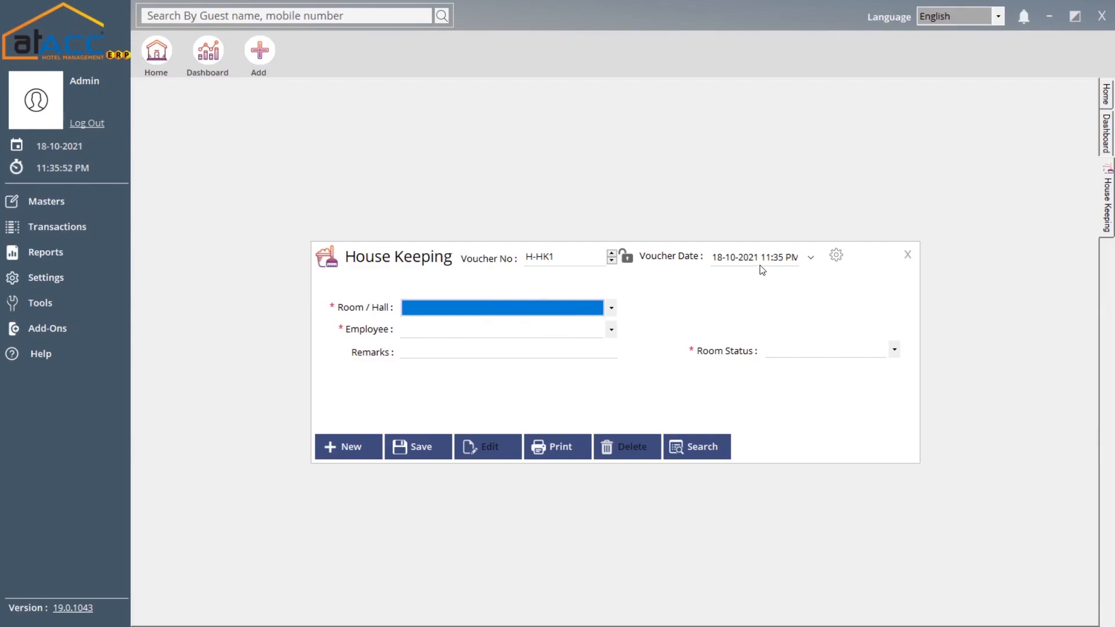
pyautogui.click(414, 309)
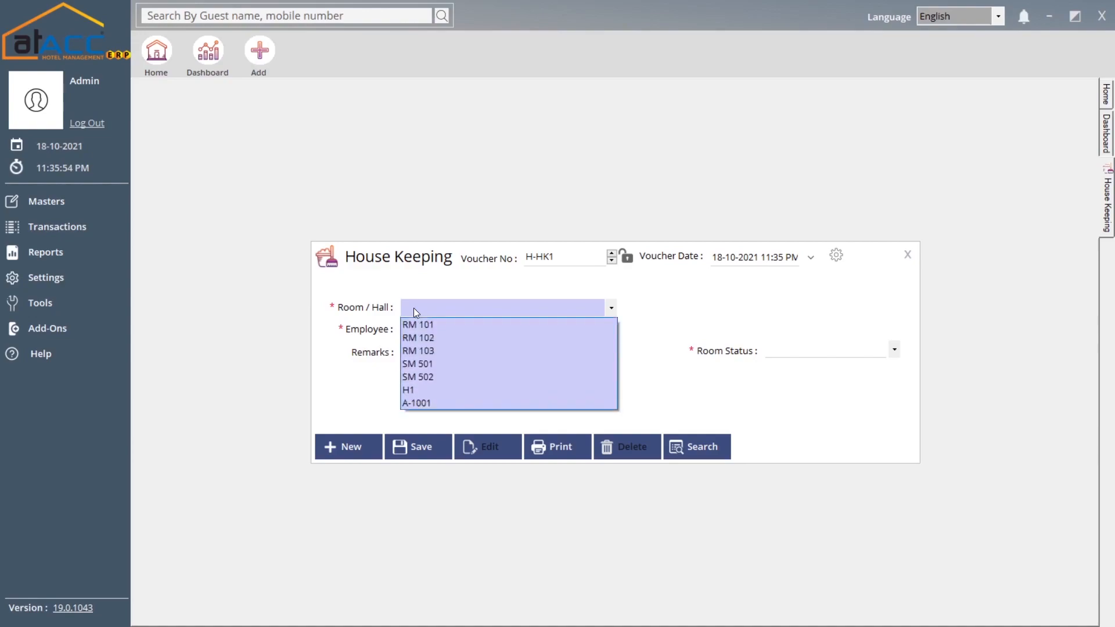
pyautogui.click(414, 308)
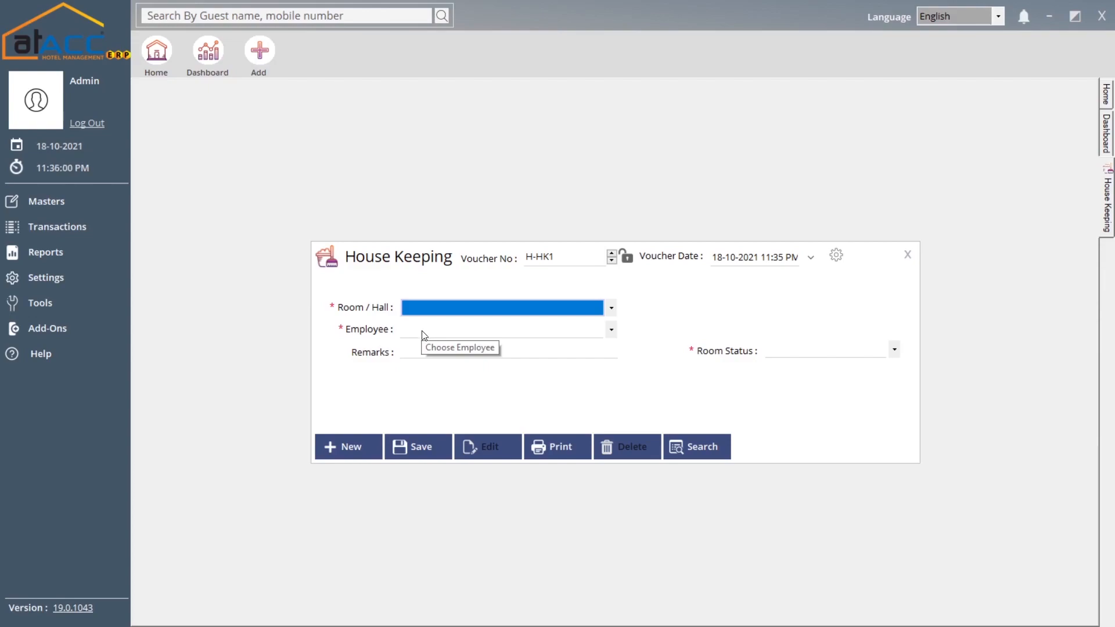
pyautogui.click(813, 353)
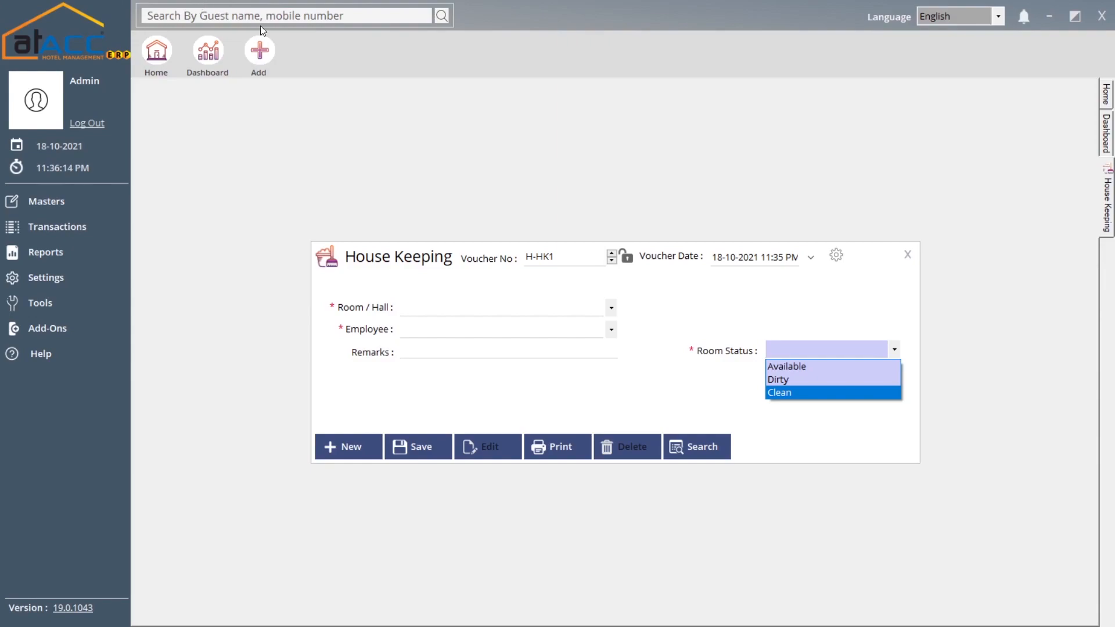
pyautogui.click(907, 257)
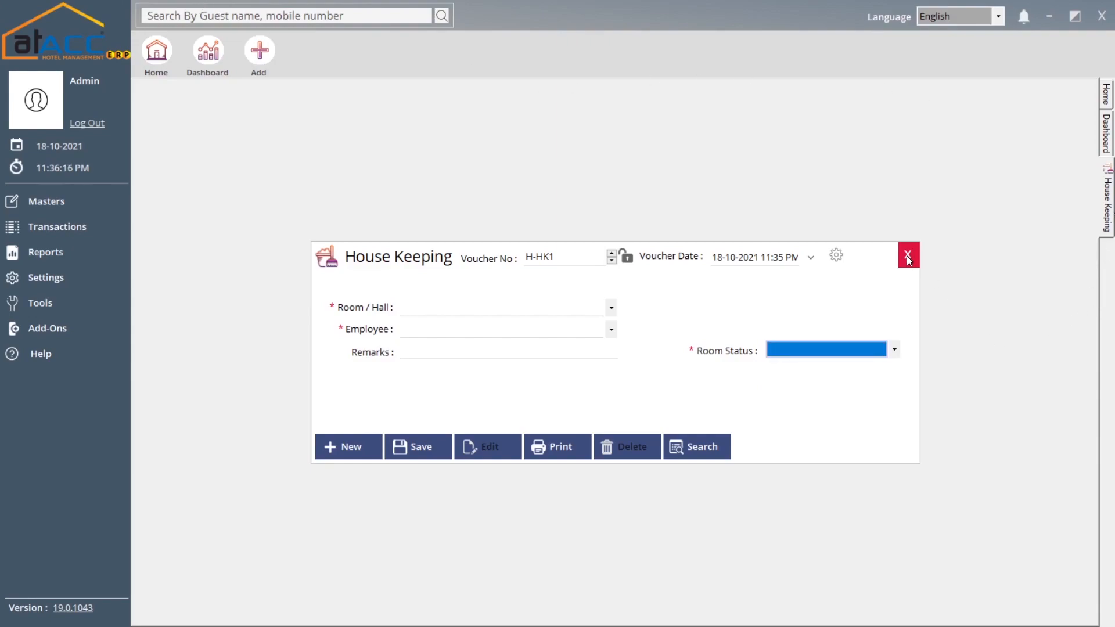
pyautogui.click(907, 257)
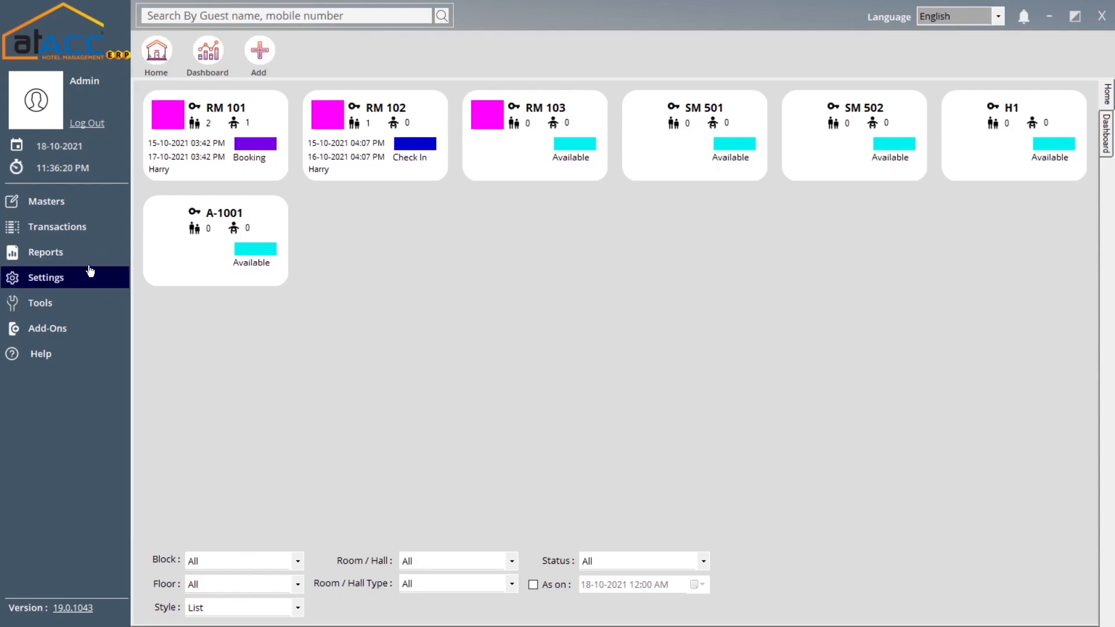
# - Open Complaint Register H-REG1 with room RM 101, leaving the empty guest list unchosen
pyautogui.click(81, 228)
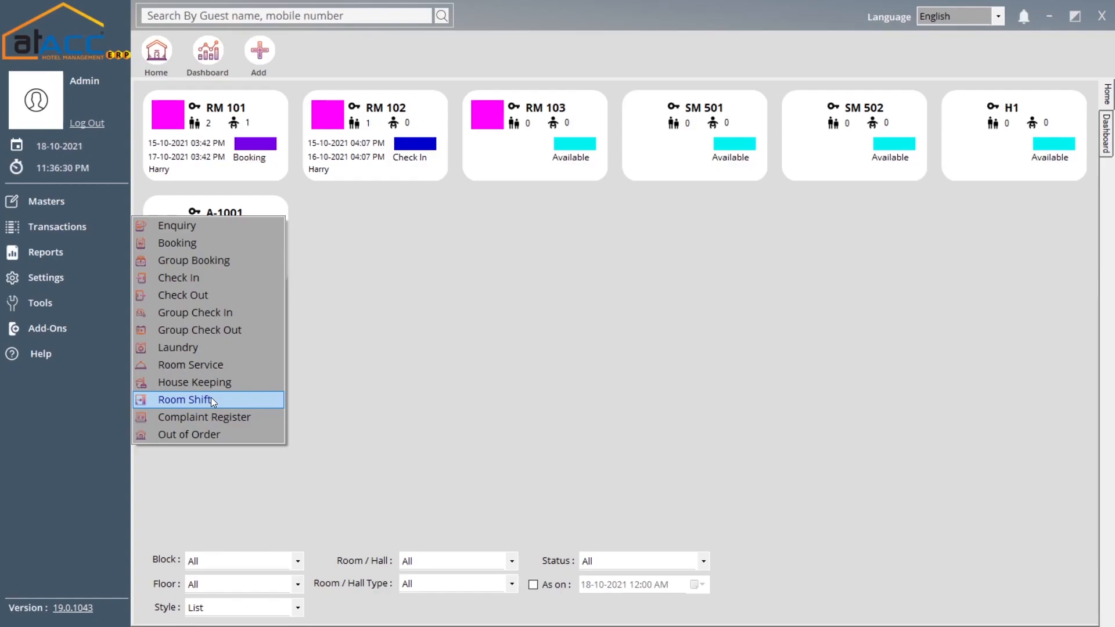
pyautogui.click(219, 418)
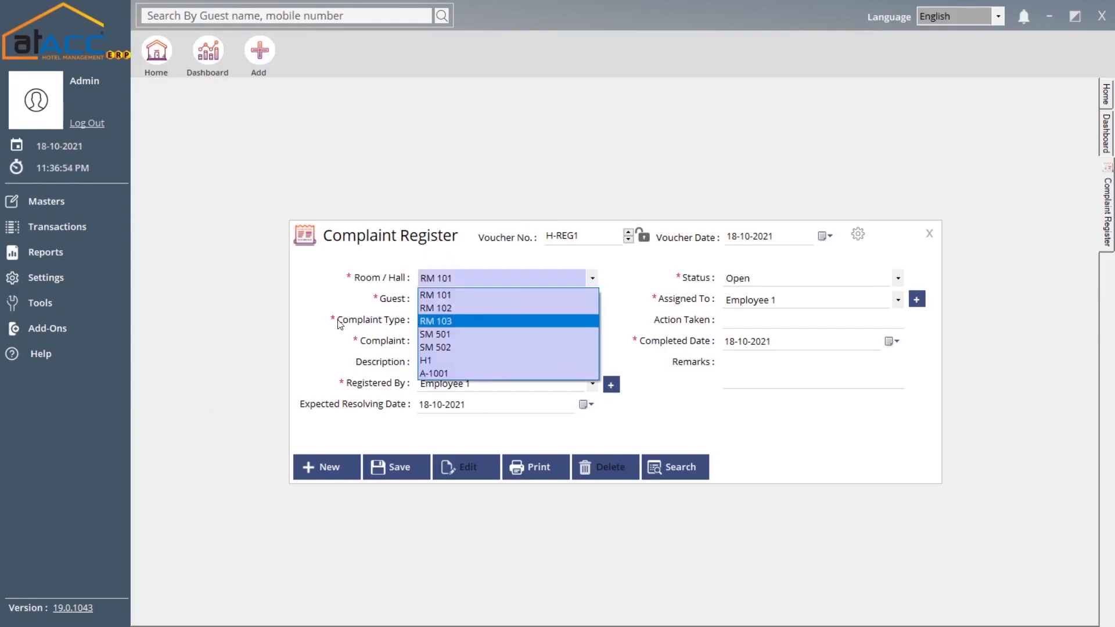
pyautogui.click(348, 320)
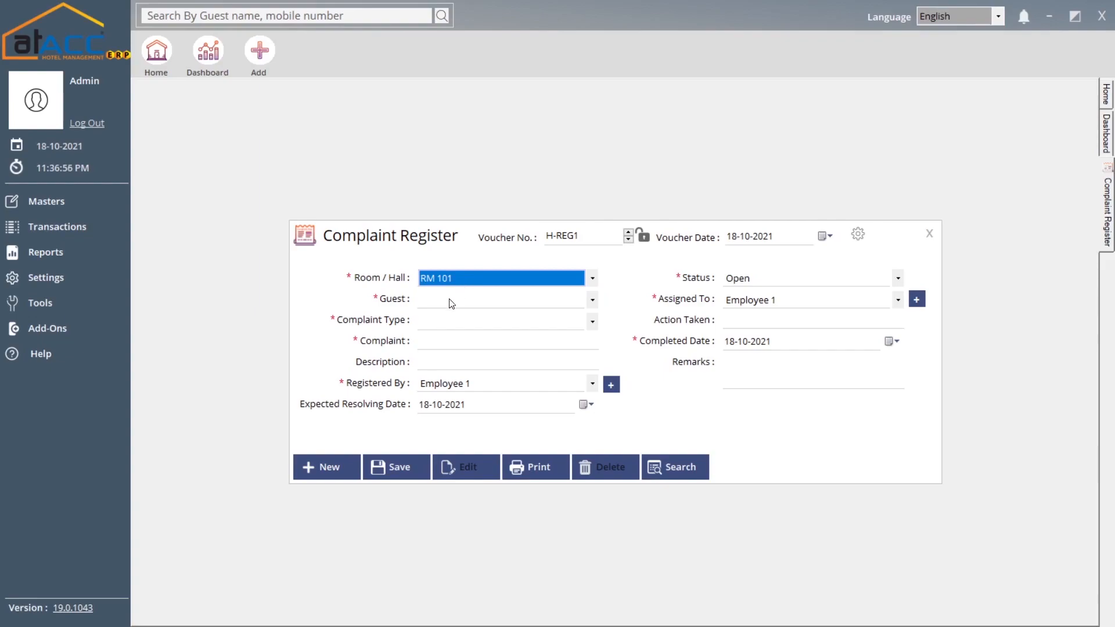
pyautogui.click(448, 298)
pyautogui.click(397, 331)
# - Enter complaint type 'service issue' and keep Employee 1 as Registered By
pyautogui.click(446, 322)
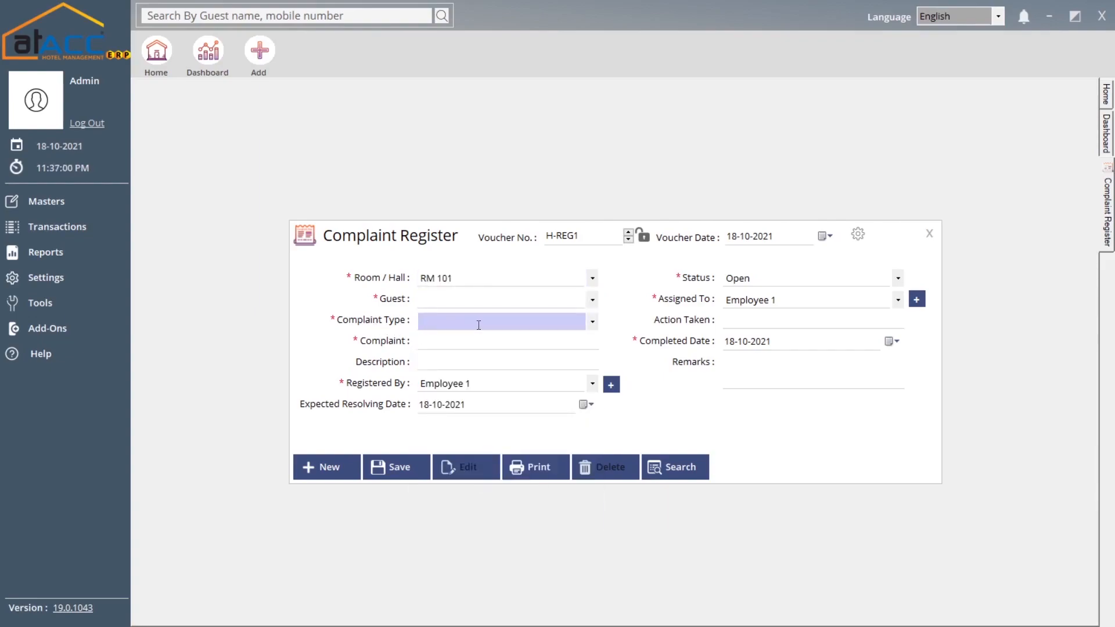
pyautogui.write('service issue')
pyautogui.click(455, 349)
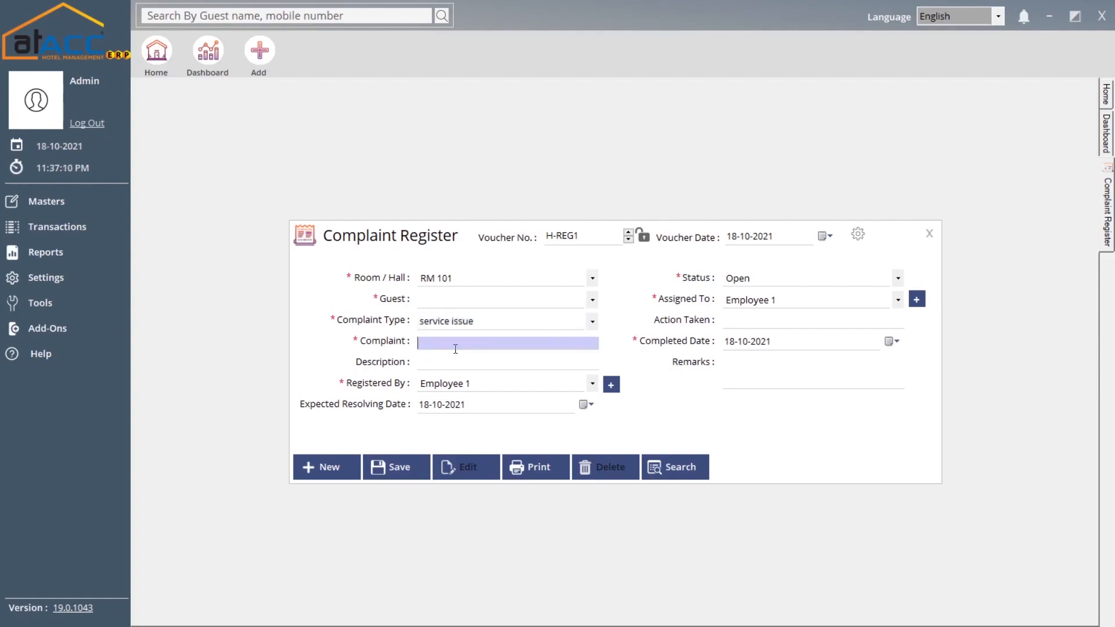
pyautogui.click(433, 362)
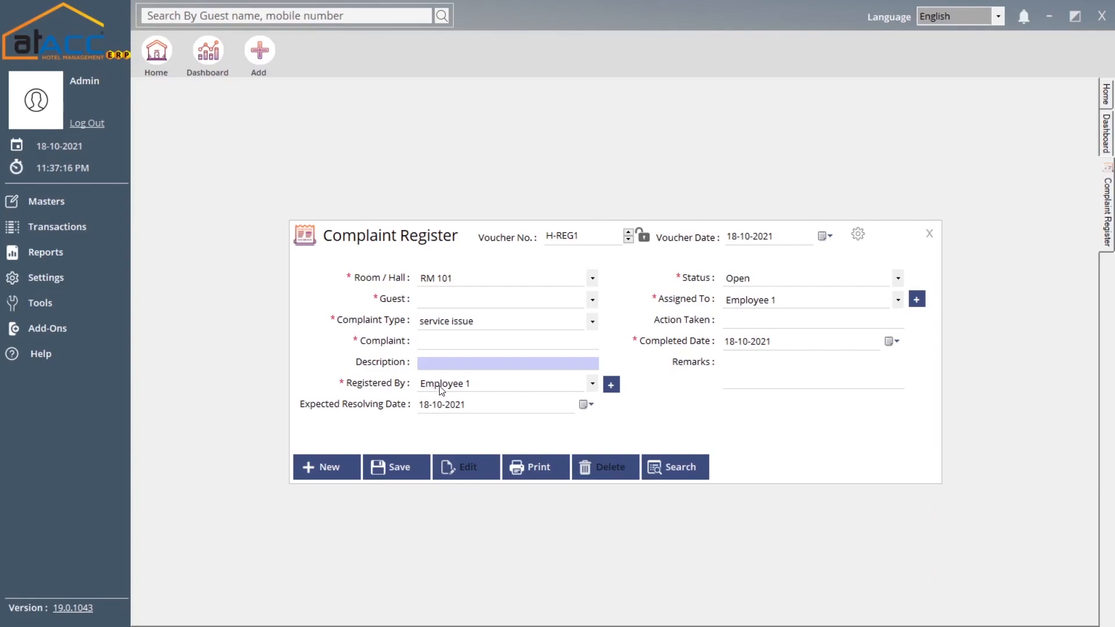
pyautogui.click(497, 386)
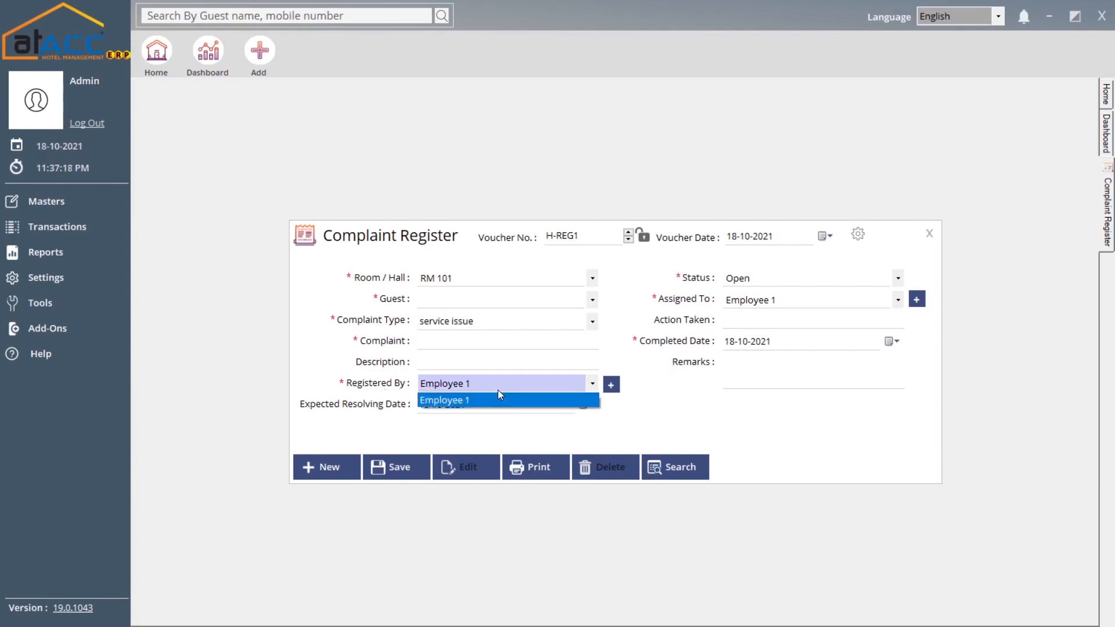
pyautogui.click(499, 399)
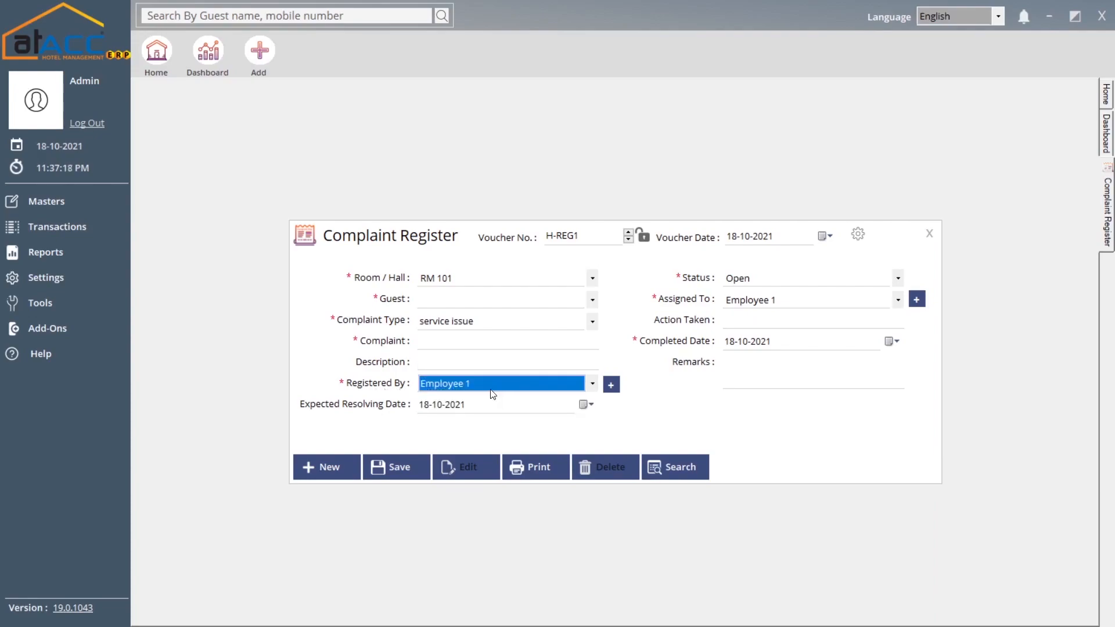
pyautogui.click(611, 385)
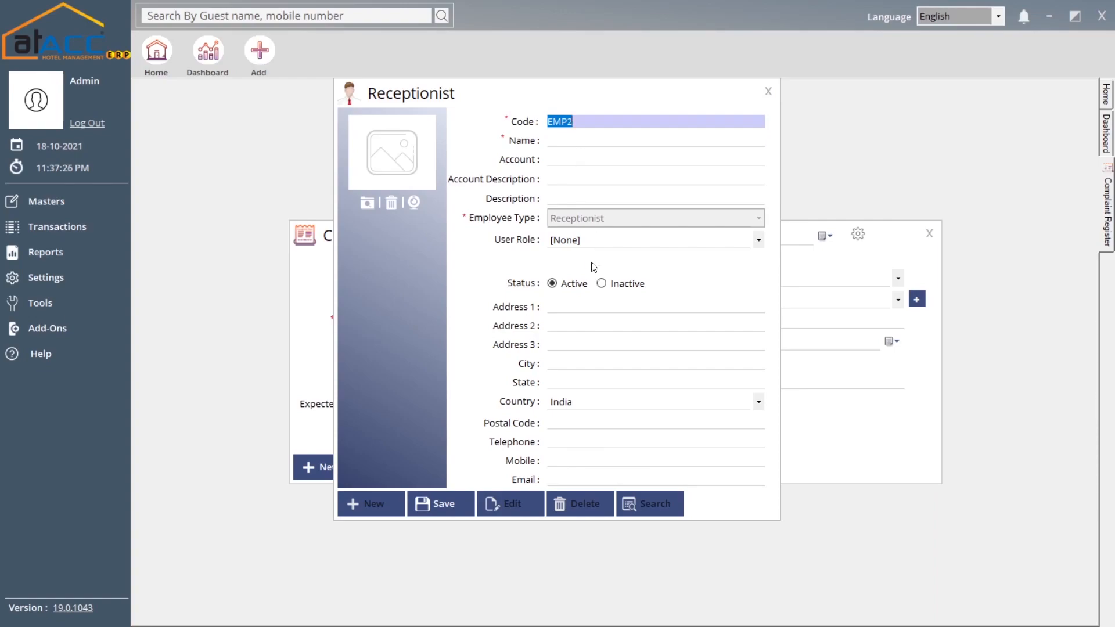
pyautogui.click(768, 92)
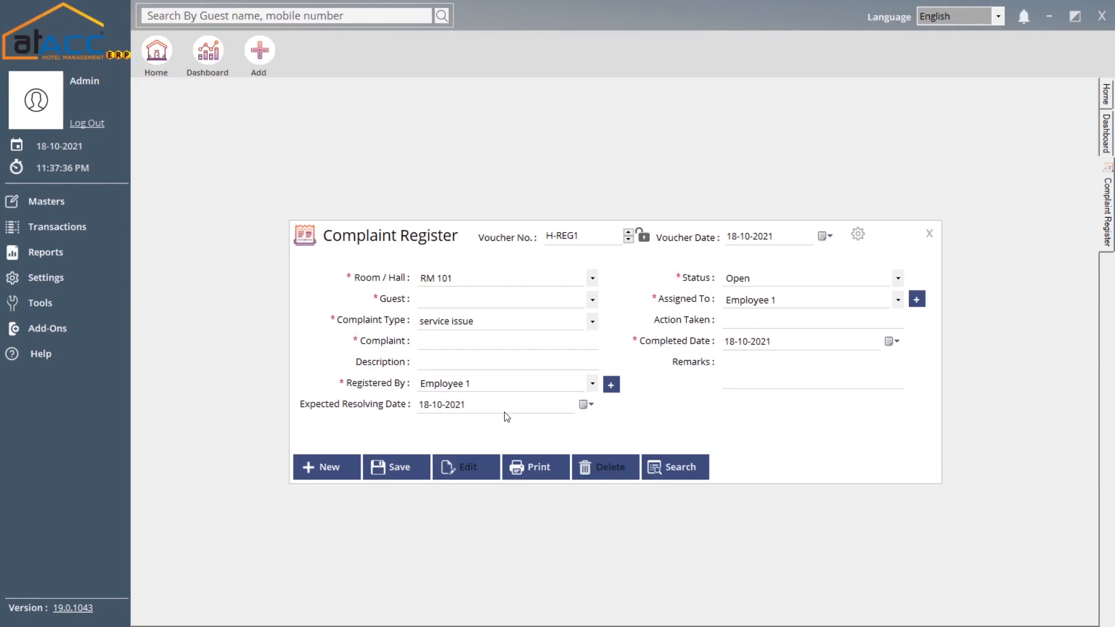
# - Set the complaint status to Close and keep Employee 1 as the assignee
pyautogui.click(752, 279)
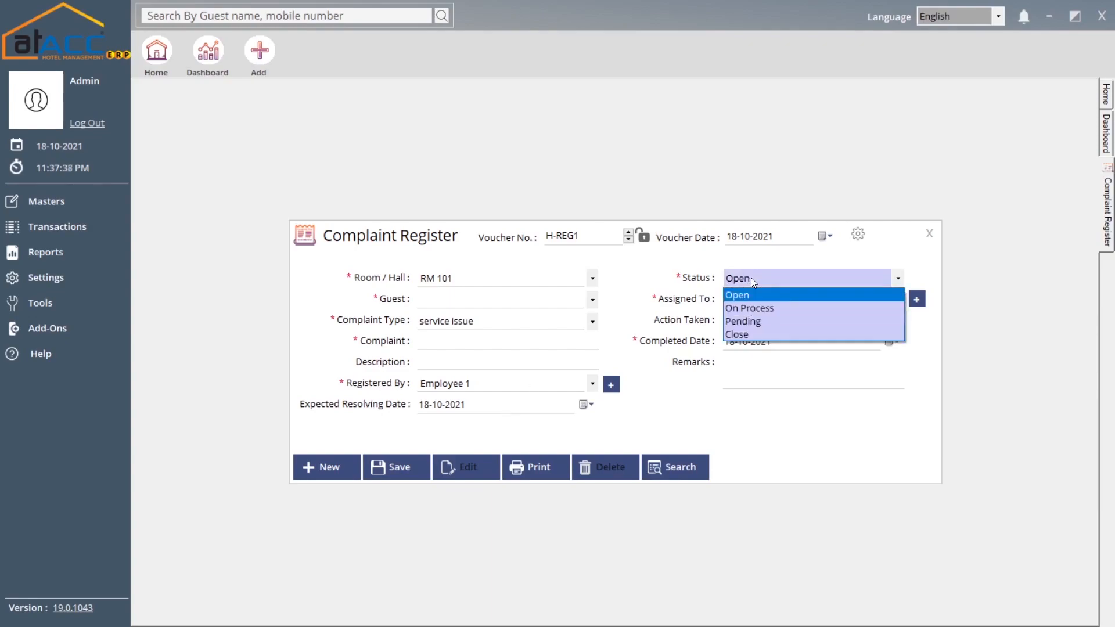
pyautogui.click(768, 342)
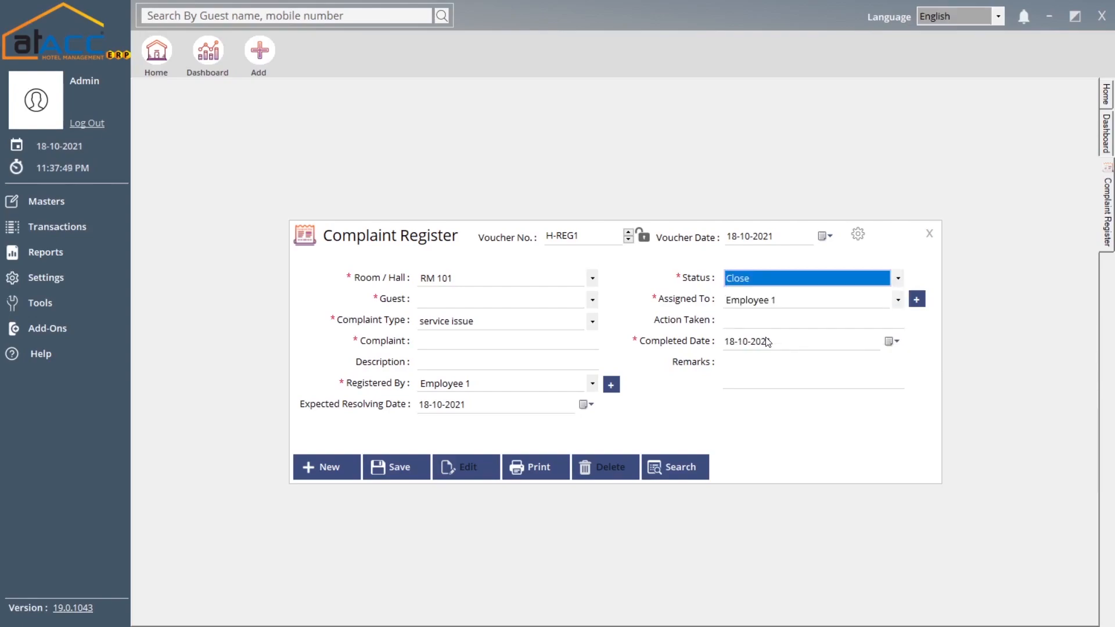
pyautogui.click(771, 302)
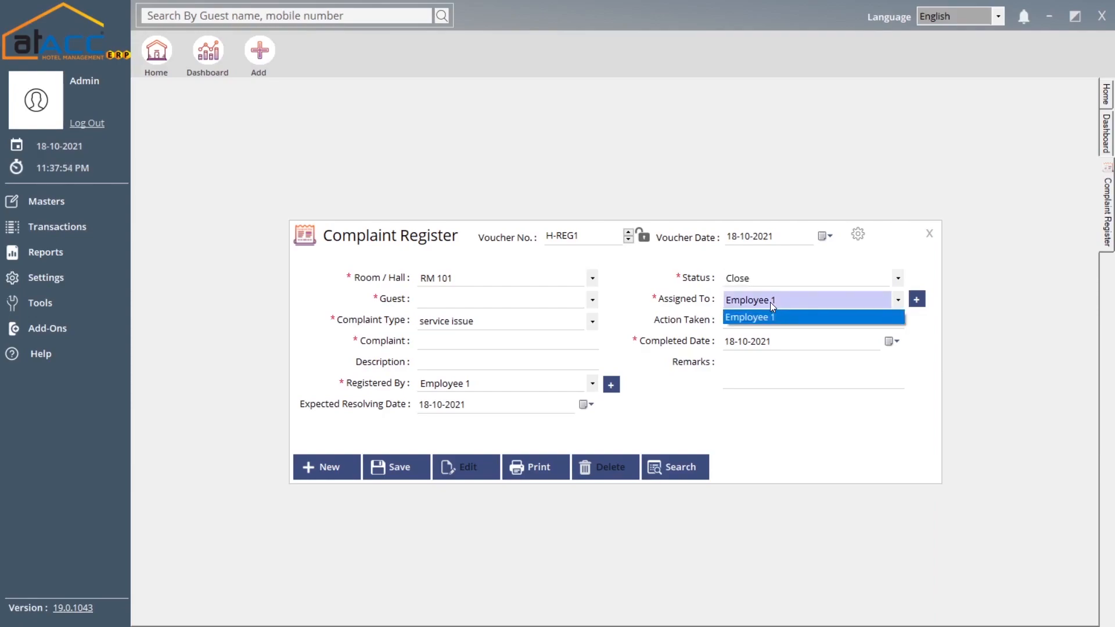
pyautogui.click(770, 302)
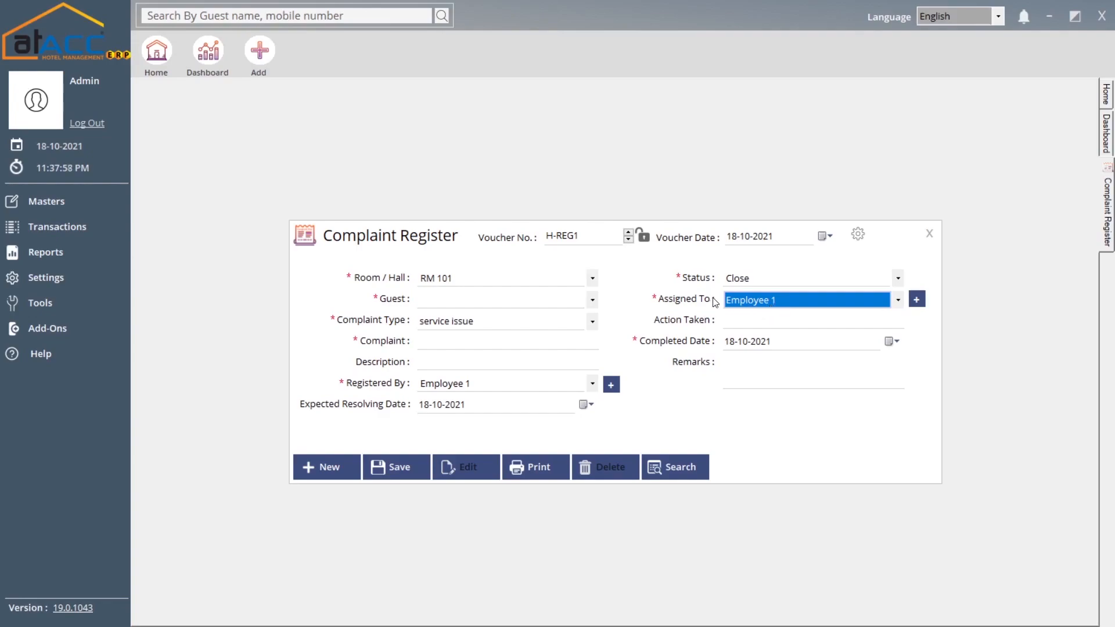
# - Visit Action Taken, the completed date 18-10-2021 and Remarks, then close the Complaint Register
pyautogui.click(739, 321)
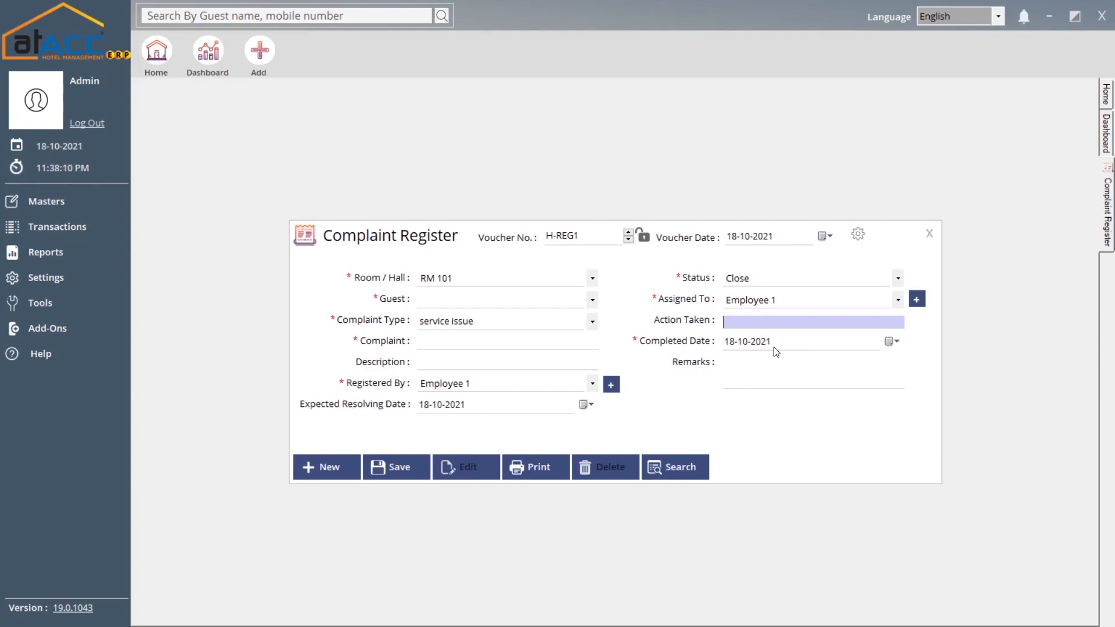
pyautogui.click(806, 346)
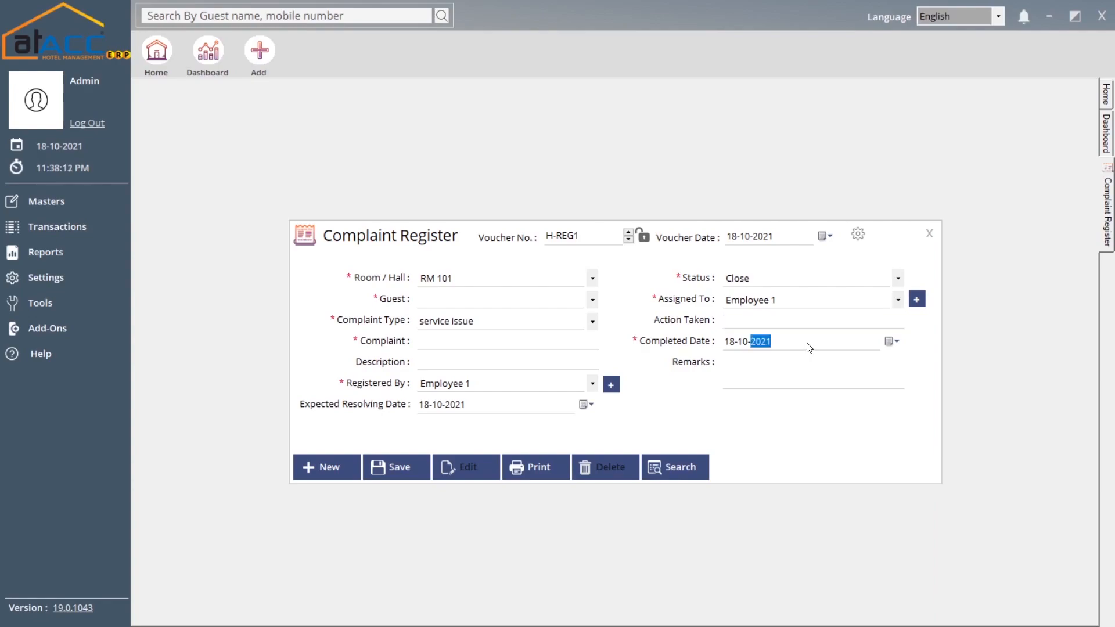
pyautogui.click(750, 371)
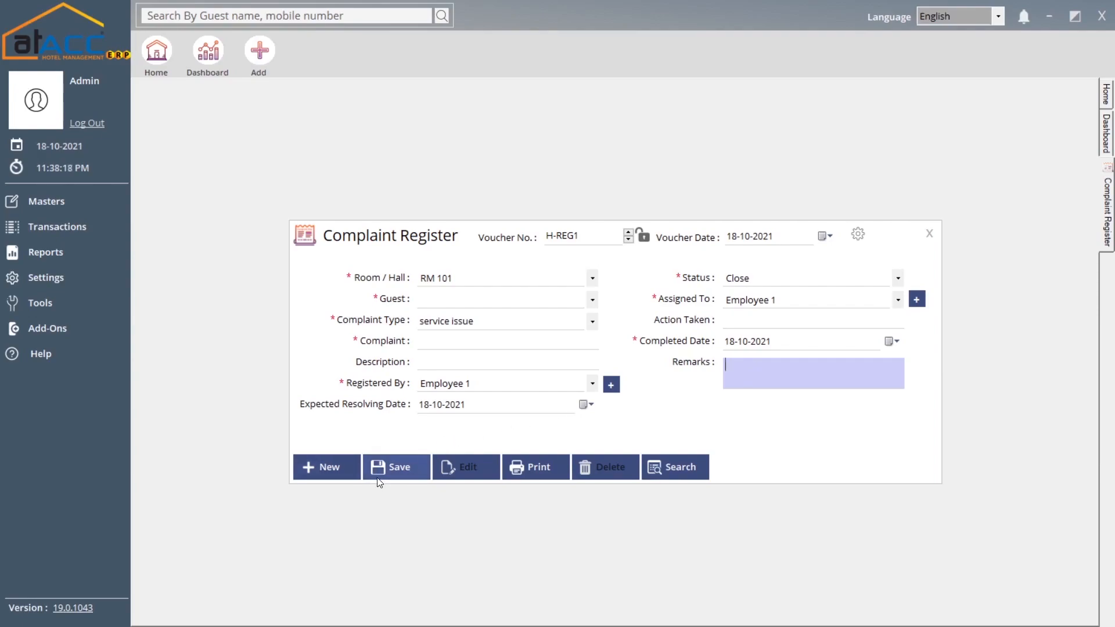
pyautogui.click(928, 234)
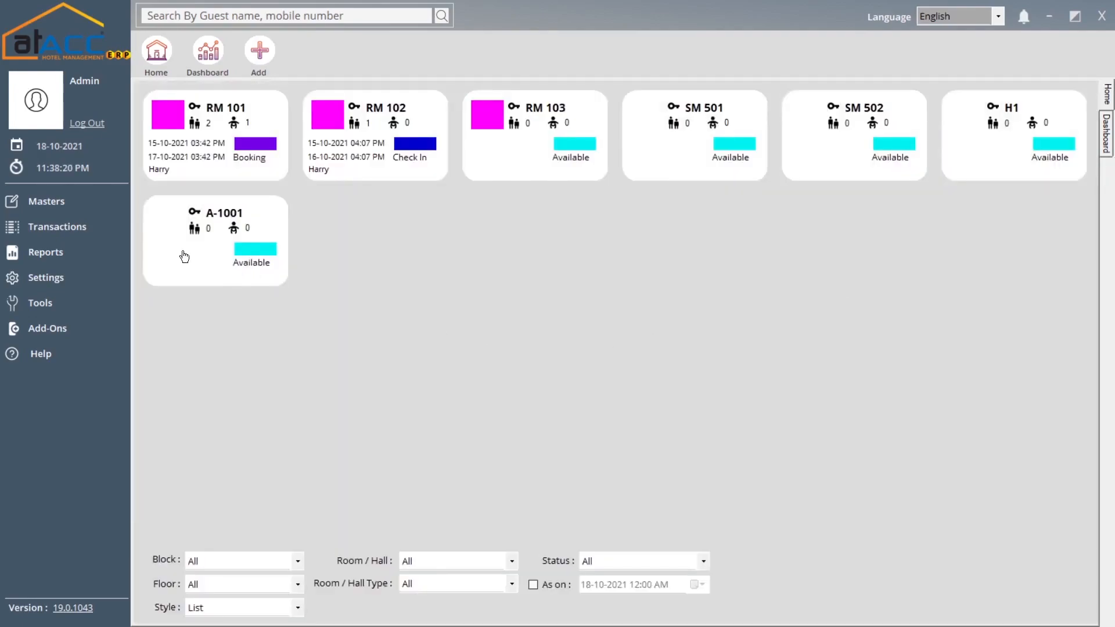
pyautogui.click(87, 228)
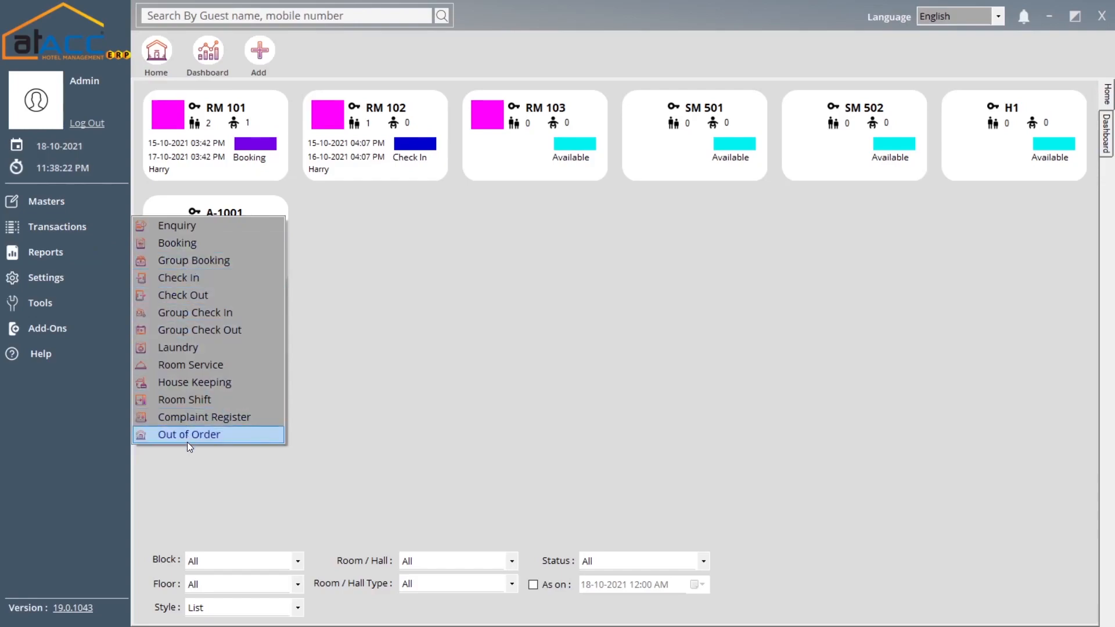
pyautogui.click(211, 438)
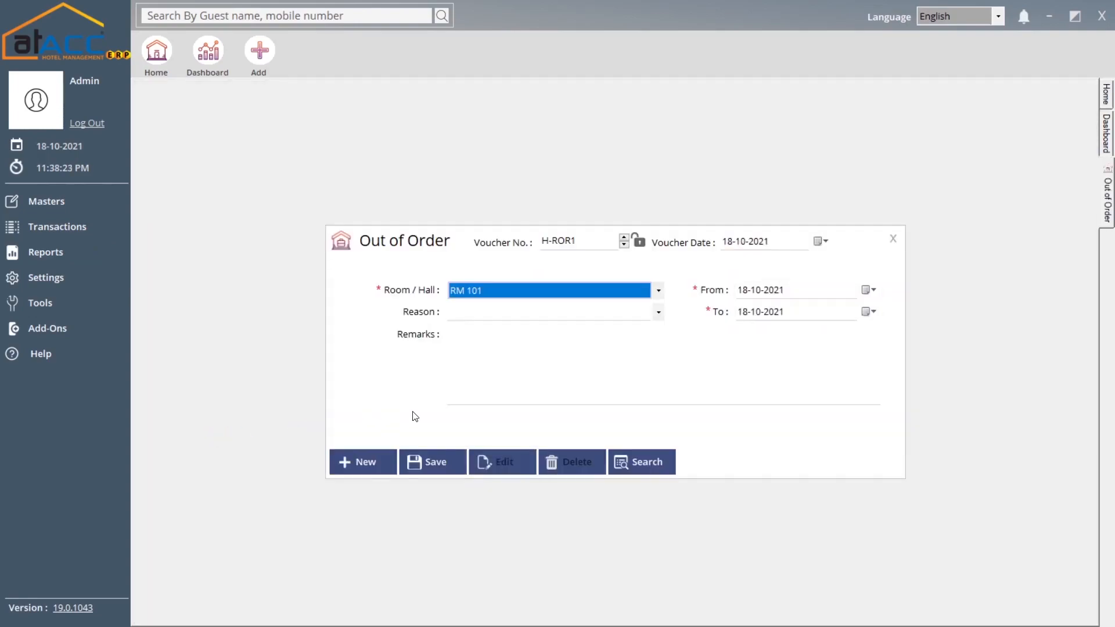
pyautogui.click(560, 311)
pyautogui.click(555, 291)
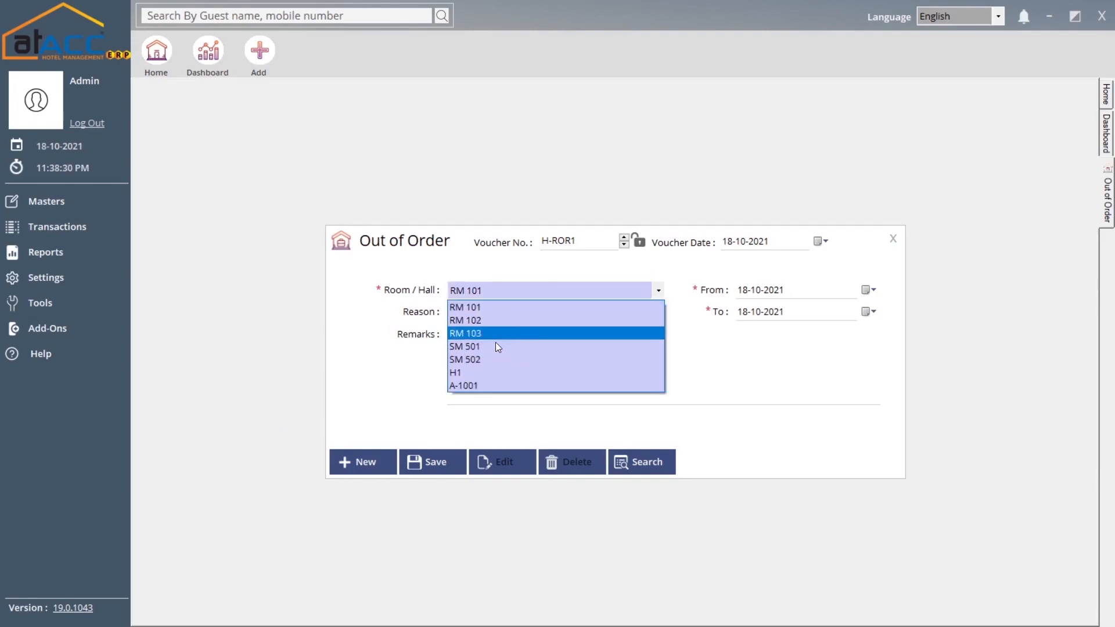
pyautogui.click(492, 308)
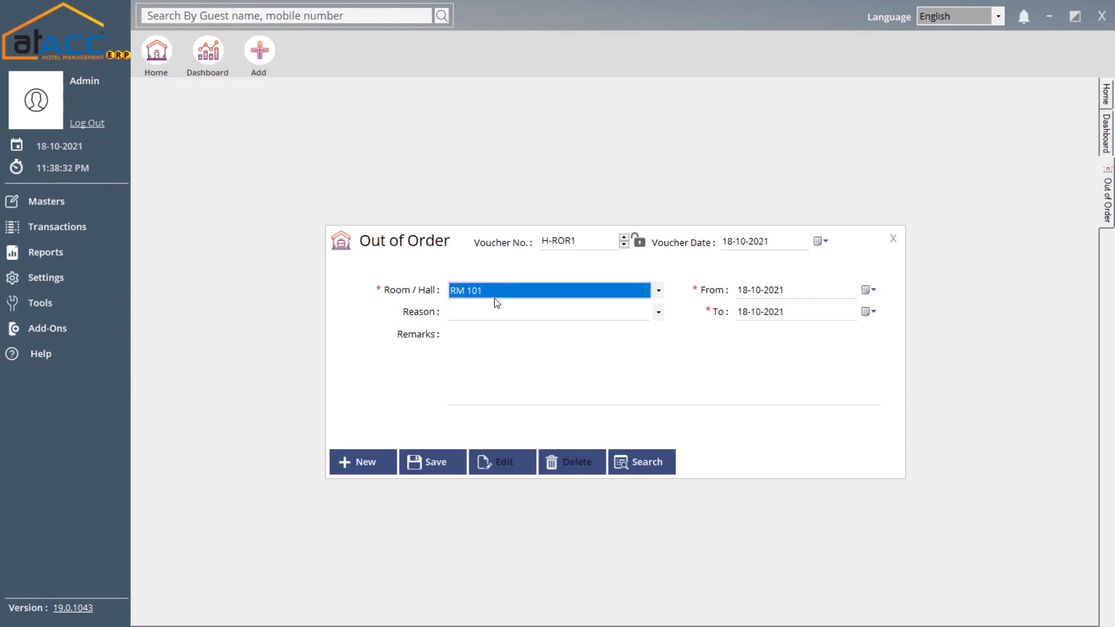
pyautogui.click(498, 312)
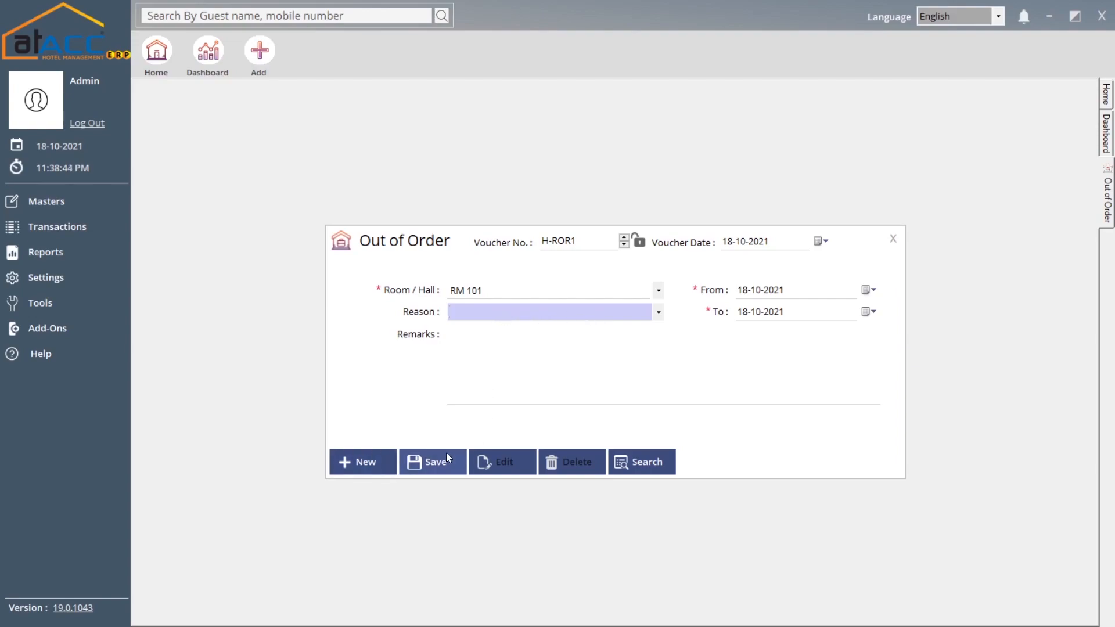
pyautogui.click(893, 240)
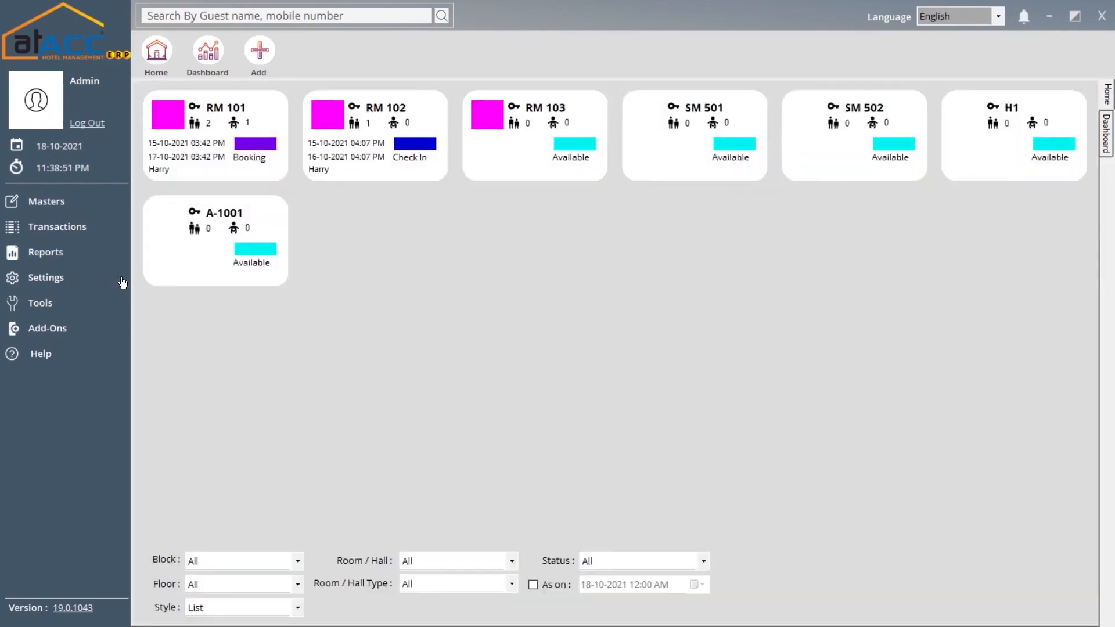
pyautogui.click(95, 236)
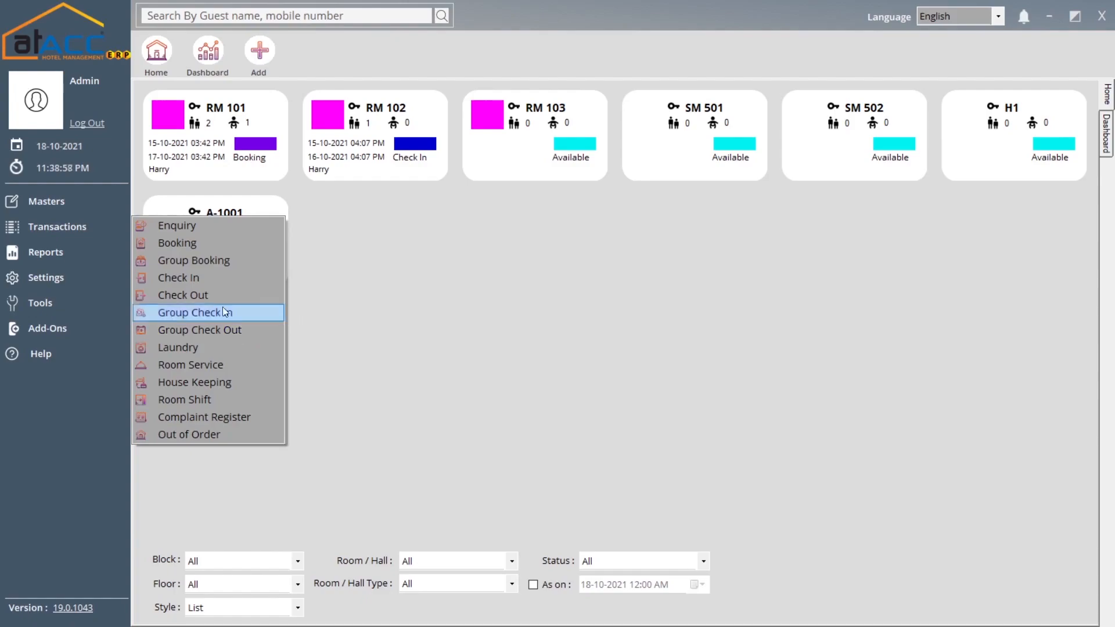
pyautogui.click(325, 289)
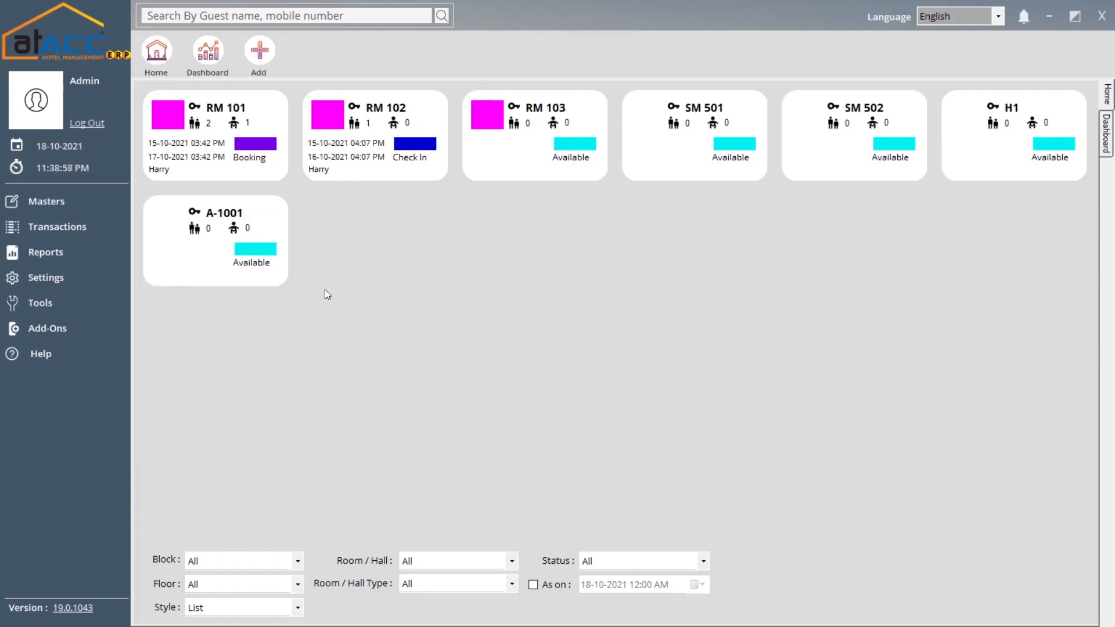
pyautogui.click(85, 255)
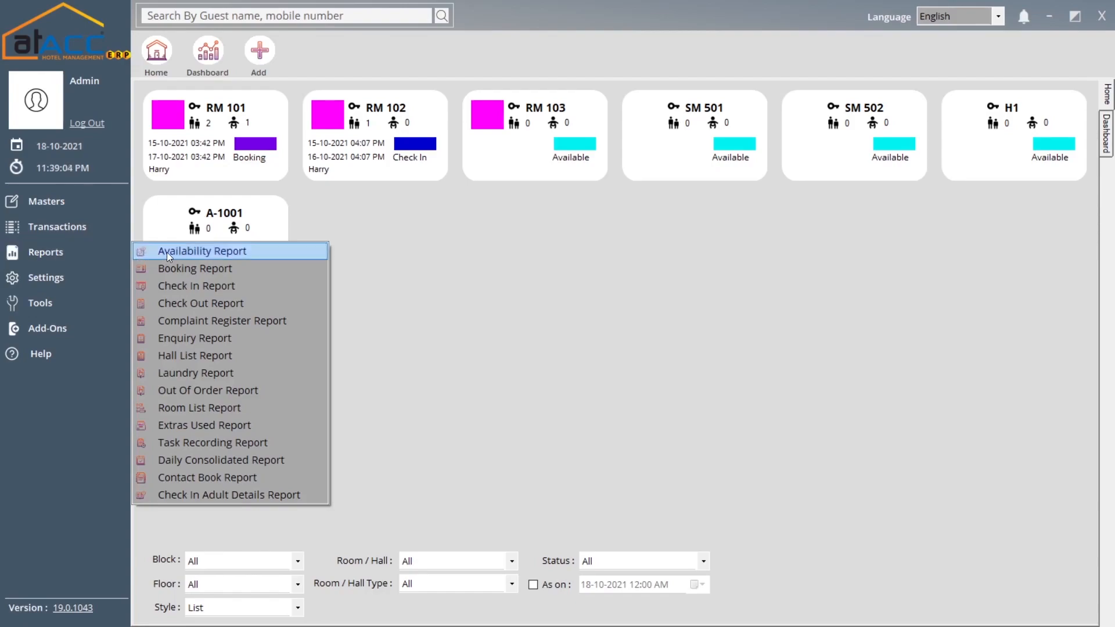
pyautogui.click(206, 253)
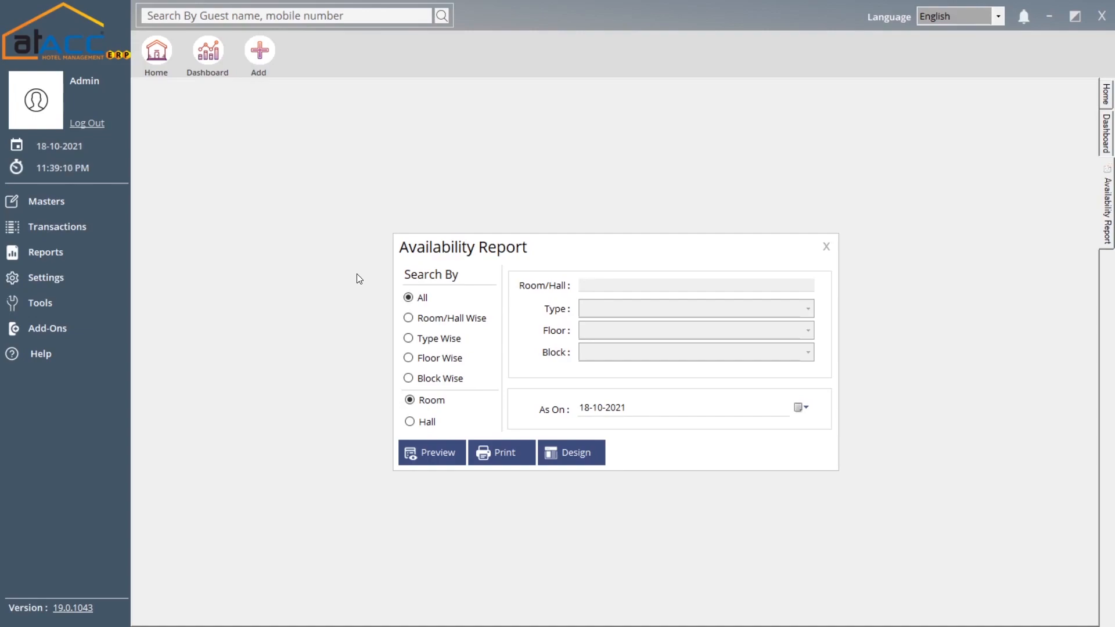
pyautogui.click(453, 322)
pyautogui.click(825, 246)
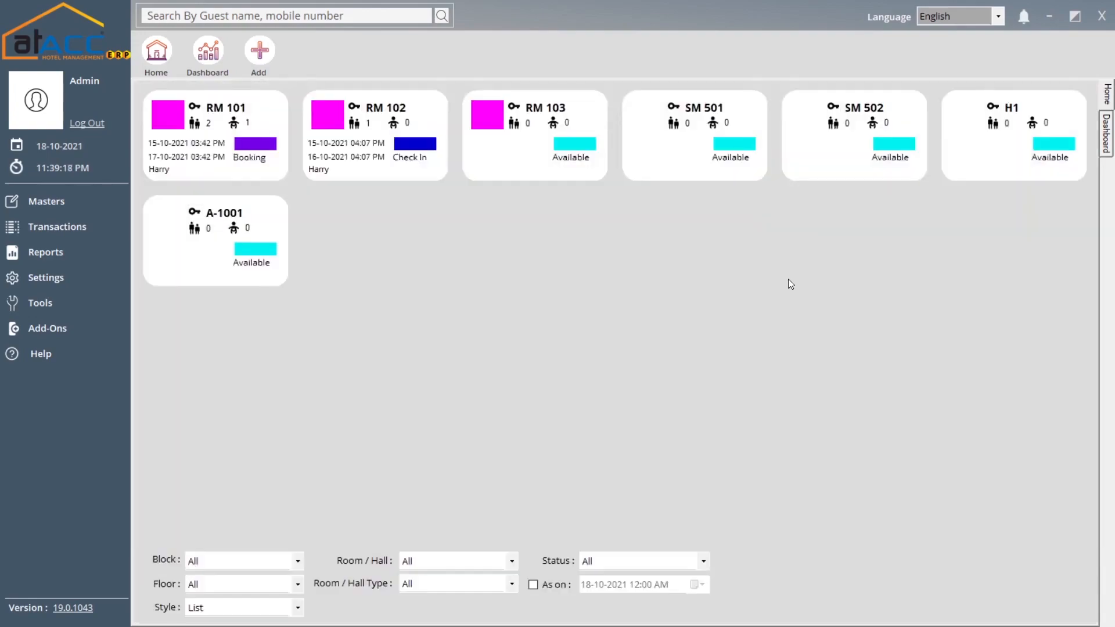
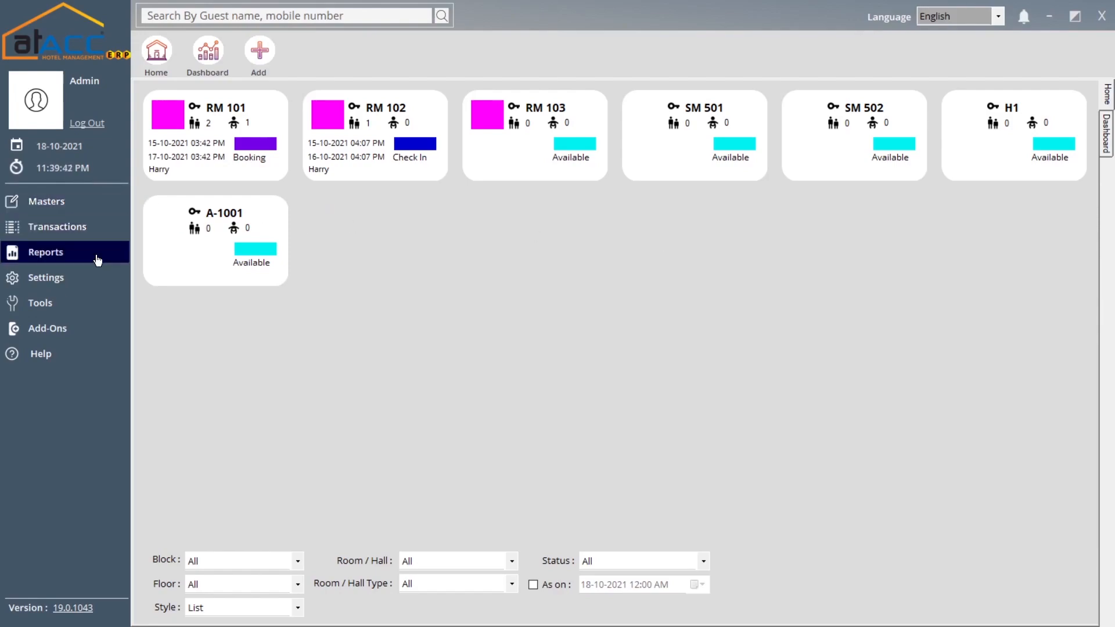
# - Open the Availability Report and filter it to room RM 102
pyautogui.click(93, 253)
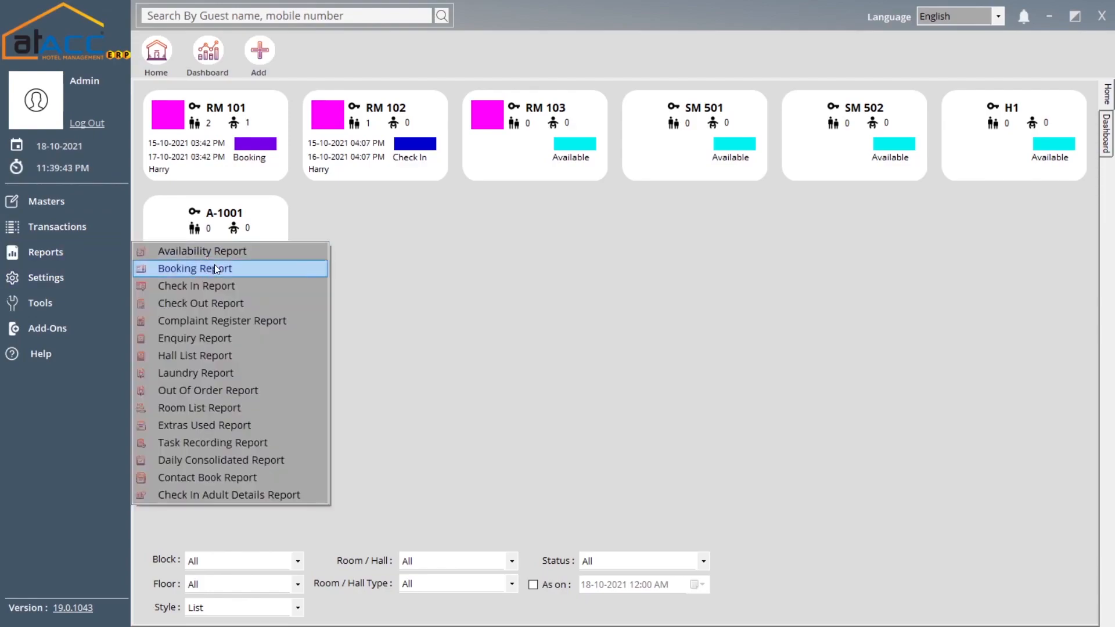
pyautogui.click(246, 254)
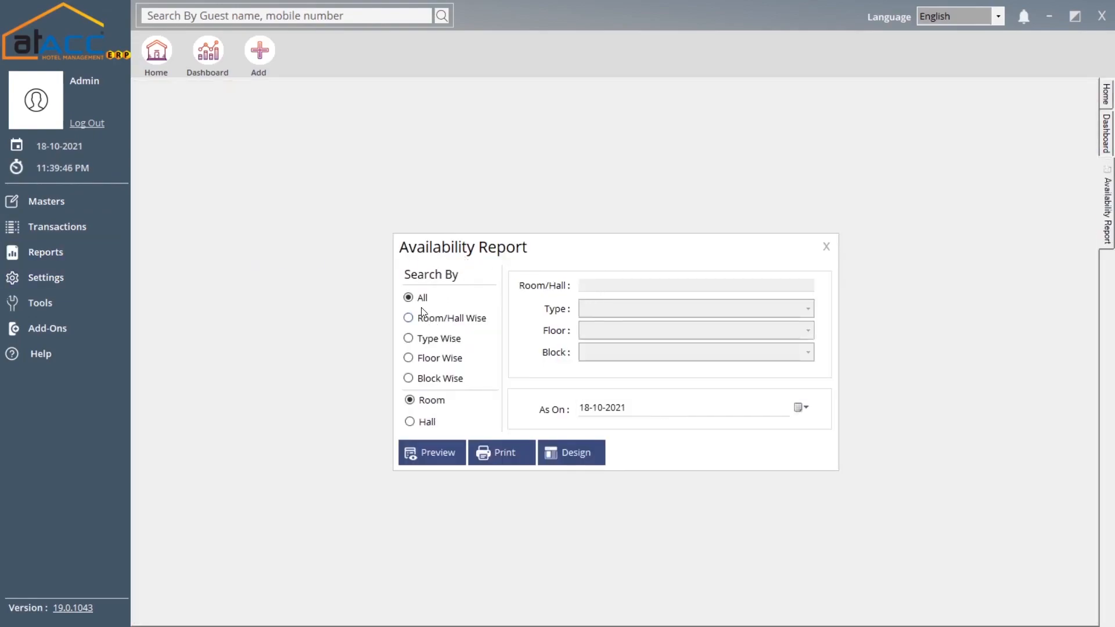
pyautogui.click(434, 320)
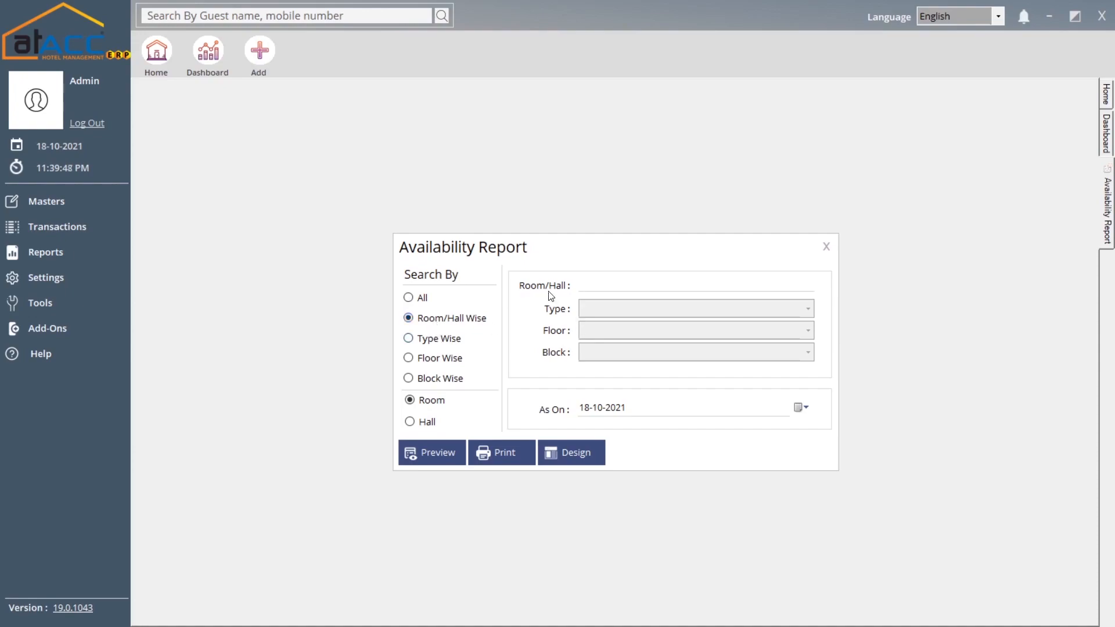
pyautogui.click(601, 285)
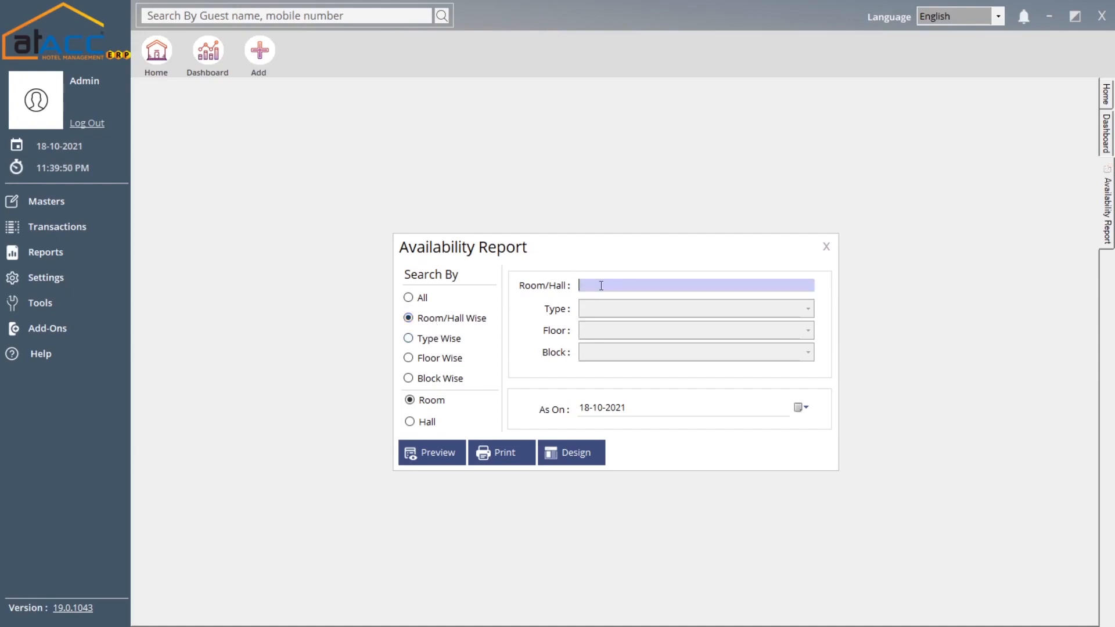
pyautogui.write('e')
pyautogui.press('BackSpace')
pyautogui.write('rM 101')
pyautogui.press('Down')
pyautogui.press('Return')
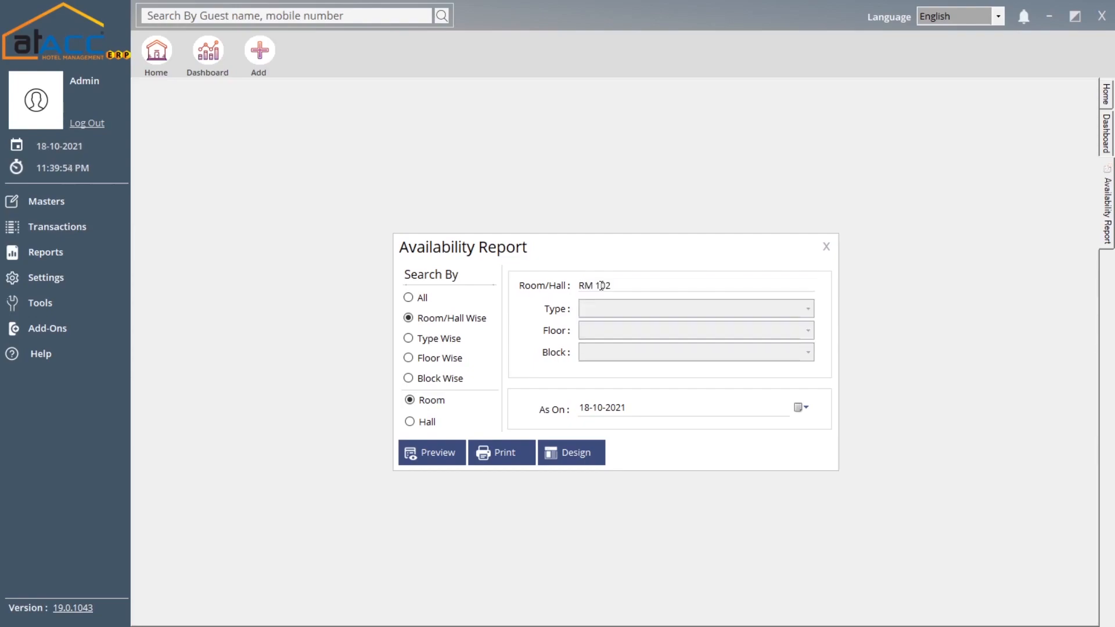
# - Try the room type, floor and block filters, then preview the availability report for all rooms
pyautogui.click(439, 342)
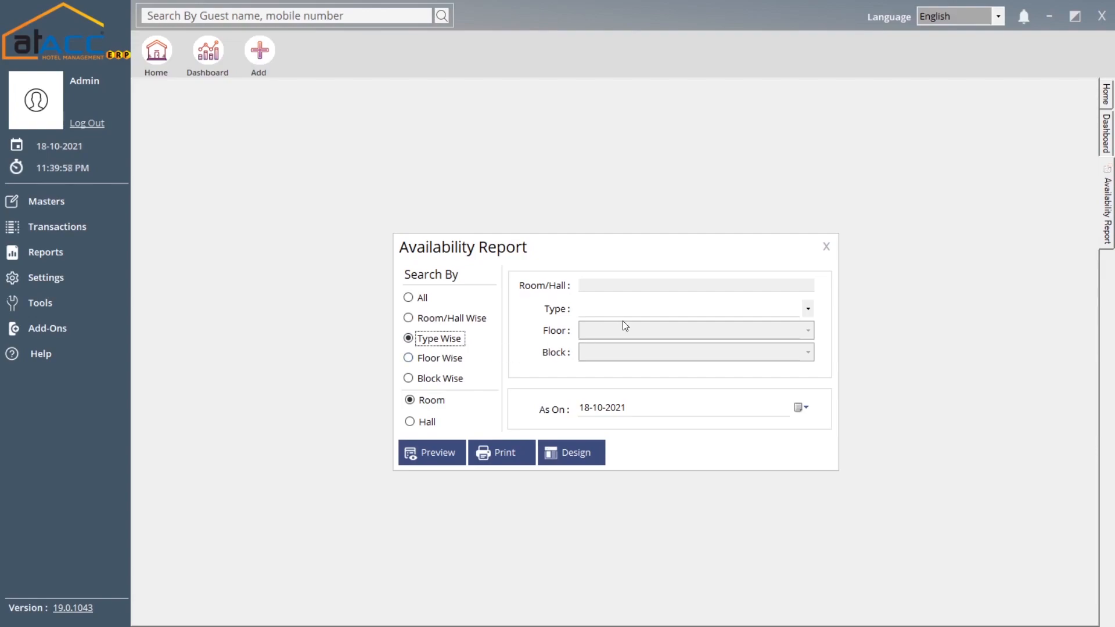
pyautogui.click(449, 361)
pyautogui.click(448, 379)
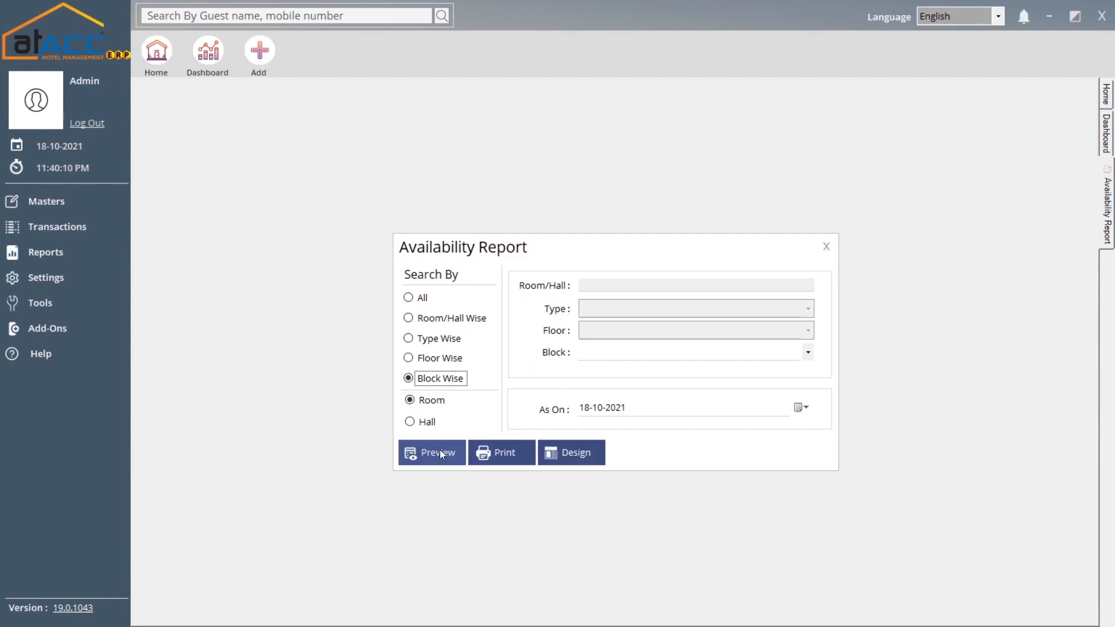
pyautogui.click(421, 297)
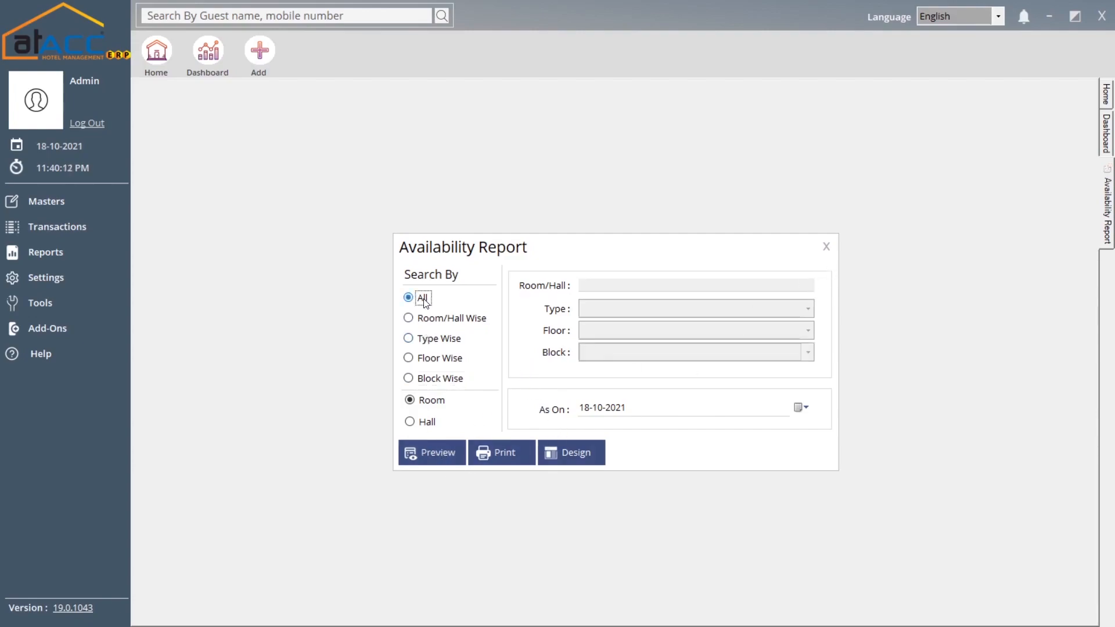
pyautogui.click(437, 451)
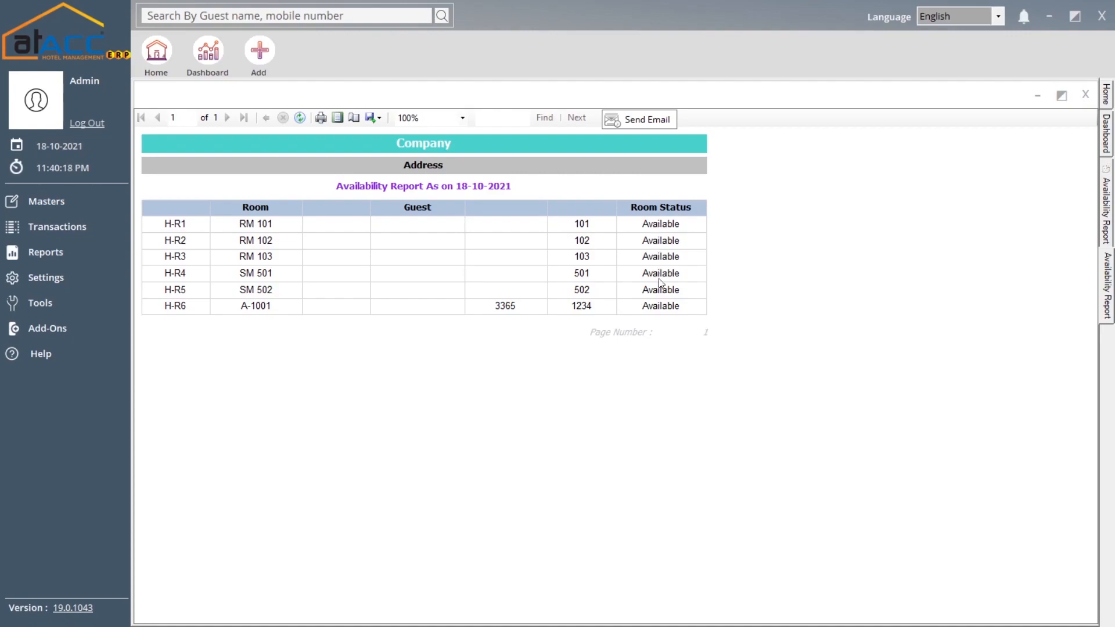
pyautogui.click(1083, 94)
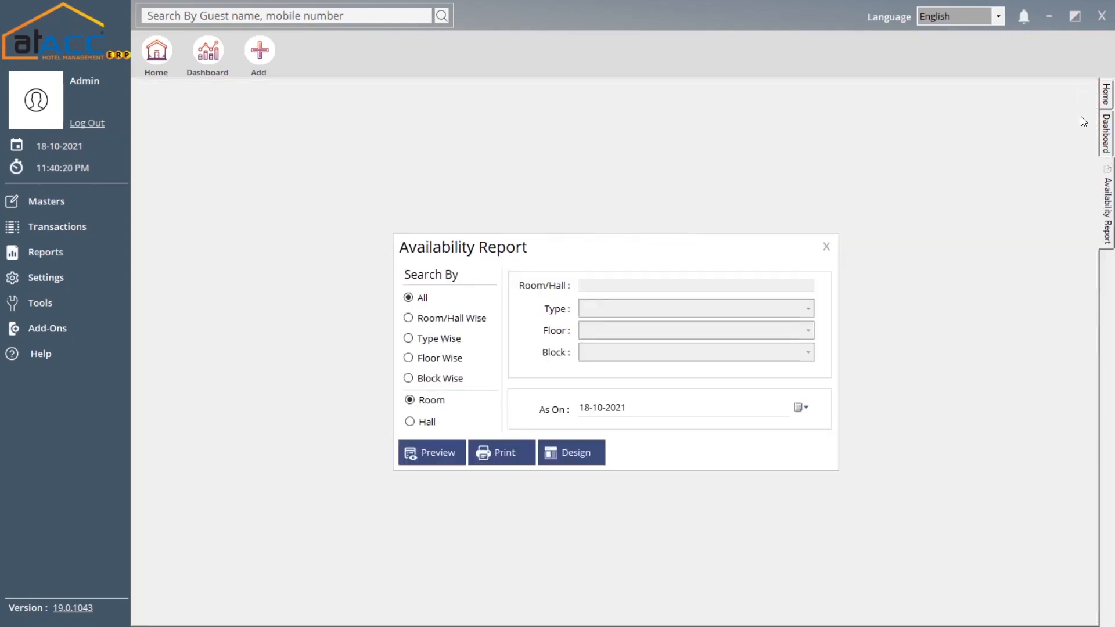
pyautogui.click(826, 246)
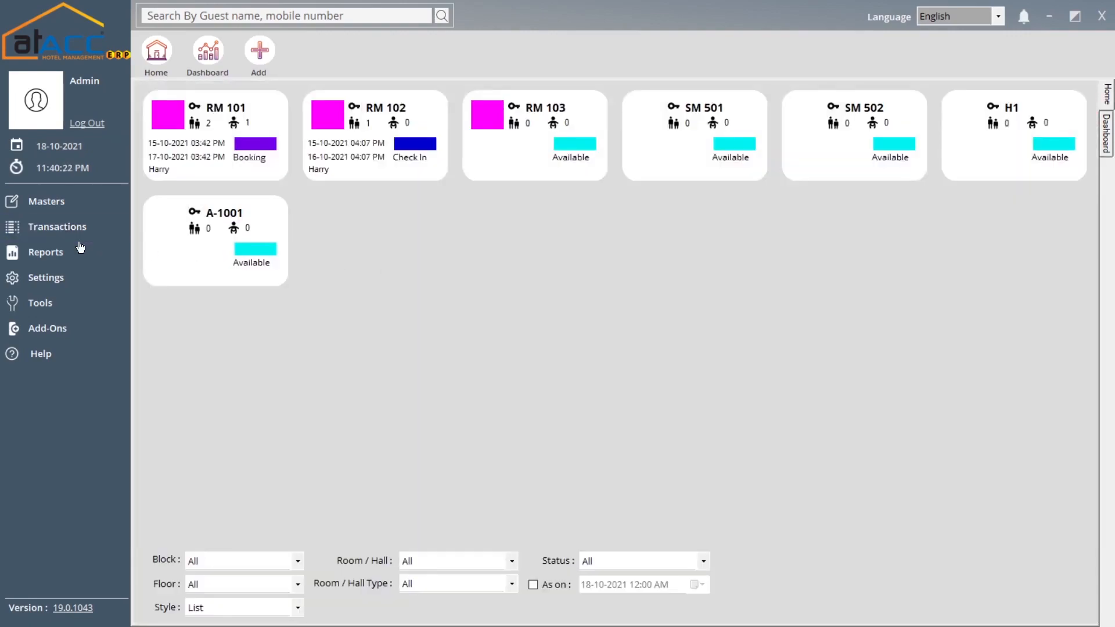
# - Review the Booking report's room and source filters with All turned off, then close it
pyautogui.click(63, 261)
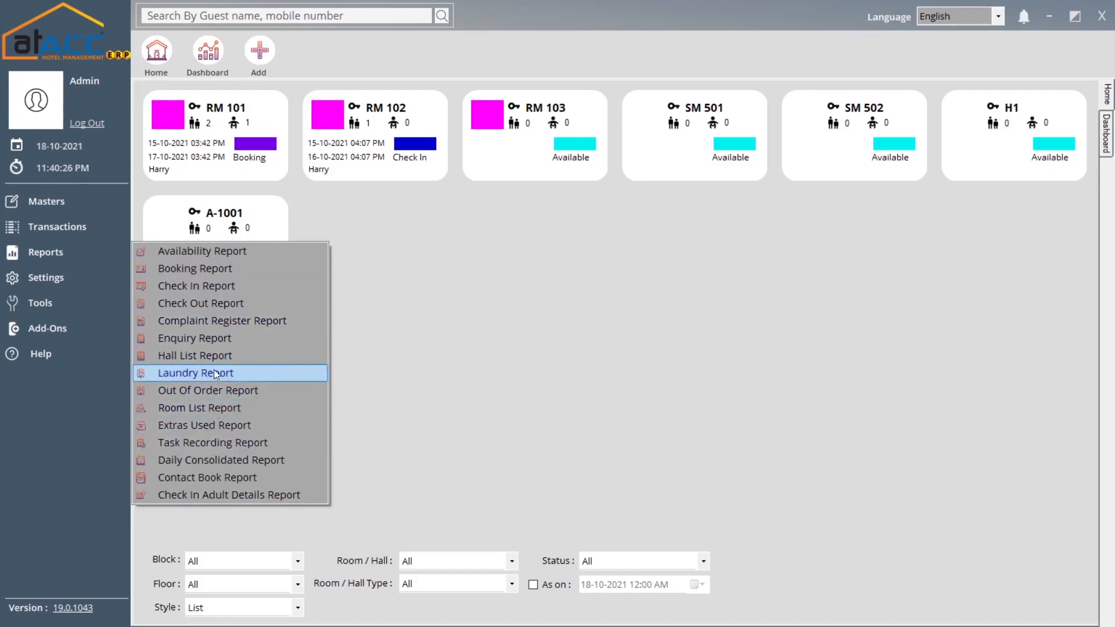
pyautogui.click(256, 271)
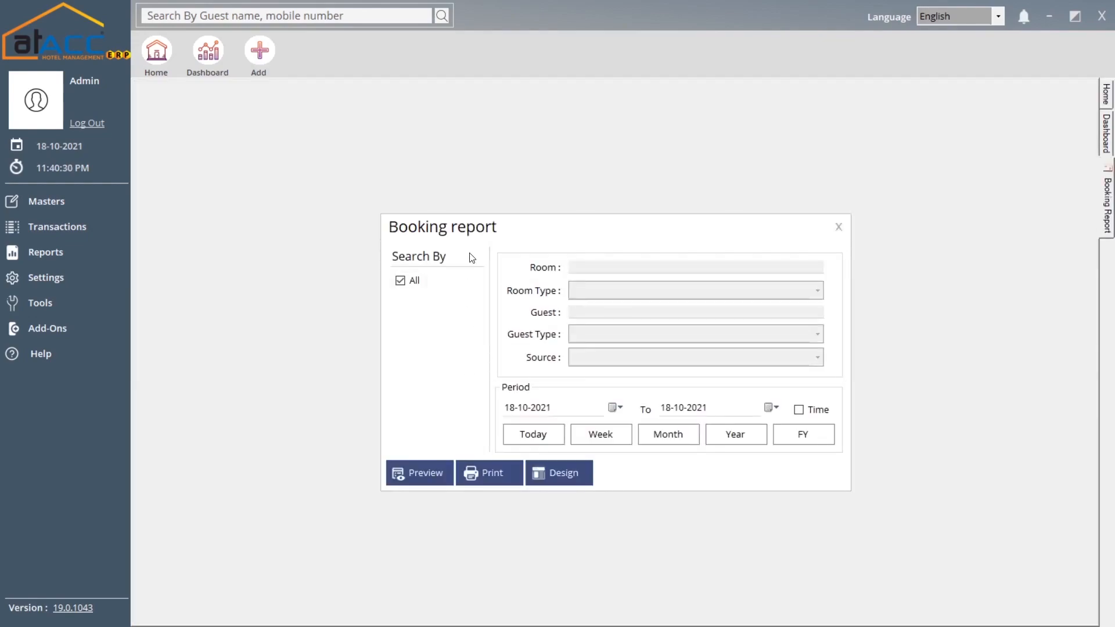
pyautogui.click(400, 281)
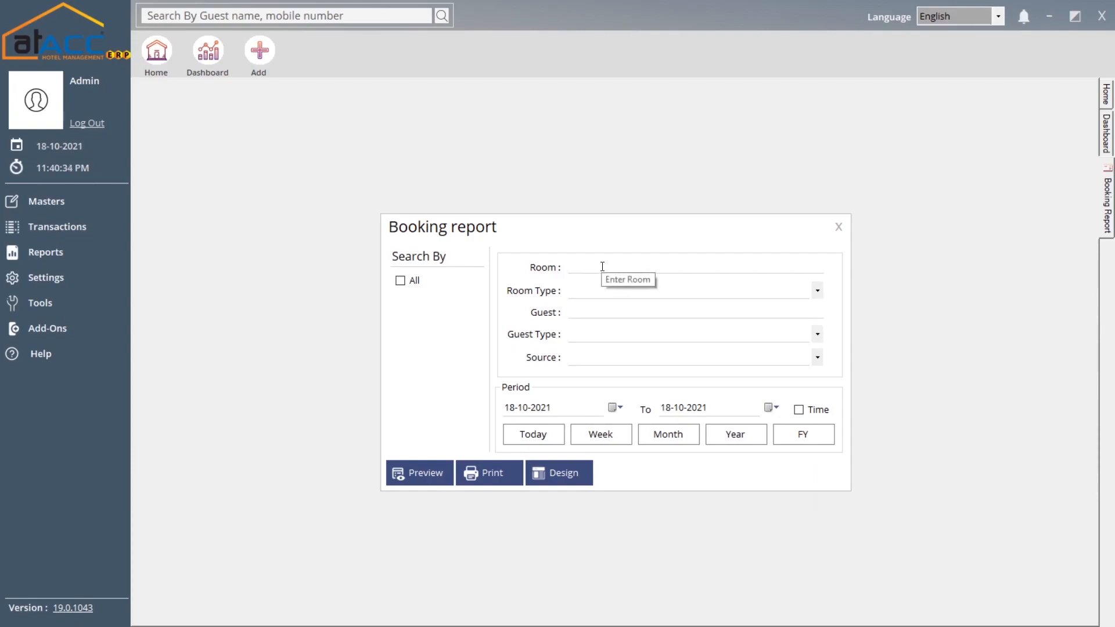
pyautogui.click(602, 267)
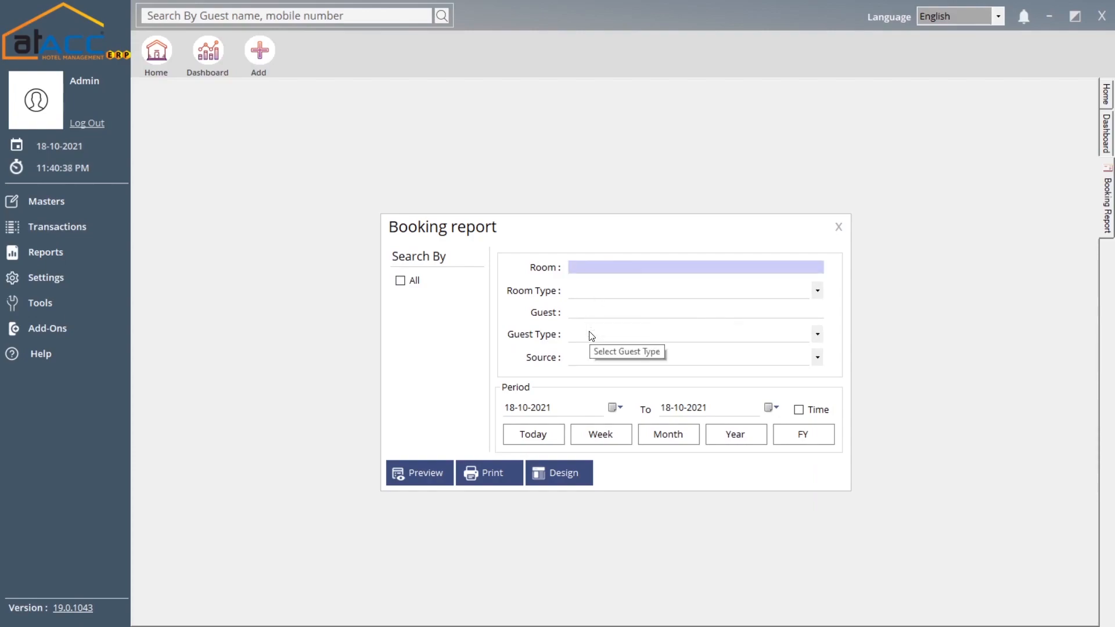
pyautogui.click(591, 358)
pyautogui.click(591, 356)
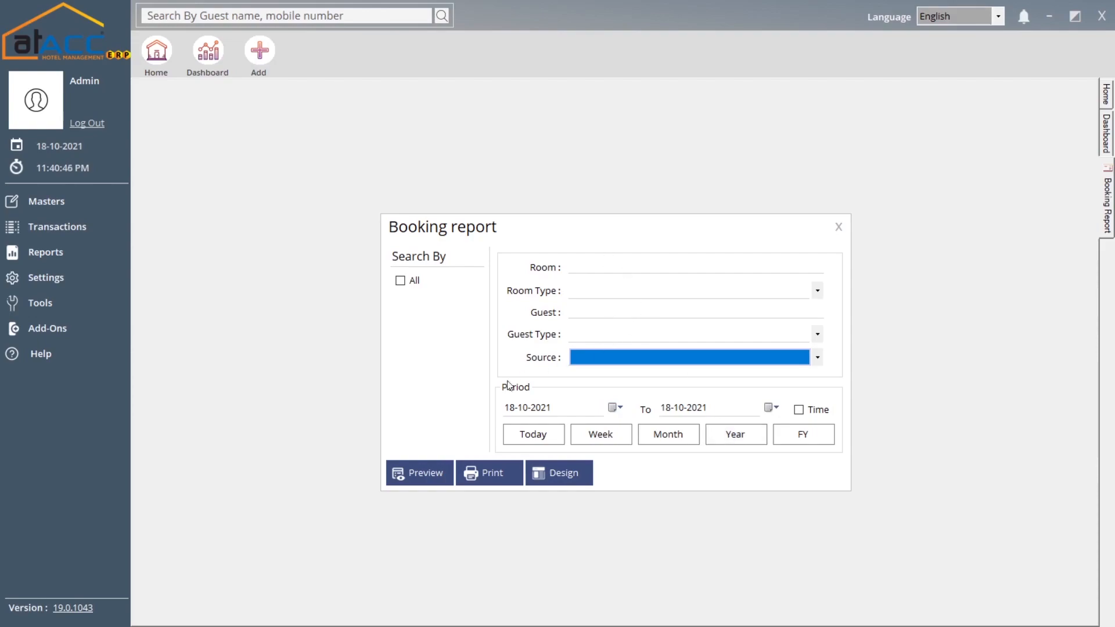
pyautogui.click(831, 230)
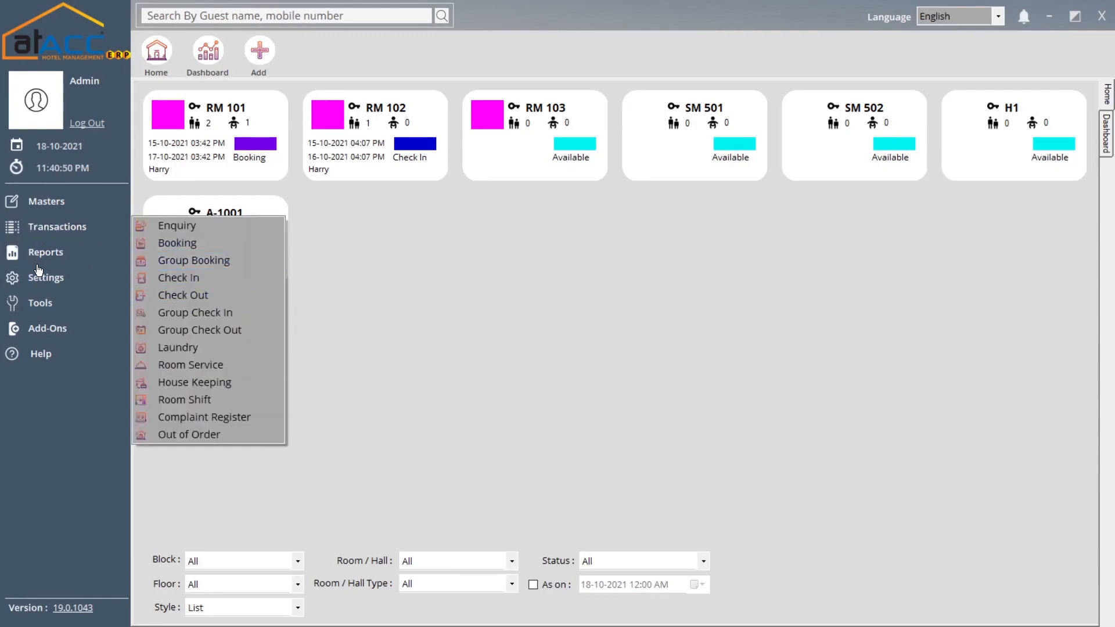
# - Look over the Check In report's filters, close it, and bring up the reports list again
pyautogui.moveTo(51, 261)
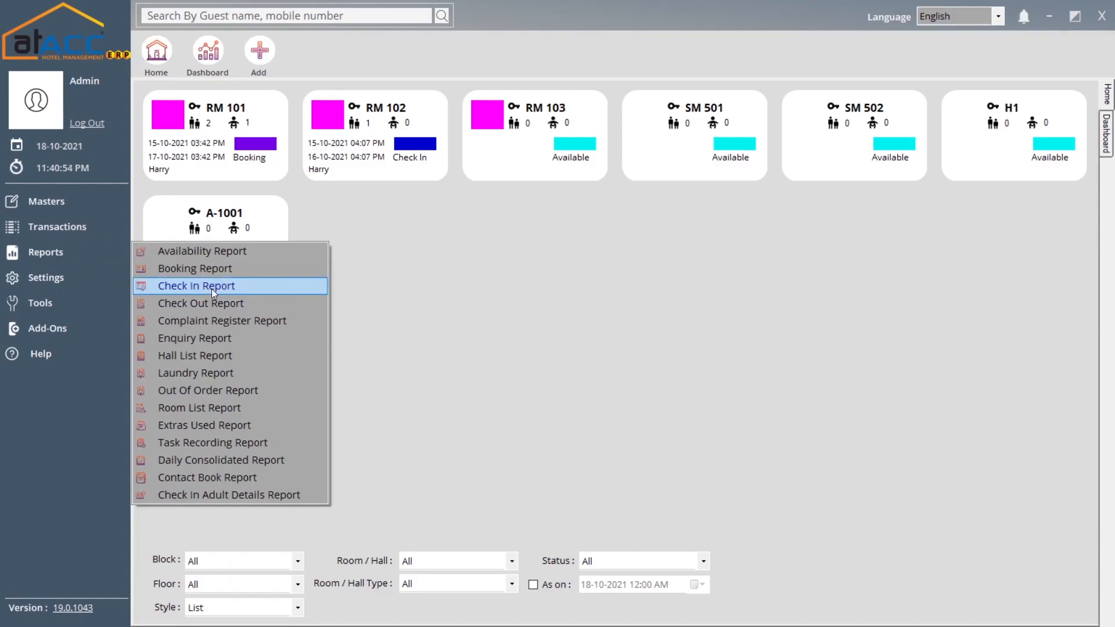
pyautogui.click(212, 287)
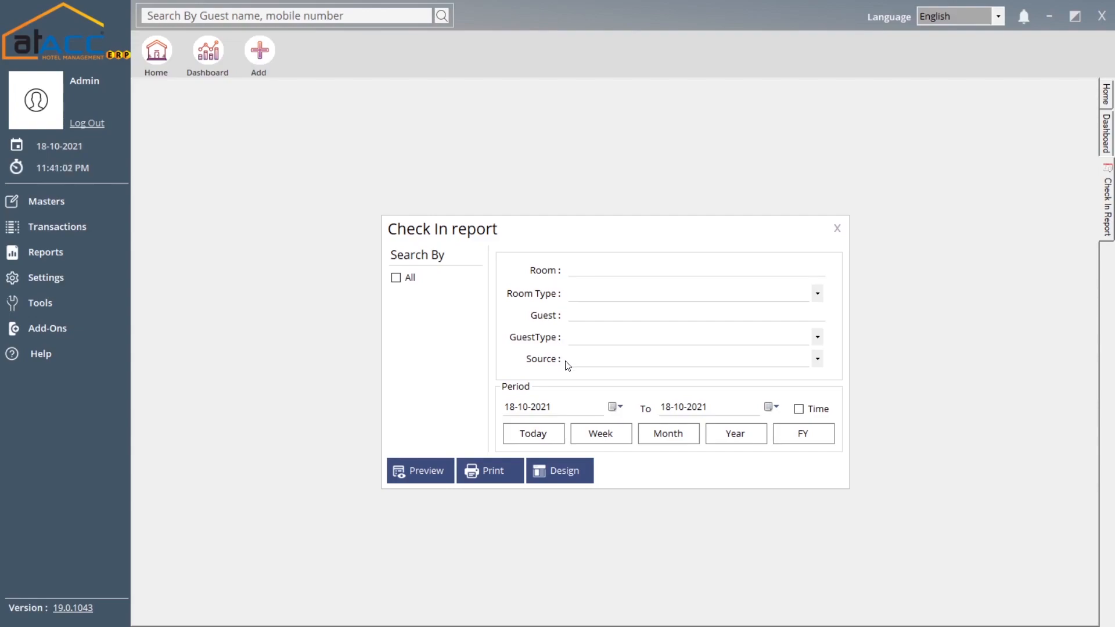
pyautogui.click(836, 229)
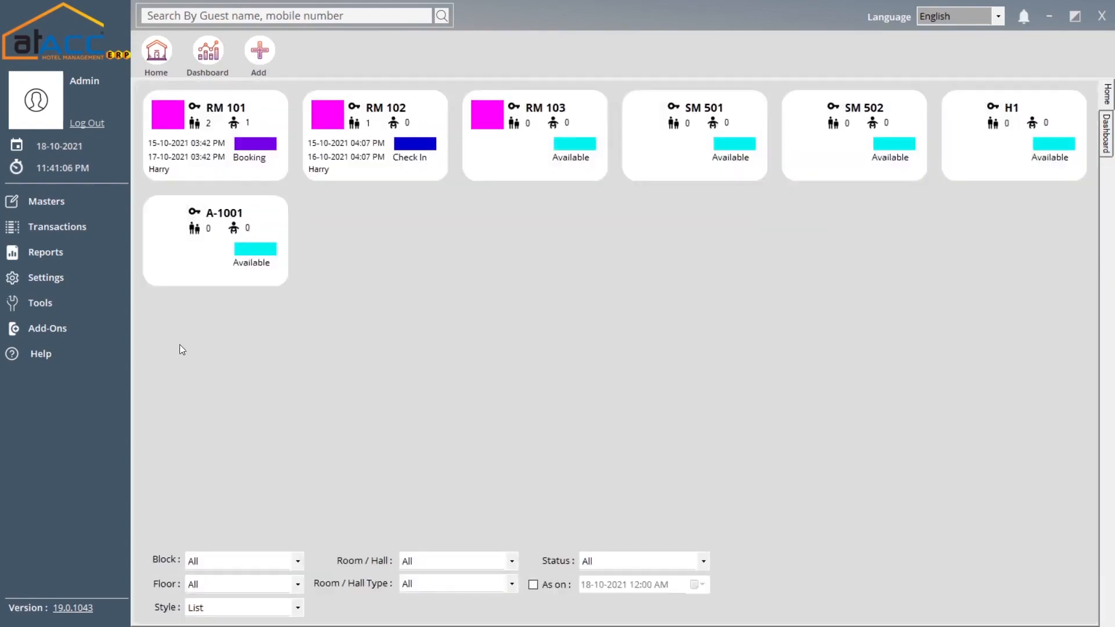
pyautogui.click(71, 260)
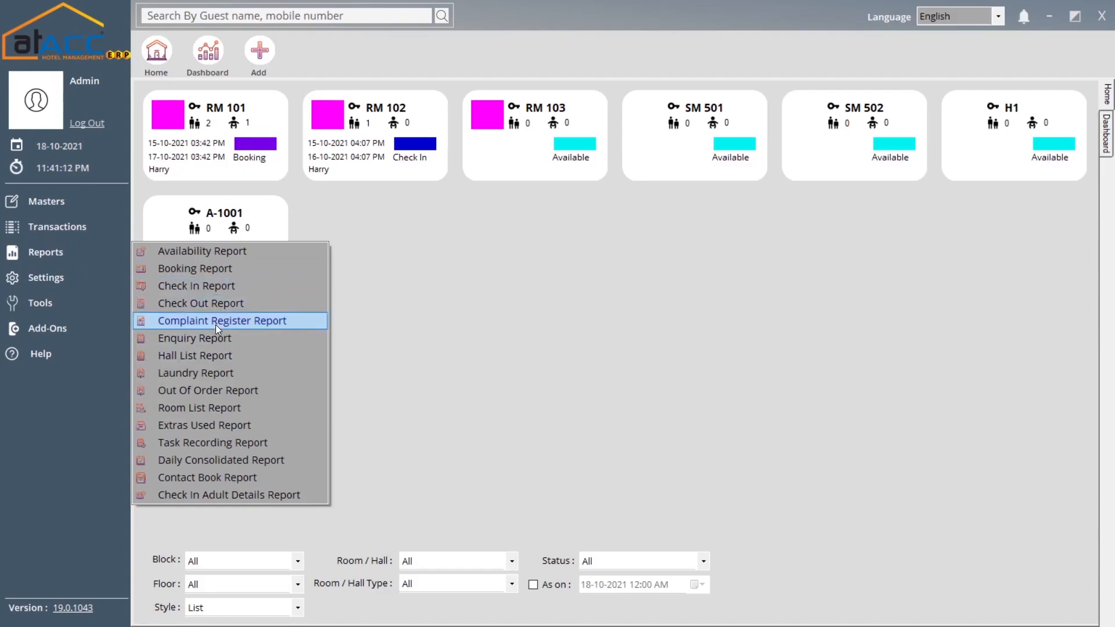
pyautogui.click(252, 320)
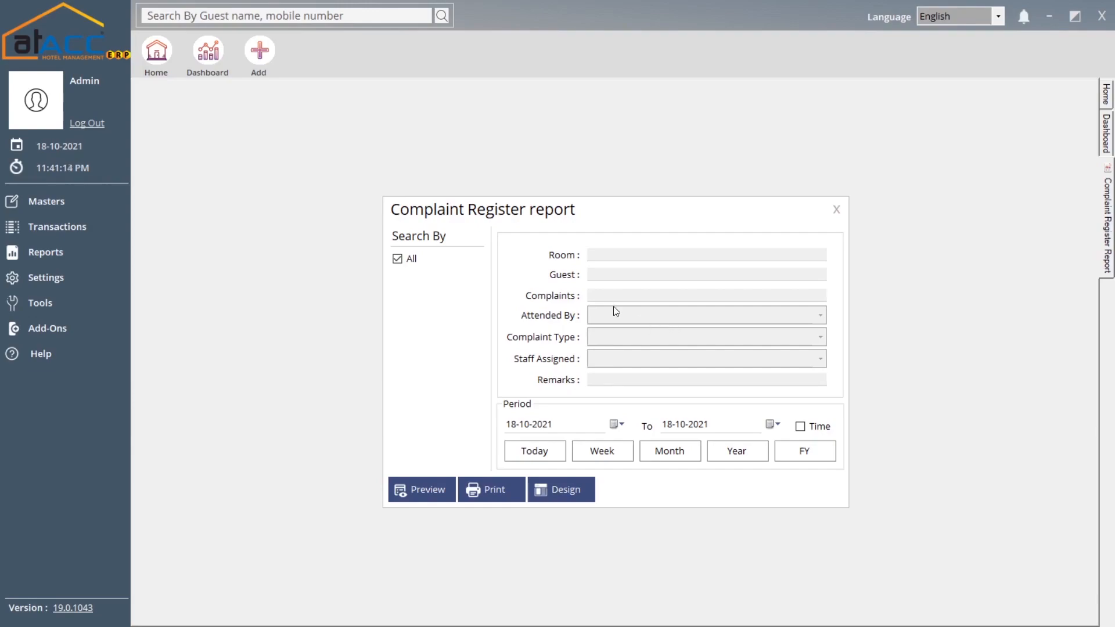
pyautogui.click(406, 259)
pyautogui.click(617, 343)
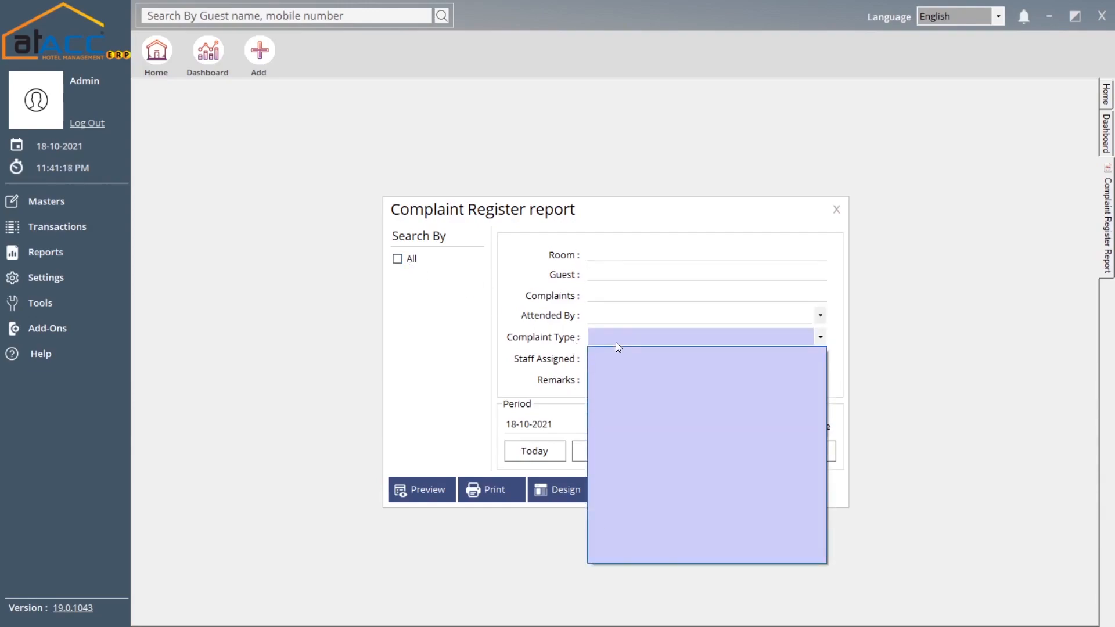
pyautogui.click(614, 336)
pyautogui.click(621, 316)
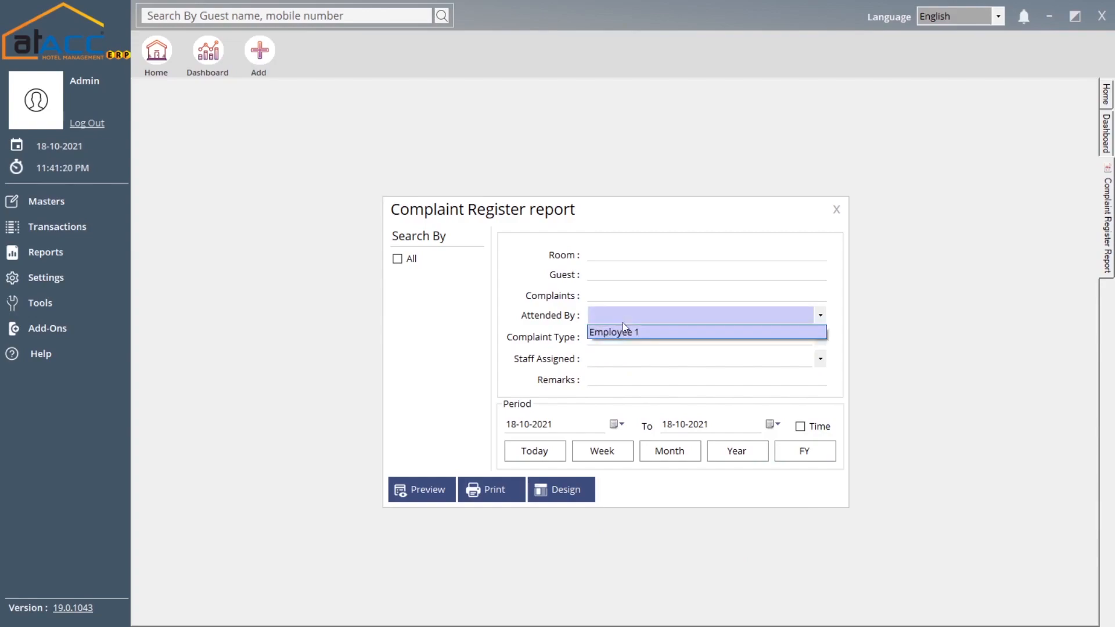
pyautogui.click(622, 322)
pyautogui.click(615, 359)
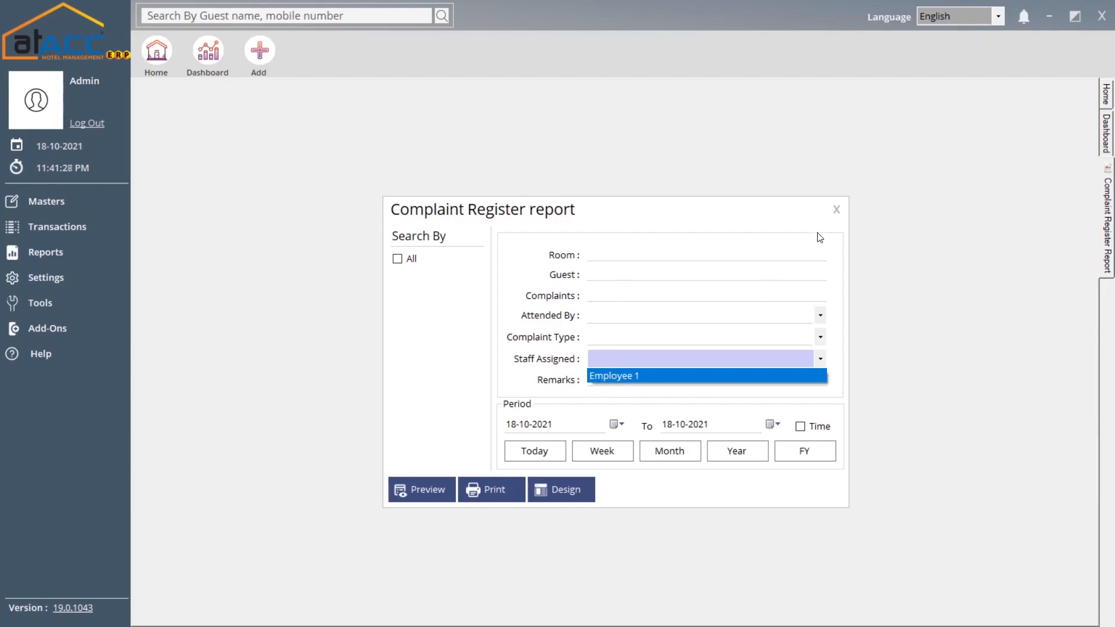
pyautogui.click(836, 210)
pyautogui.click(836, 210)
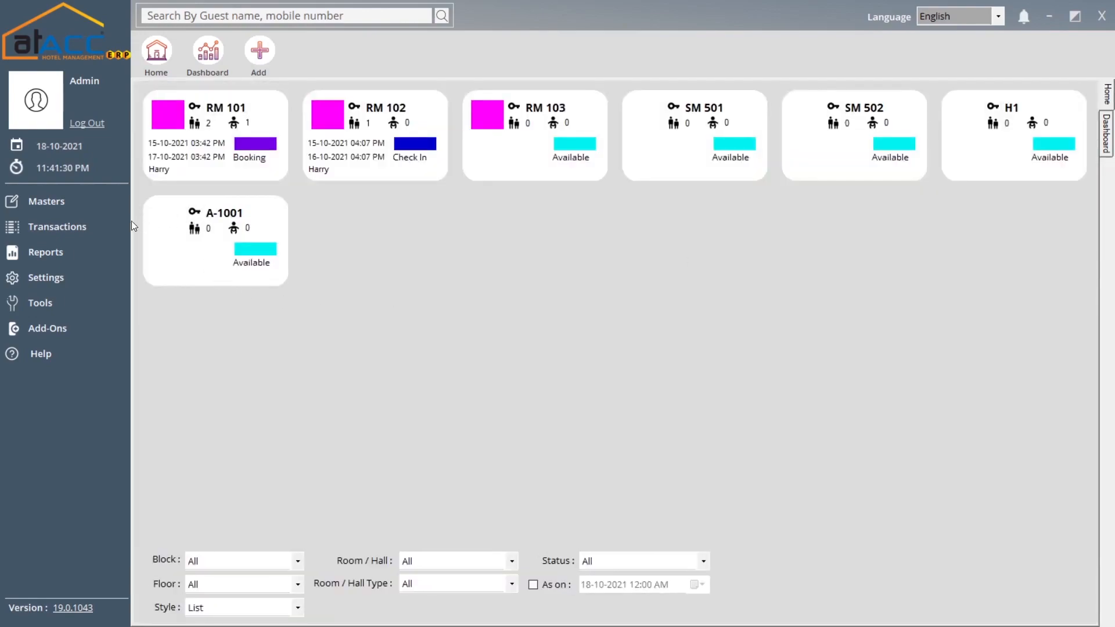
# - Open the Hall List Report from Reports, close it, and reopen the reports list
pyautogui.click(46, 252)
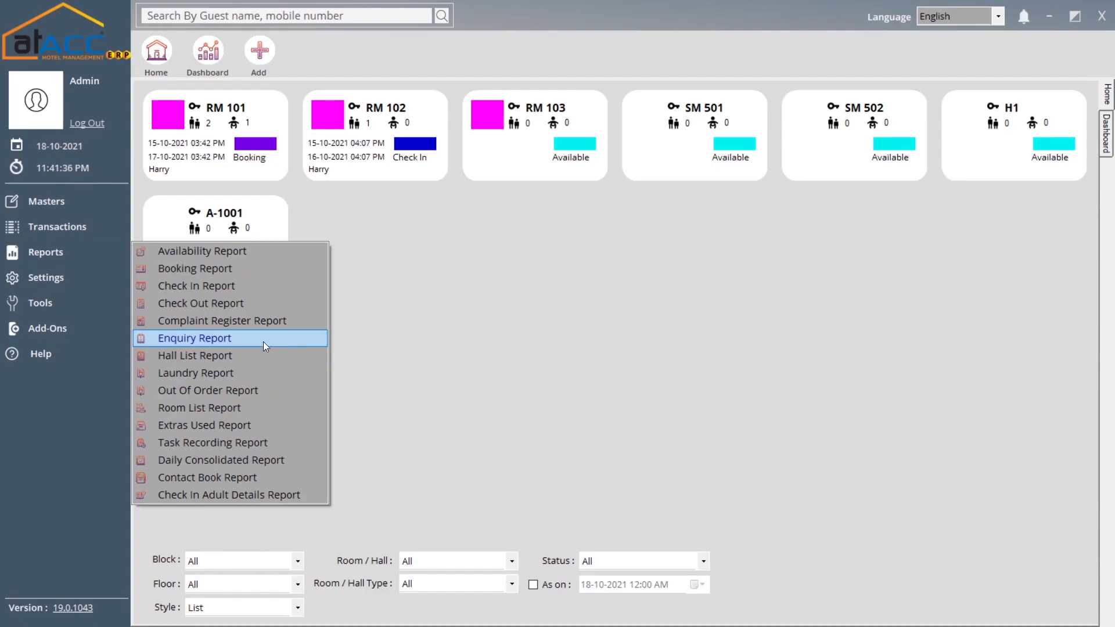
pyautogui.click(228, 356)
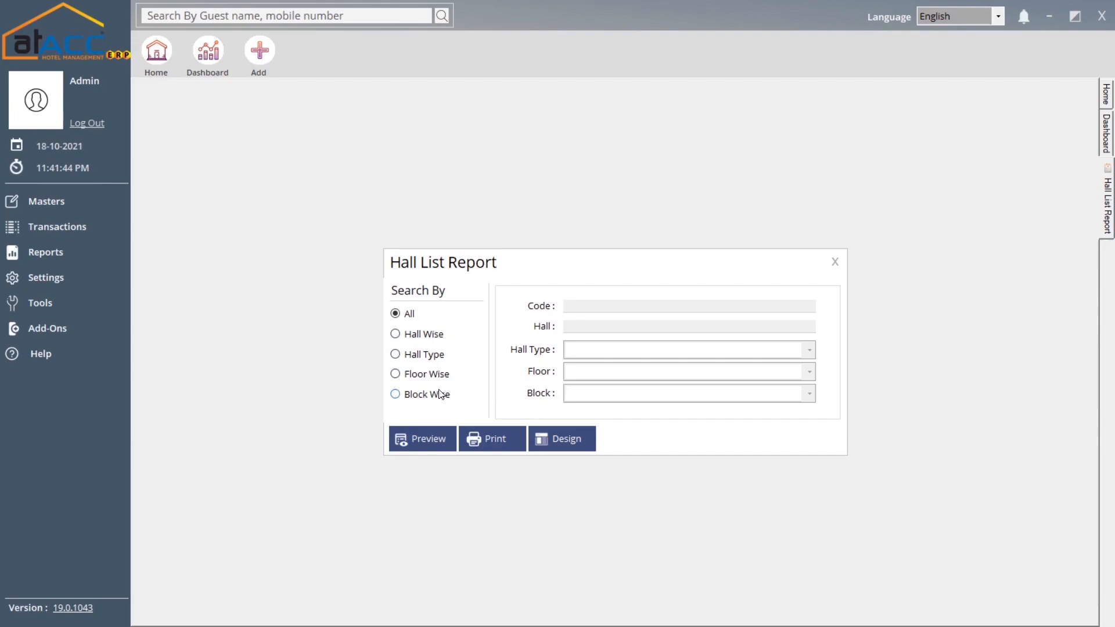
pyautogui.click(839, 271)
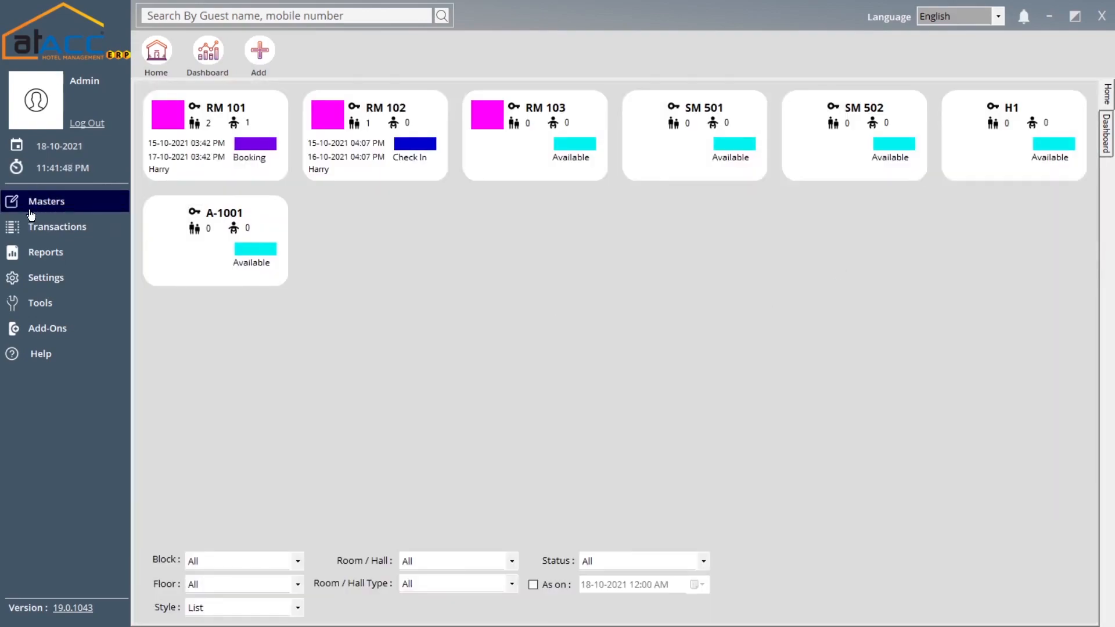
pyautogui.click(109, 235)
pyautogui.moveTo(70, 252)
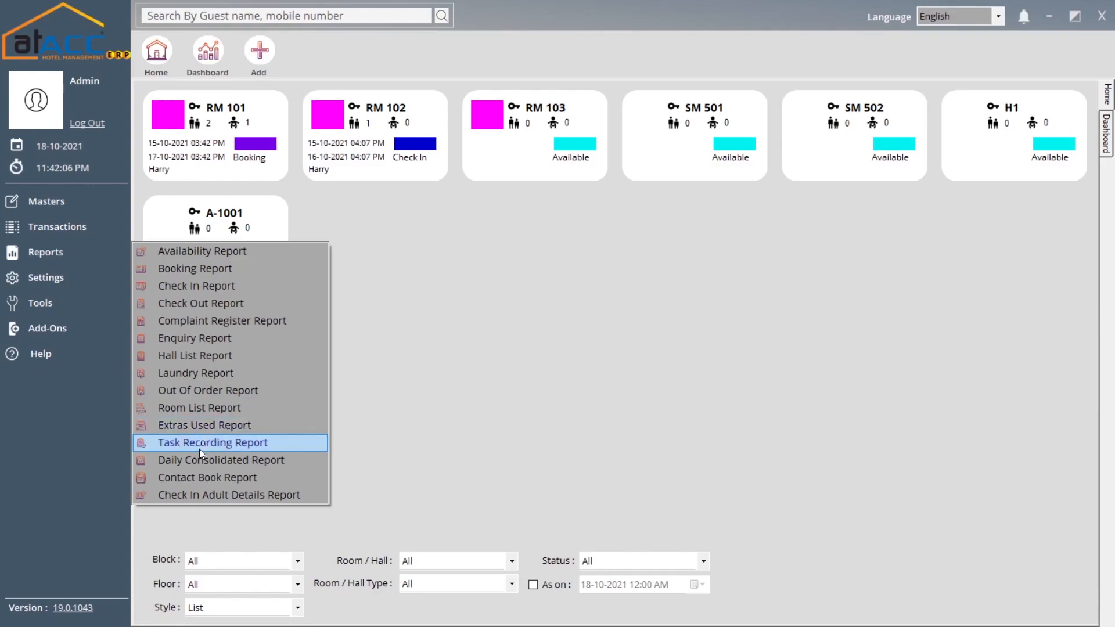
# - Preview the Task Recording report for all House Keeping tasks, accept 'record not found', and close it
pyautogui.click(214, 443)
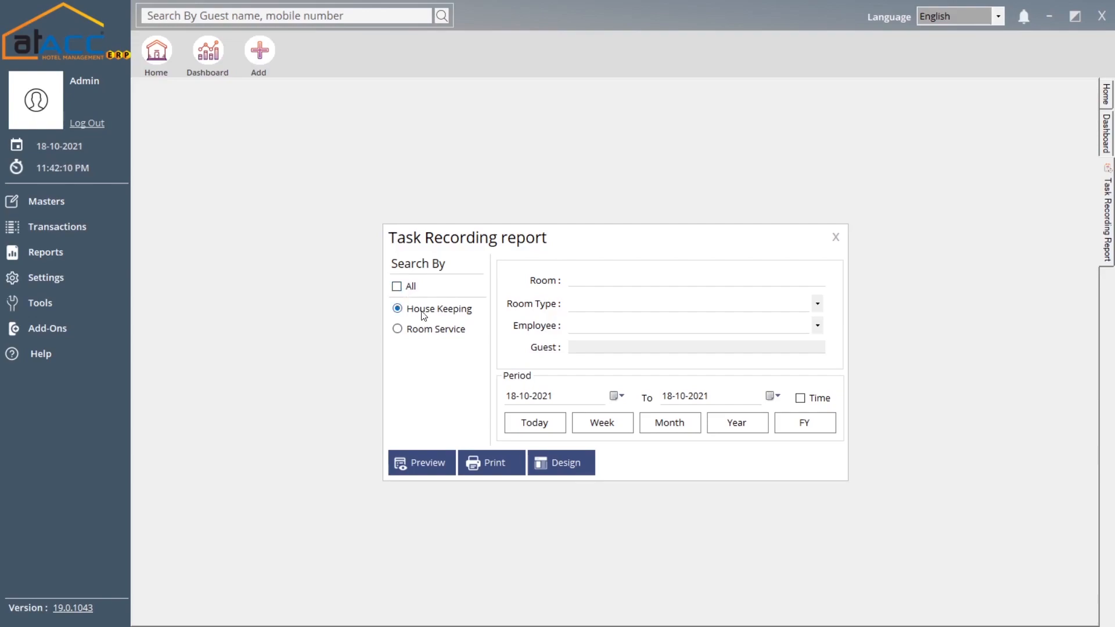
pyautogui.click(428, 335)
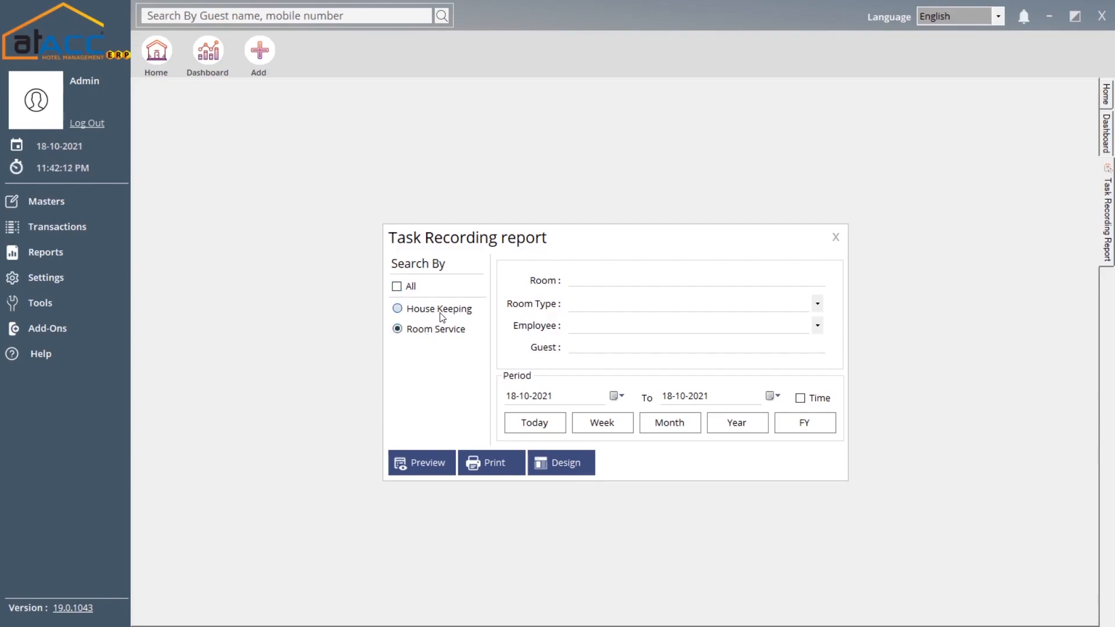
pyautogui.click(441, 316)
pyautogui.click(649, 281)
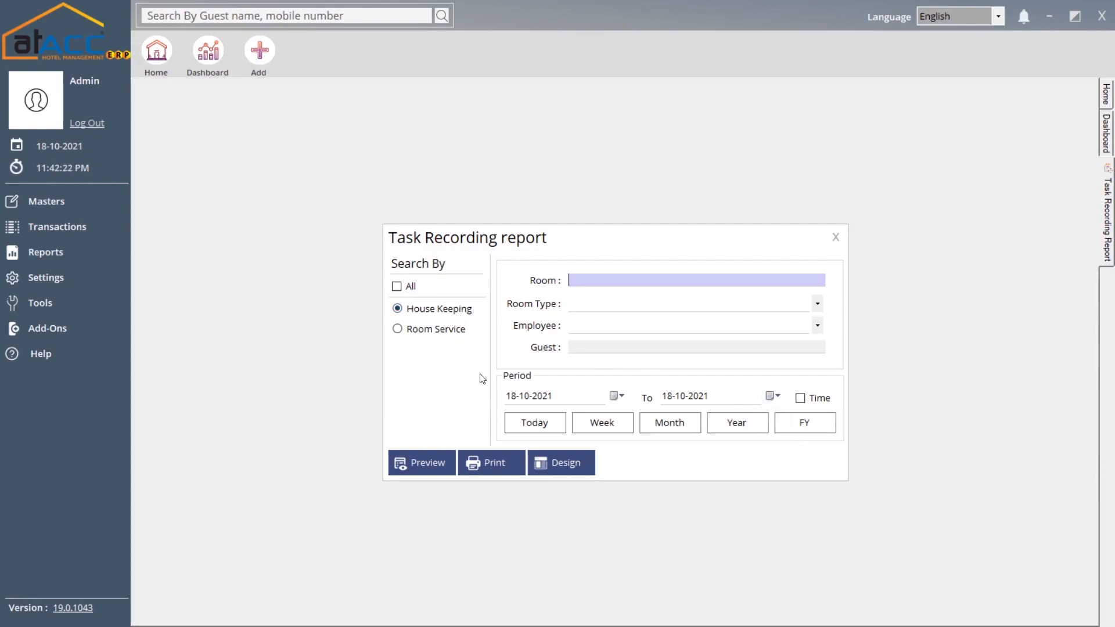
pyautogui.click(430, 292)
pyautogui.click(422, 462)
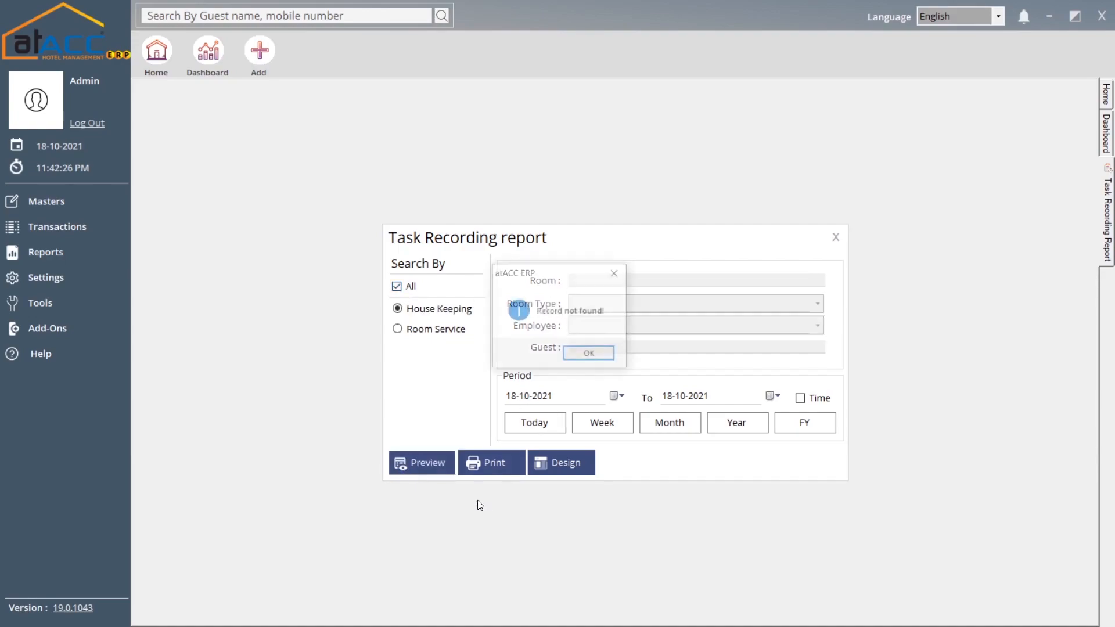
pyautogui.click(588, 353)
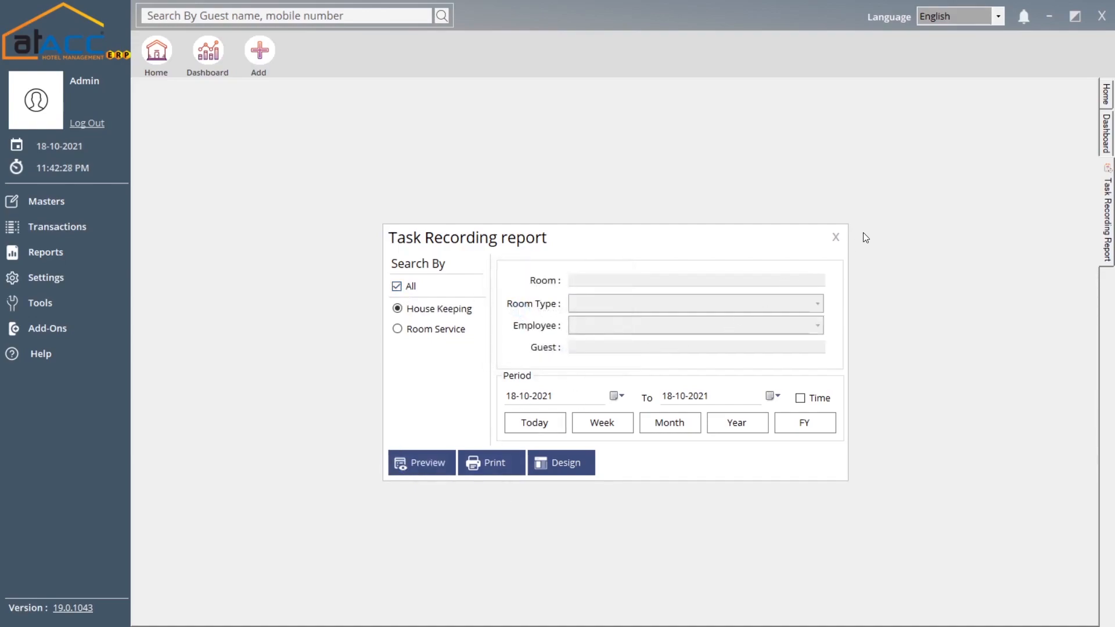
pyautogui.click(836, 237)
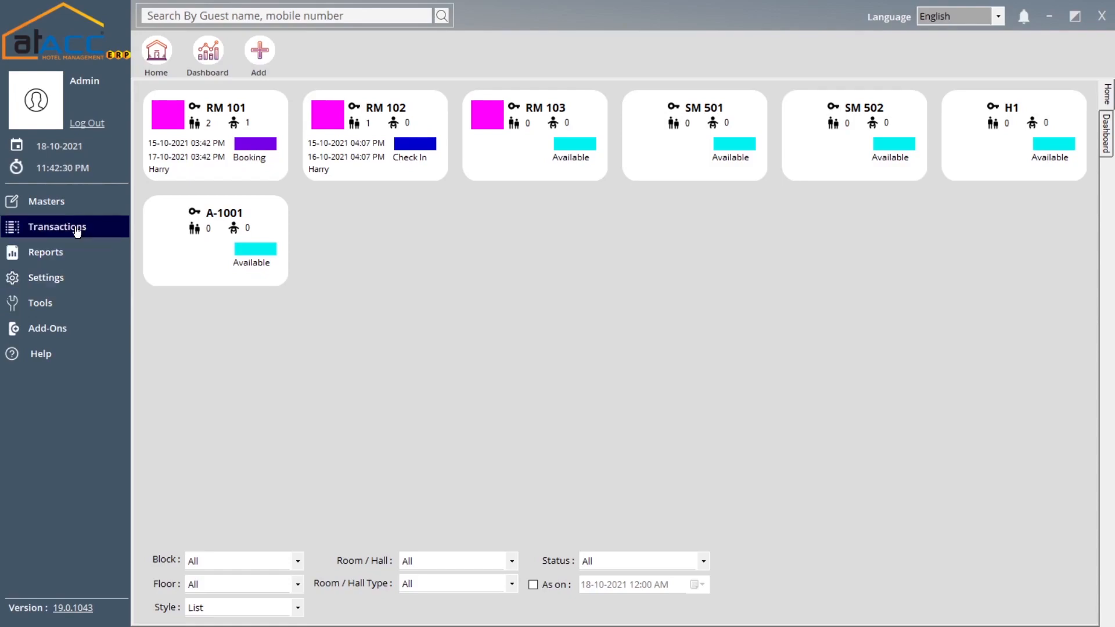
# - Preview the Daily Consolidated Report for today, then for the financial year 01-01-2021 to 31-12-2021
pyautogui.click(68, 257)
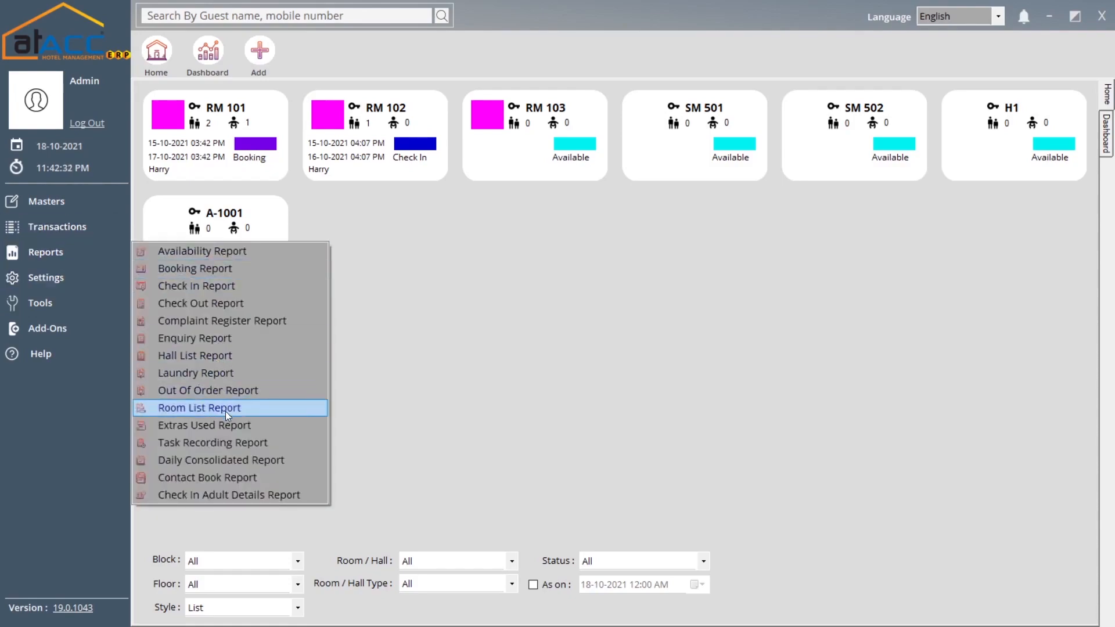
pyautogui.click(223, 461)
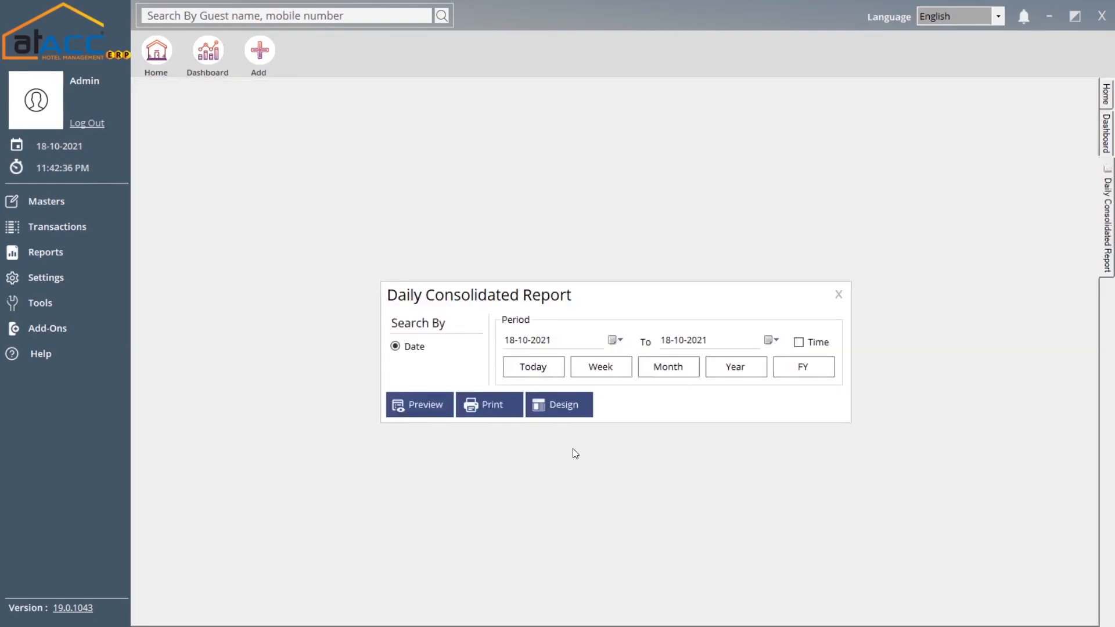
pyautogui.click(427, 403)
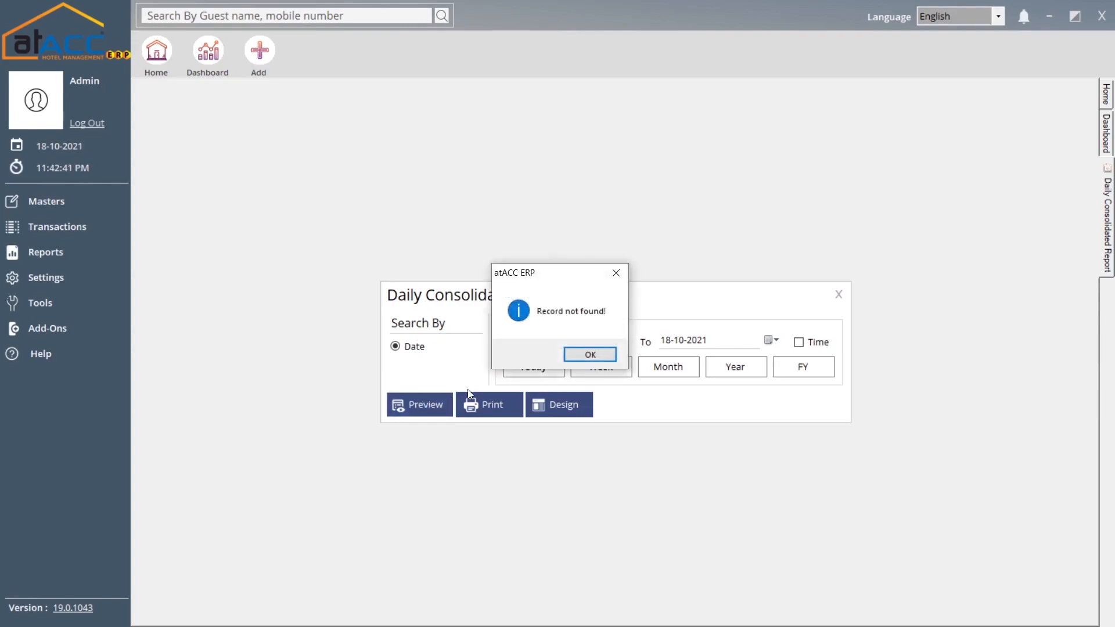
pyautogui.click(578, 360)
pyautogui.click(807, 360)
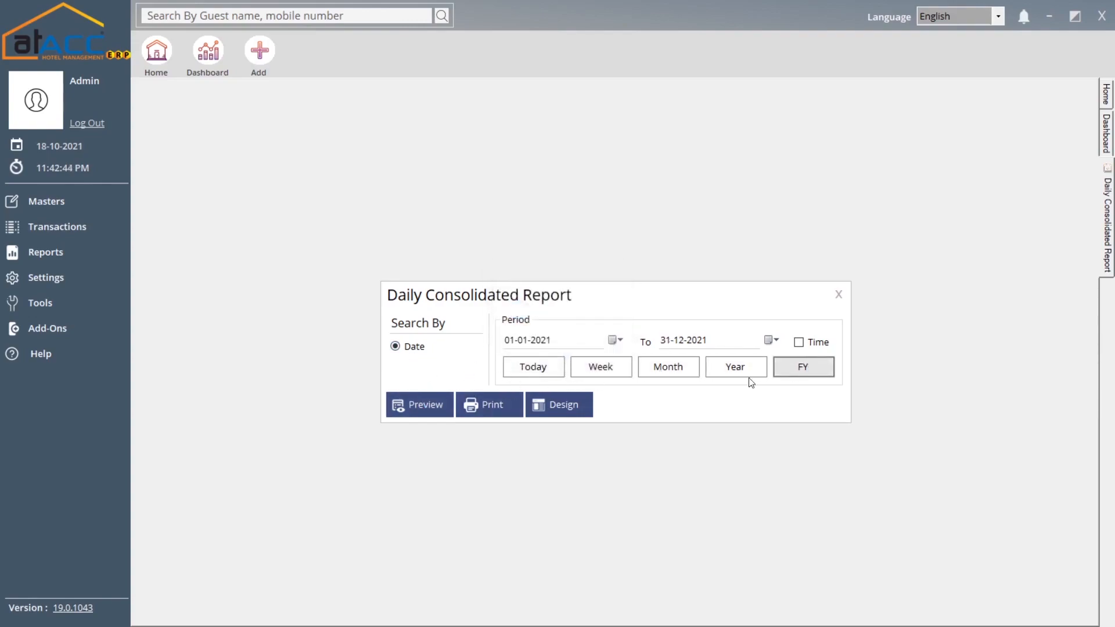
pyautogui.click(395, 408)
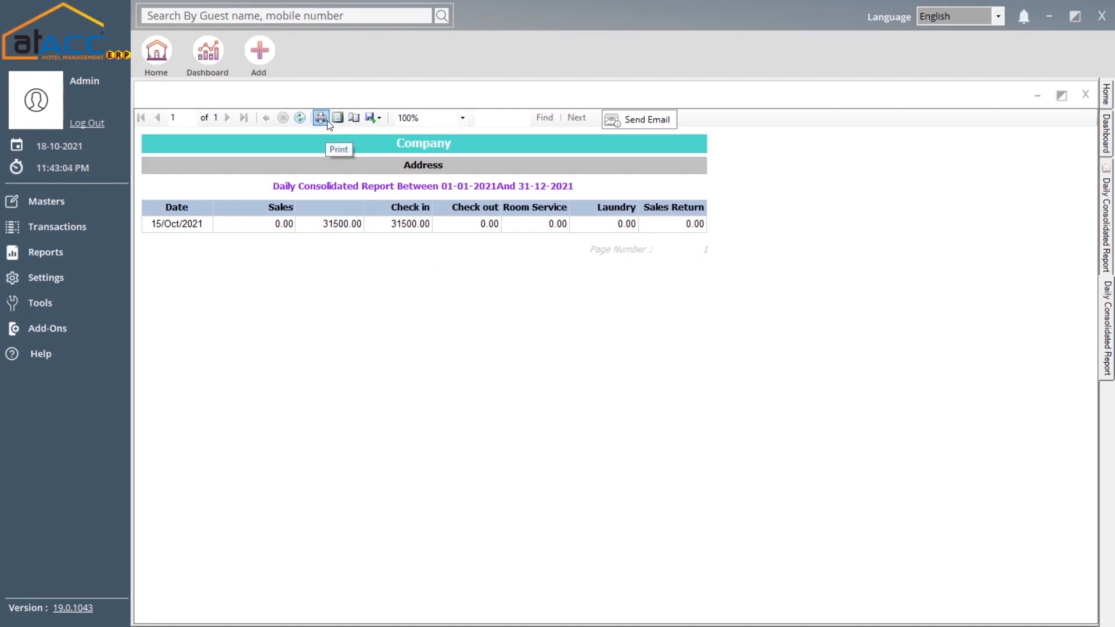
# - Check the Export and Send Email options without using them, then close the Daily Consolidated preview and form
pyautogui.click(372, 118)
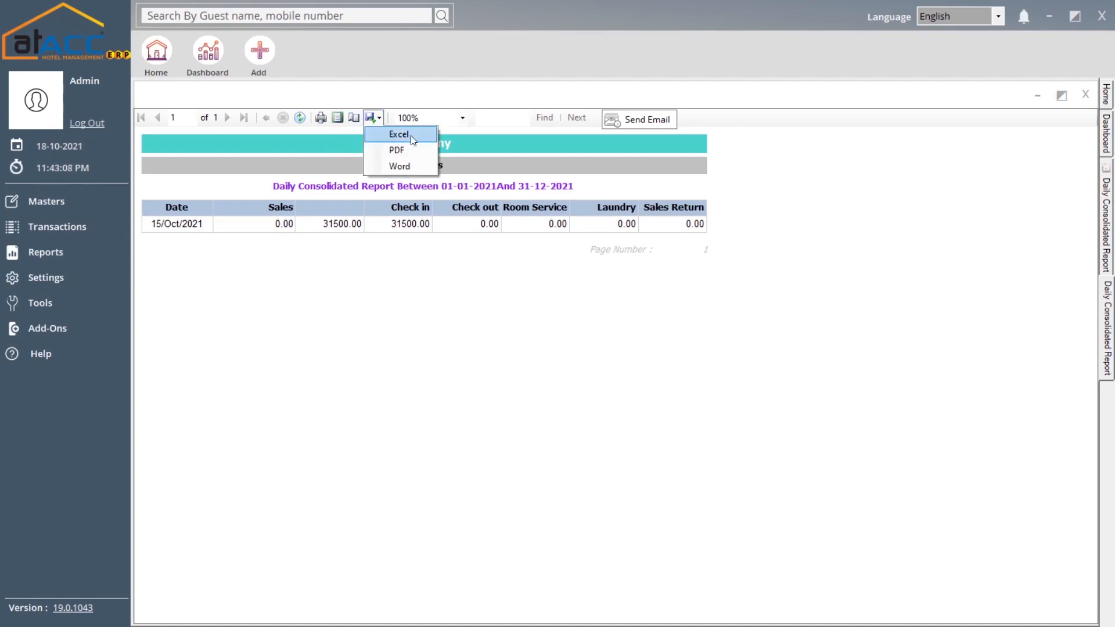
pyautogui.click(604, 147)
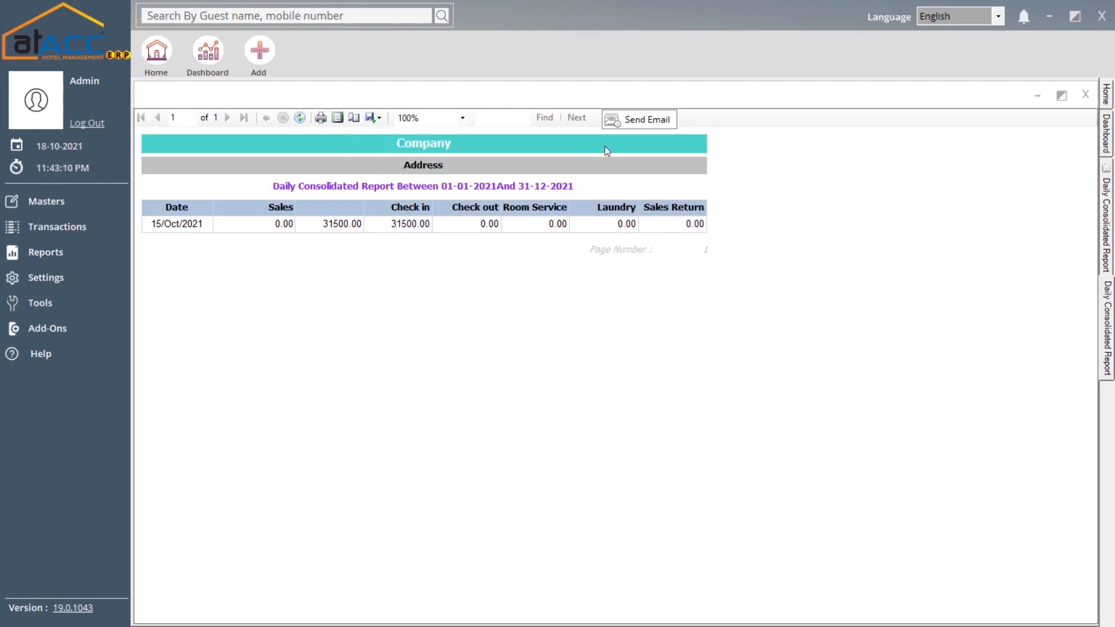
pyautogui.click(648, 122)
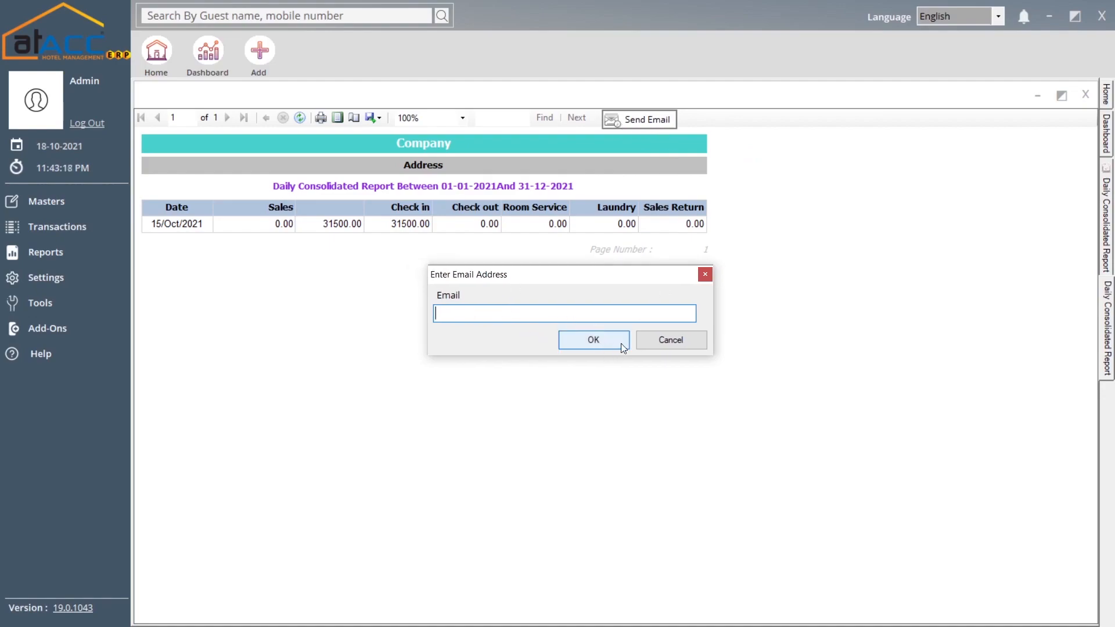
pyautogui.click(657, 346)
pyautogui.click(1084, 90)
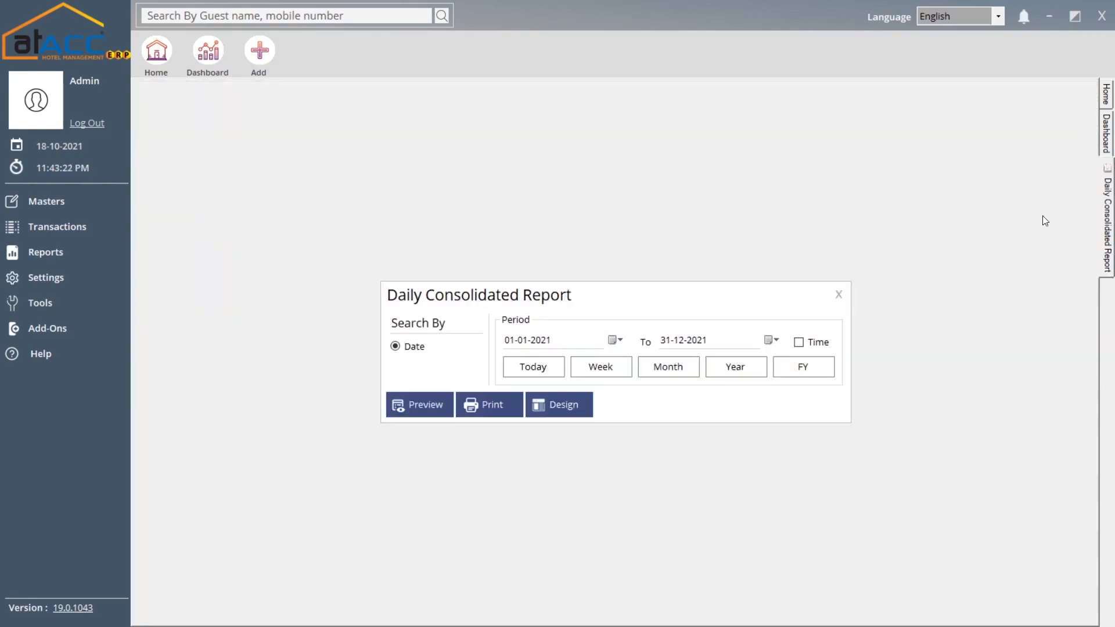
pyautogui.click(837, 294)
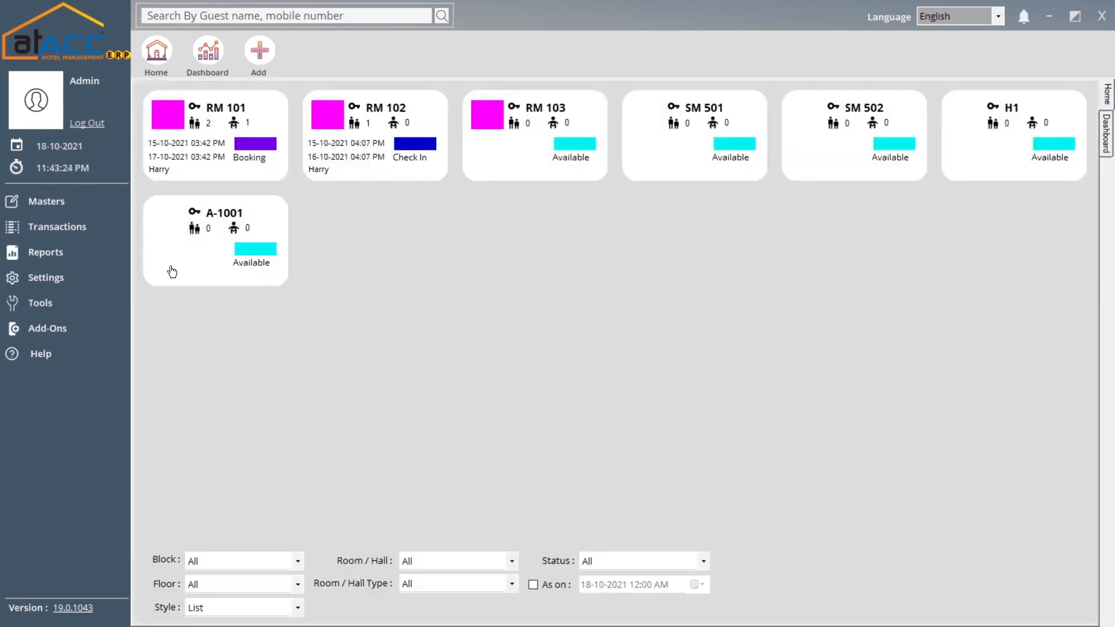
pyautogui.click(66, 256)
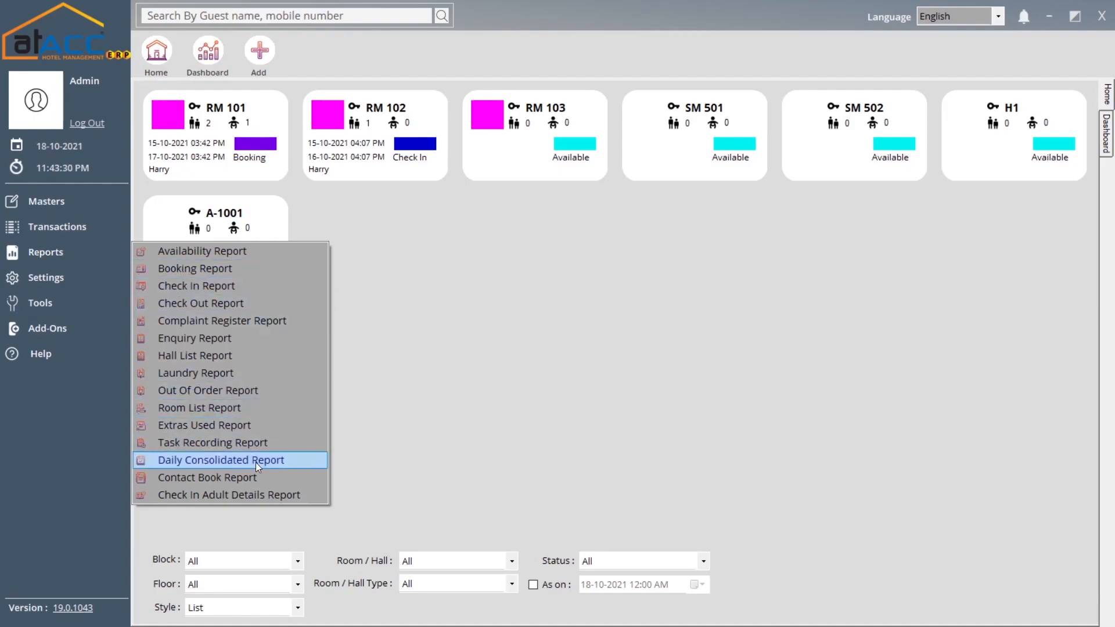
# - Switch the Contact Book Report between Name and Category filters, finding the category list empty
pyautogui.click(231, 482)
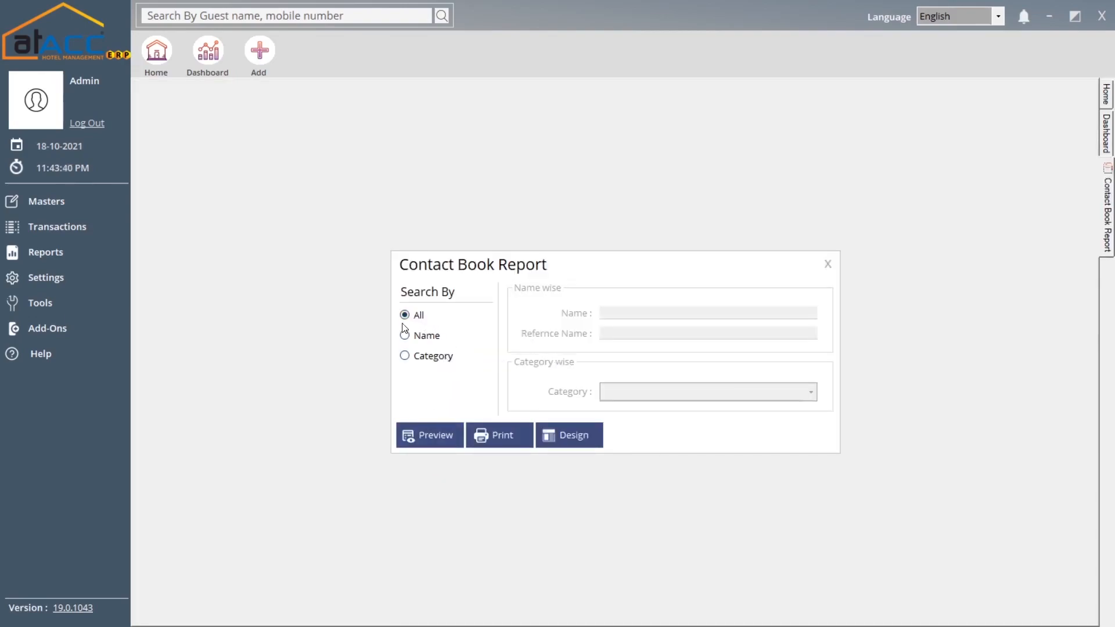
pyautogui.click(428, 342)
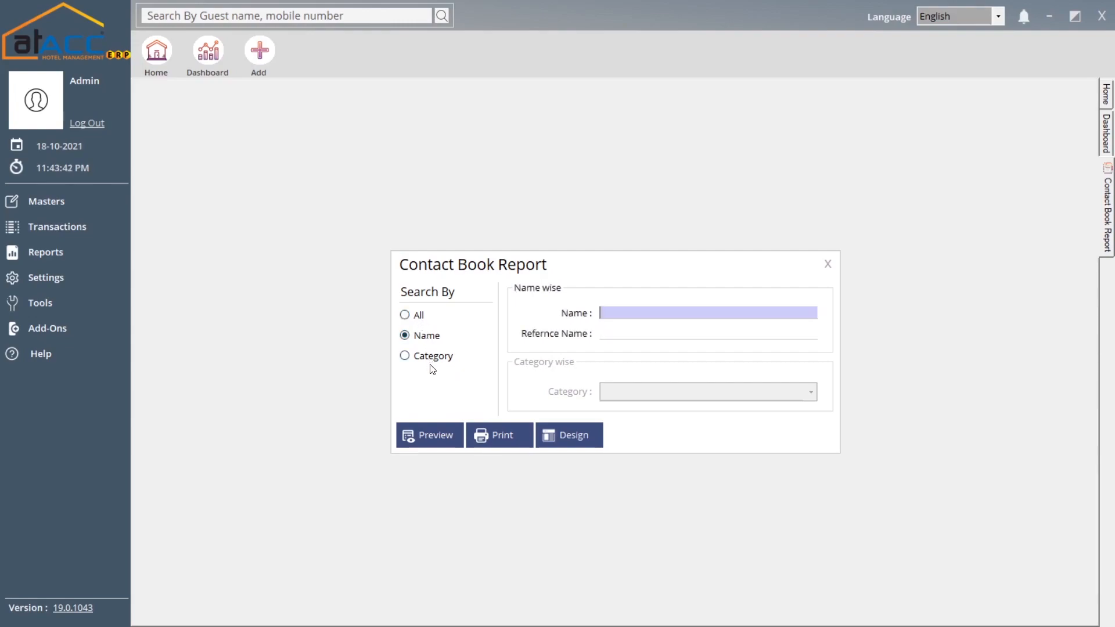
pyautogui.click(430, 359)
pyautogui.click(426, 335)
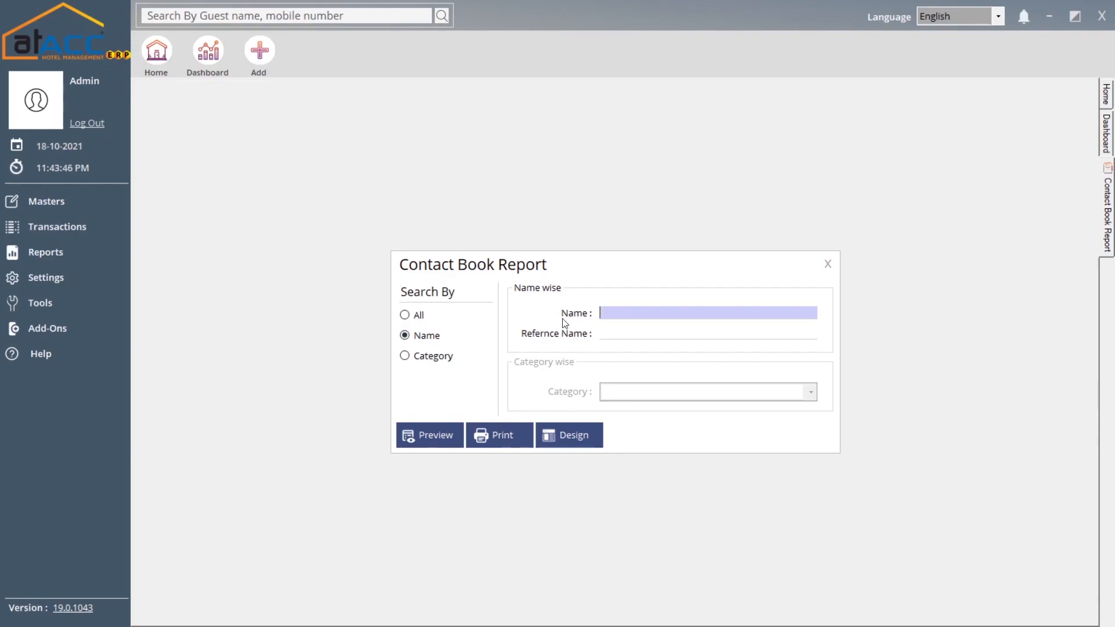
pyautogui.click(431, 357)
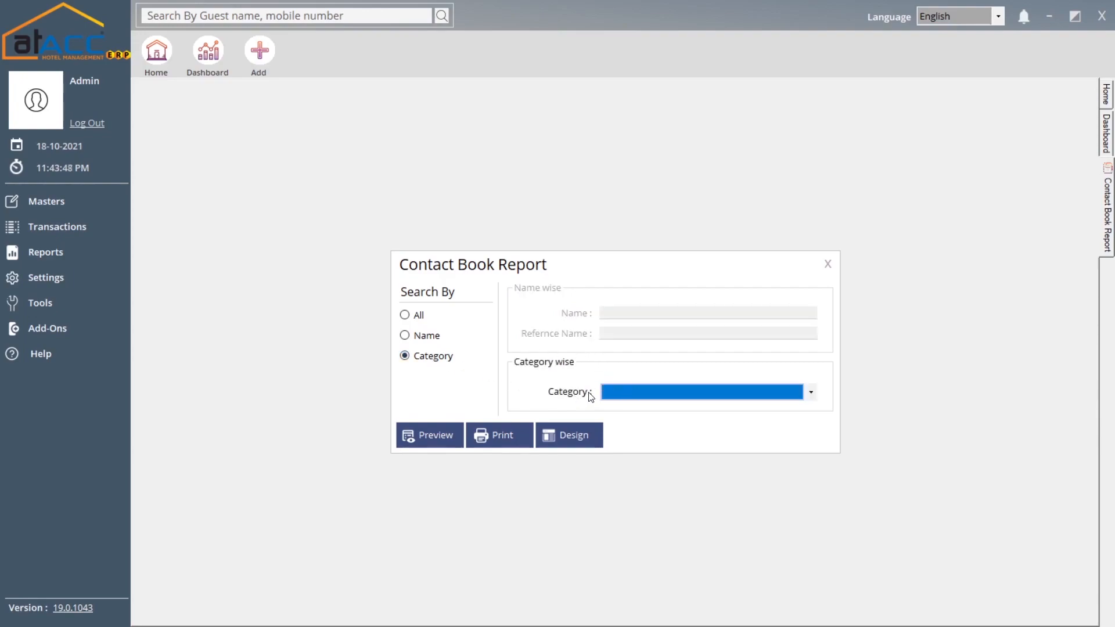
pyautogui.click(641, 397)
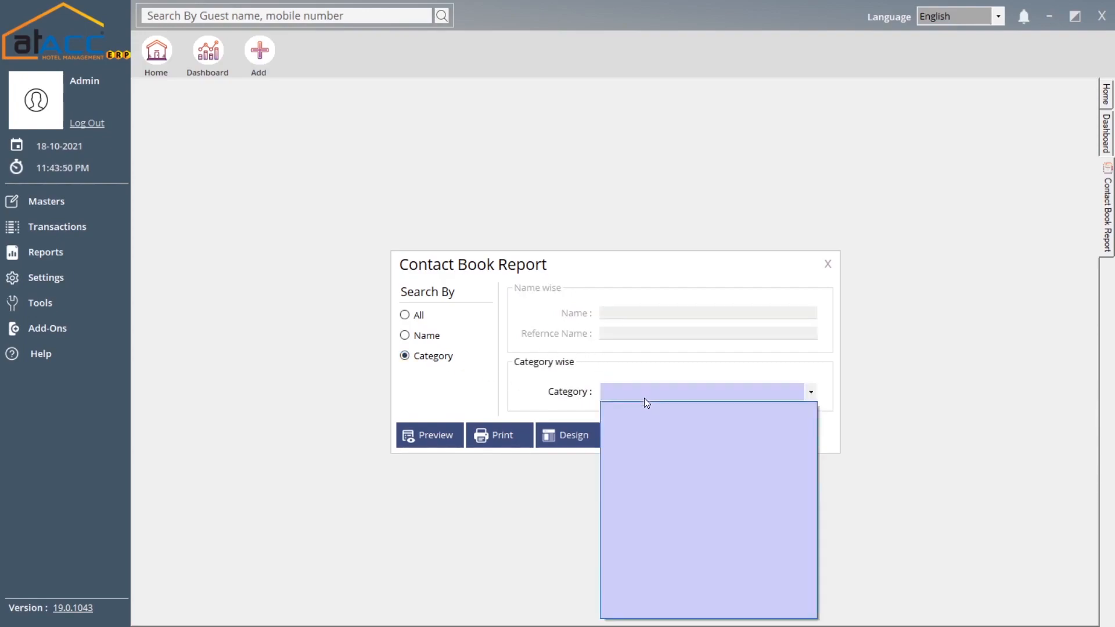
pyautogui.click(650, 391)
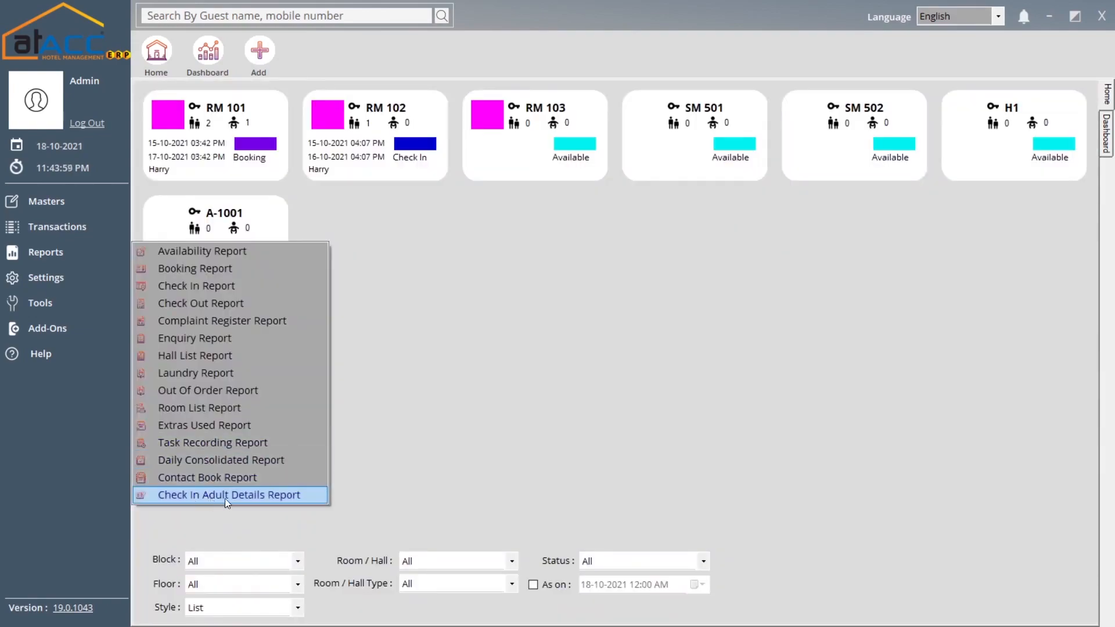
# - Open the Check In Adult Details report, limit it to individual check-ins, view the voucher filter, and close it
pyautogui.click(249, 497)
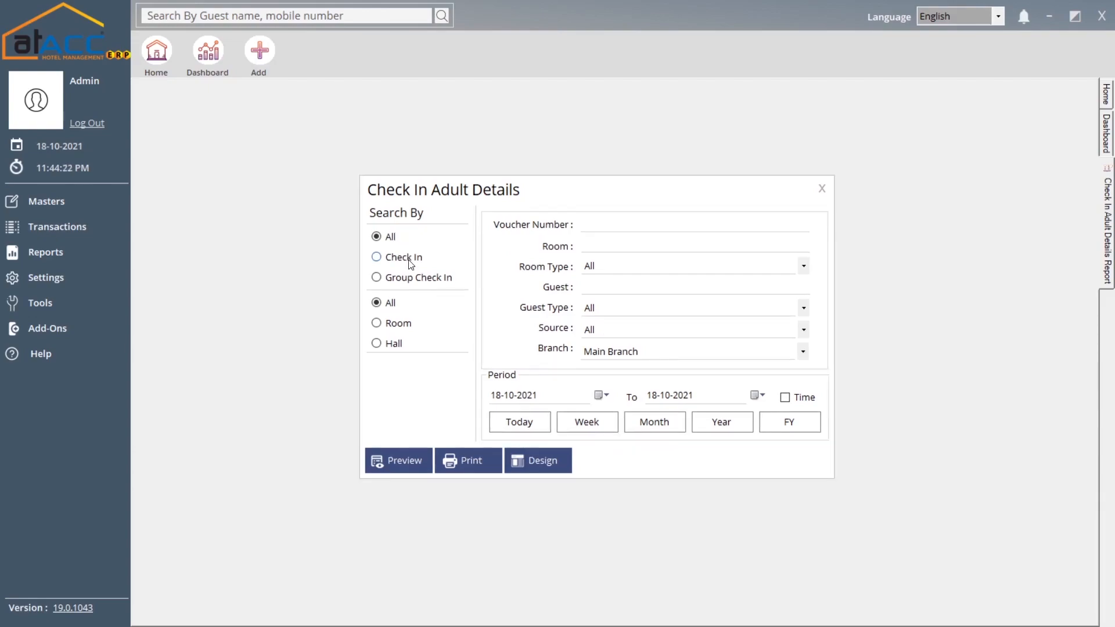
pyautogui.click(410, 262)
pyautogui.click(586, 227)
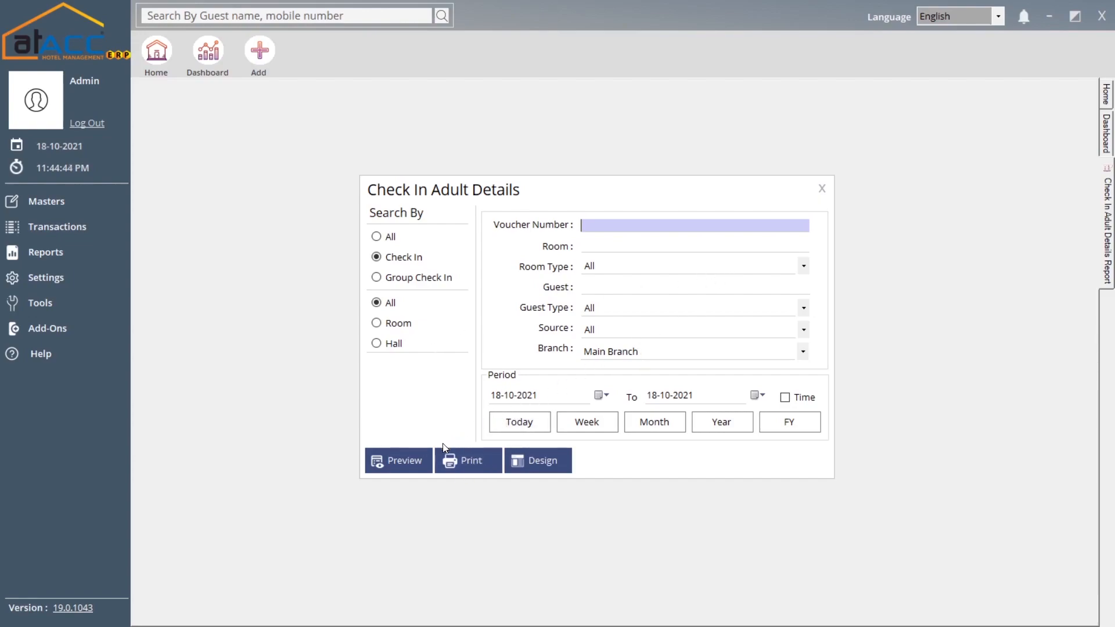
pyautogui.click(822, 185)
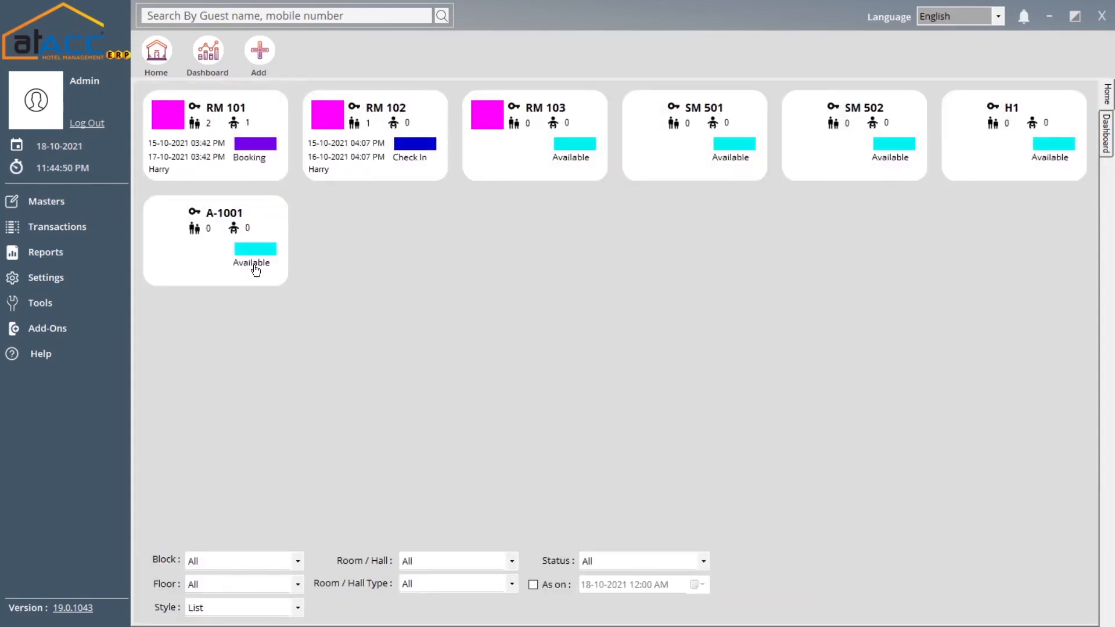
# - Open General Settings, keep Cash Account as the cash account, and go to the Default page
pyautogui.click(95, 266)
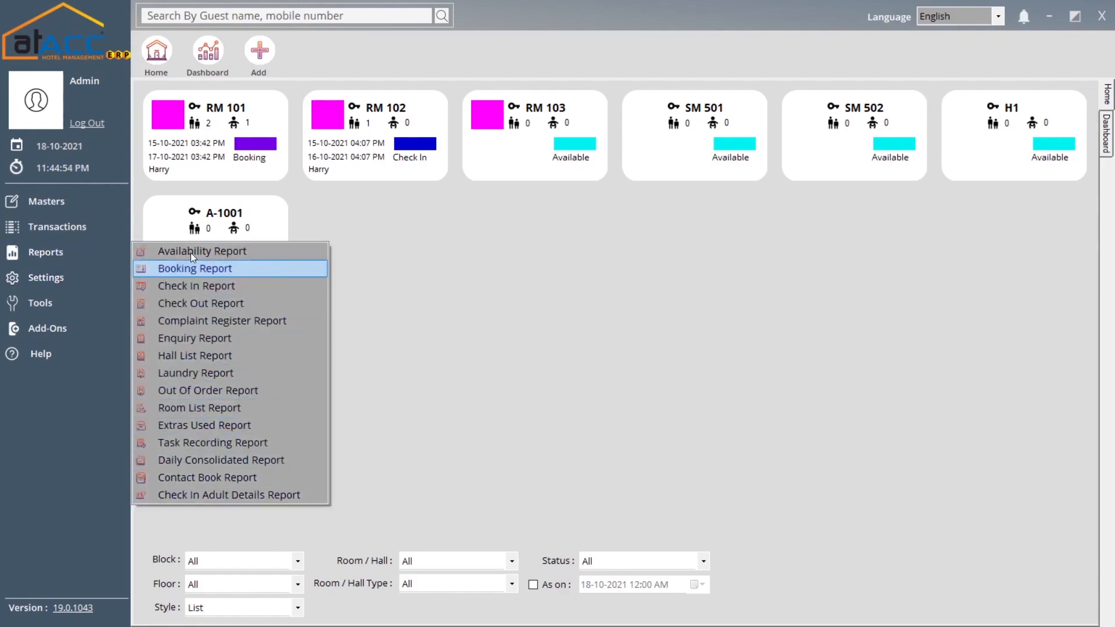
pyautogui.click(66, 280)
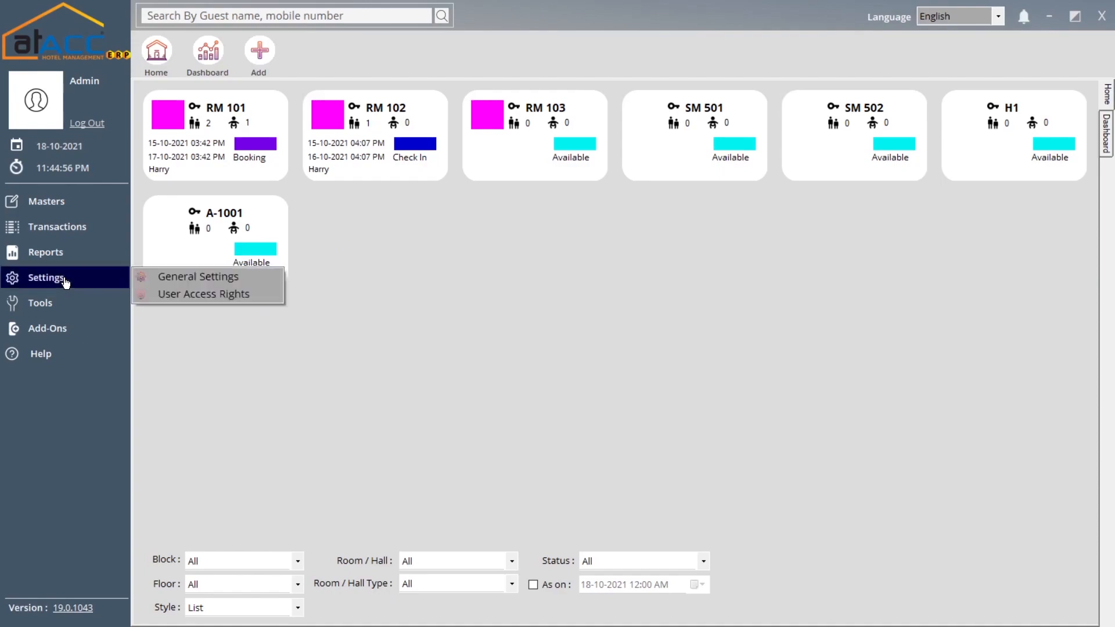
pyautogui.click(162, 279)
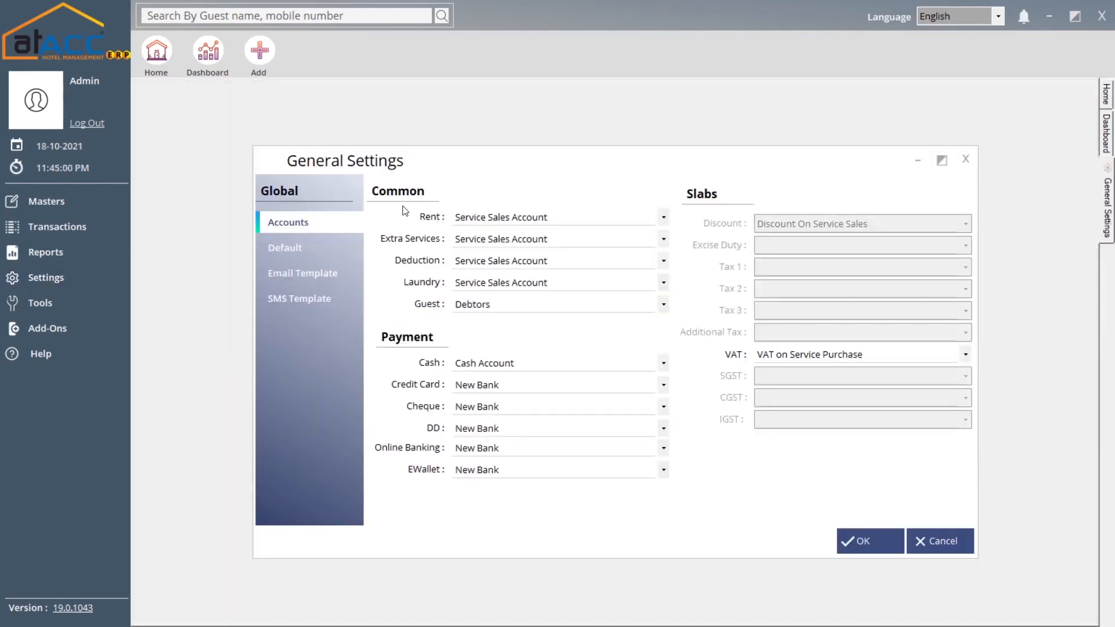
pyautogui.click(497, 365)
pyautogui.click(488, 381)
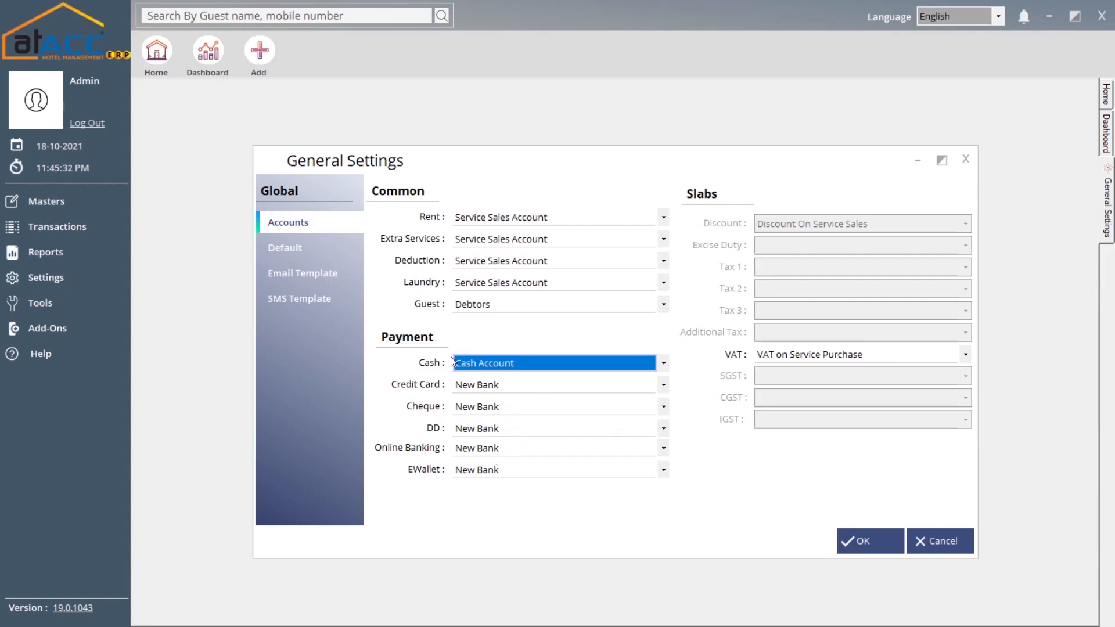
pyautogui.click(278, 247)
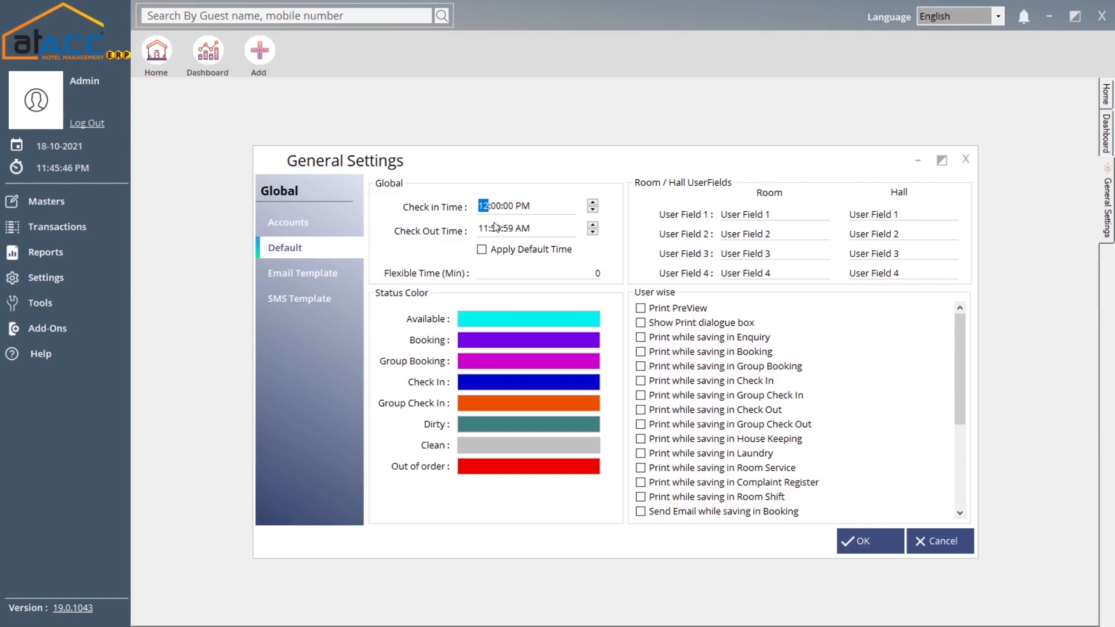
# - Enter 30 as the Flexible Time (Min) value
pyautogui.click(526, 270)
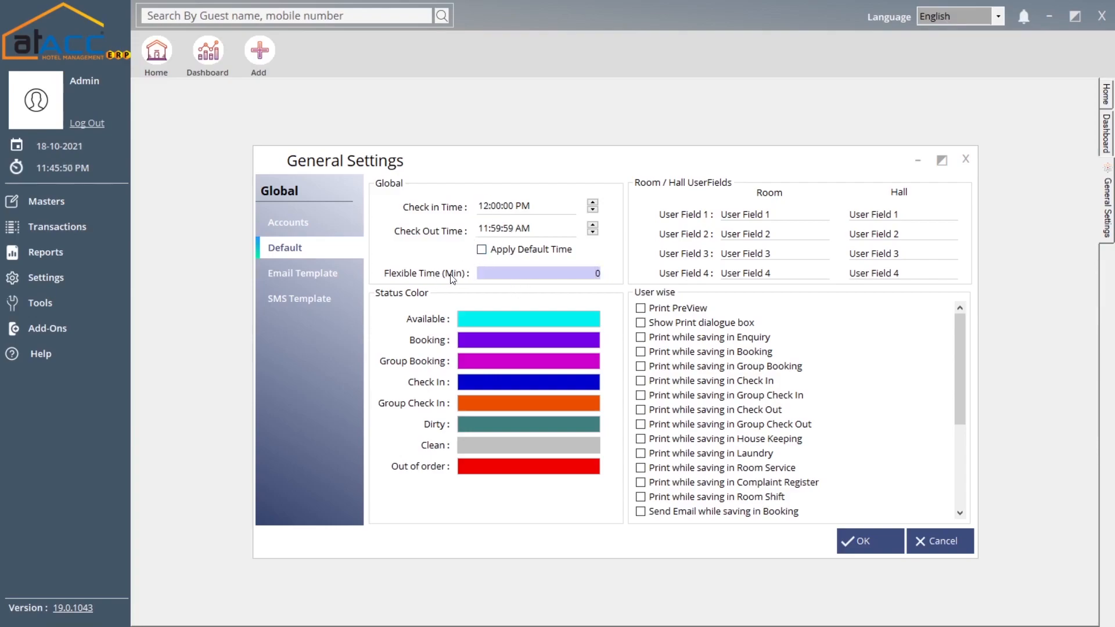
pyautogui.moveTo(570, 272); pyautogui.dragTo(625, 271)
pyautogui.write('30')
pyautogui.doubleClick(591, 274)
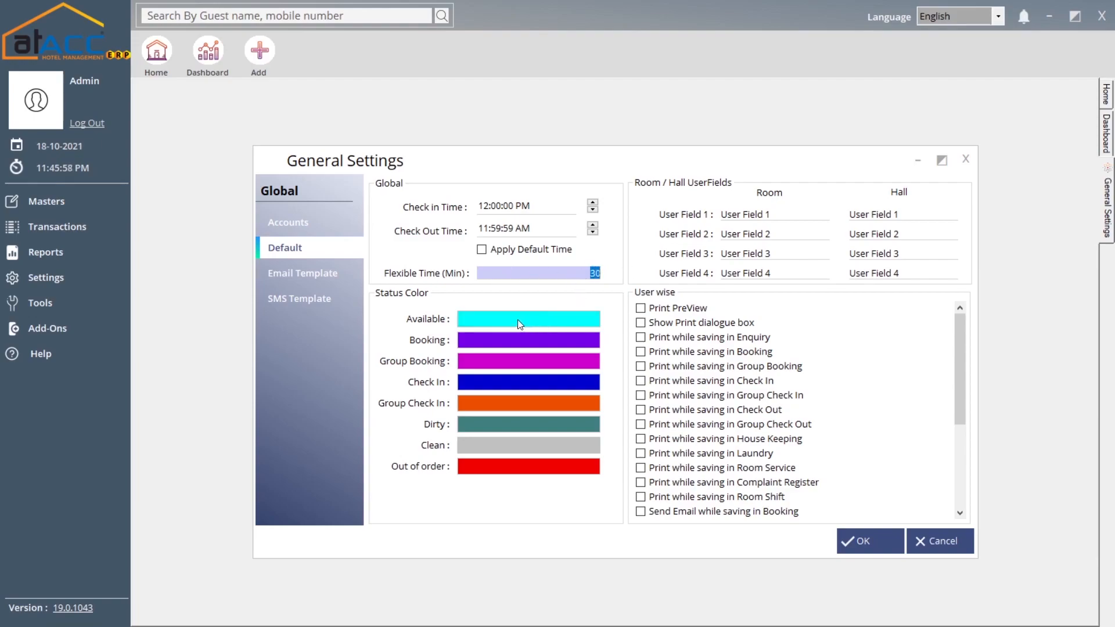
# - Review the Available status colour and the room and hall User Field labels without changes
pyautogui.click(496, 319)
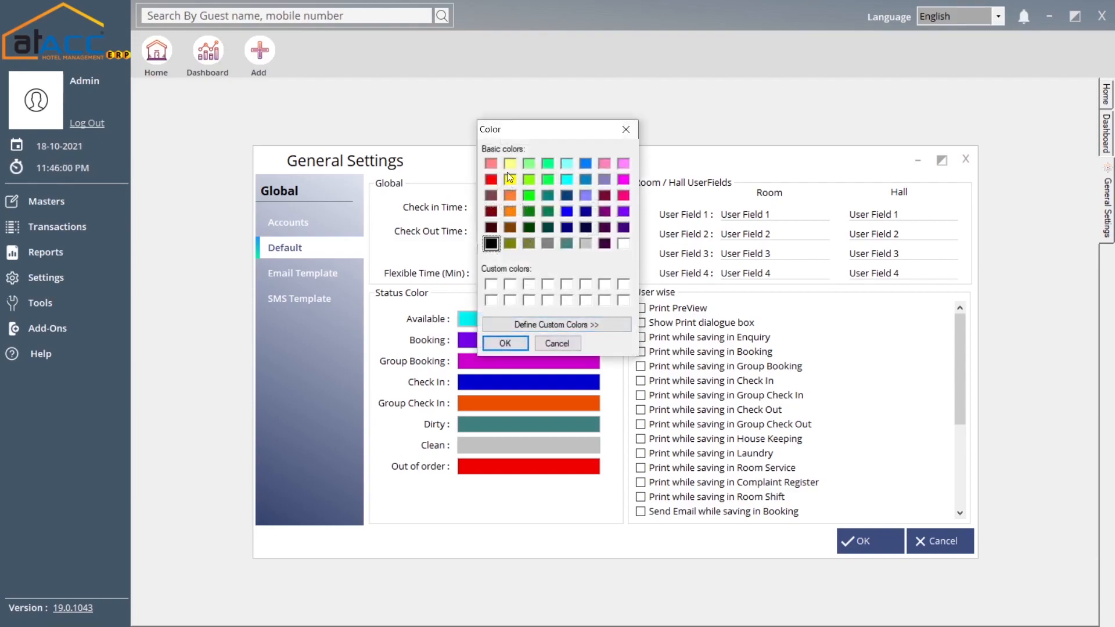
pyautogui.click(626, 130)
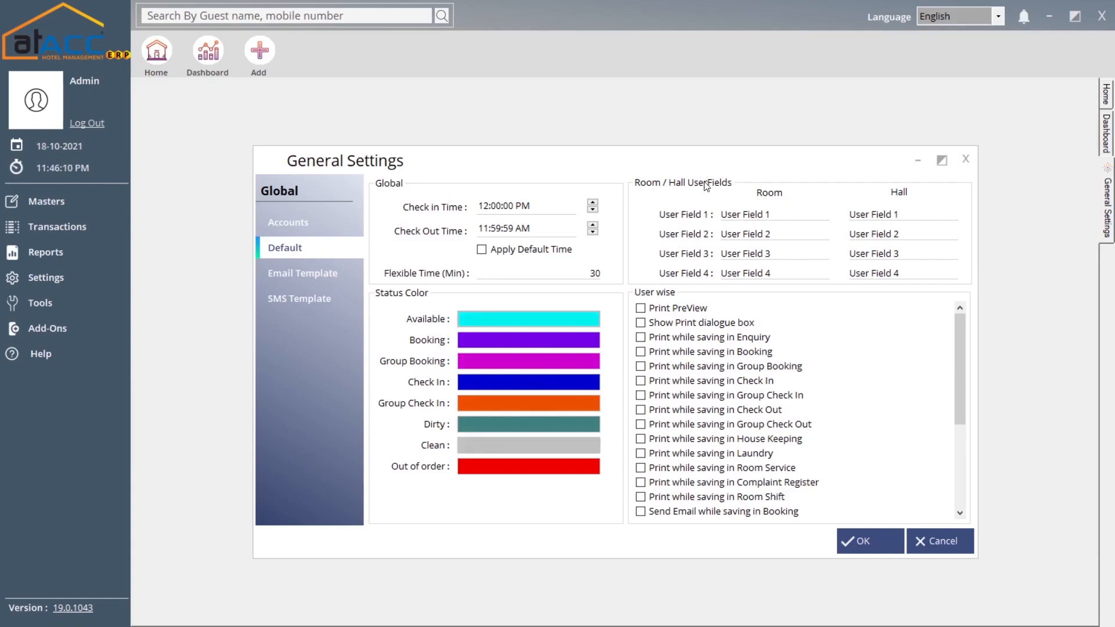
pyautogui.click(784, 212)
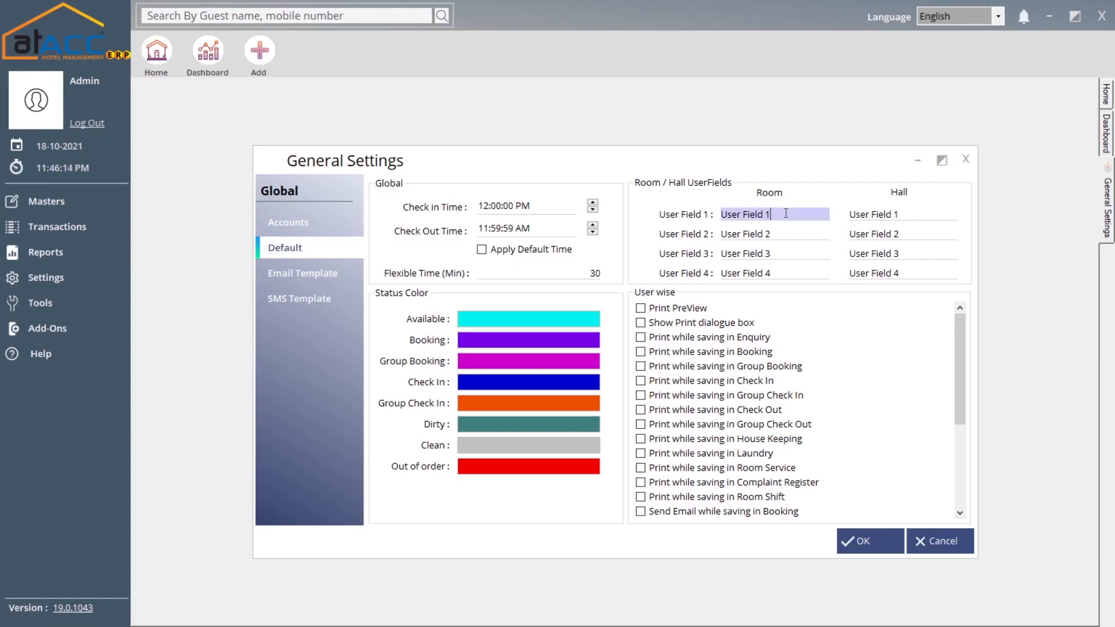
pyautogui.click(914, 214)
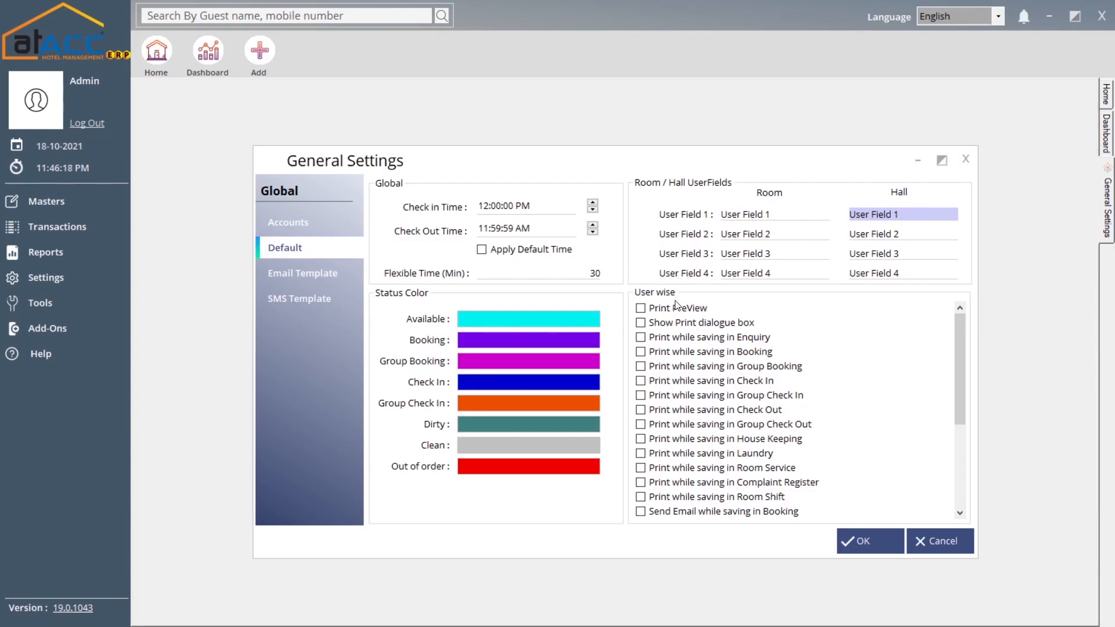
pyautogui.moveTo(961, 325); pyautogui.dragTo(941, 347)
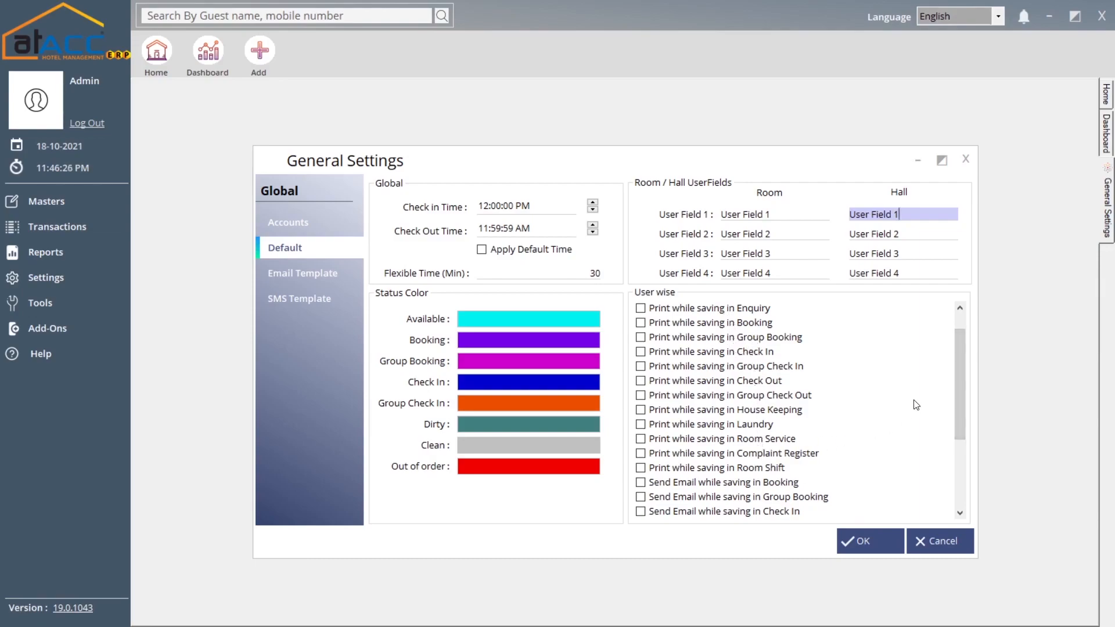
pyautogui.moveTo(957, 361); pyautogui.dragTo(959, 415)
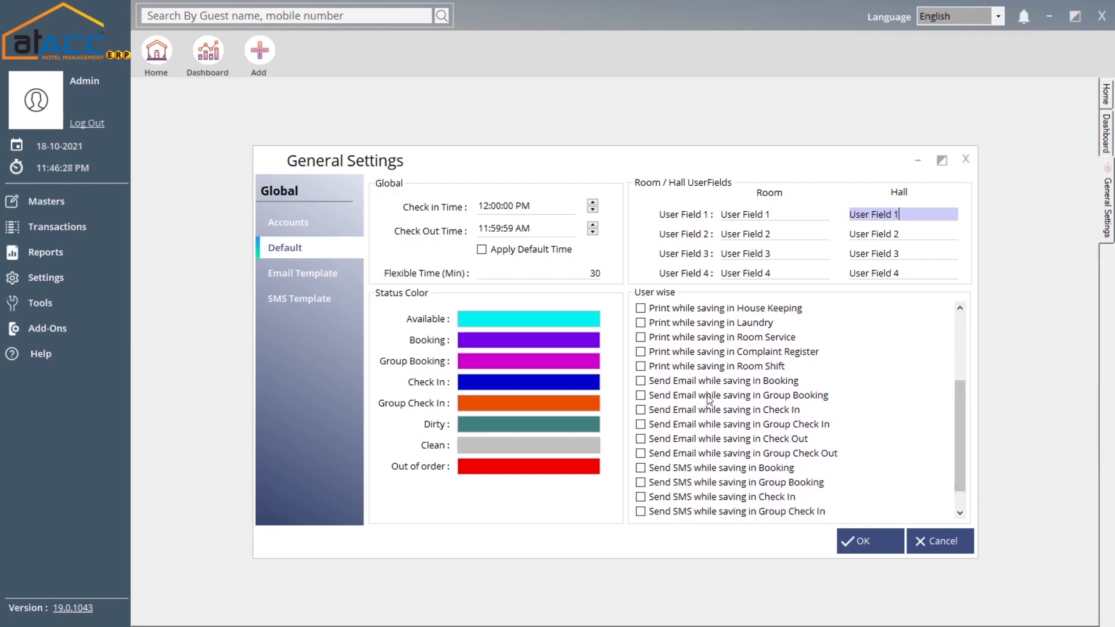
pyautogui.moveTo(960, 400); pyautogui.dragTo(960, 351)
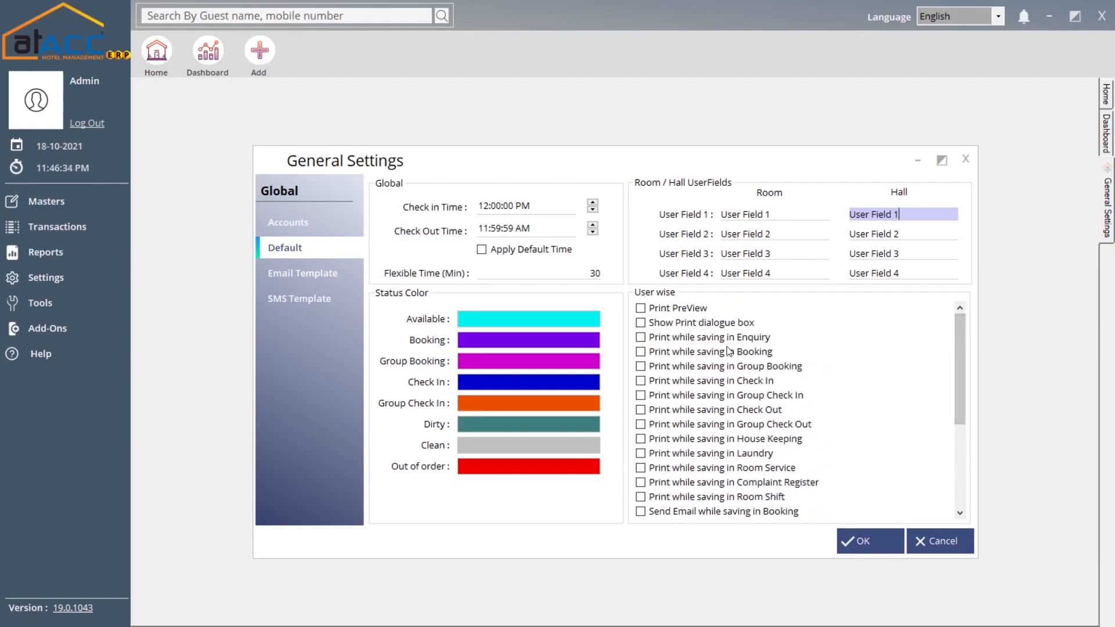
pyautogui.click(316, 274)
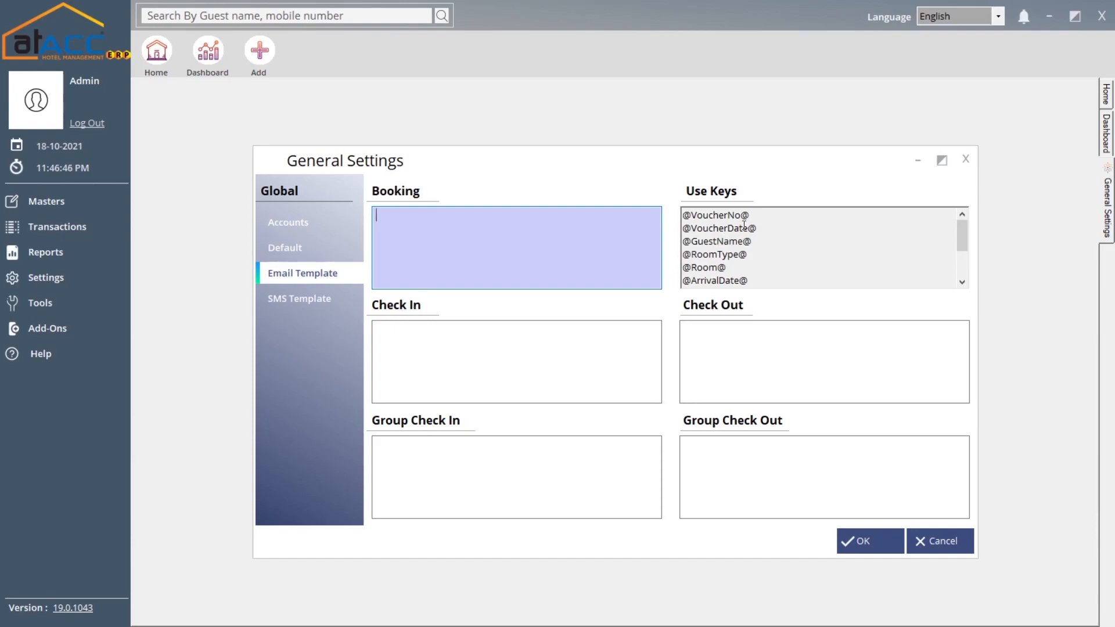
pyautogui.click(718, 216)
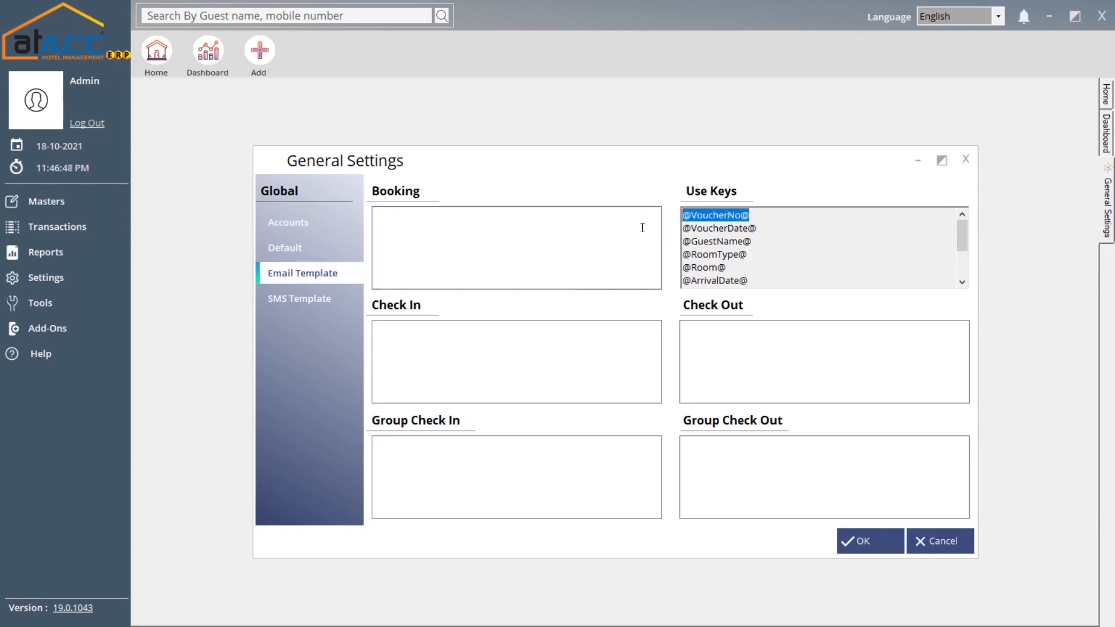
pyautogui.click(547, 238)
pyautogui.write('@VoucherNo@')
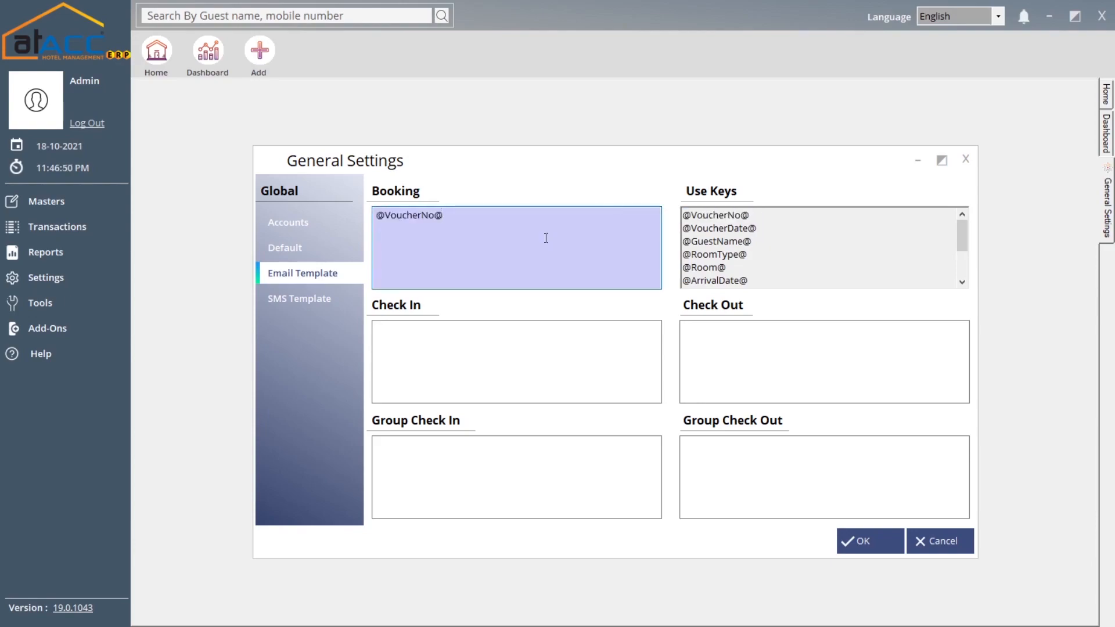
pyautogui.write('has been created')
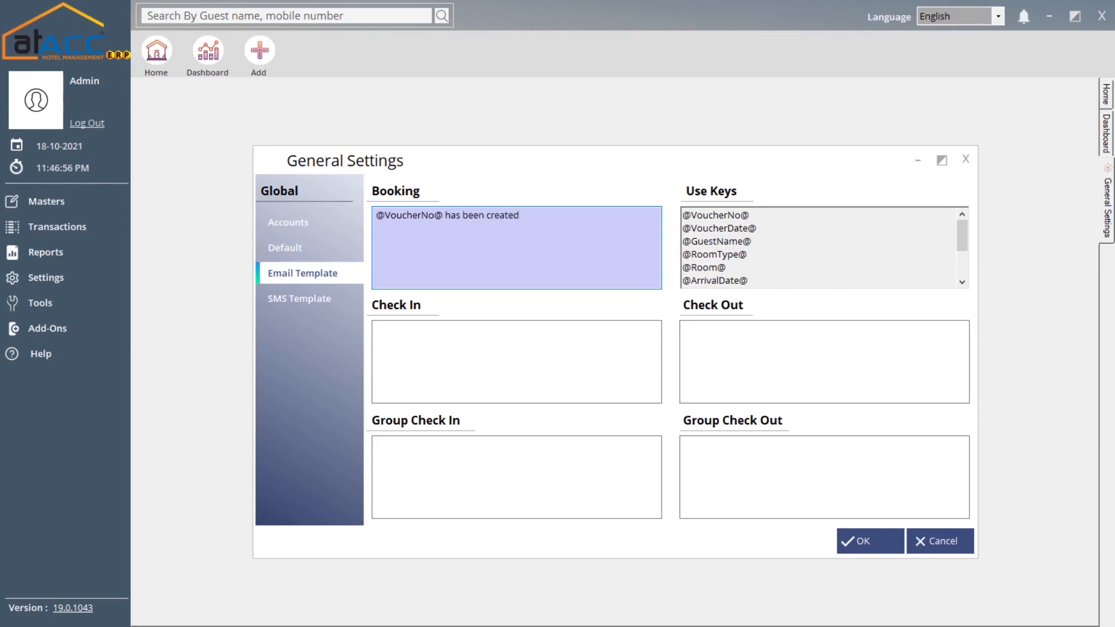
pyautogui.write('THank')
pyautogui.press('BackSpace')
pyautogui.press('BackSpace')
pyautogui.press('BackSpace')
pyautogui.press('BackSpace')
pyautogui.write('hank you ')
pyautogui.write('for ')
pyautogui.write('booking')
pyautogui.write(',')
pyautogui.press('BackSpace')
pyautogui.write('.')
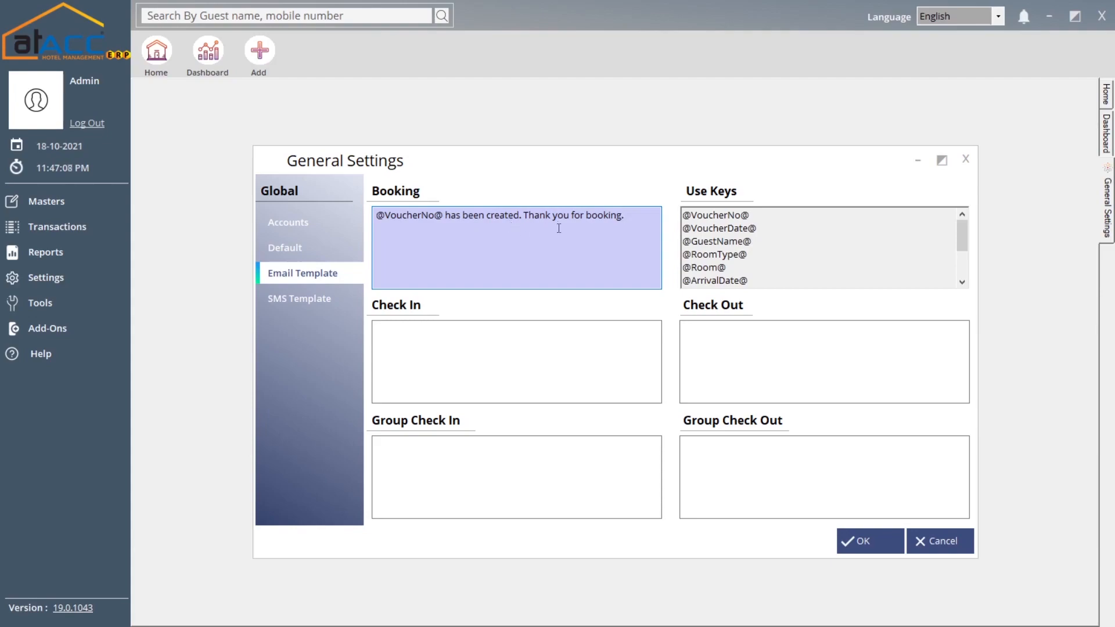
pyautogui.moveTo(964, 232); pyautogui.dragTo(929, 241)
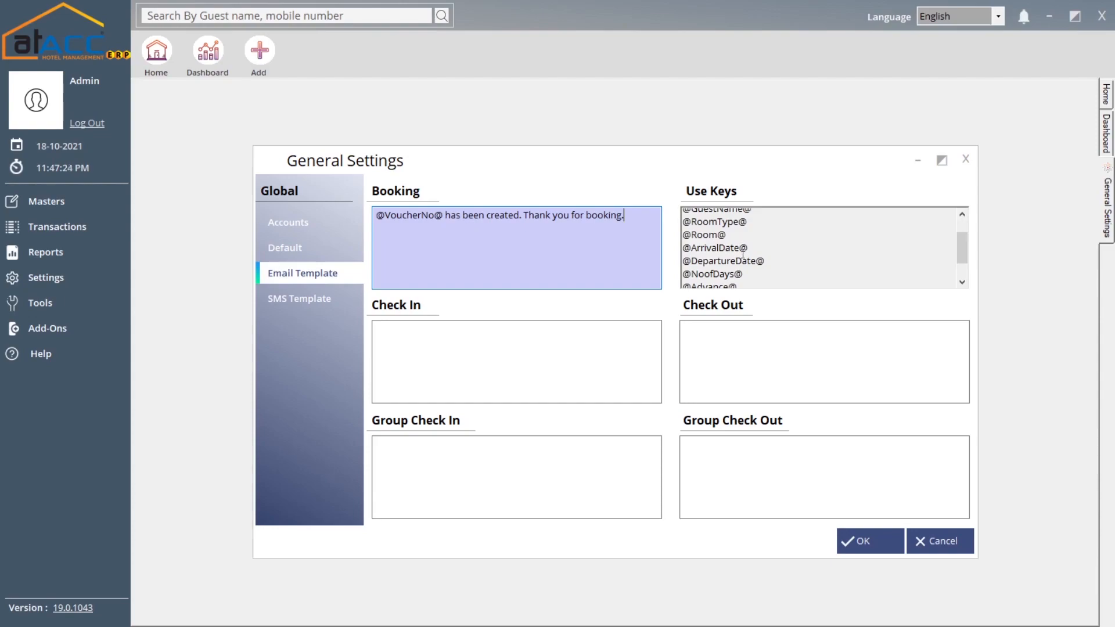
# - Look over the empty check-in, group check-in, check-out and group check-out email templates
pyautogui.click(441, 353)
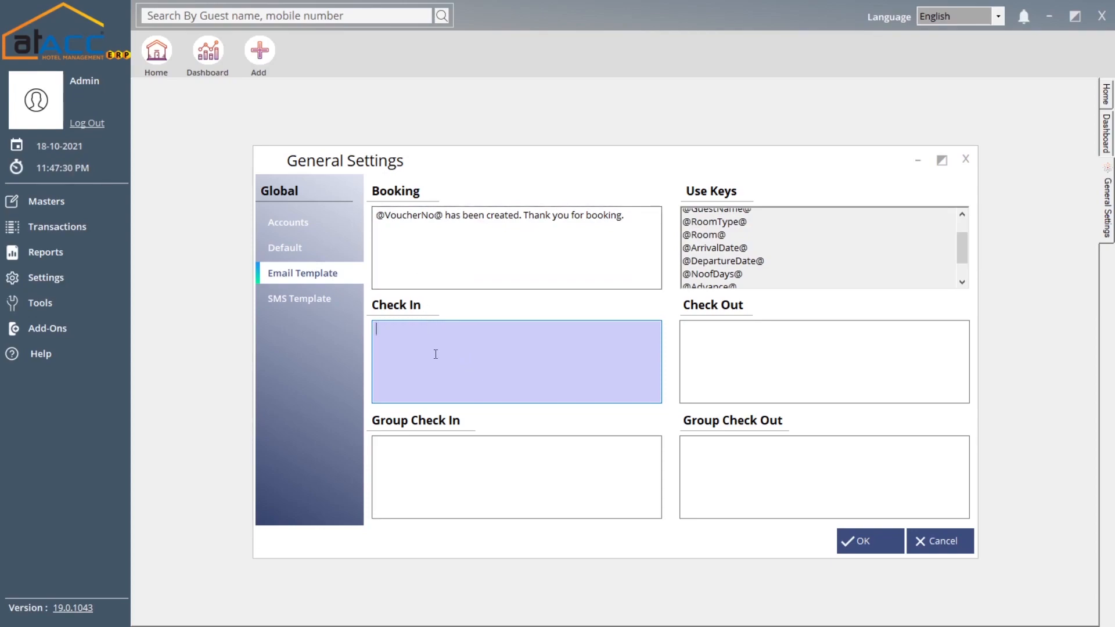
pyautogui.click(457, 464)
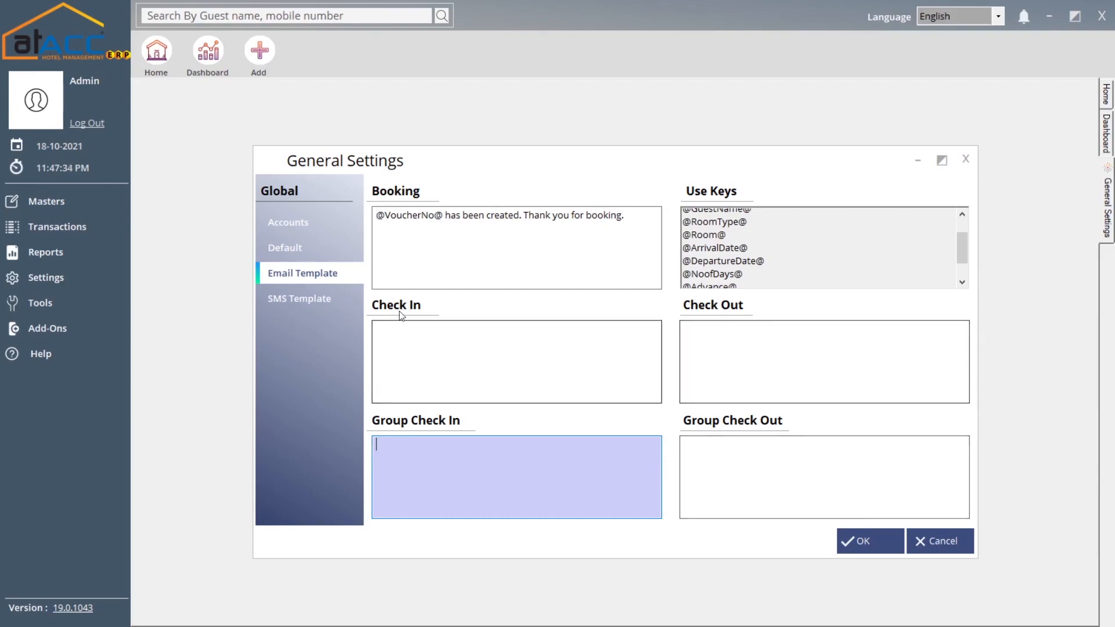
pyautogui.click(761, 345)
pyautogui.click(747, 449)
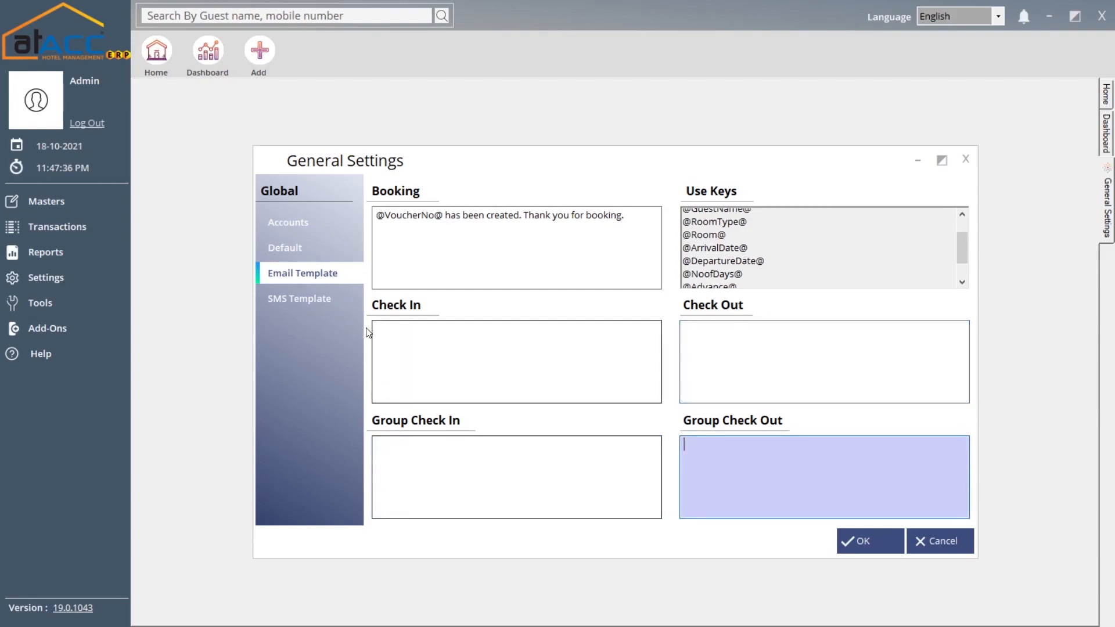
pyautogui.click(309, 307)
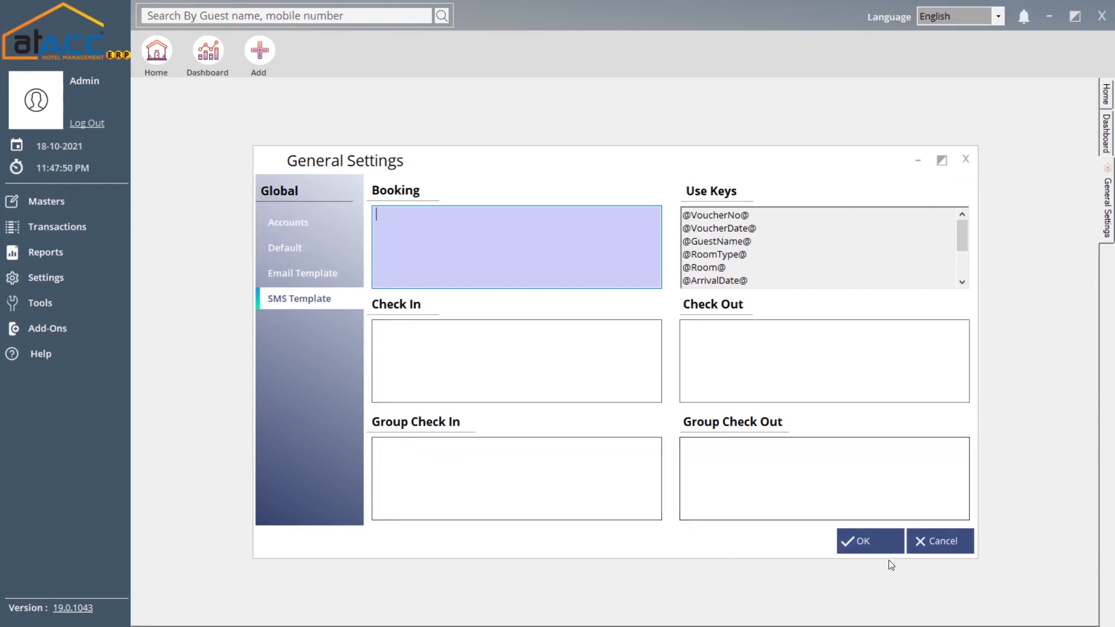
pyautogui.click(869, 542)
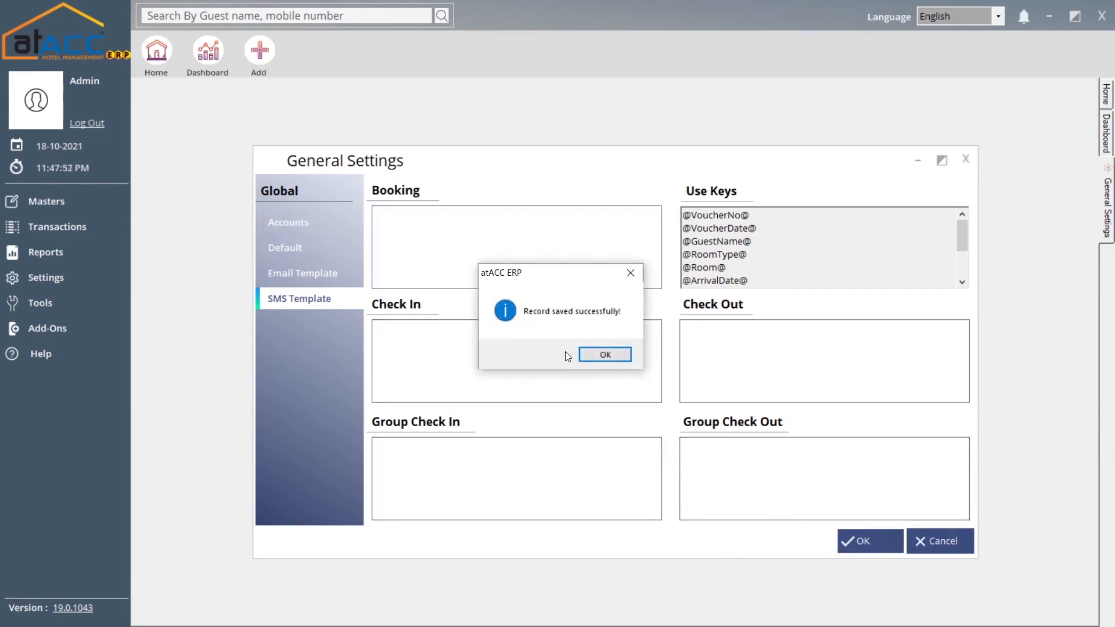
pyautogui.click(605, 355)
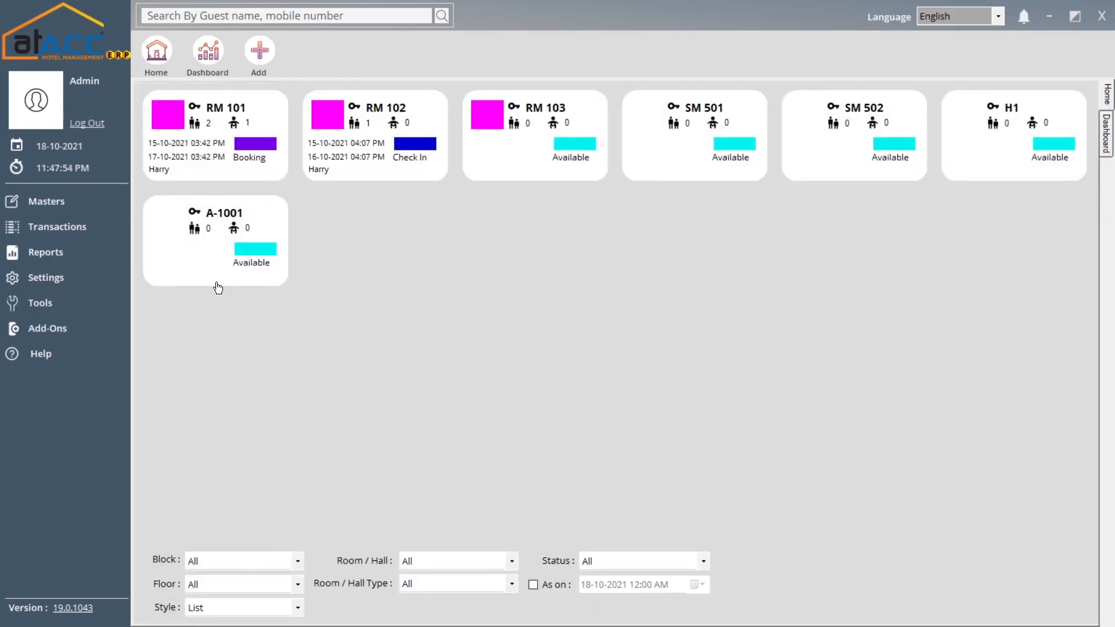
pyautogui.click(94, 284)
pyautogui.click(199, 277)
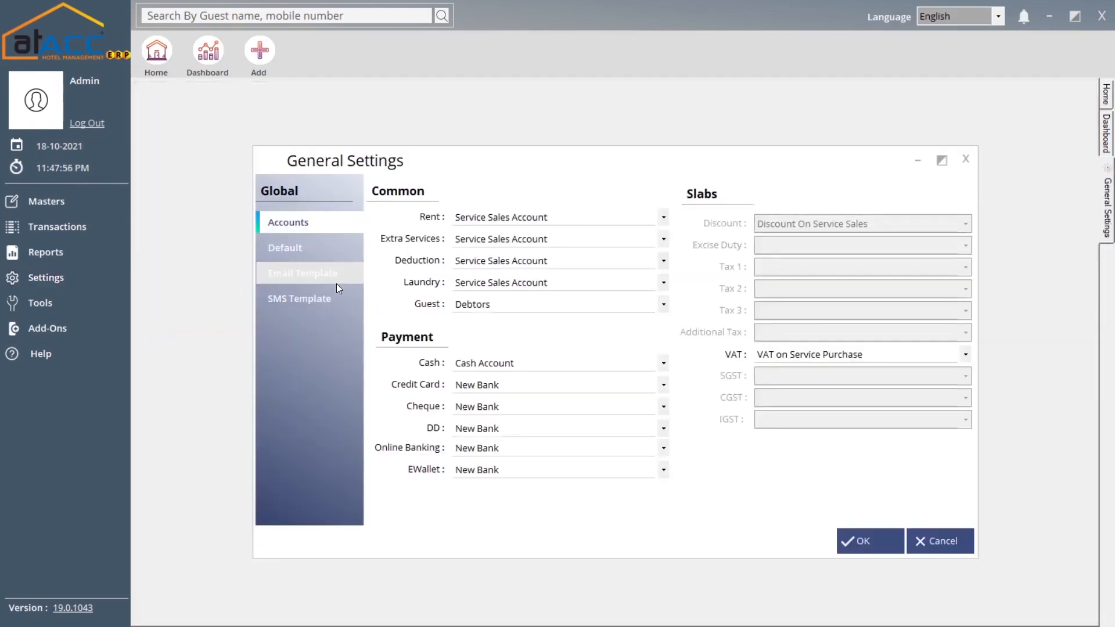
pyautogui.click(965, 159)
pyautogui.click(87, 278)
pyautogui.click(199, 295)
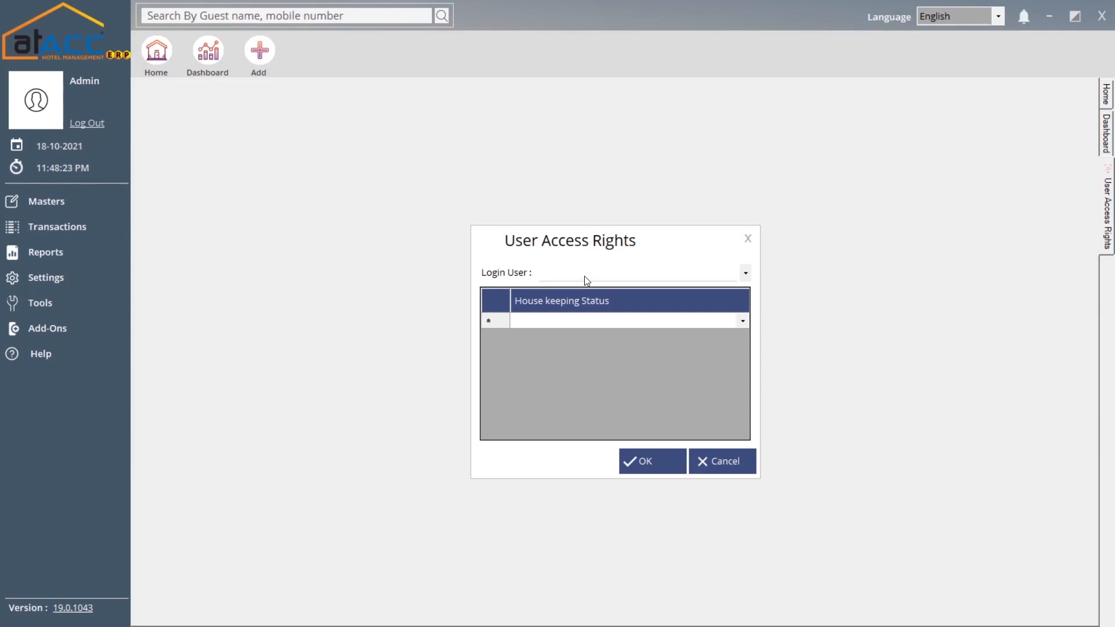
pyautogui.click(747, 239)
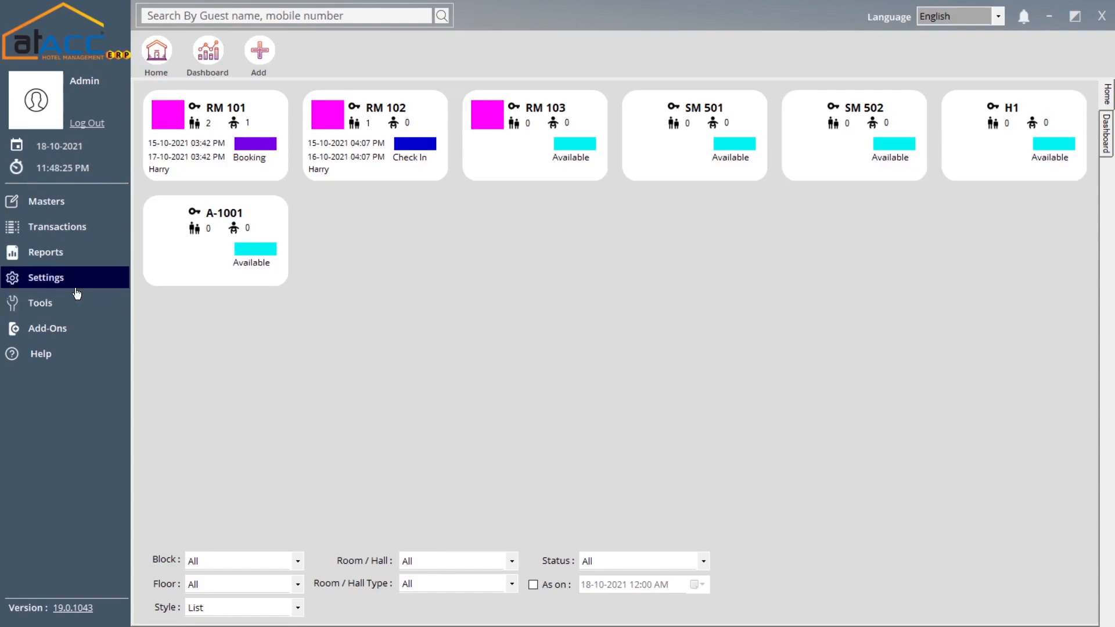
# - Open the blank Contact Book form from Tools, close it, and bring the Tools list back up
pyautogui.click(78, 284)
pyautogui.click(79, 311)
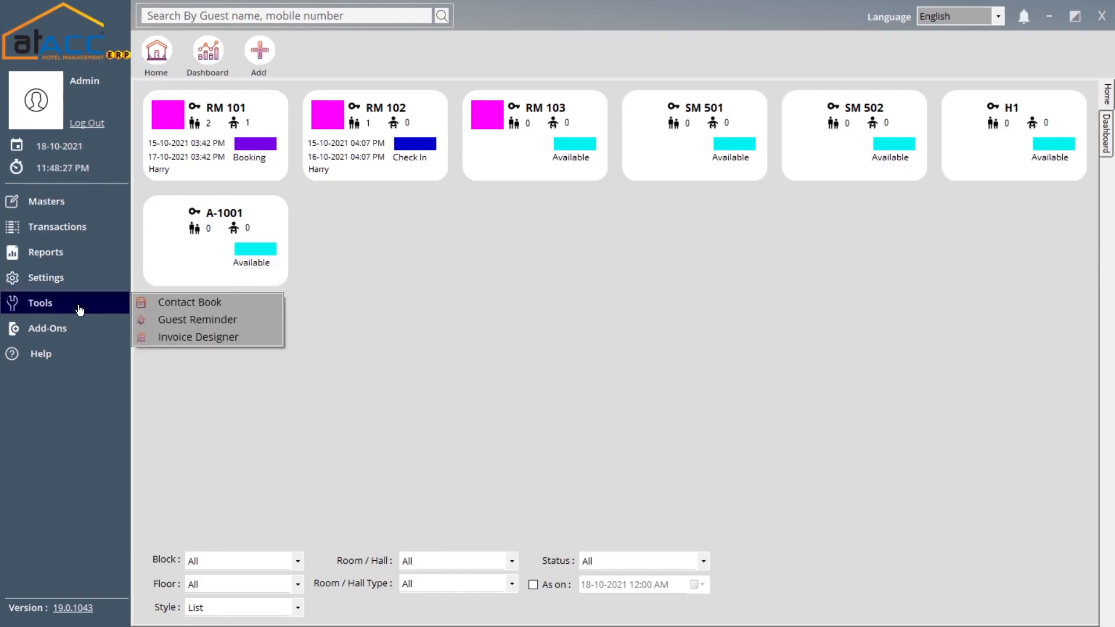
pyautogui.click(165, 309)
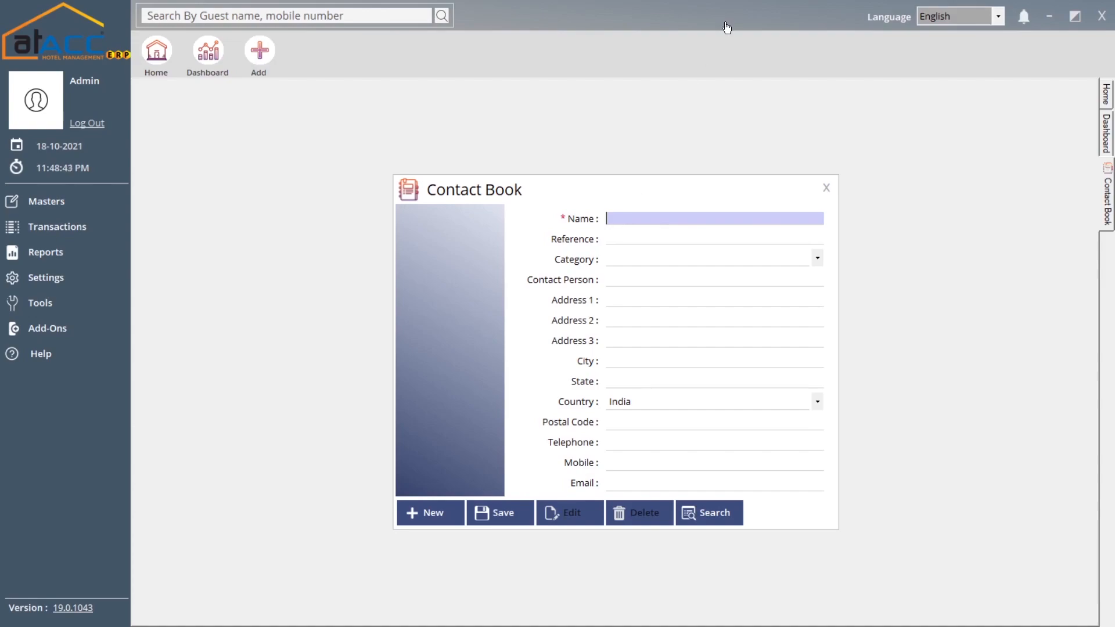
pyautogui.click(826, 186)
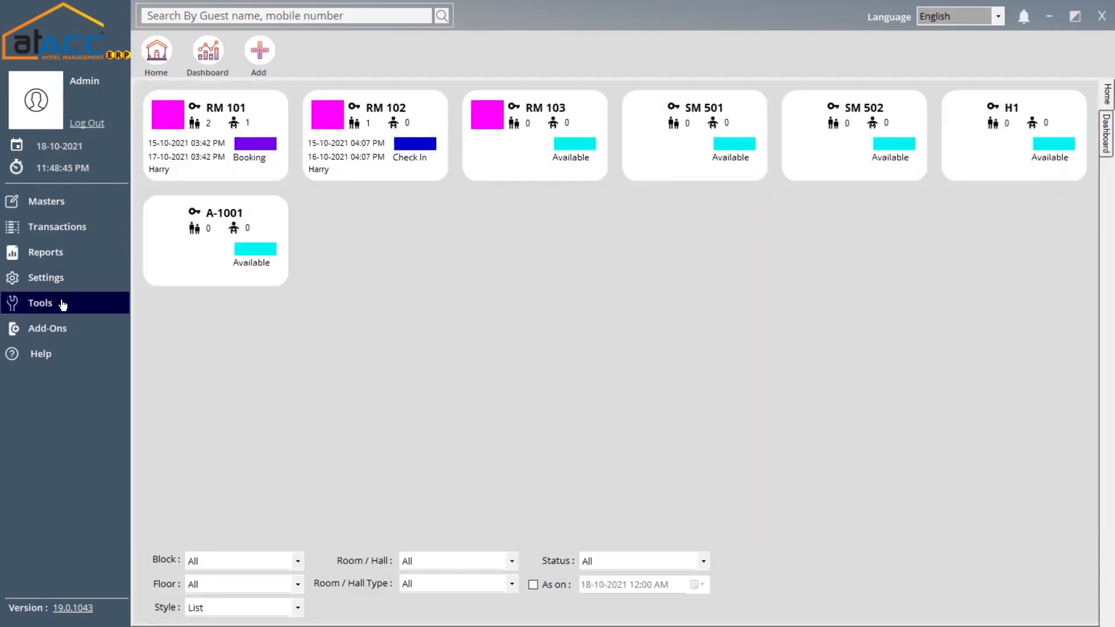
pyautogui.click(64, 303)
# - Open the Guest Reminder form for RM 101, check the empty Guest list twice, and select the Message box
pyautogui.click(209, 325)
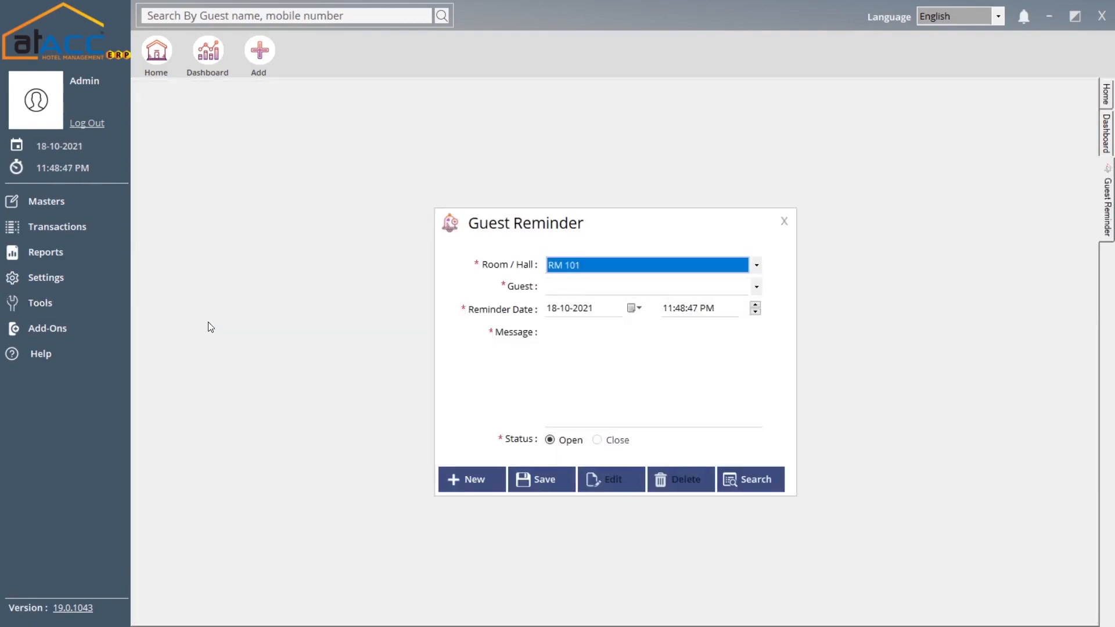
pyautogui.click(584, 286)
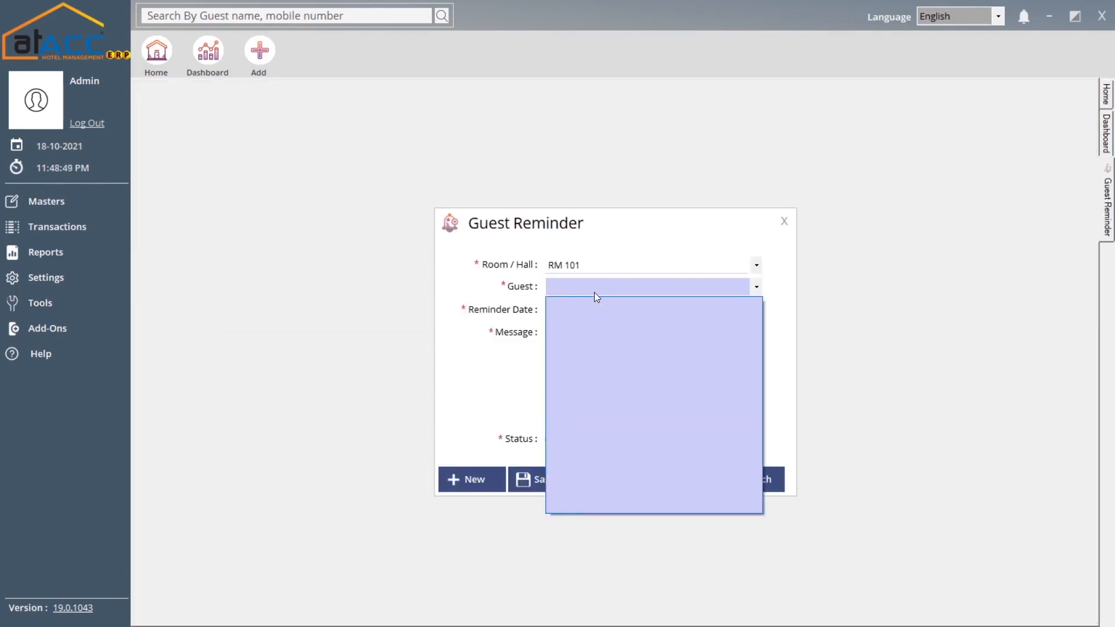
pyautogui.click(598, 289)
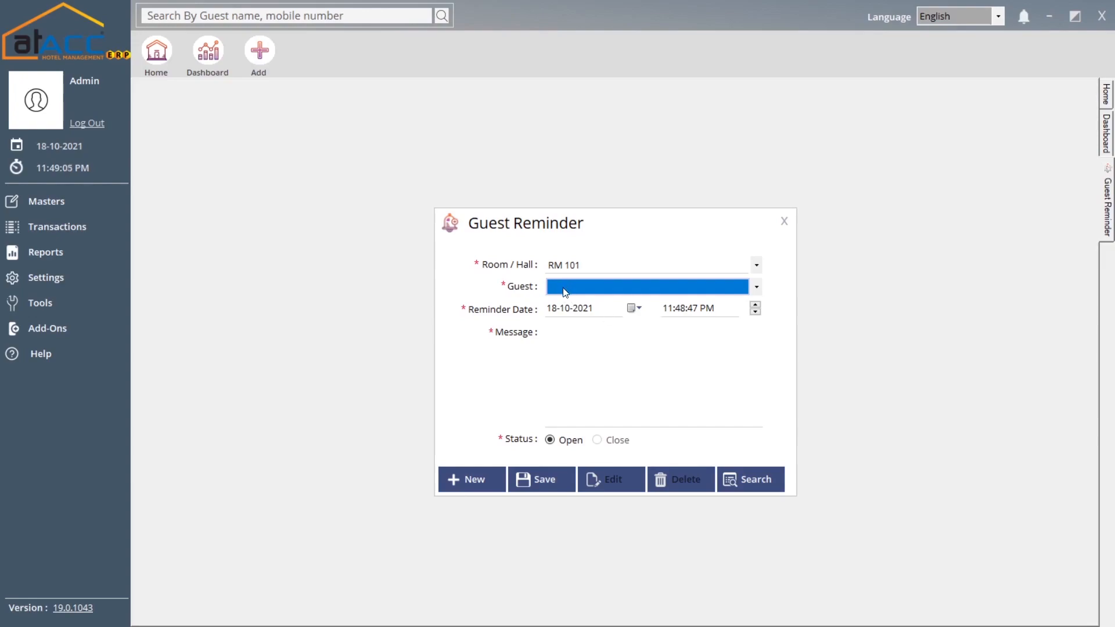
pyautogui.click(584, 290)
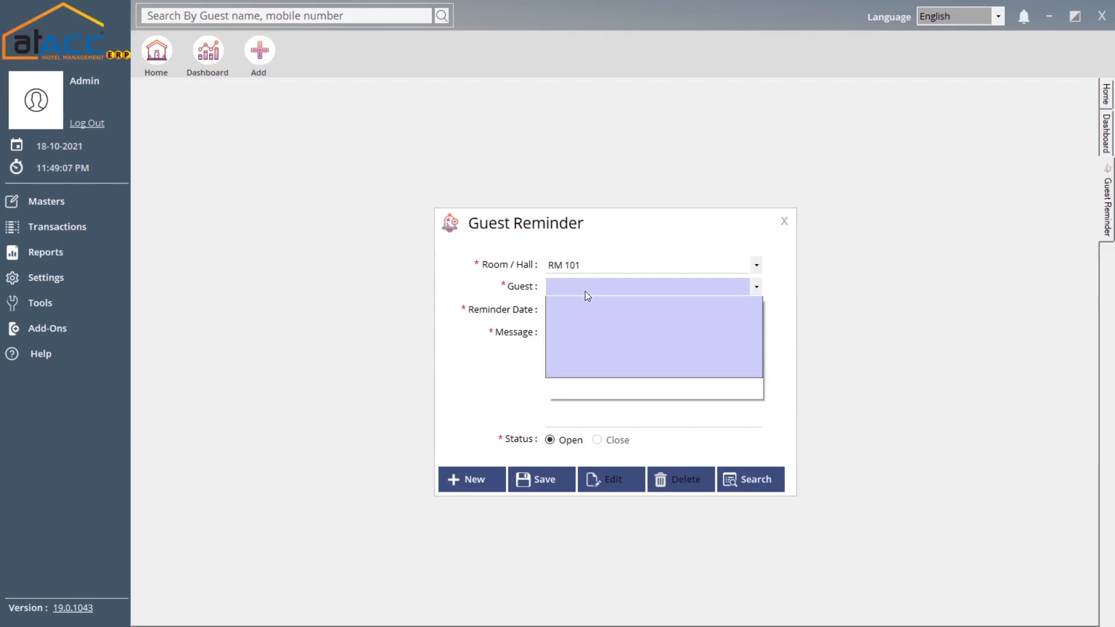
pyautogui.click(584, 286)
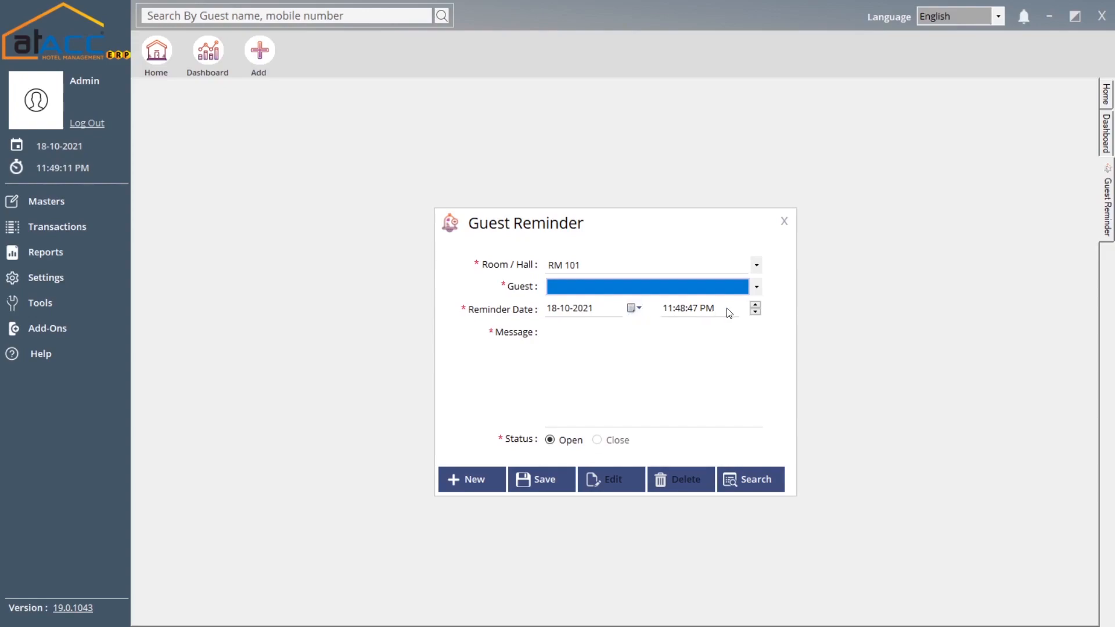
pyautogui.click(584, 348)
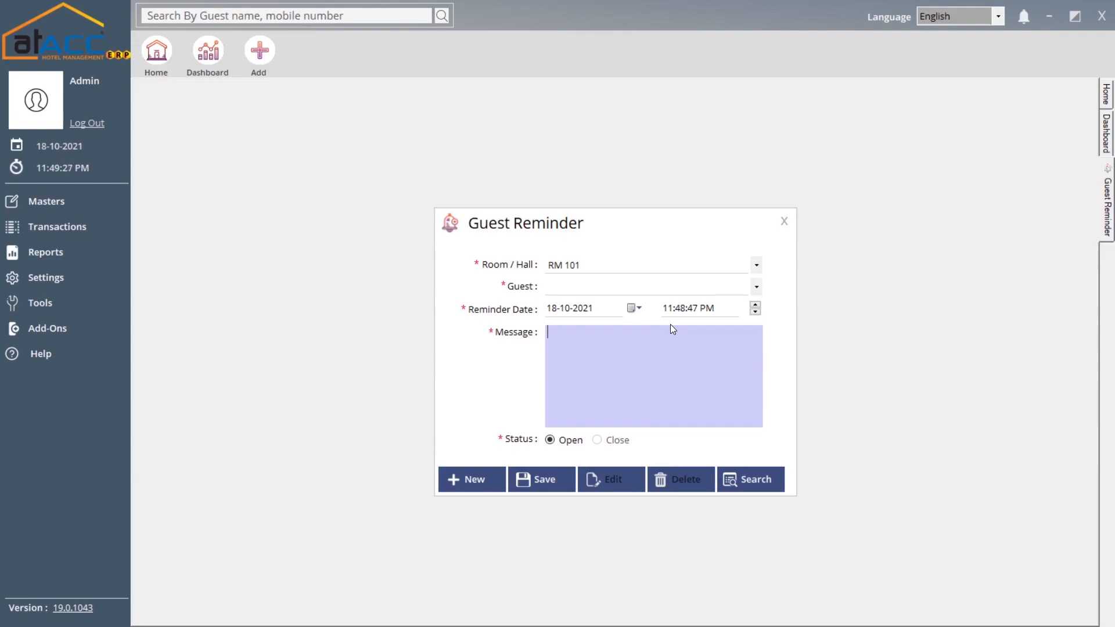
pyautogui.click(783, 221)
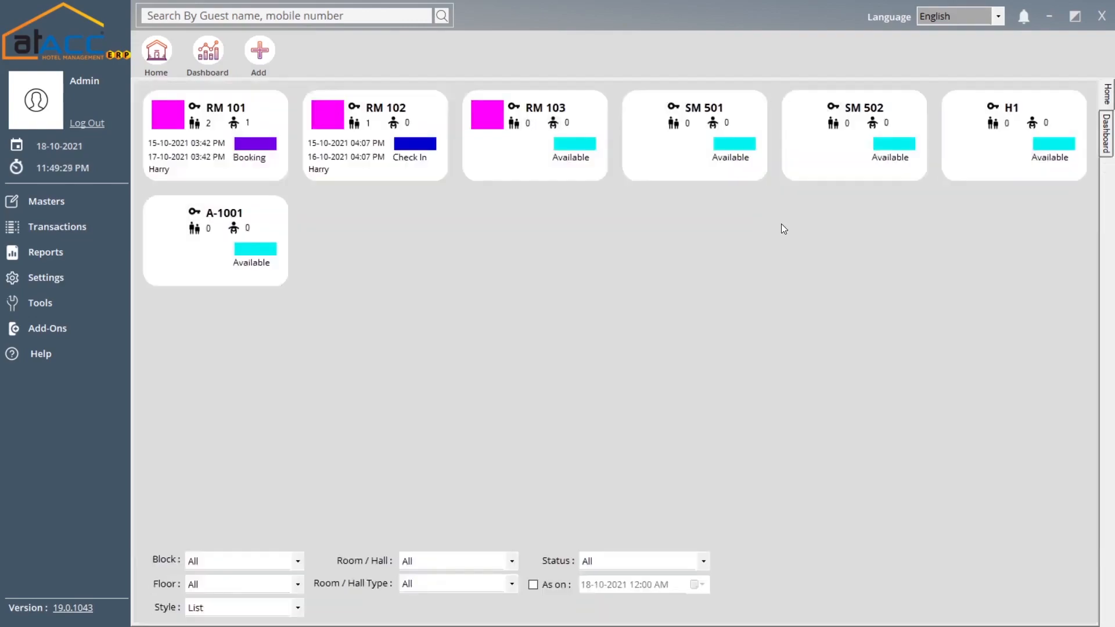
pyautogui.click(52, 303)
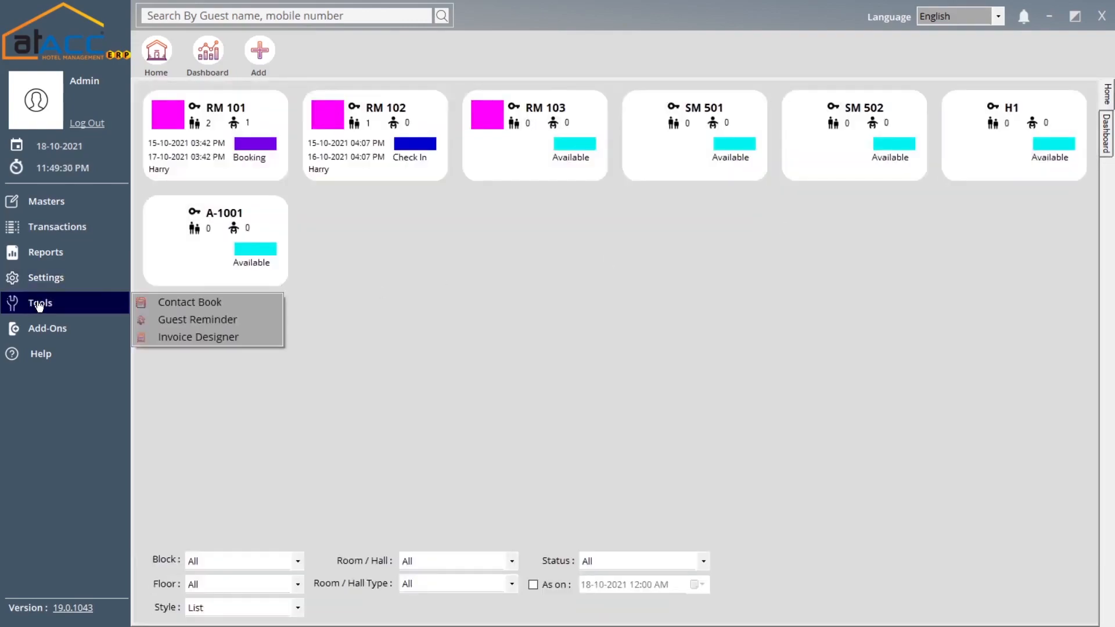
pyautogui.click(218, 338)
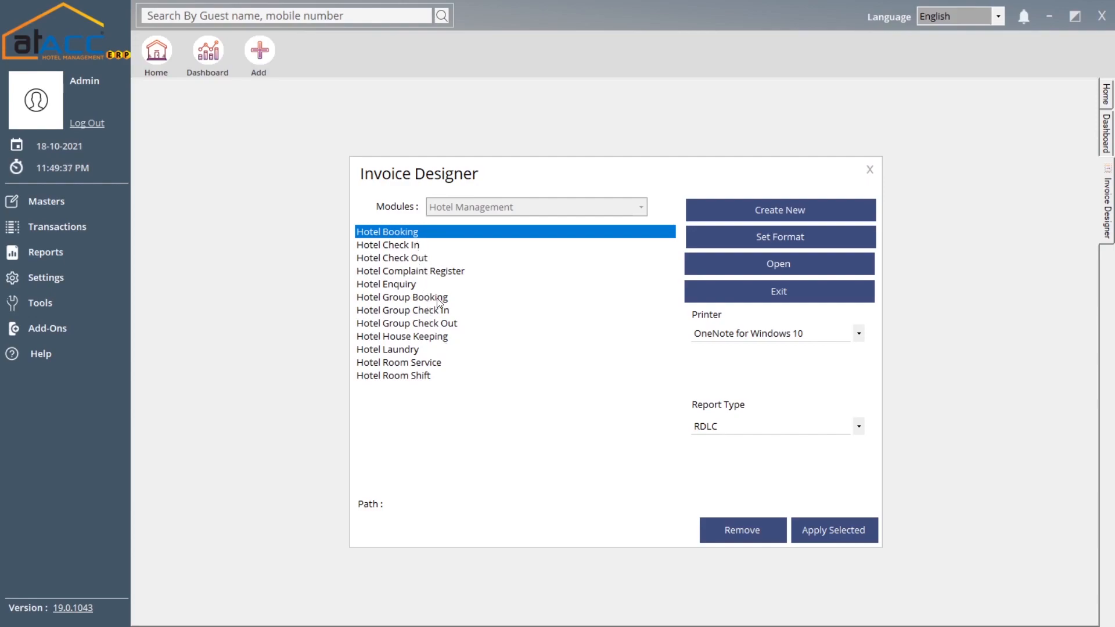
pyautogui.click(797, 237)
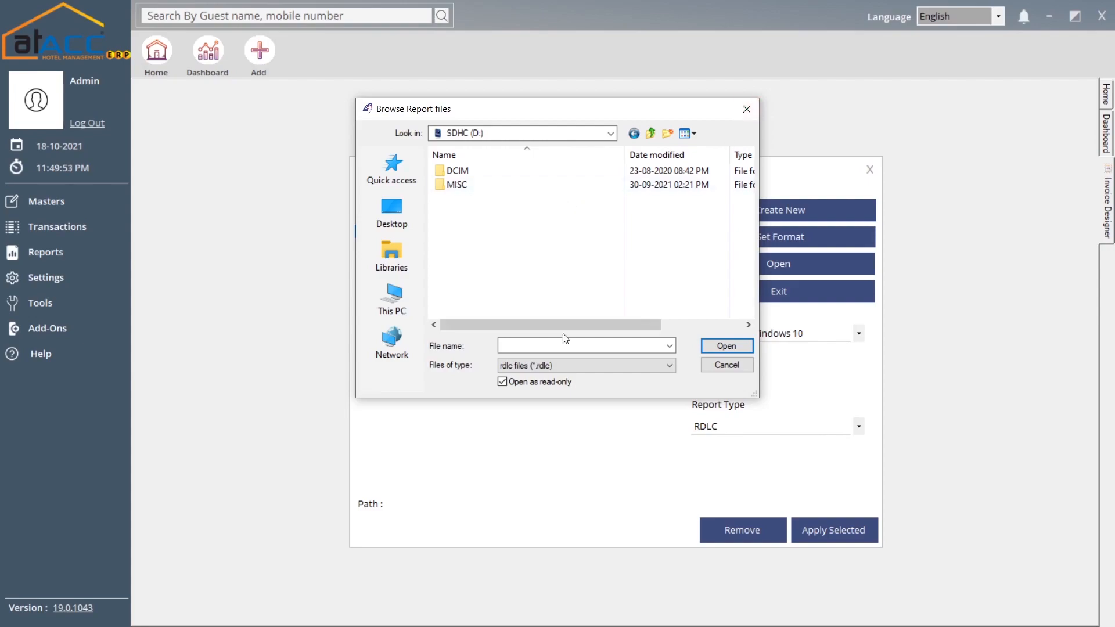
pyautogui.click(746, 109)
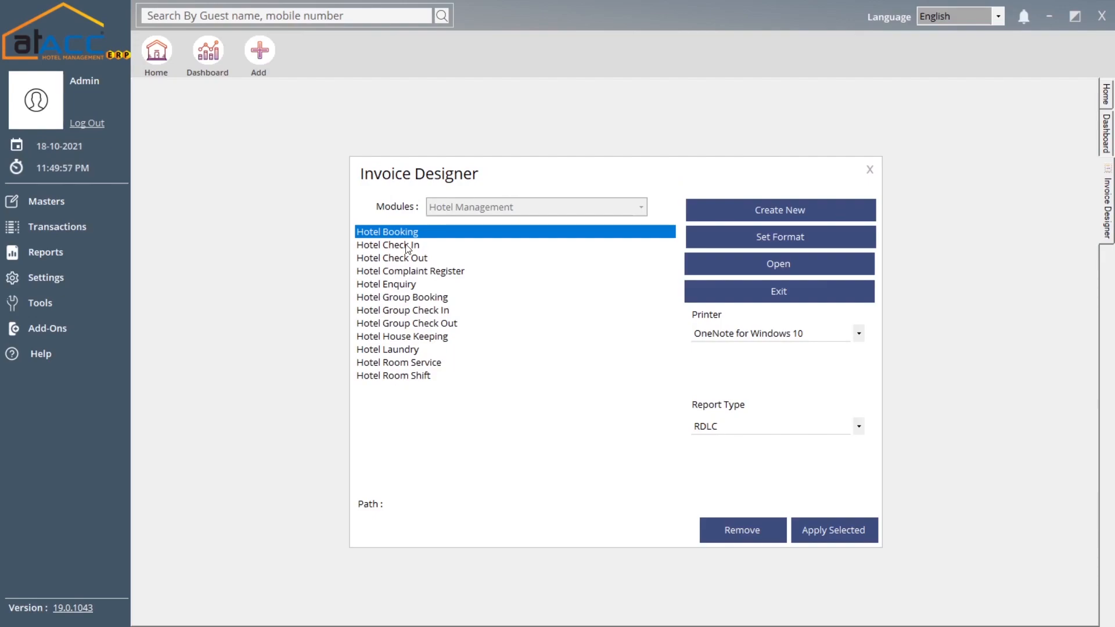
pyautogui.click(422, 245)
pyautogui.click(411, 258)
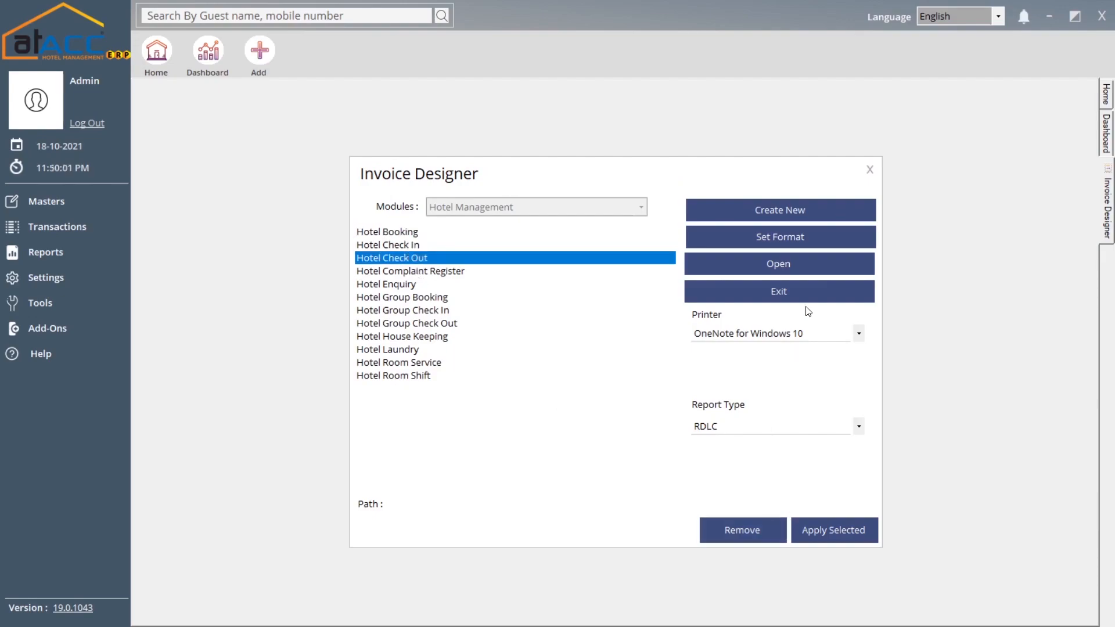
pyautogui.click(869, 169)
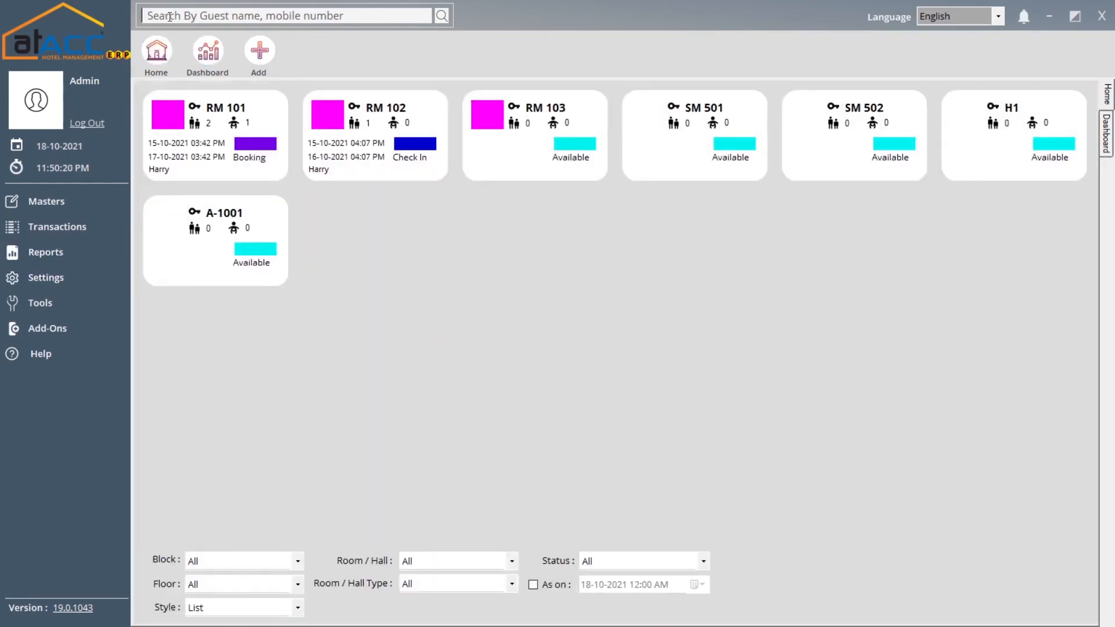
pyautogui.click(226, 14)
pyautogui.click(215, 56)
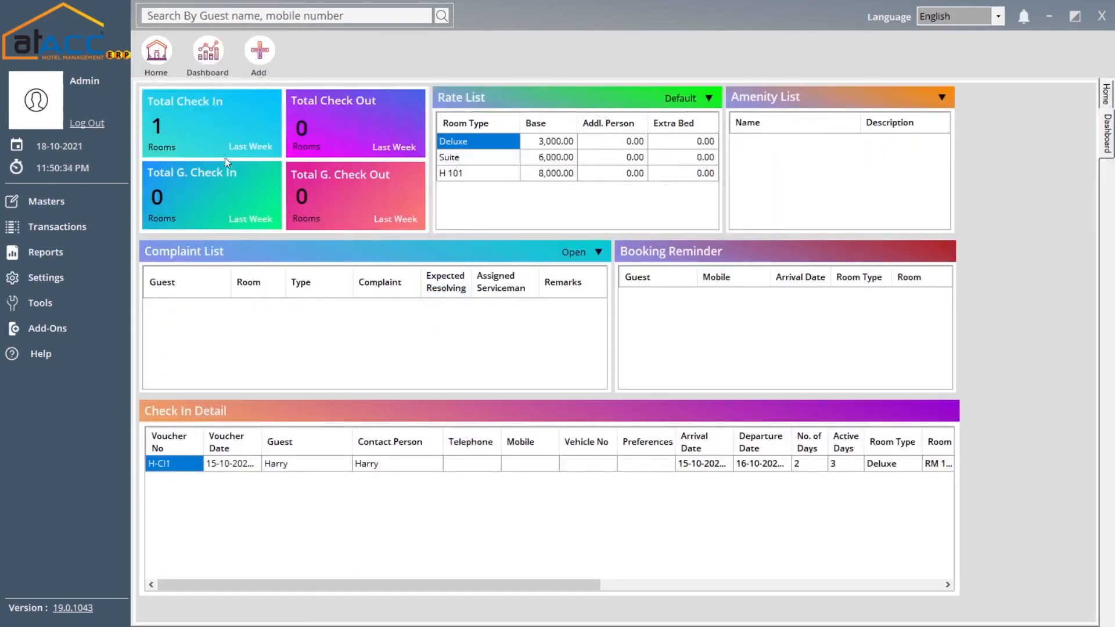
pyautogui.click(155, 46)
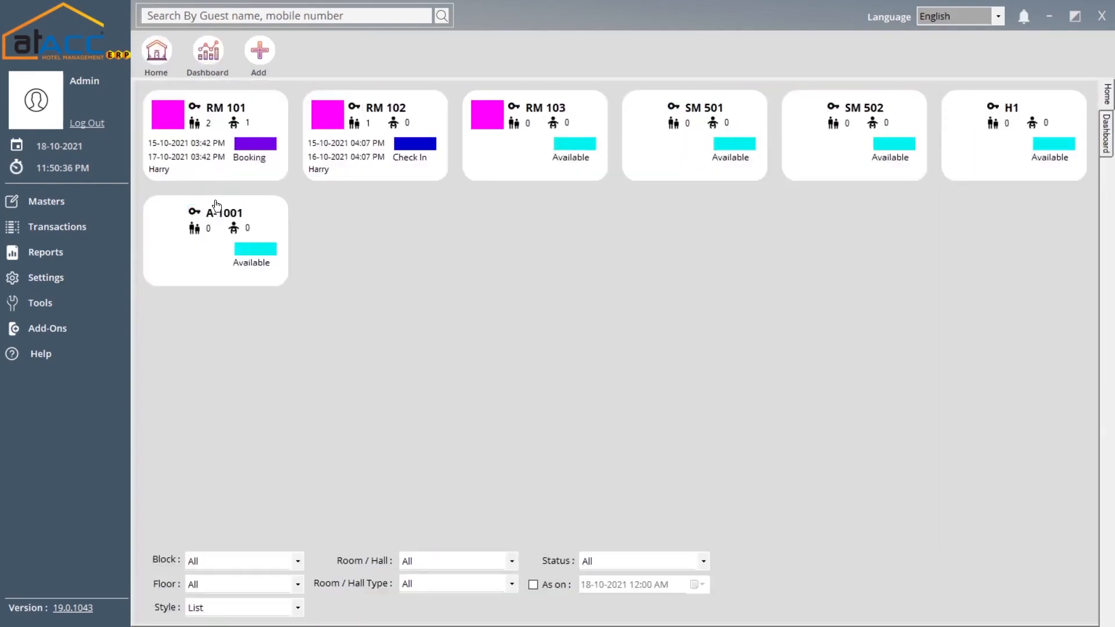
pyautogui.click(208, 51)
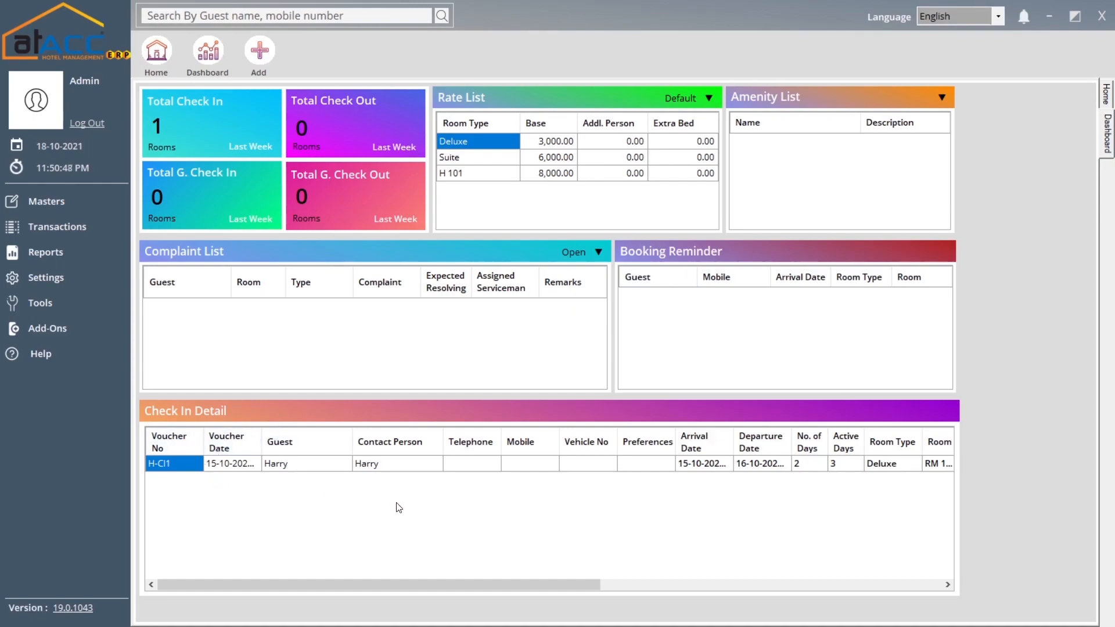
pyautogui.moveTo(452, 585); pyautogui.dragTo(499, 584)
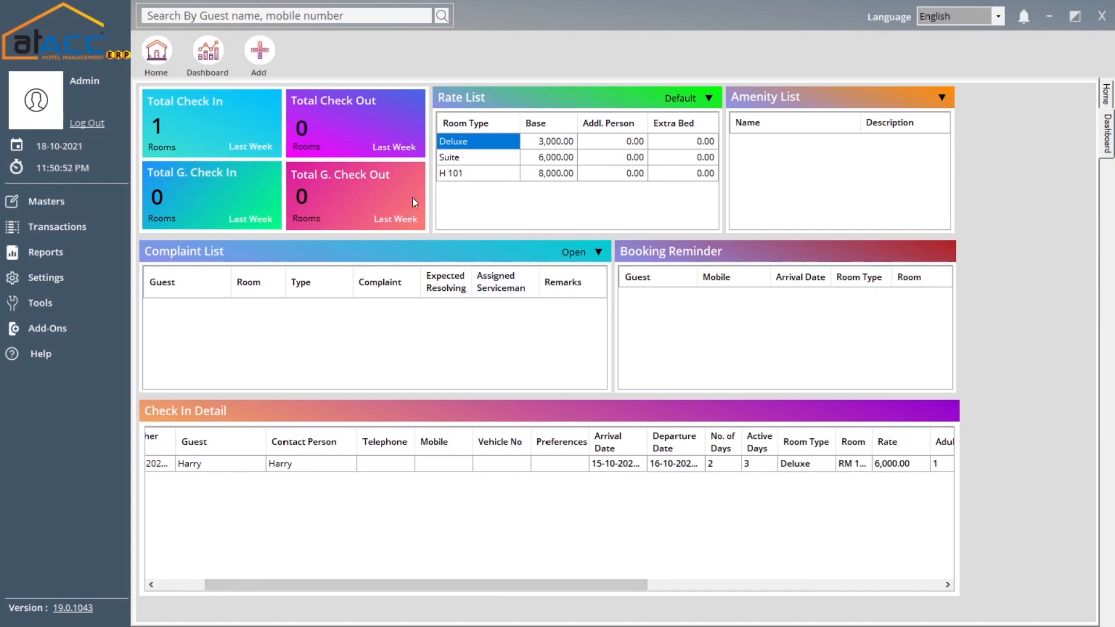
pyautogui.click(156, 51)
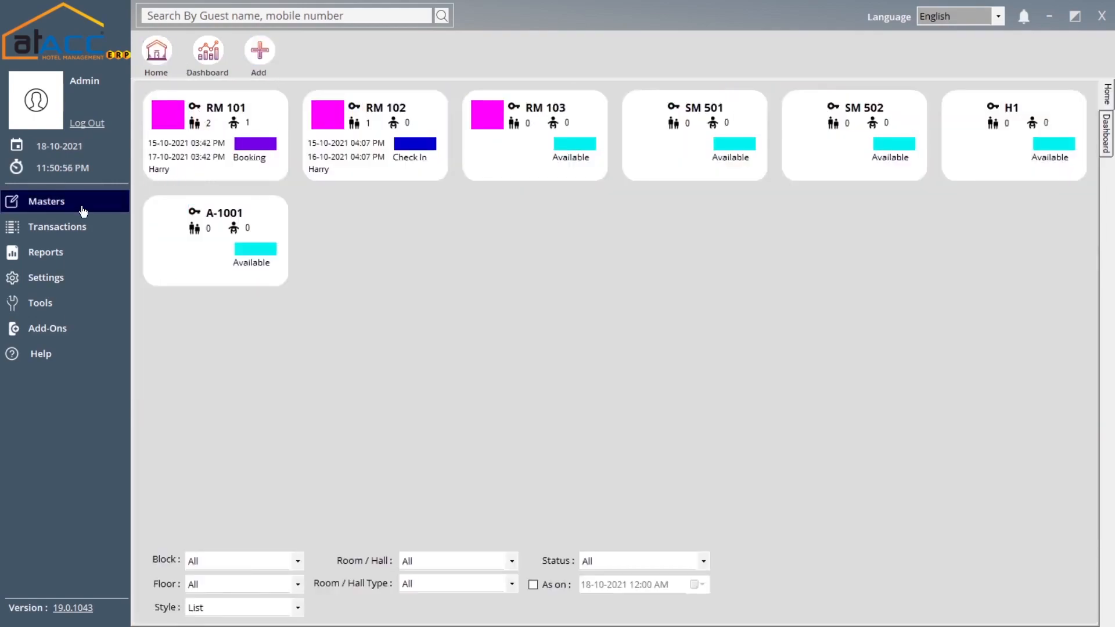
# - Open a new Booking form (H-BK2) from Transactions and pin it as a shortcut
pyautogui.click(89, 234)
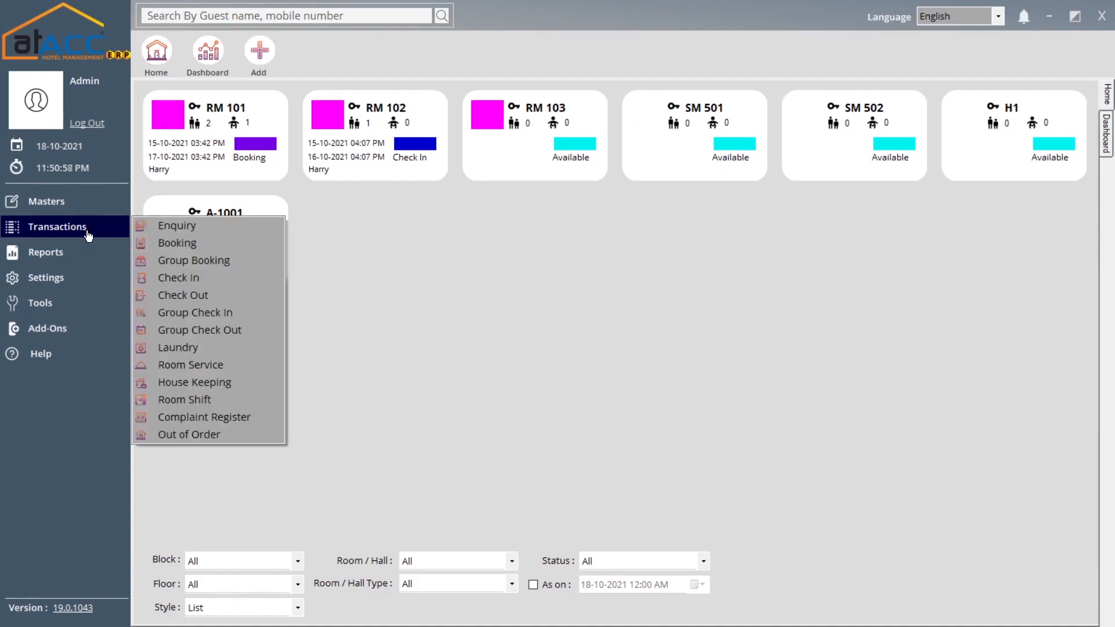
pyautogui.click(203, 247)
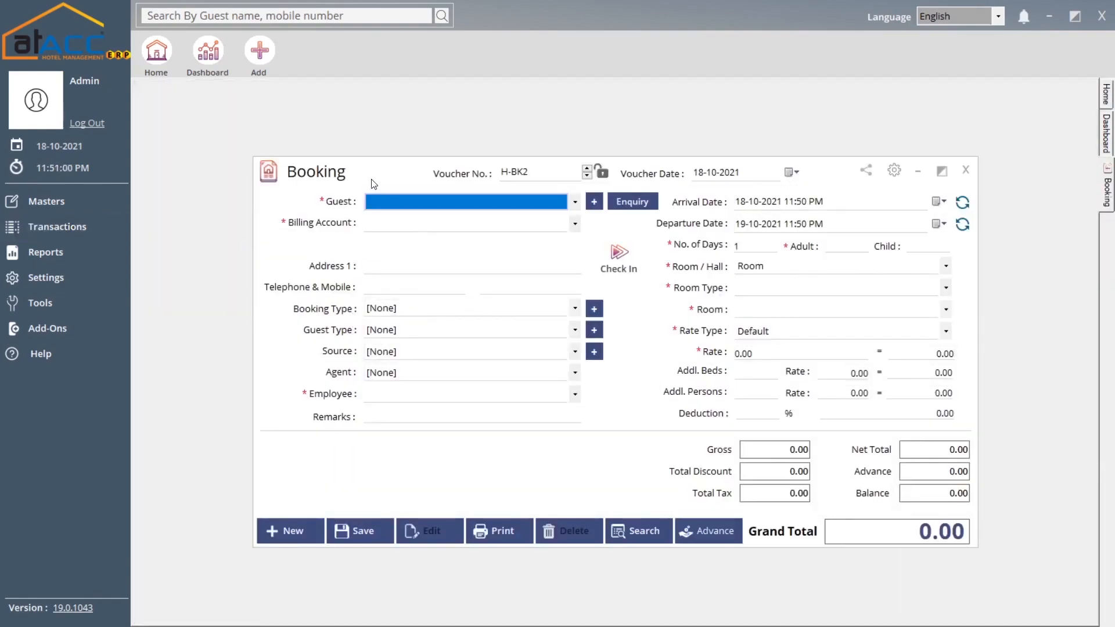
pyautogui.click(269, 58)
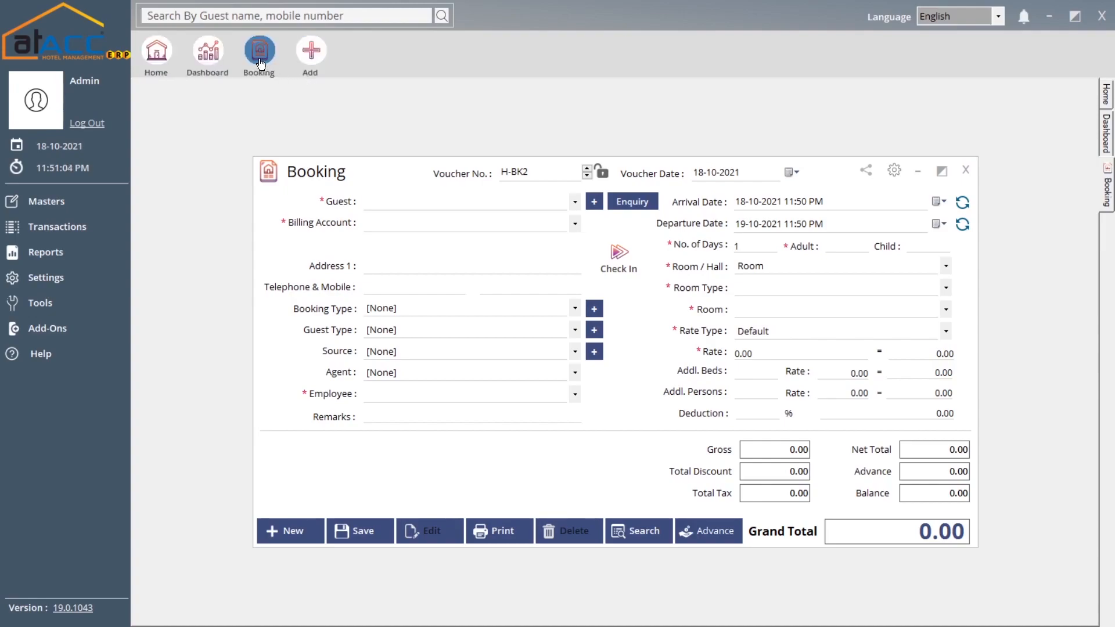
# - Close the booking, reopen it from the new Booking shortcut, and close it again
pyautogui.click(966, 171)
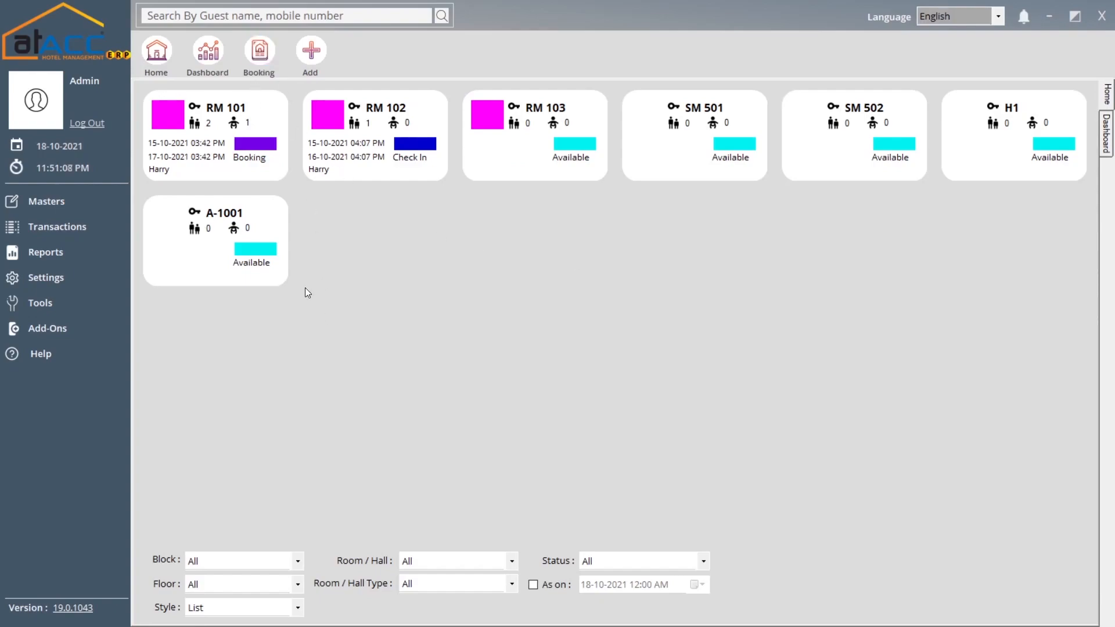
pyautogui.click(264, 58)
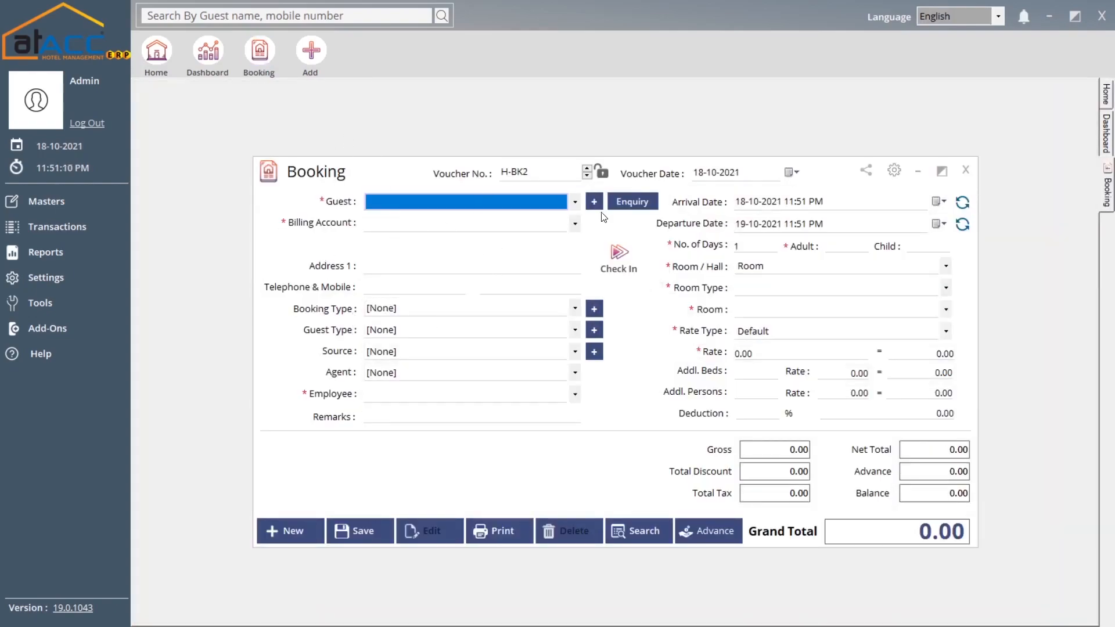
pyautogui.click(965, 170)
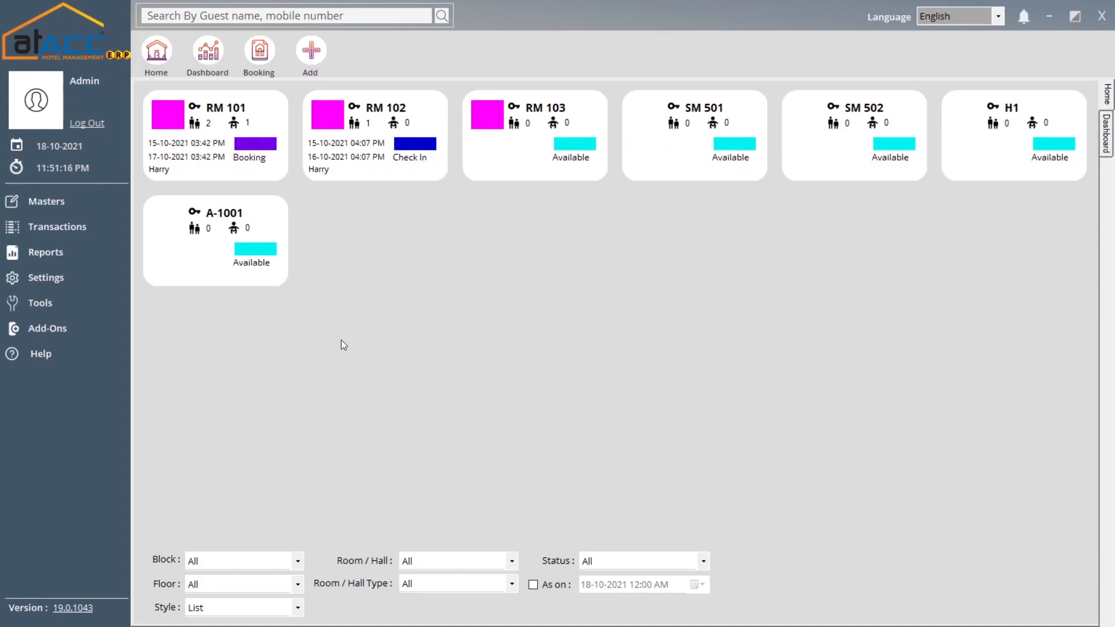
pyautogui.click(295, 566)
pyautogui.click(259, 589)
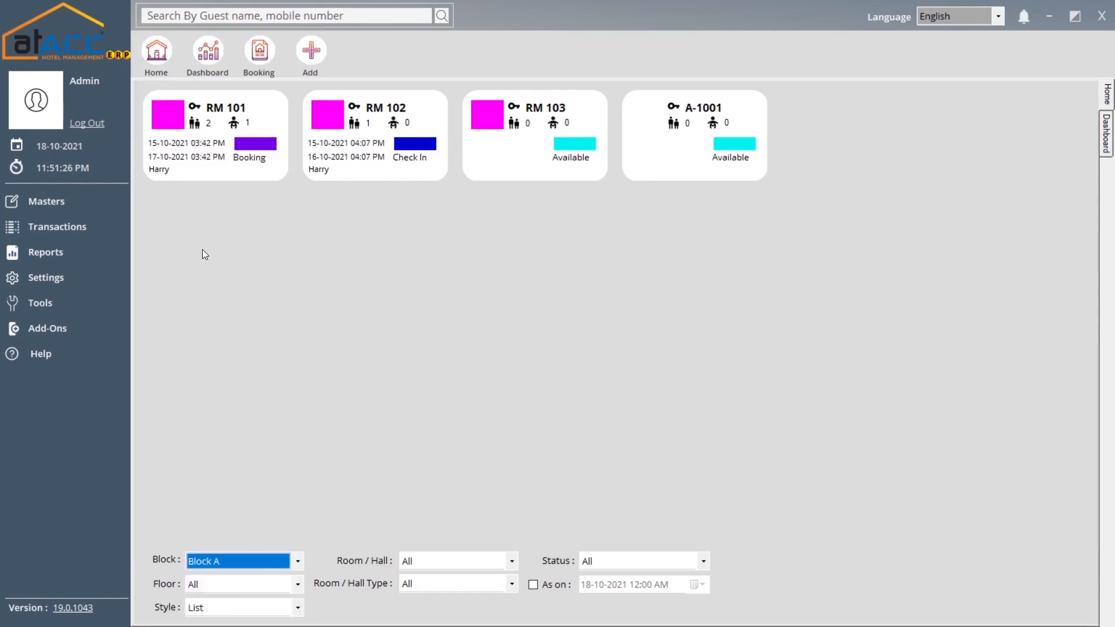
pyautogui.click(245, 567)
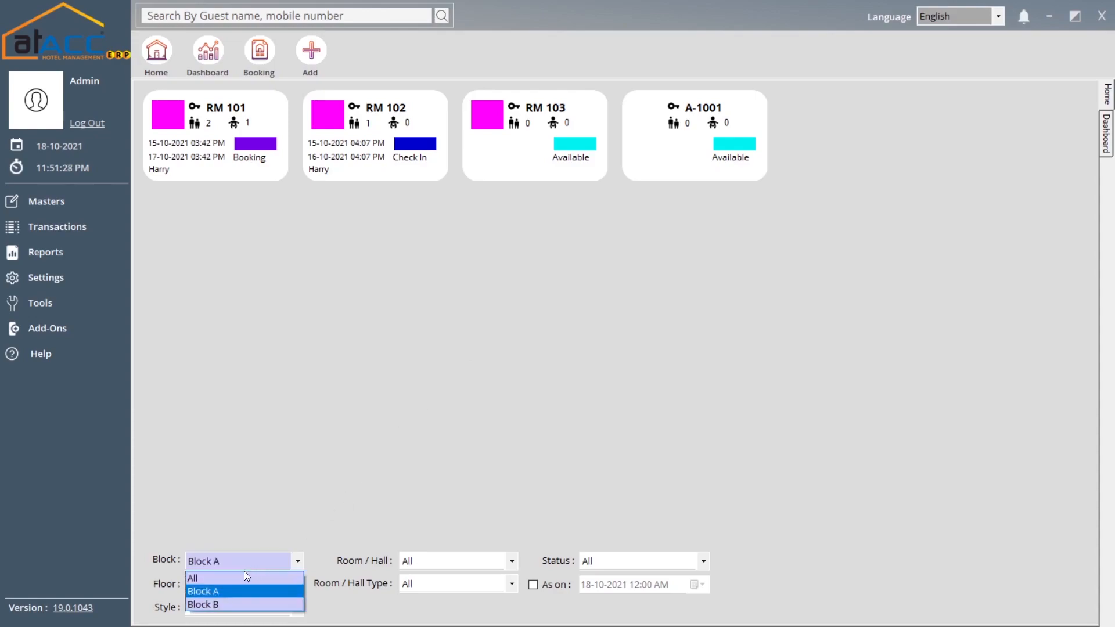
pyautogui.click(219, 604)
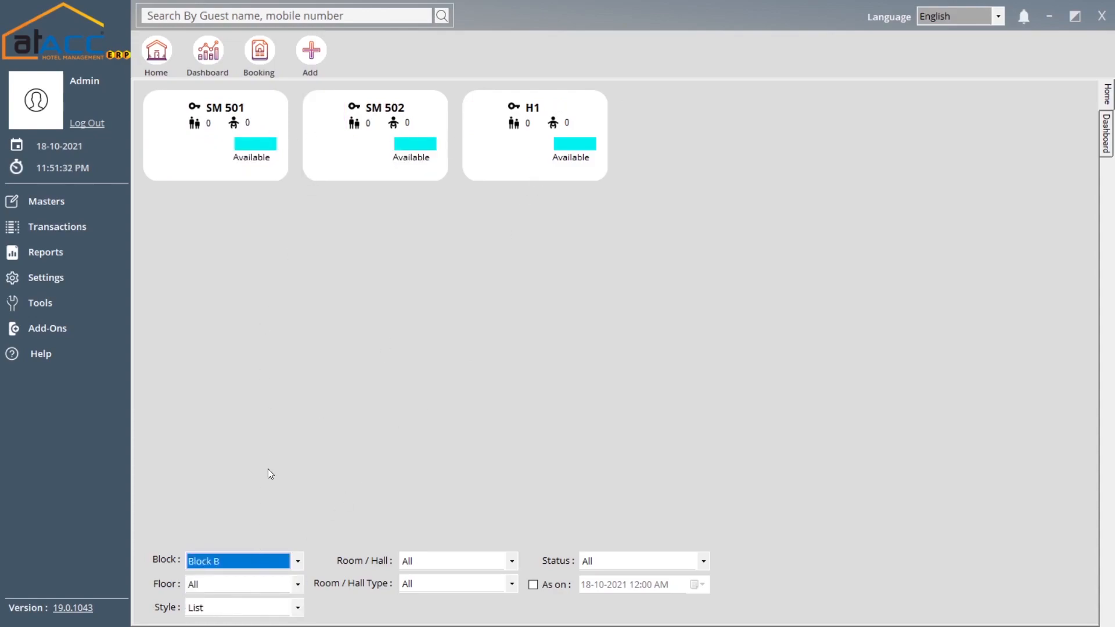
pyautogui.click(275, 560)
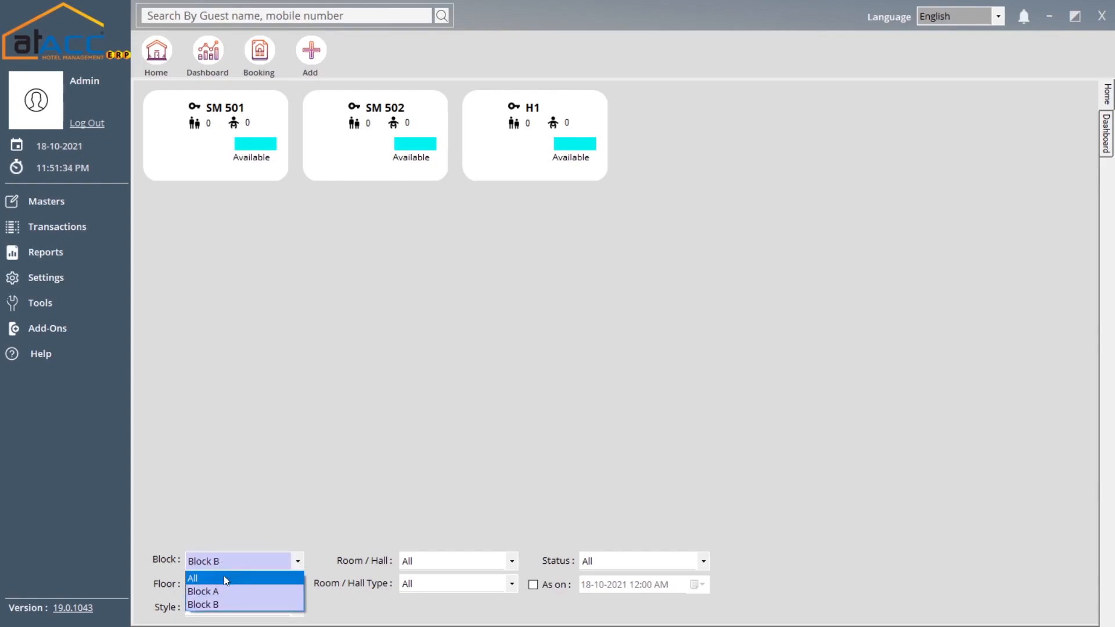
pyautogui.click(224, 577)
pyautogui.click(287, 587)
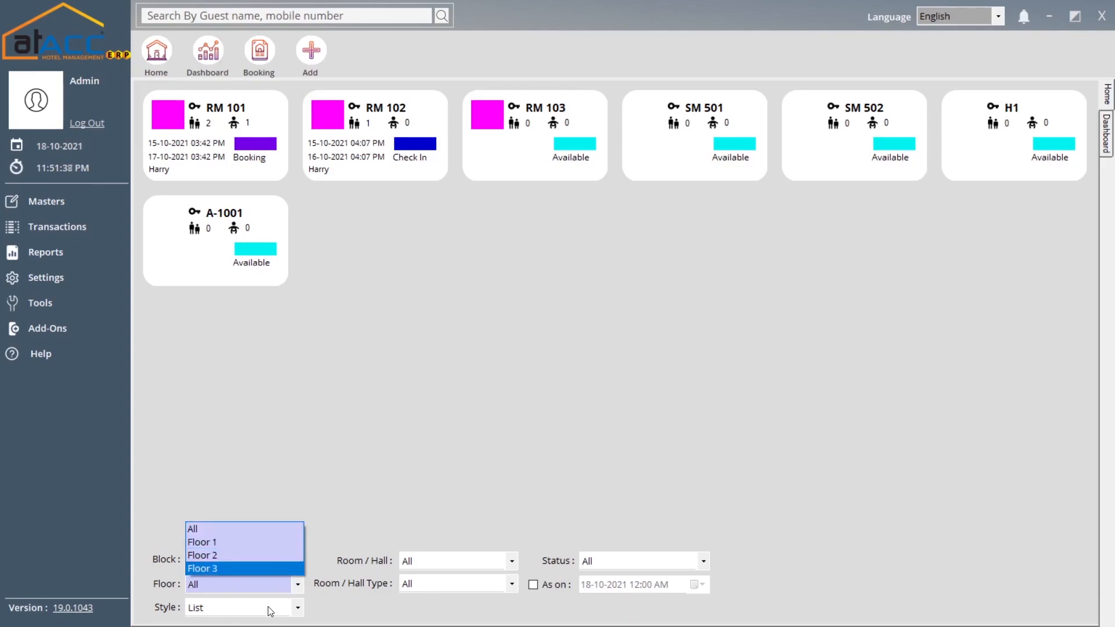
pyautogui.click(272, 611)
pyautogui.click(272, 612)
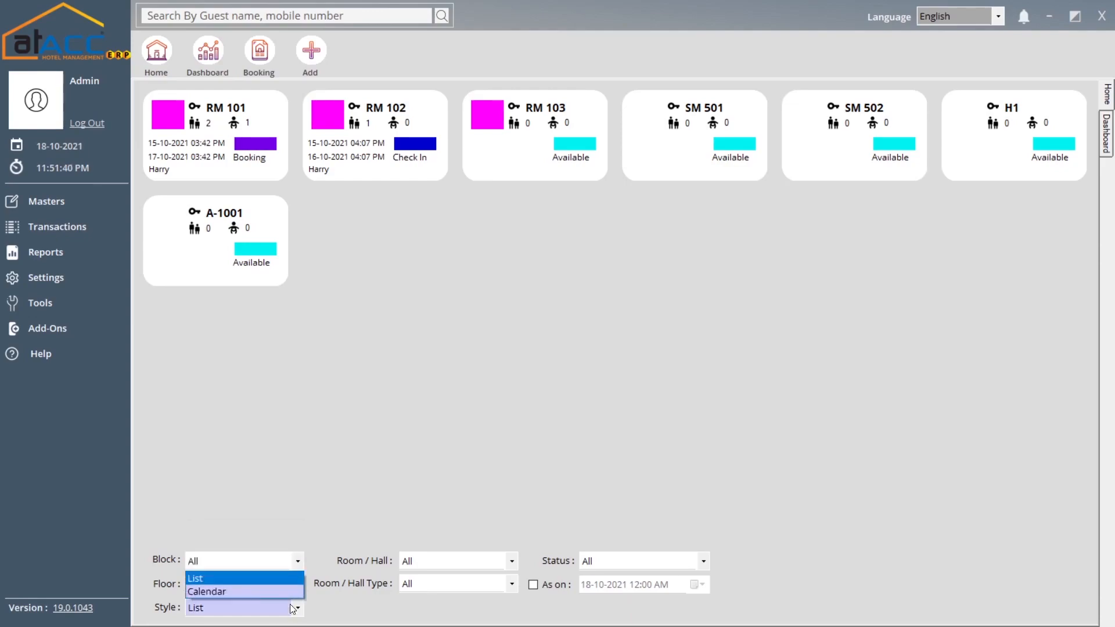
pyautogui.click(240, 590)
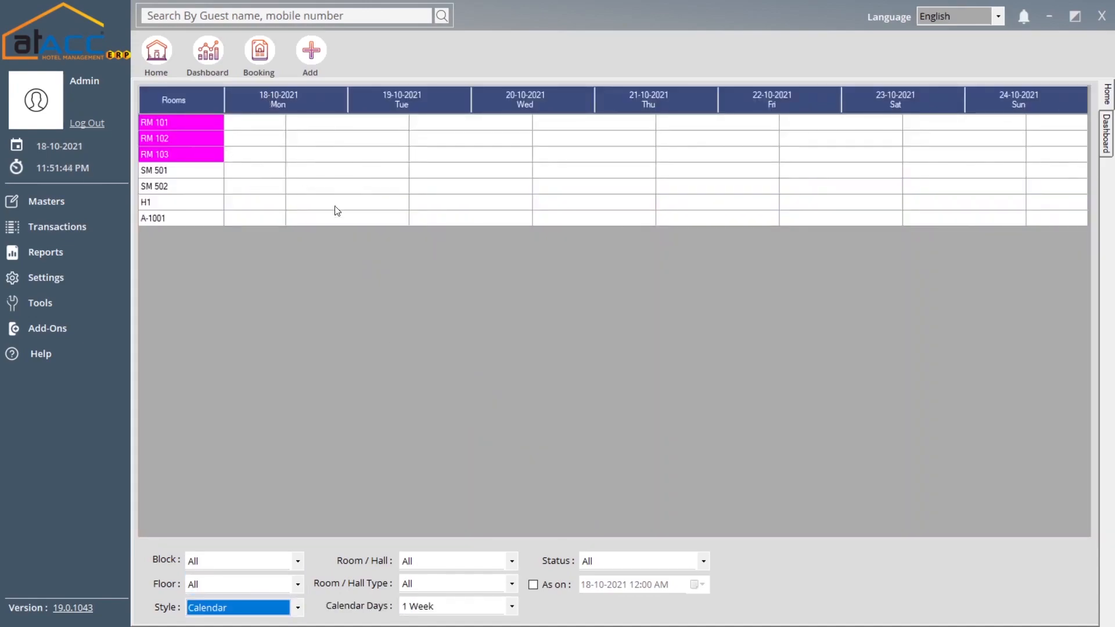
pyautogui.click(261, 607)
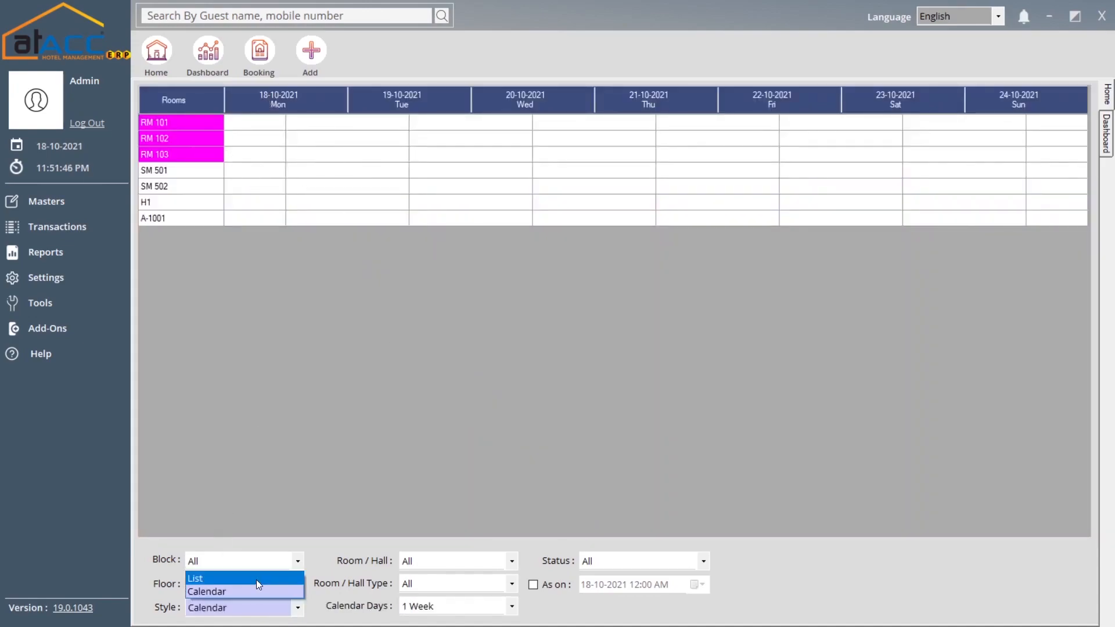
pyautogui.click(256, 580)
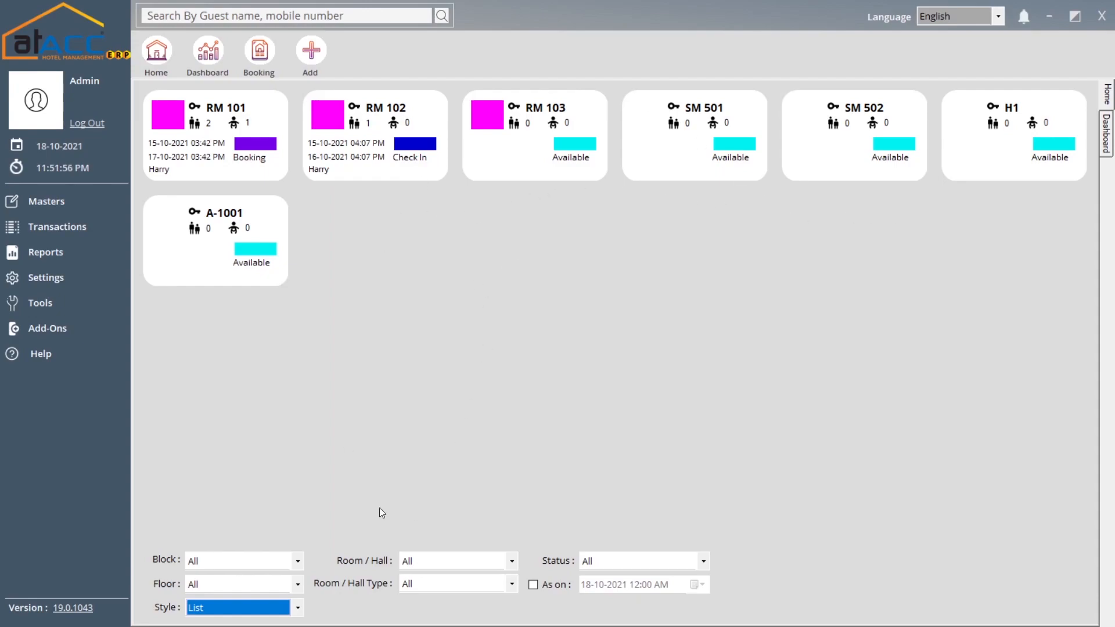
pyautogui.click(260, 614)
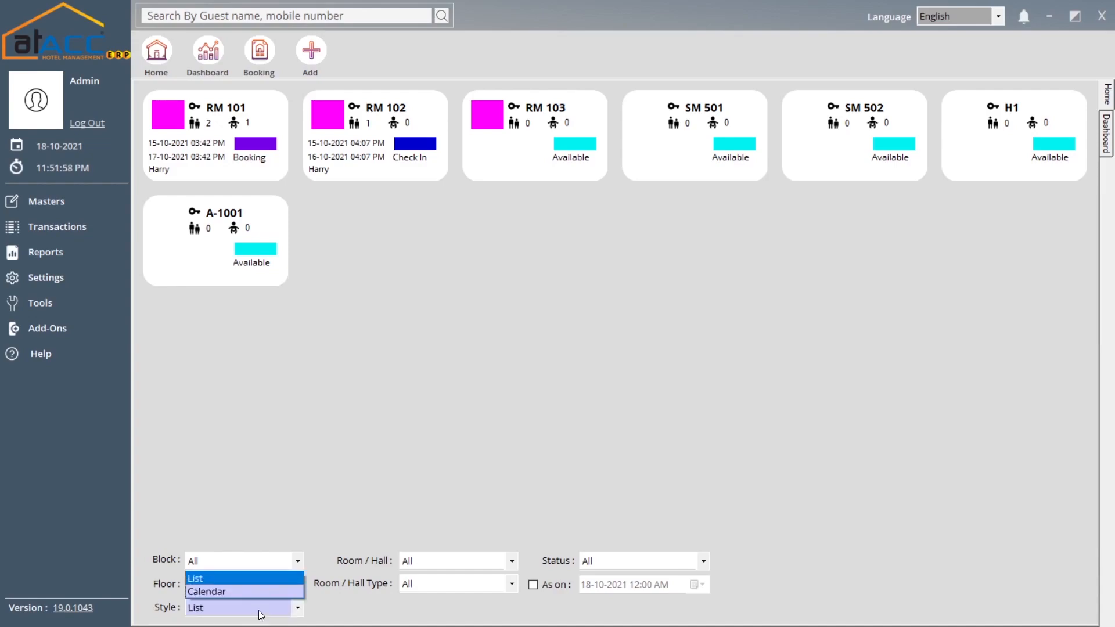
pyautogui.click(236, 591)
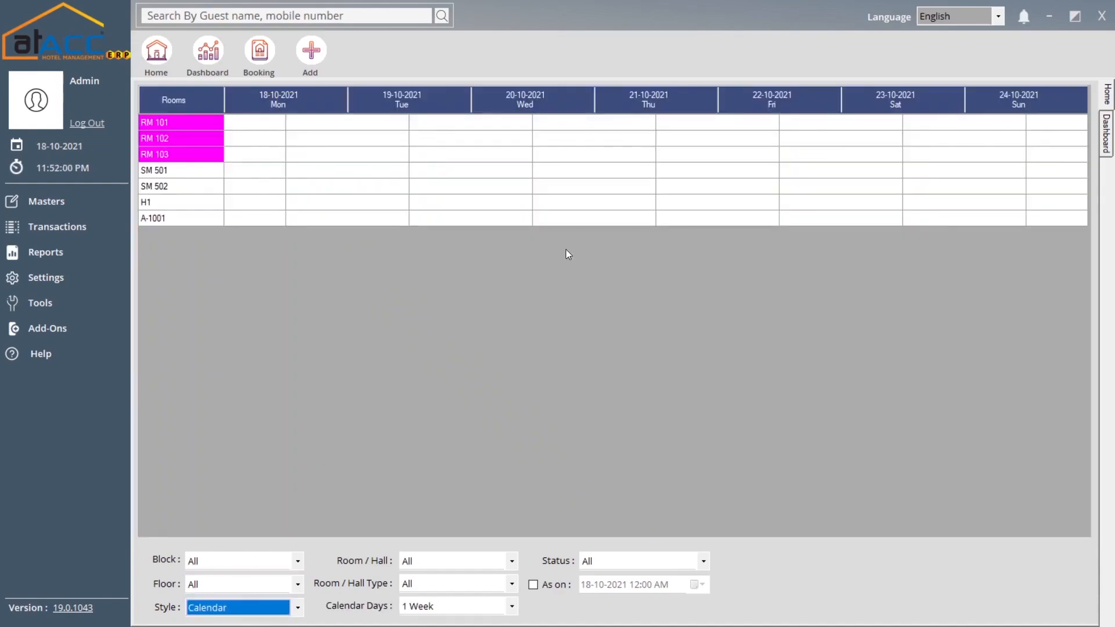
pyautogui.click(266, 614)
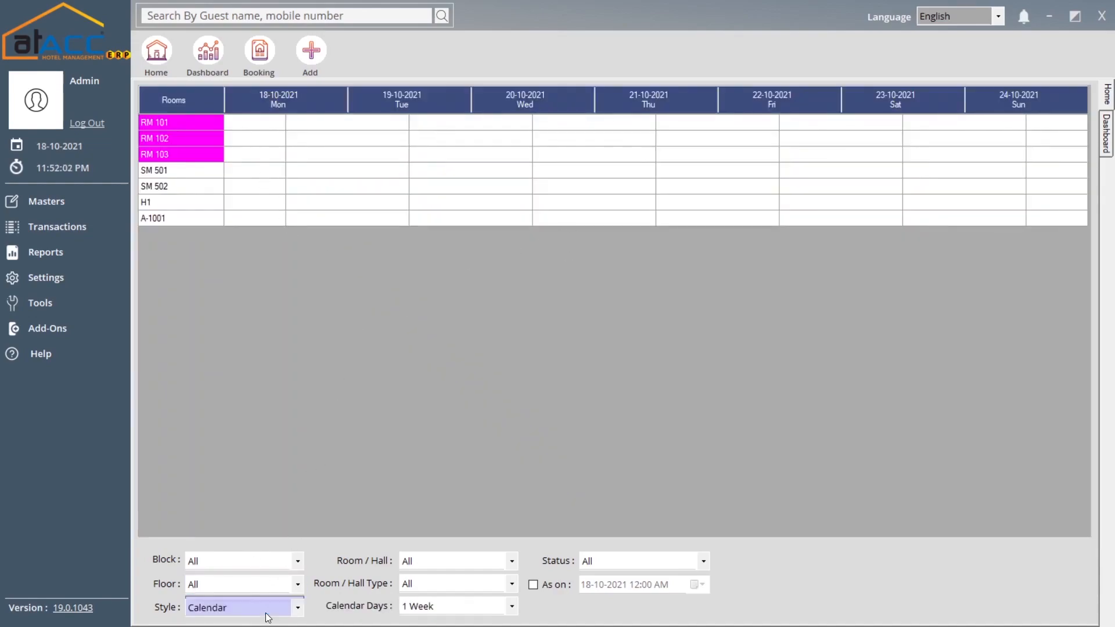
pyautogui.click(263, 577)
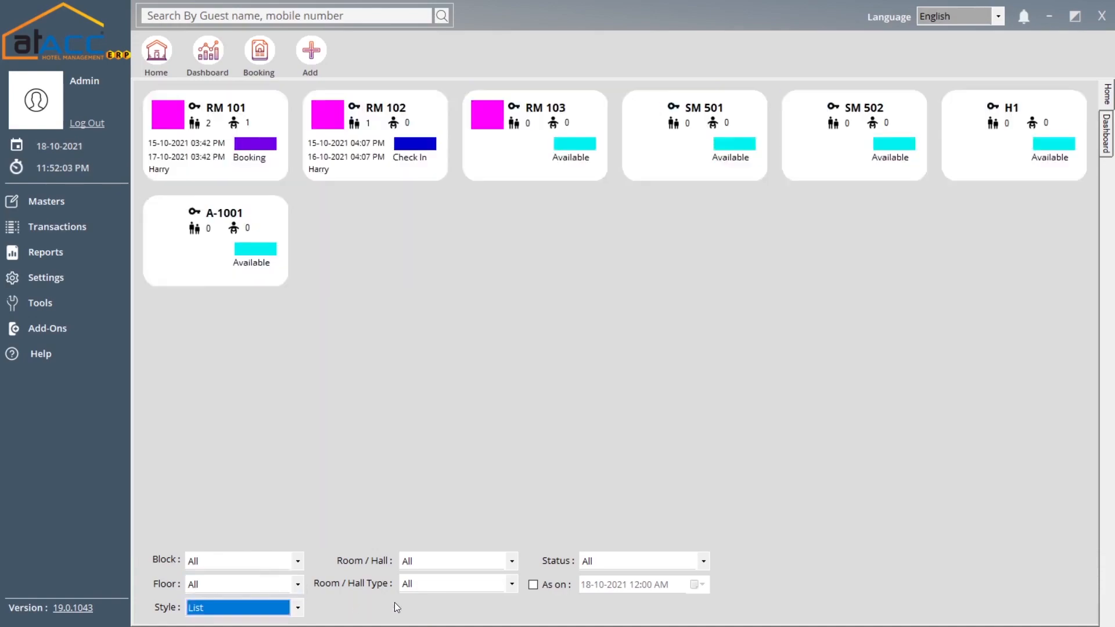
pyautogui.click(443, 564)
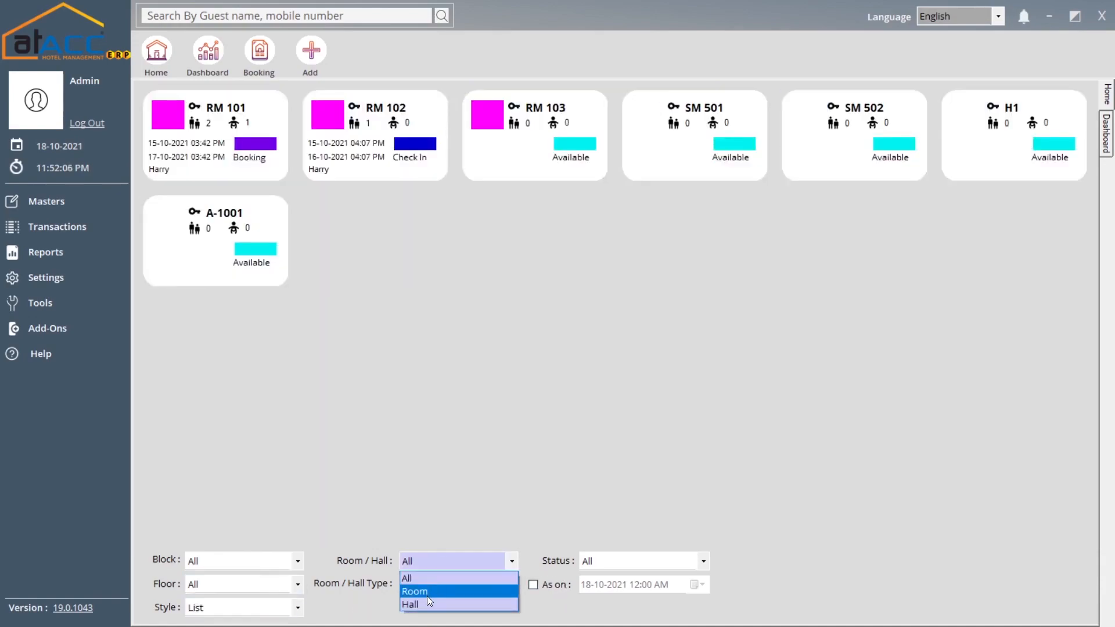
pyautogui.click(427, 594)
pyautogui.click(436, 562)
pyautogui.click(421, 594)
pyautogui.click(430, 560)
pyautogui.click(422, 604)
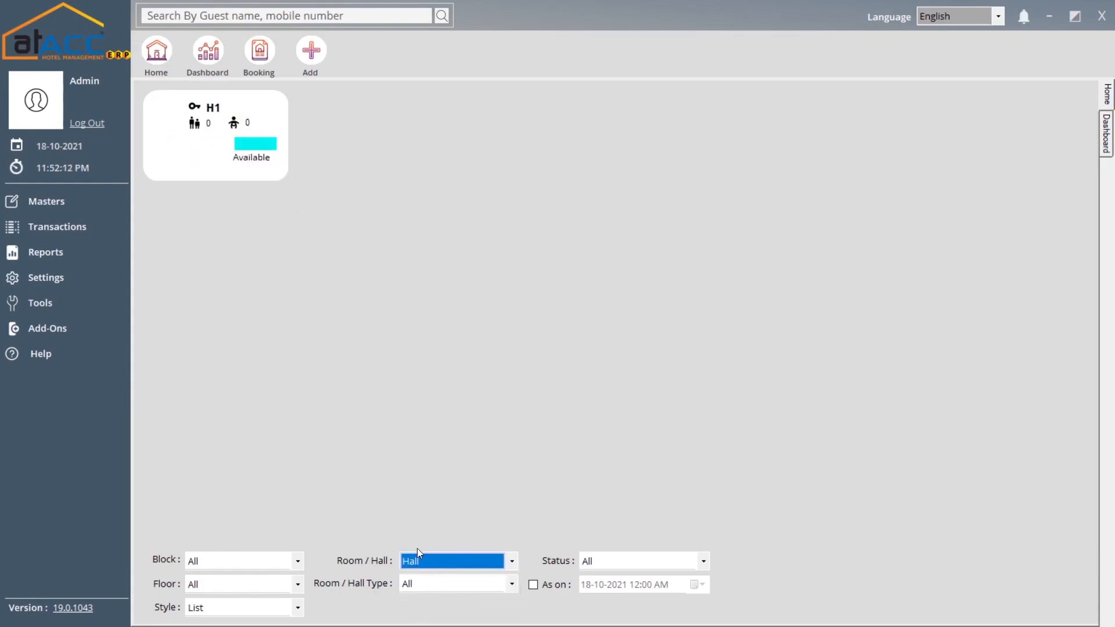
pyautogui.click(434, 562)
pyautogui.click(434, 580)
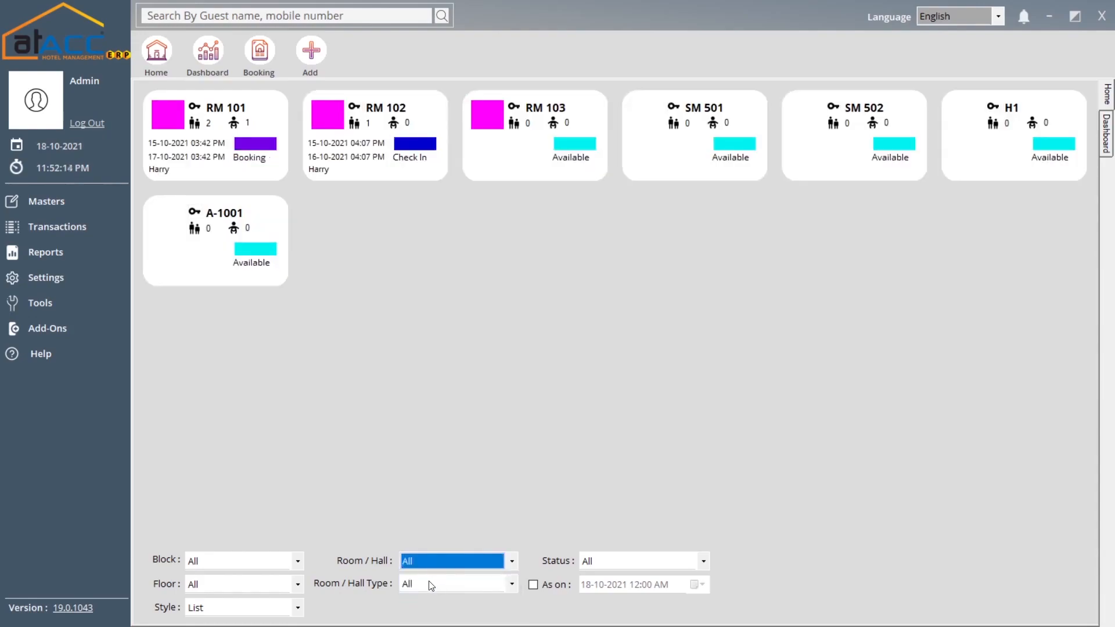
pyautogui.click(429, 581)
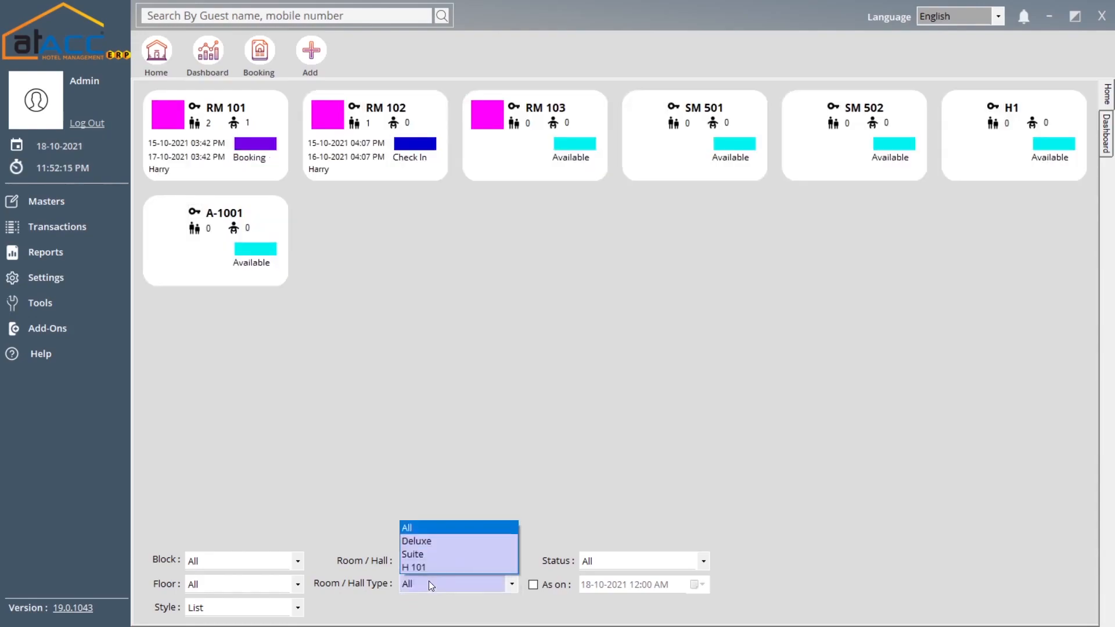
pyautogui.click(642, 564)
pyautogui.click(642, 561)
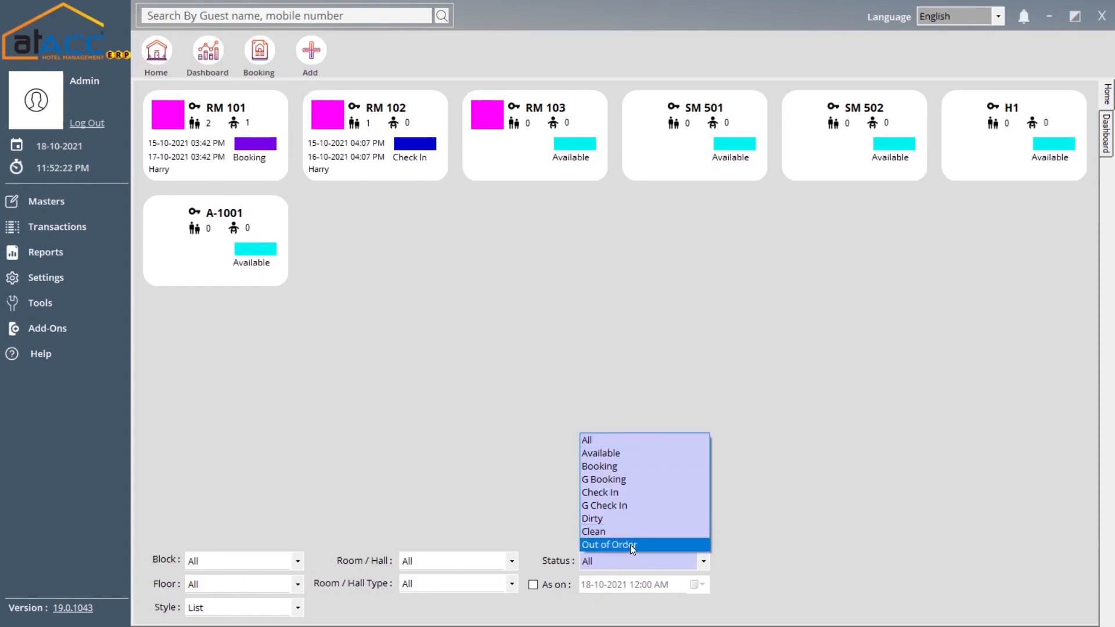
pyautogui.click(629, 545)
pyautogui.click(644, 567)
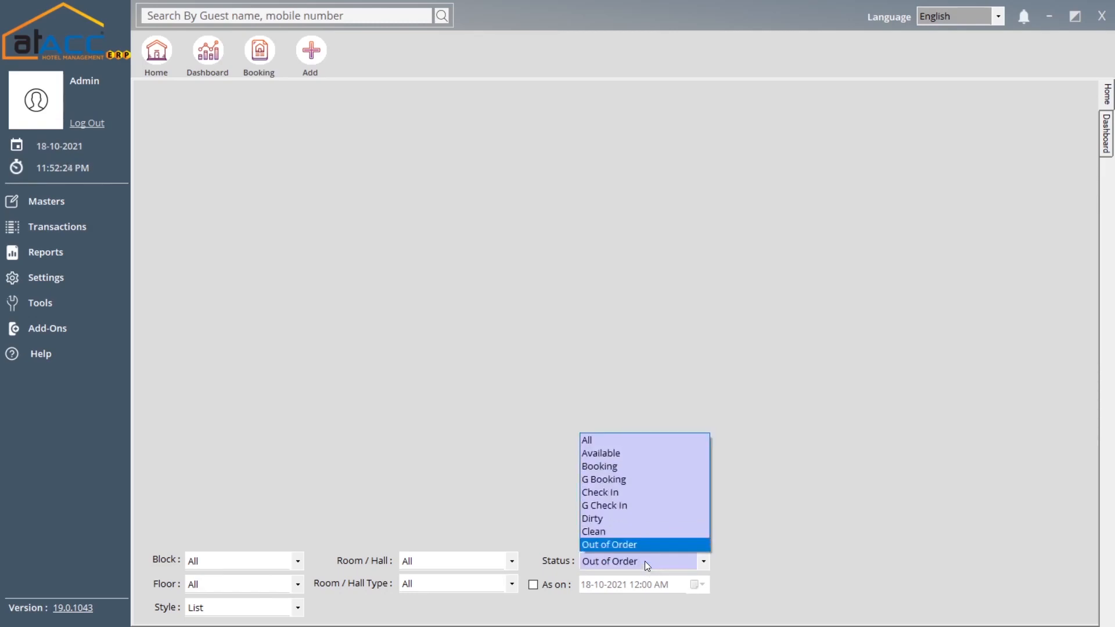
pyautogui.click(616, 453)
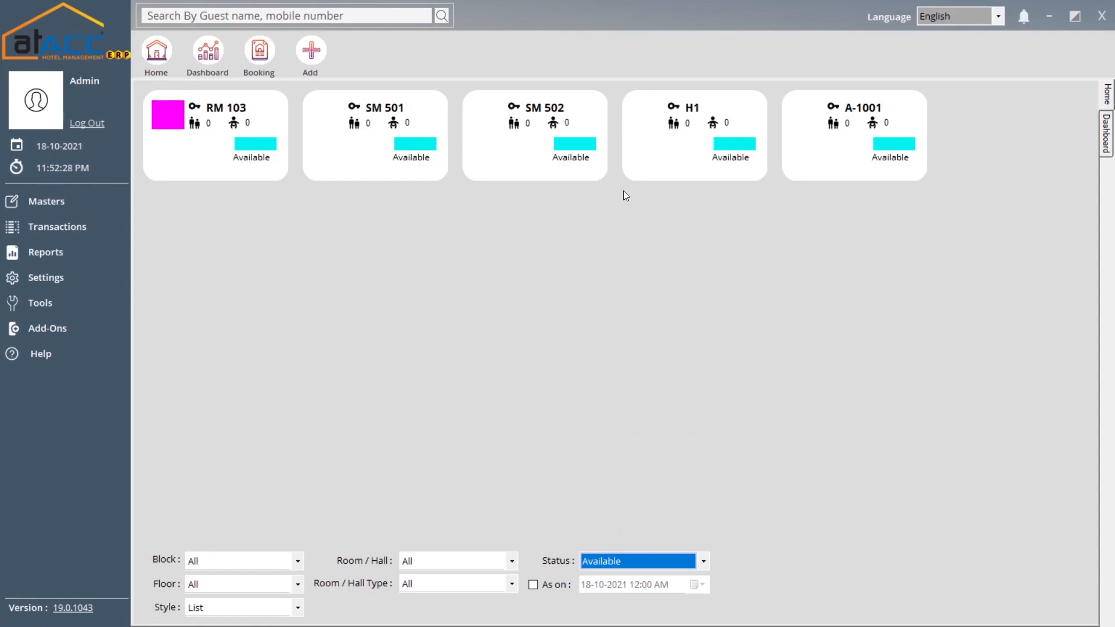
pyautogui.click(664, 560)
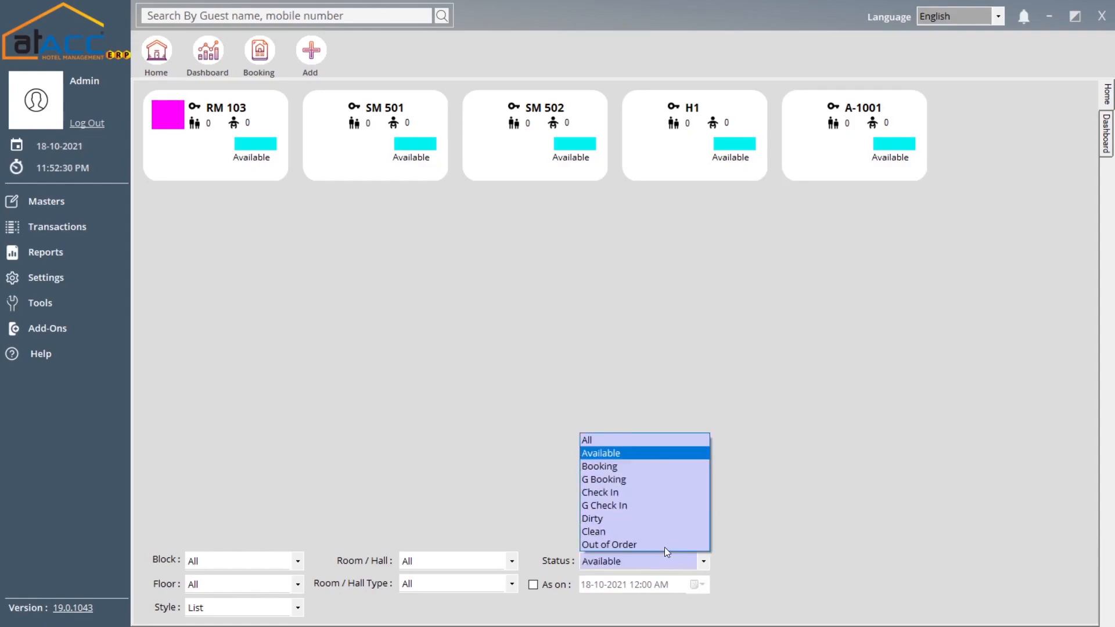
pyautogui.click(649, 436)
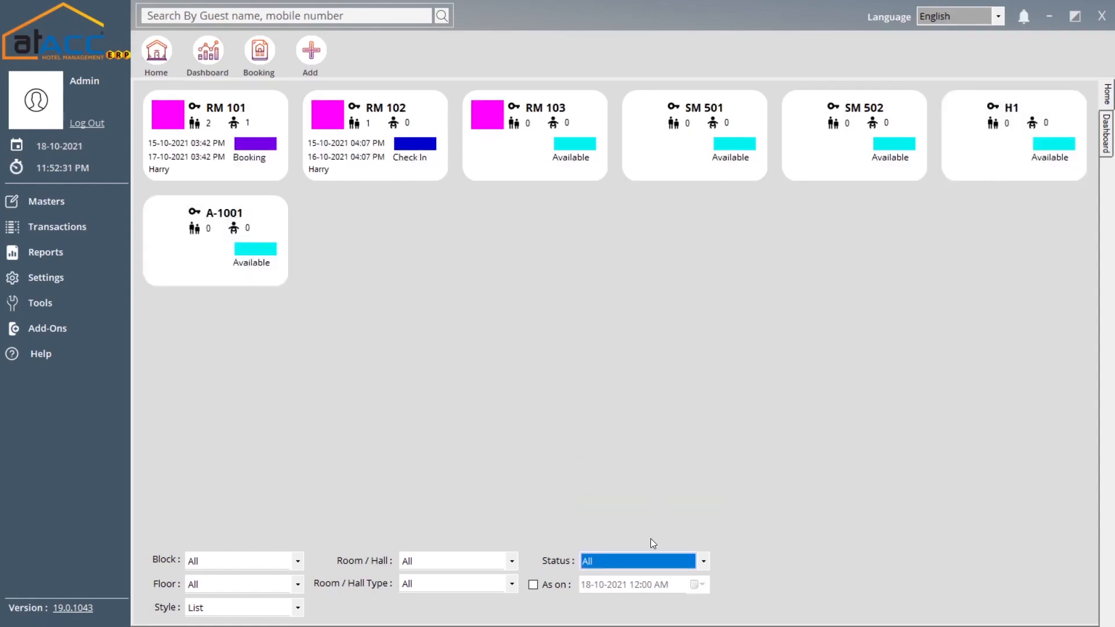
pyautogui.click(541, 586)
pyautogui.click(541, 586)
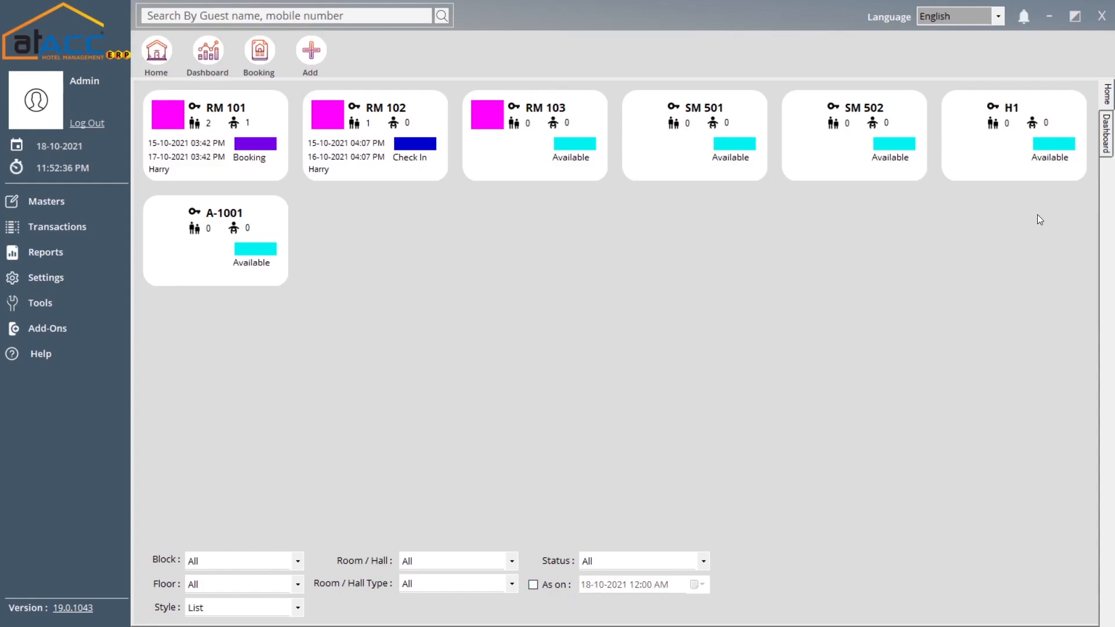
pyautogui.click(993, 22)
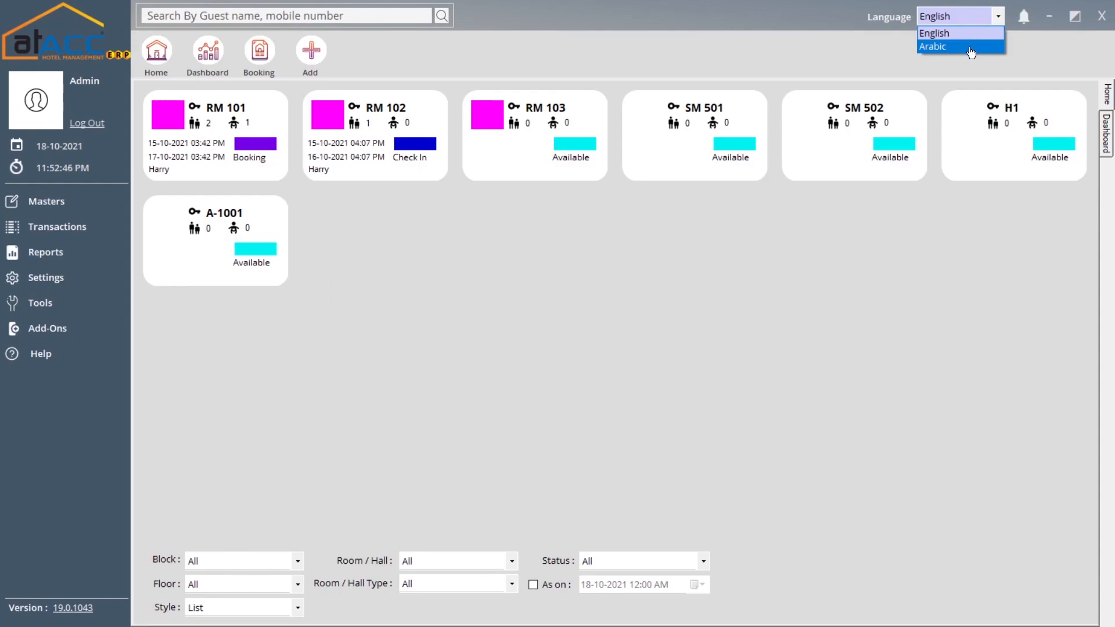
pyautogui.click(971, 73)
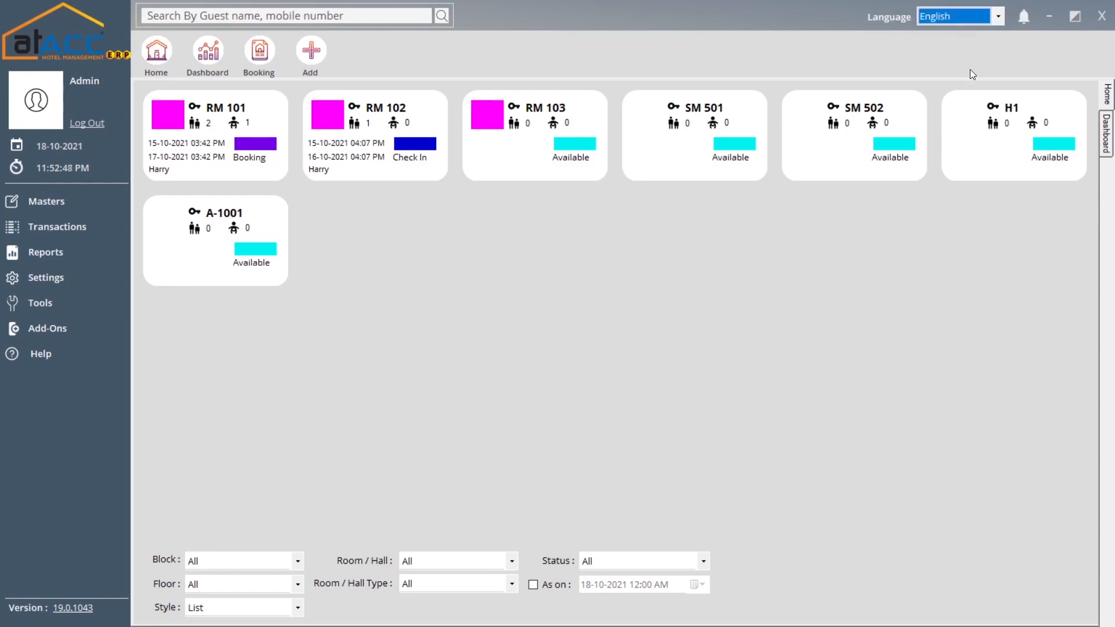